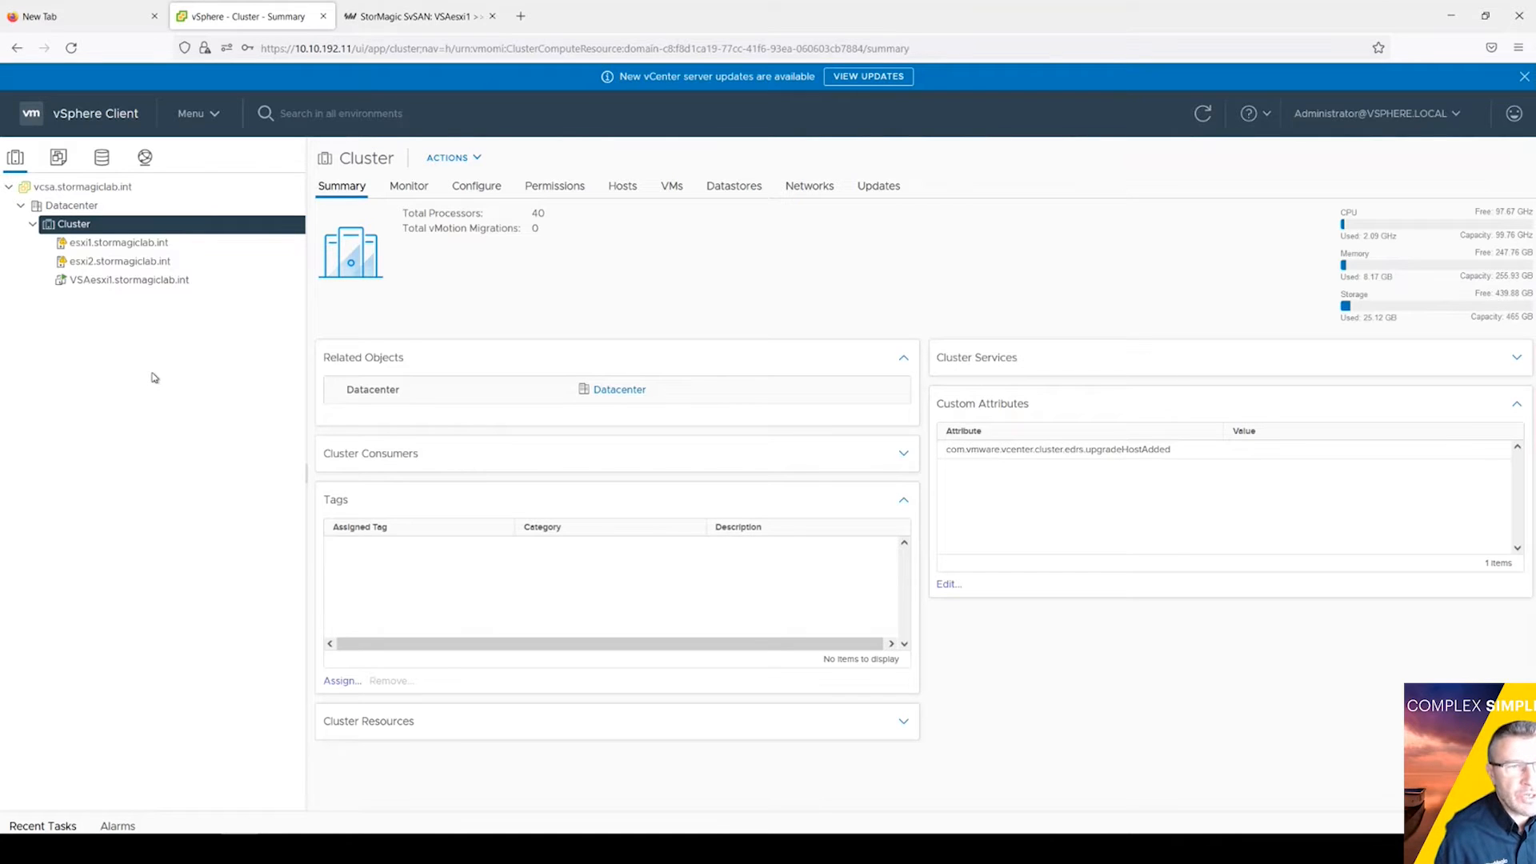
left_click(126, 263)
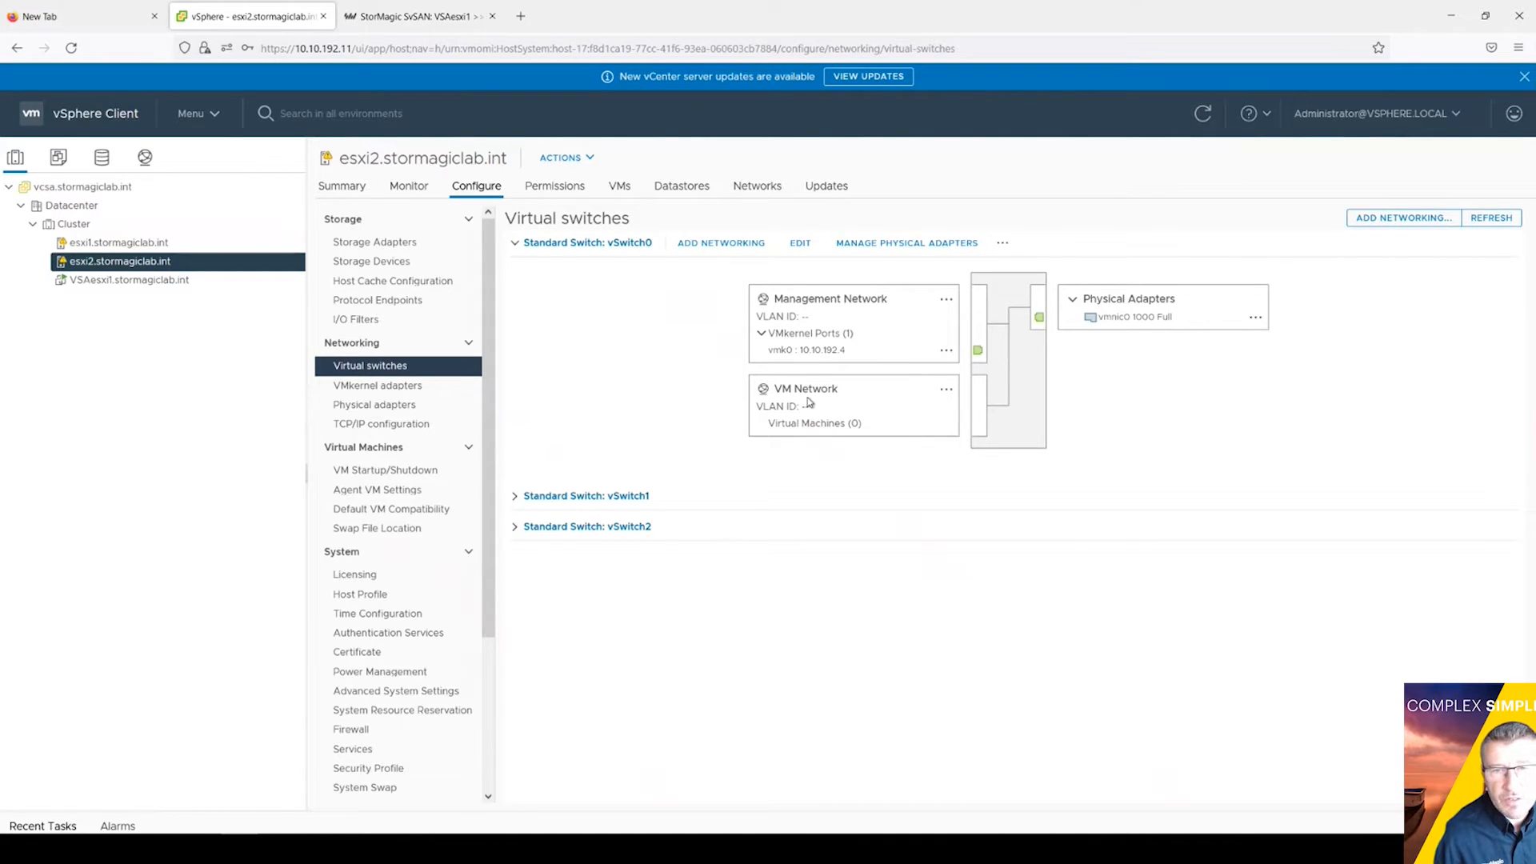
left_click(515, 497)
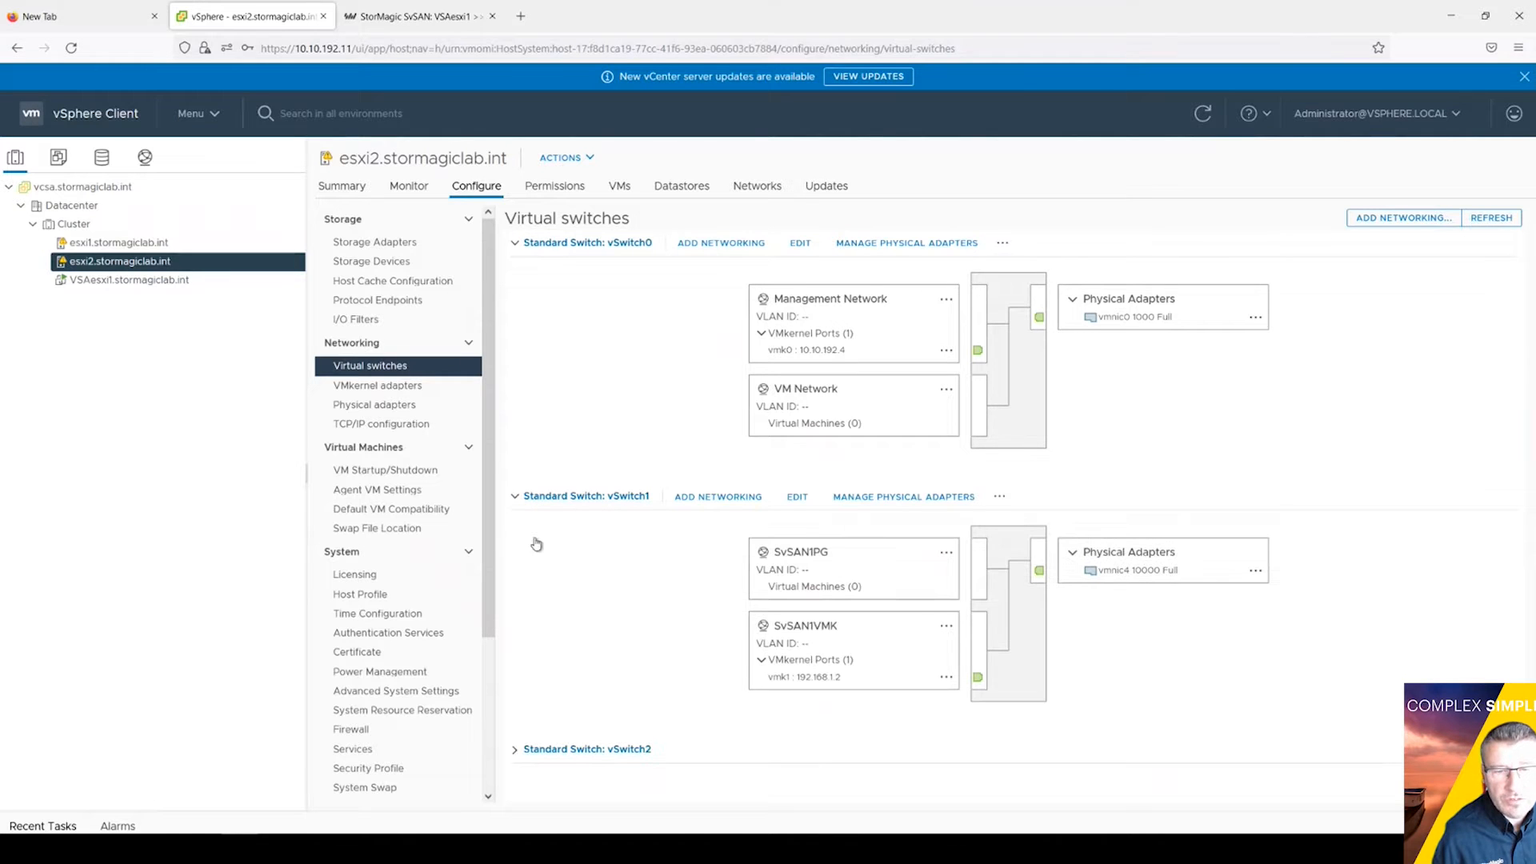
left_click(515, 751)
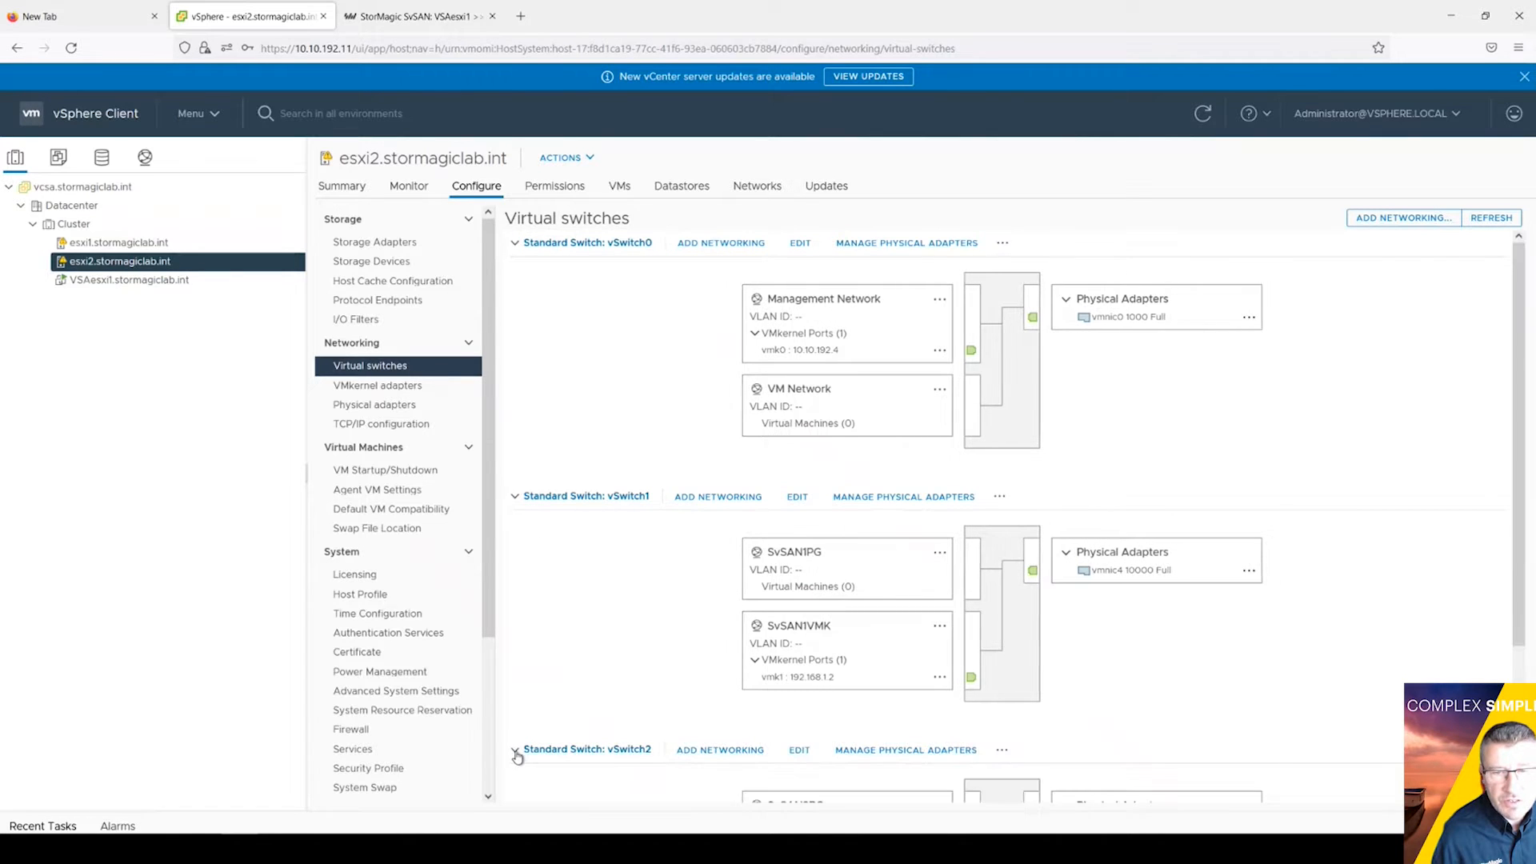
scroll(880, 600, "down", 3)
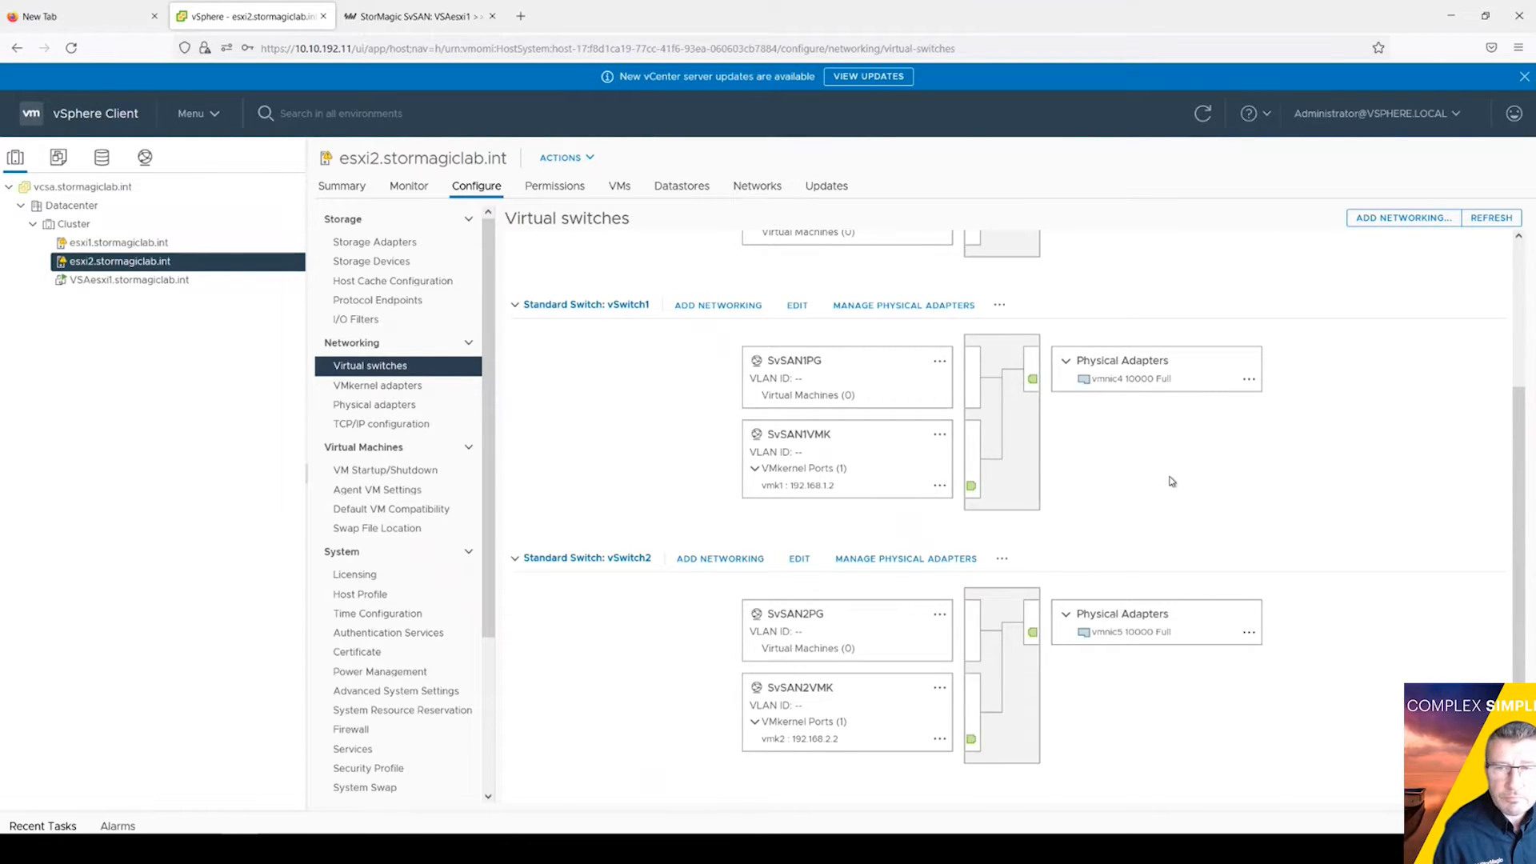
scroll(1172, 480, "up", 3)
left_click(391, 262)
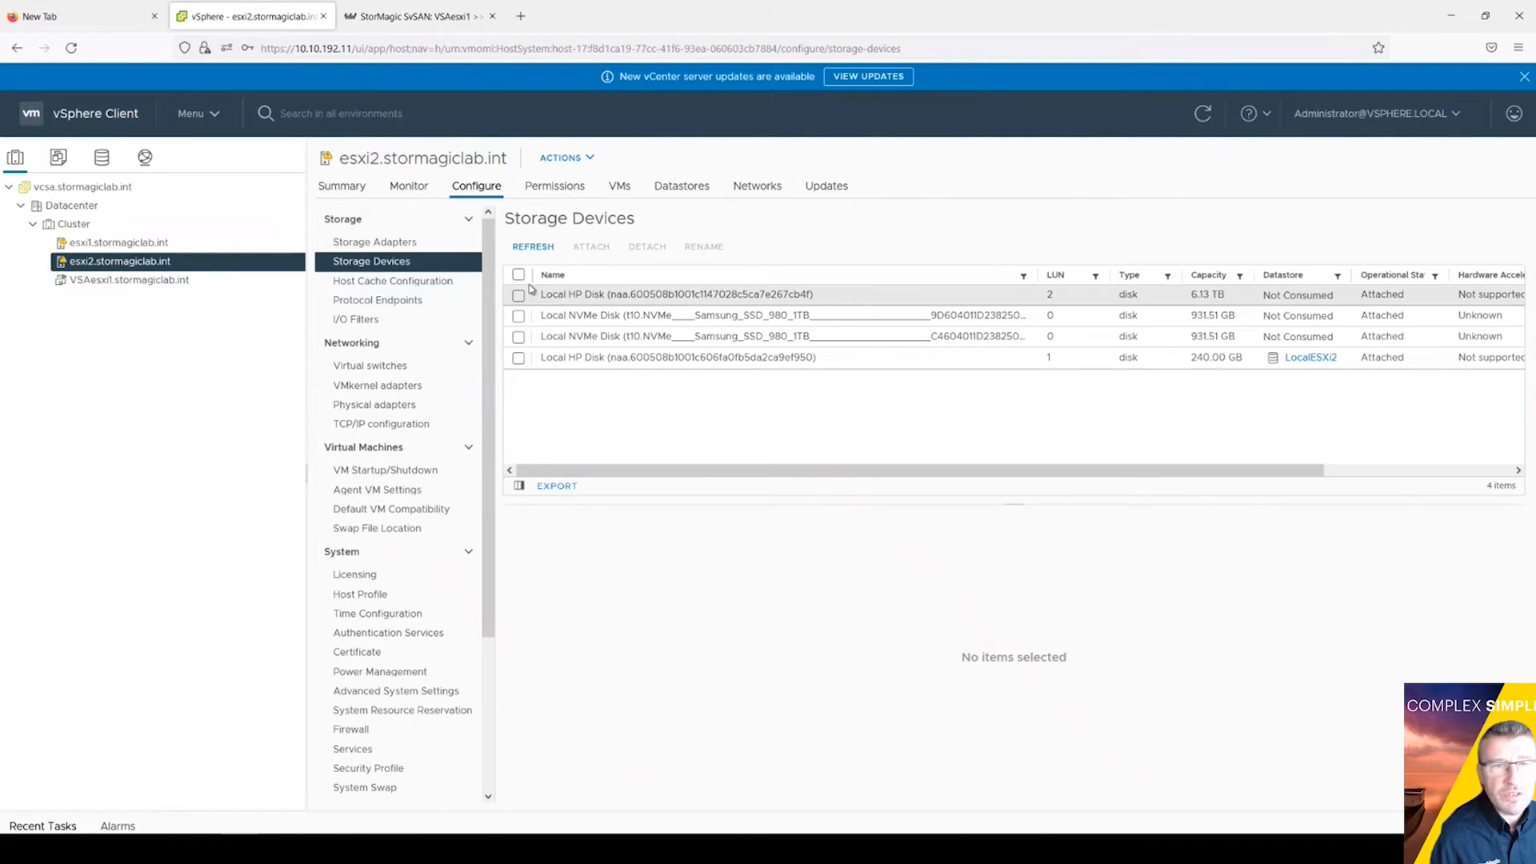
left_click(376, 387)
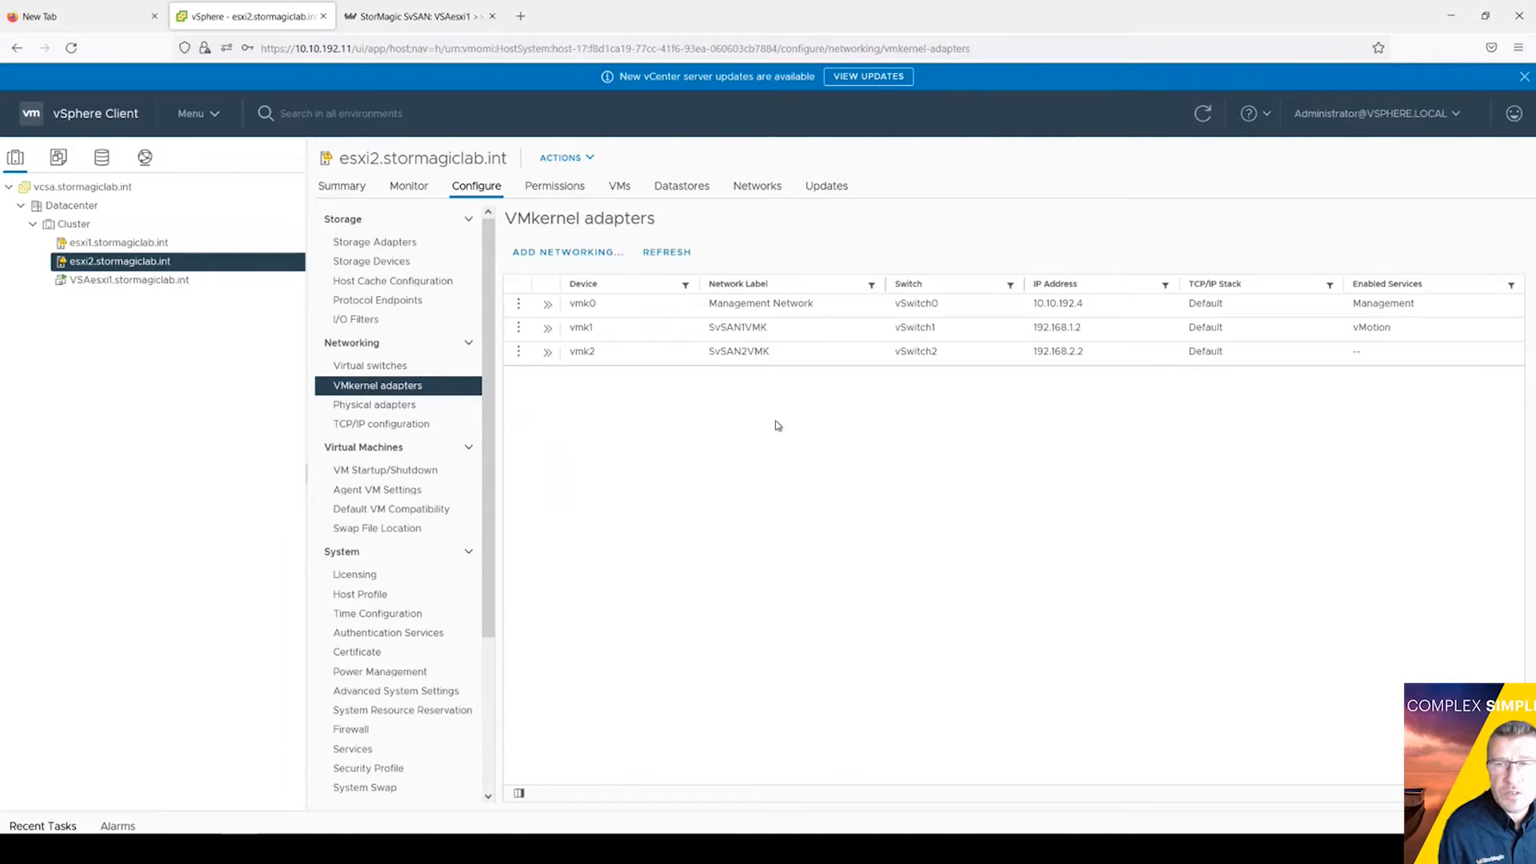
left_click(74, 224)
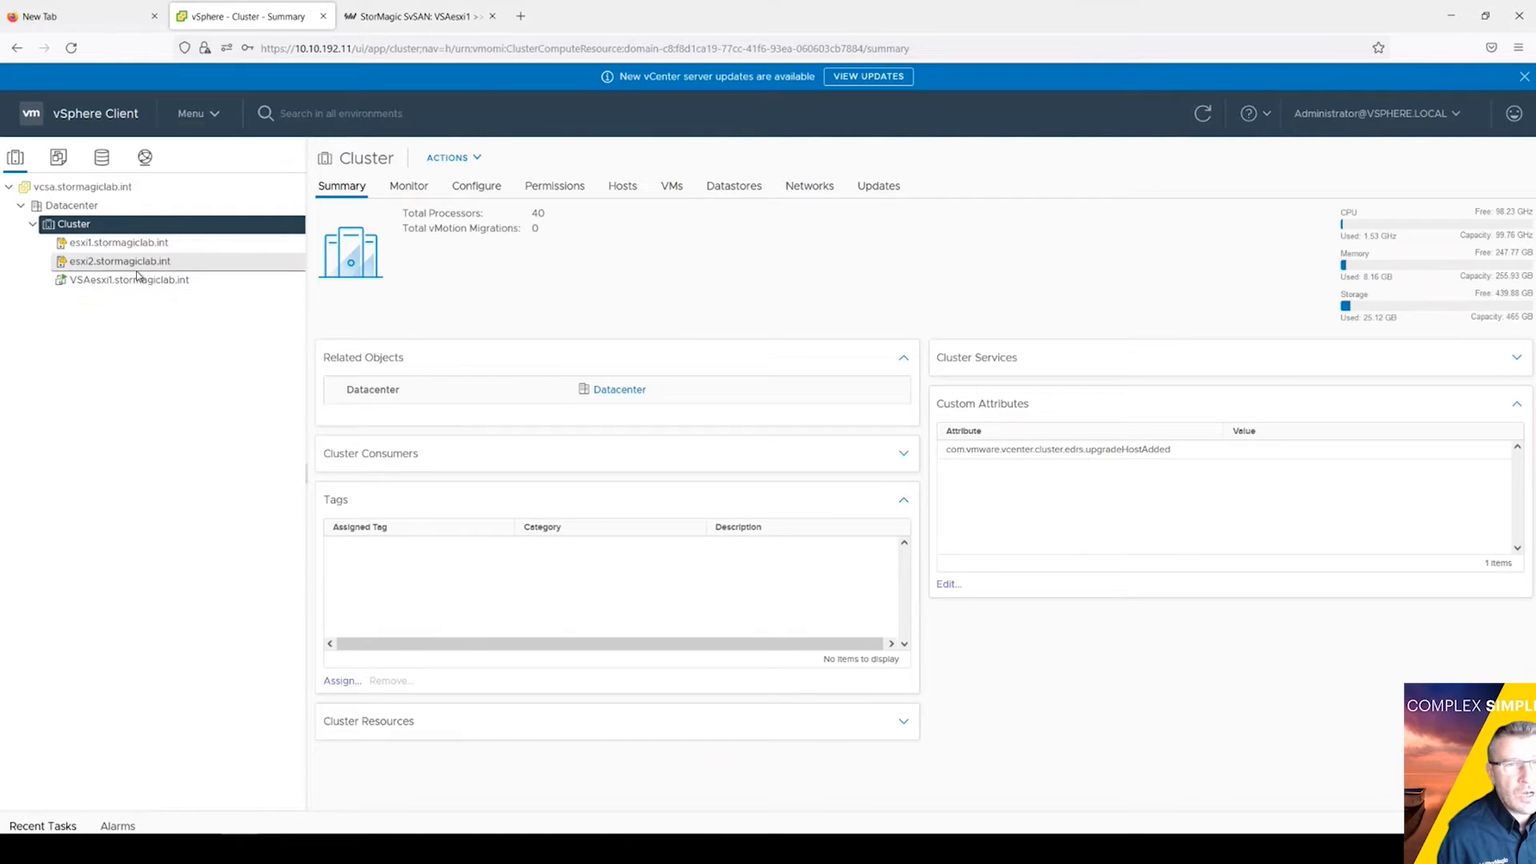
Step: Start a Deploy OVF Template on Cluster using local file StorMagic_SvSAN_VSA_6.2.U5P3.51584.ova
right_click(88, 225)
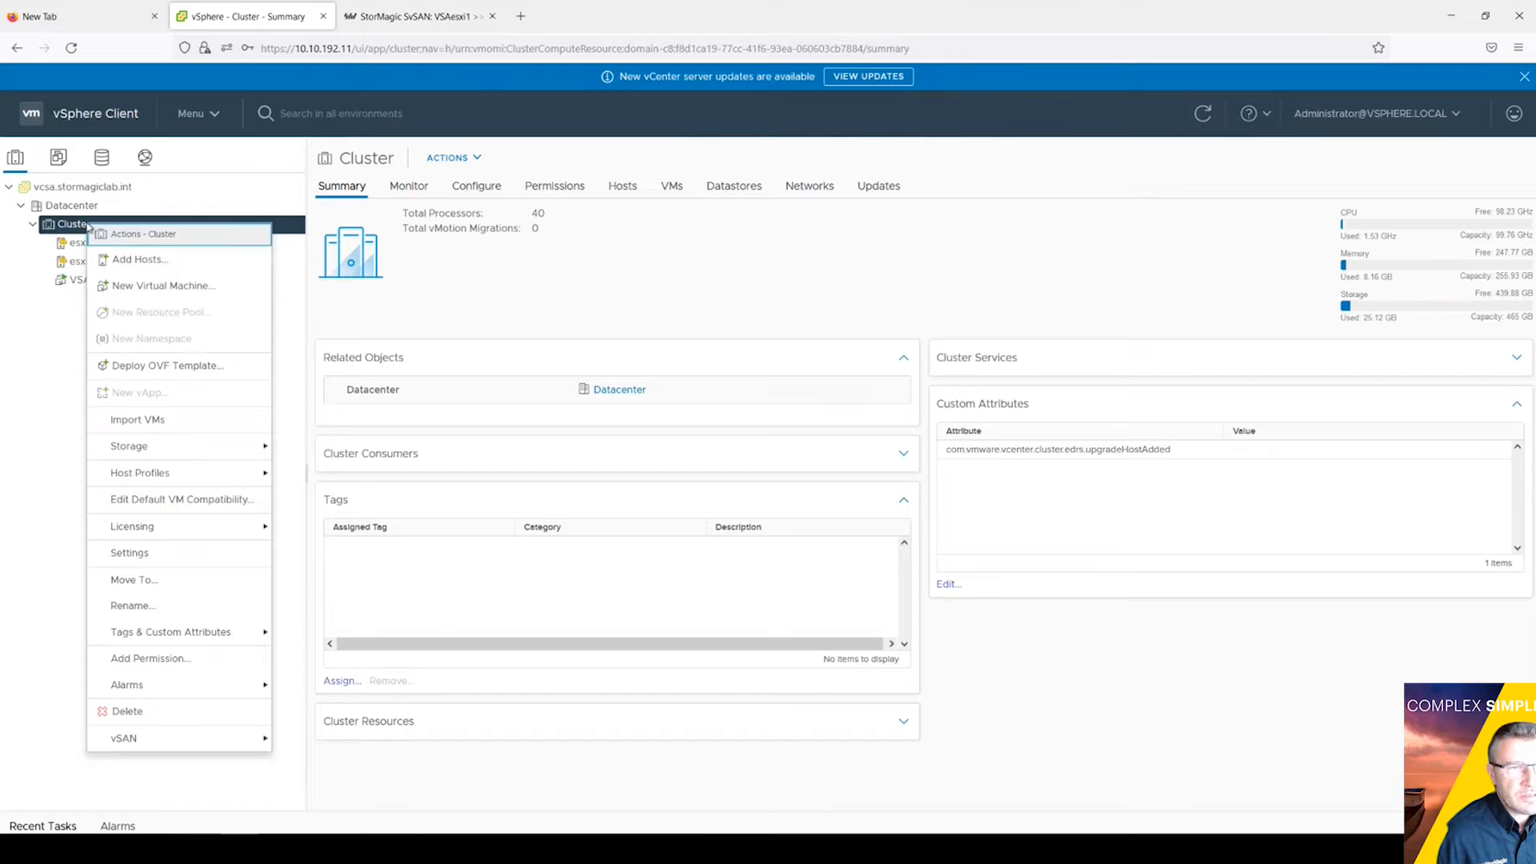
left_click(189, 367)
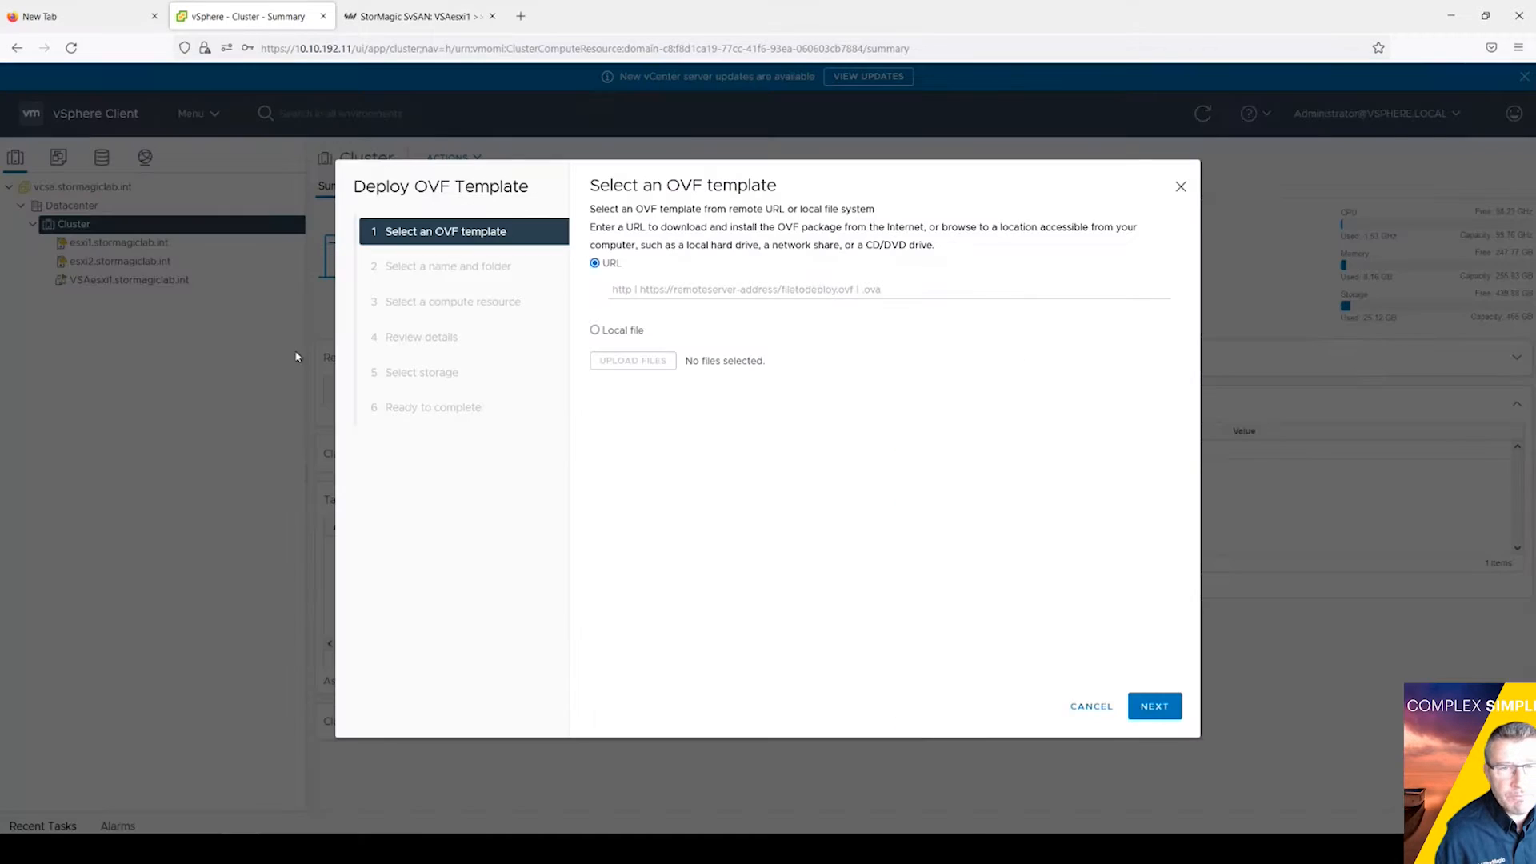
left_click(595, 330)
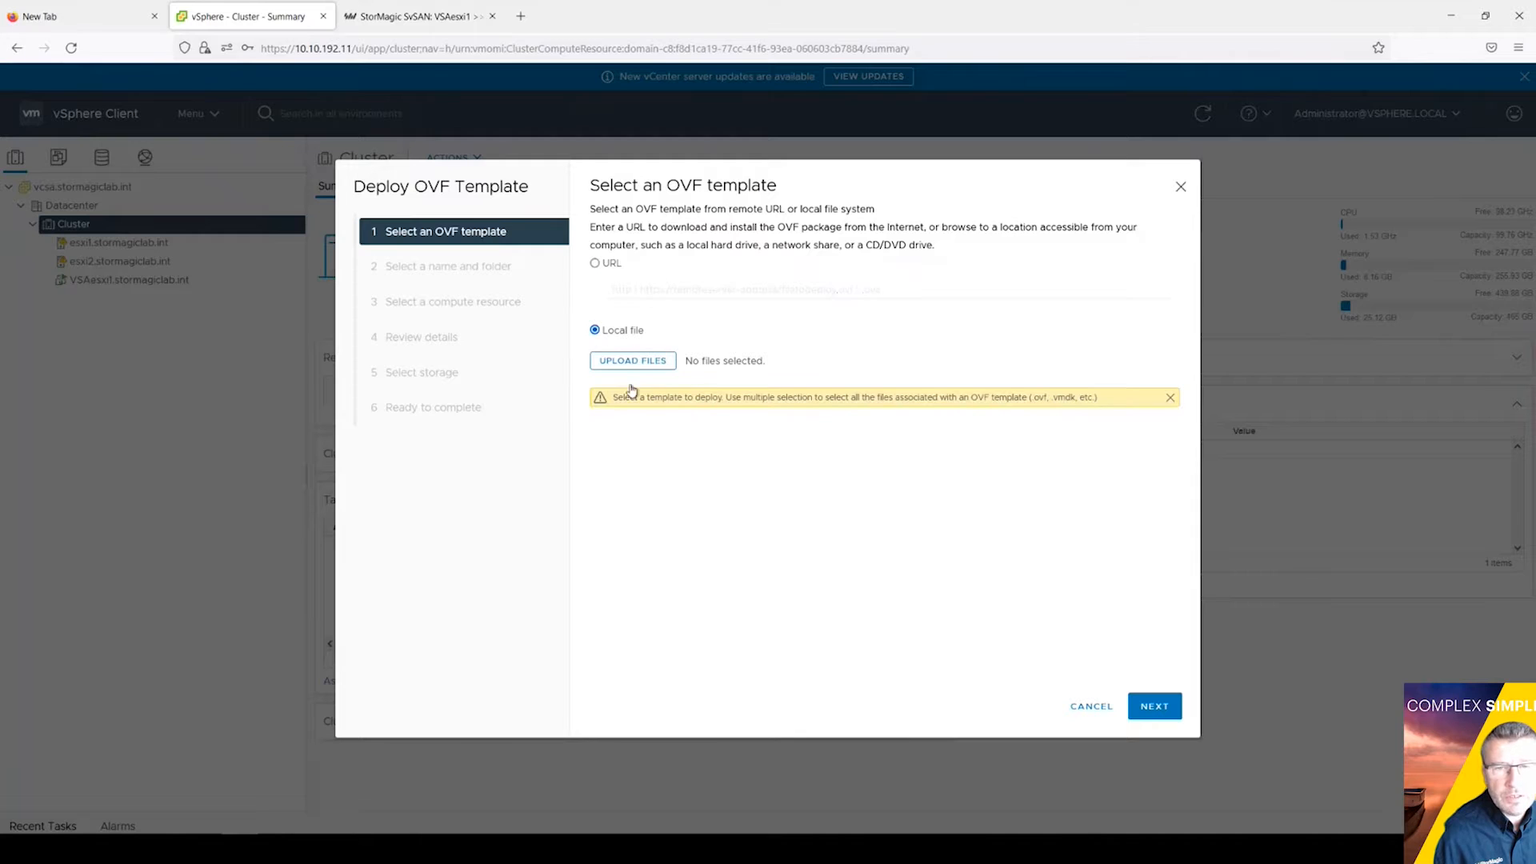
left_click(632, 361)
left_click(238, 121)
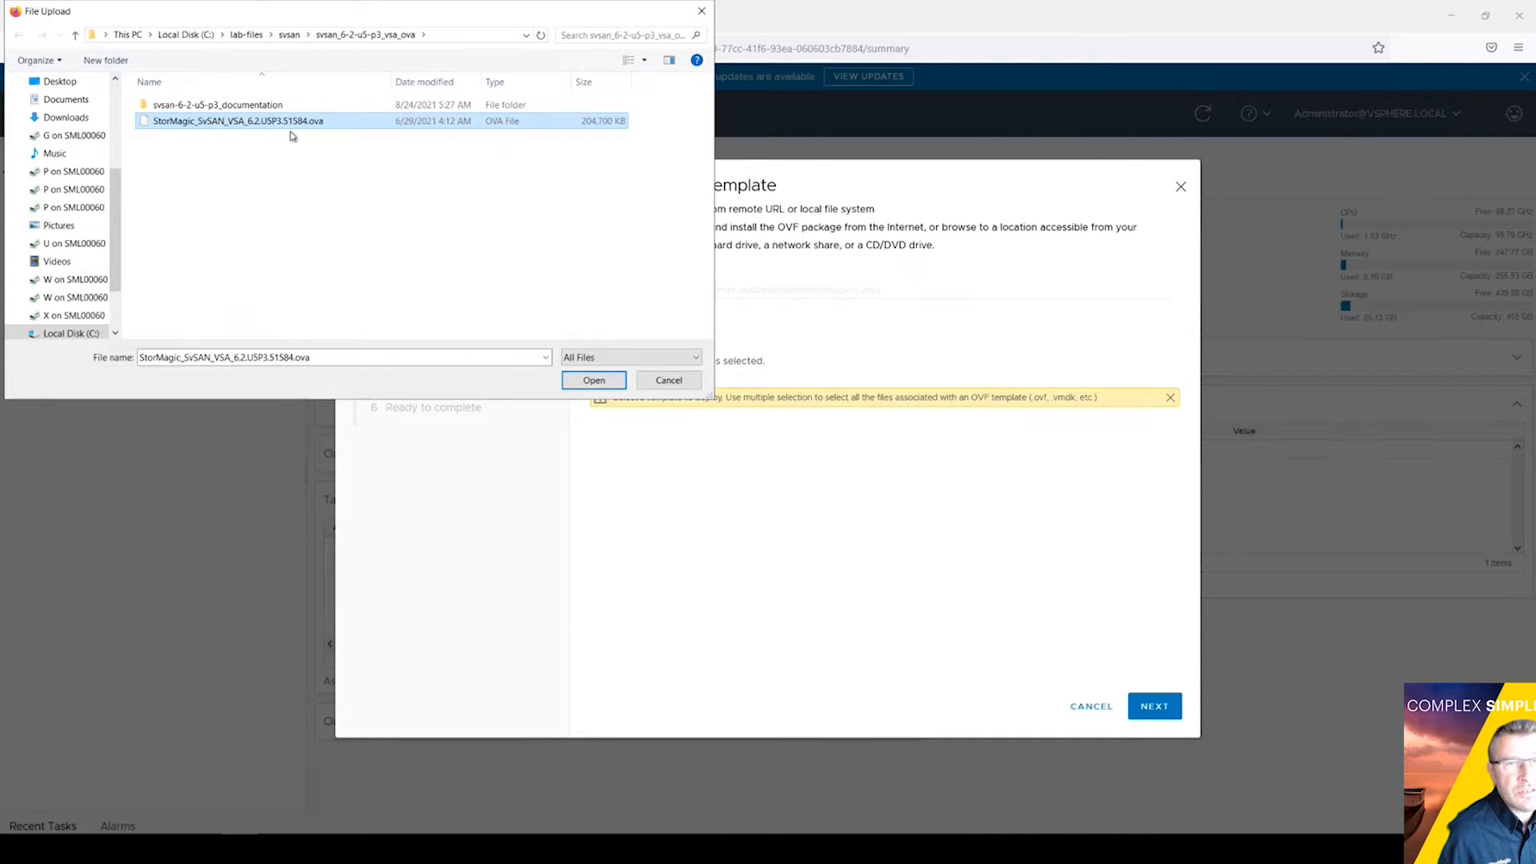
left_click(595, 381)
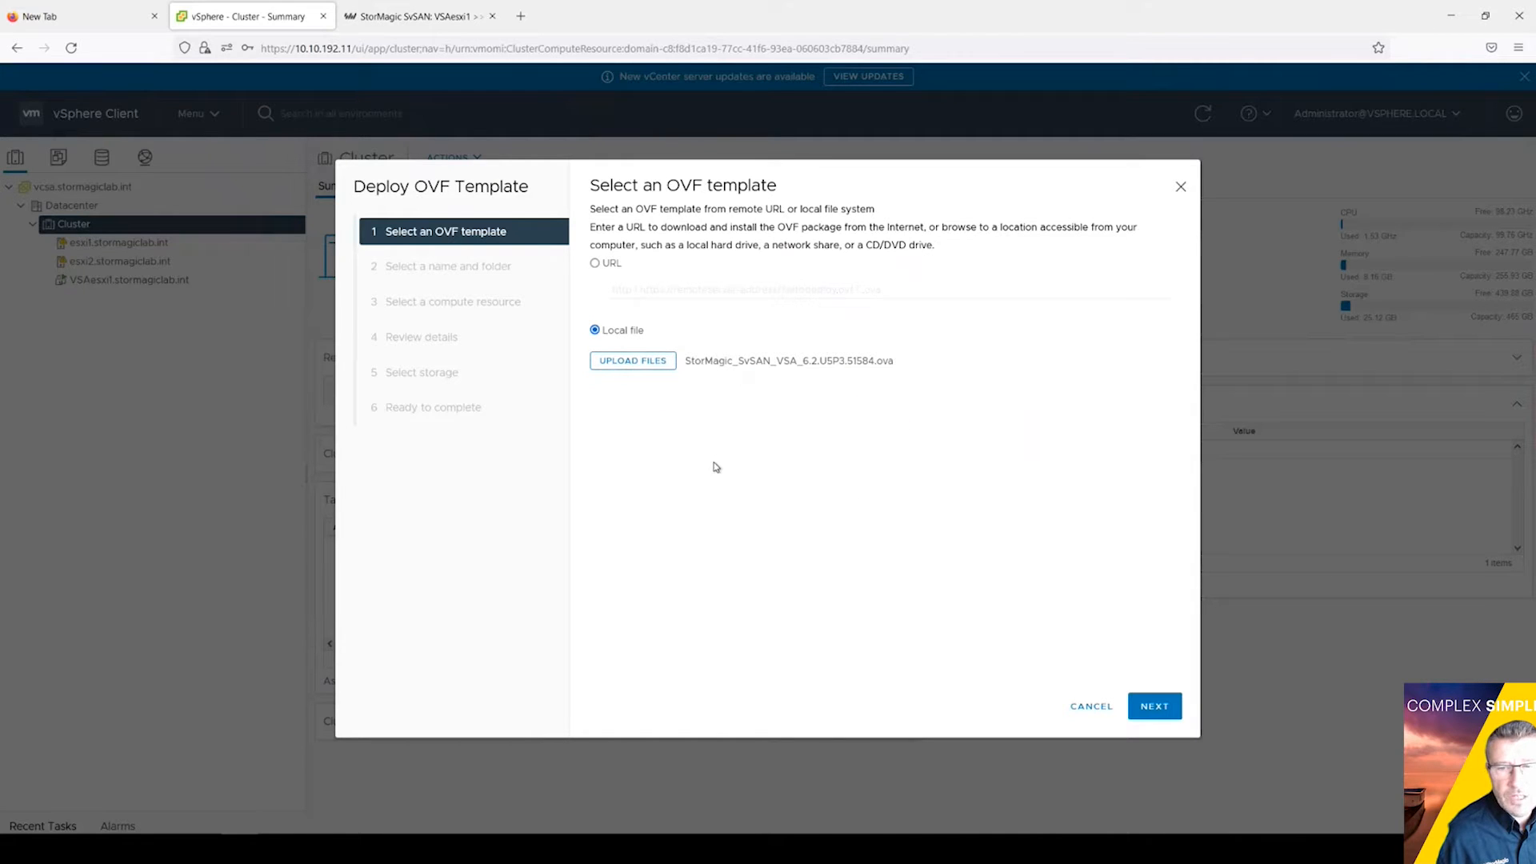
Step: Replace the default virtual machine name with VSAesxi2.stormagiclab.int
left_click(1145, 706)
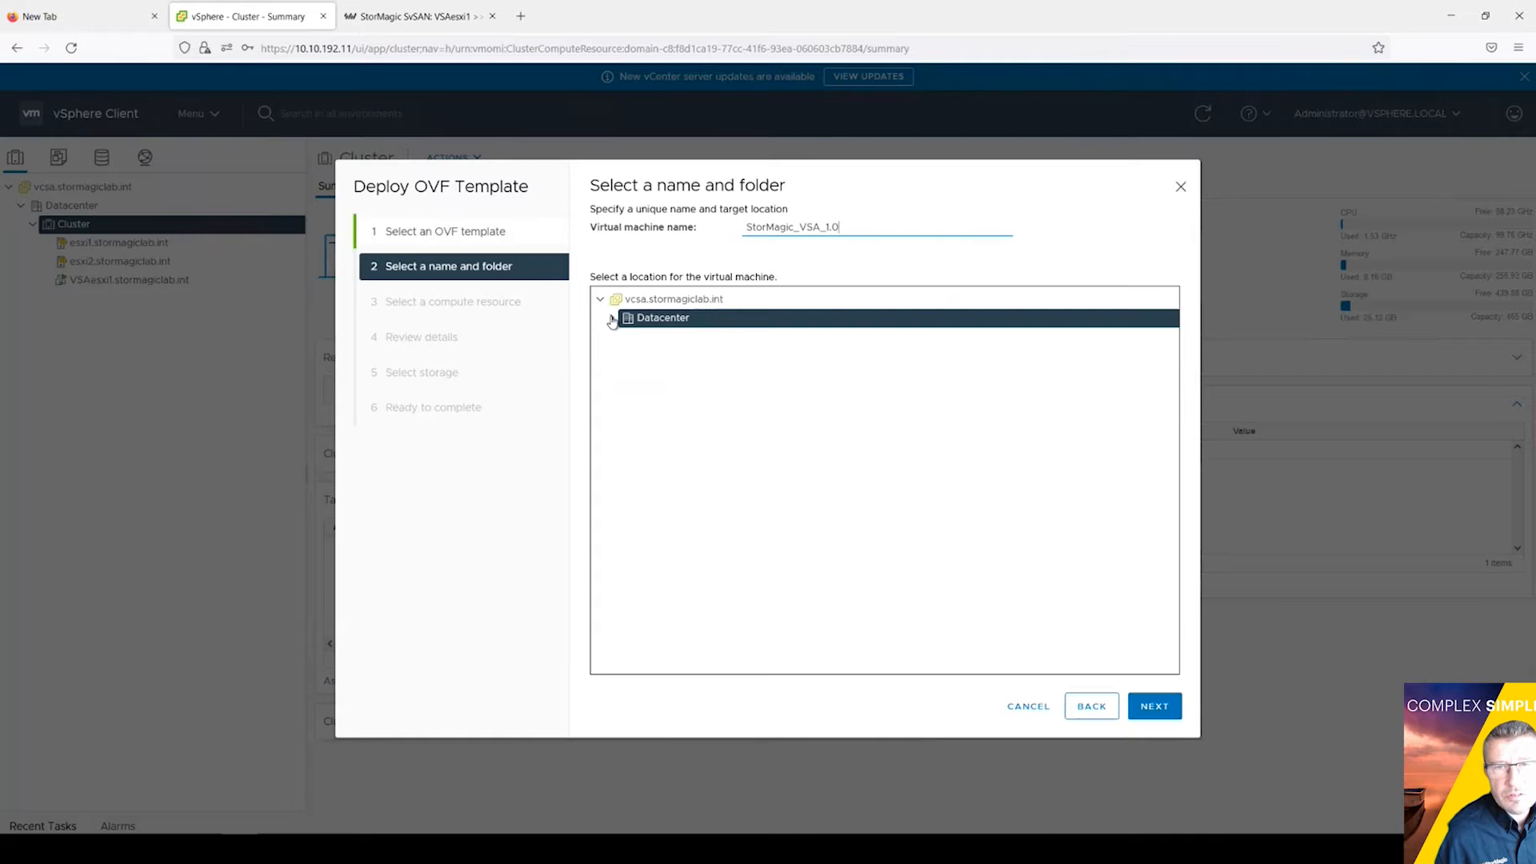
left_click_drag(852, 228, 708, 236)
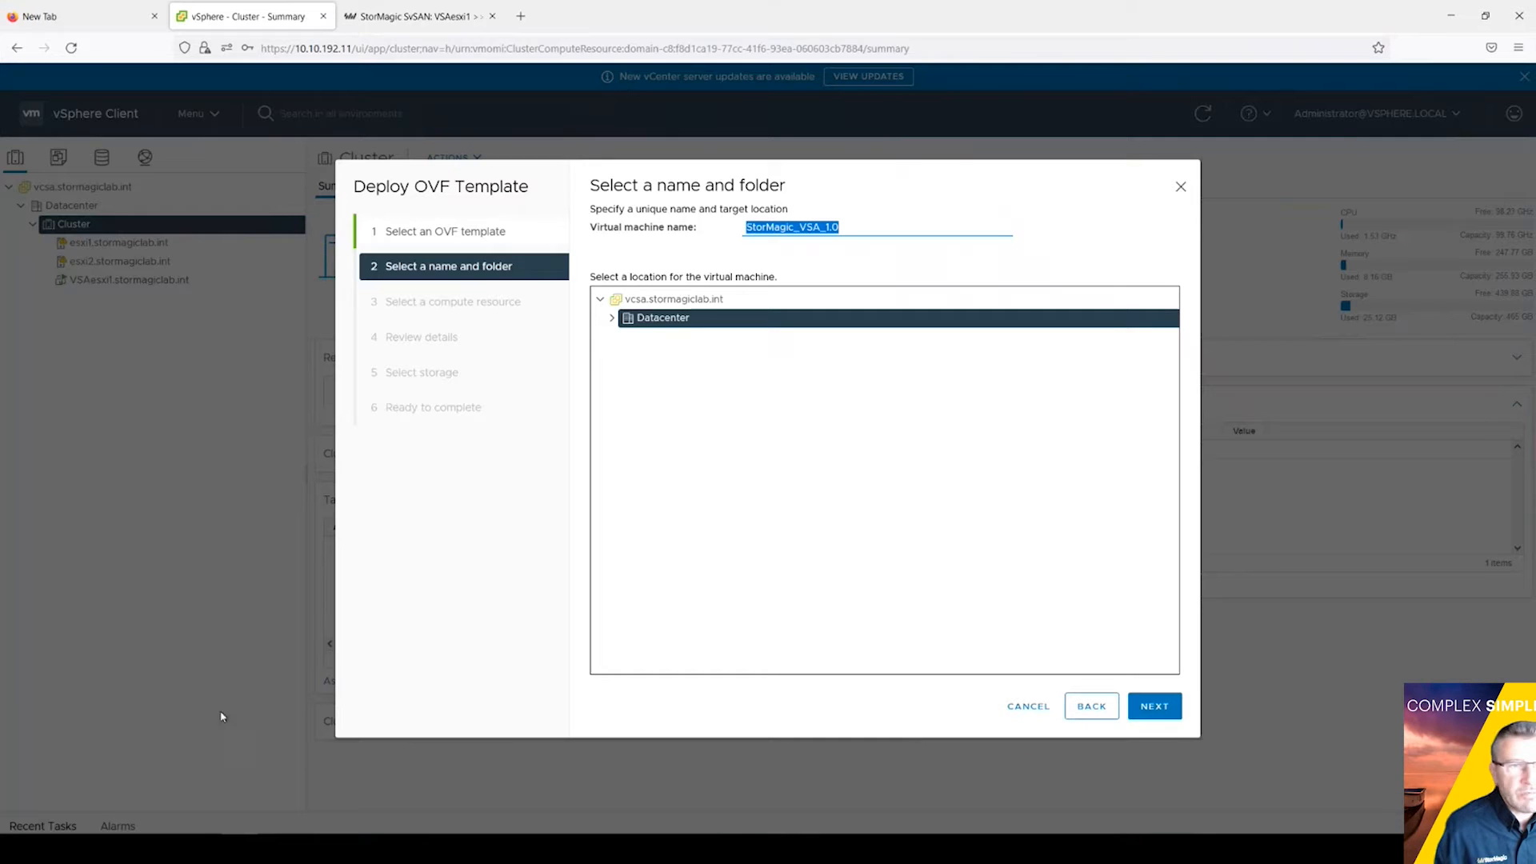
left_click(847, 224)
key("BackSpace")
key("BackSpace")
key("BackSpace")
key("BackSpace")
key("BackSpace")
key("BackSpace")
key("BackSpace")
key("BackSpace")
key("BackSpace")
key("BackSpace")
key("BackSpace")
key("BackSpace")
key("BackSpace")
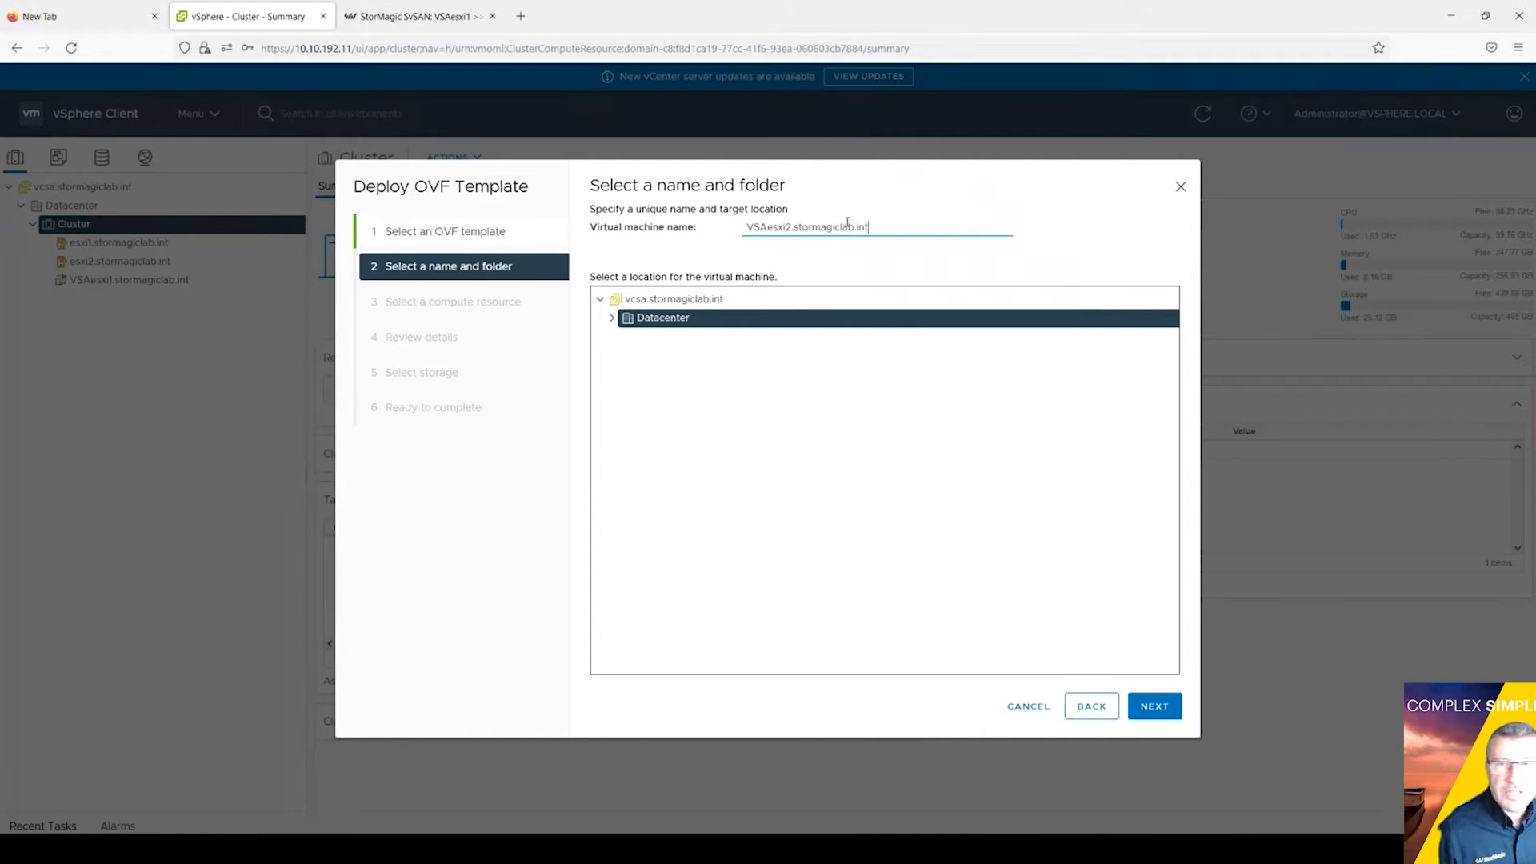
Step: Choose host esxi2.stormagiclab.int under Cluster as the compute resource
left_click(1156, 708)
left_click(612, 250)
left_click(683, 289)
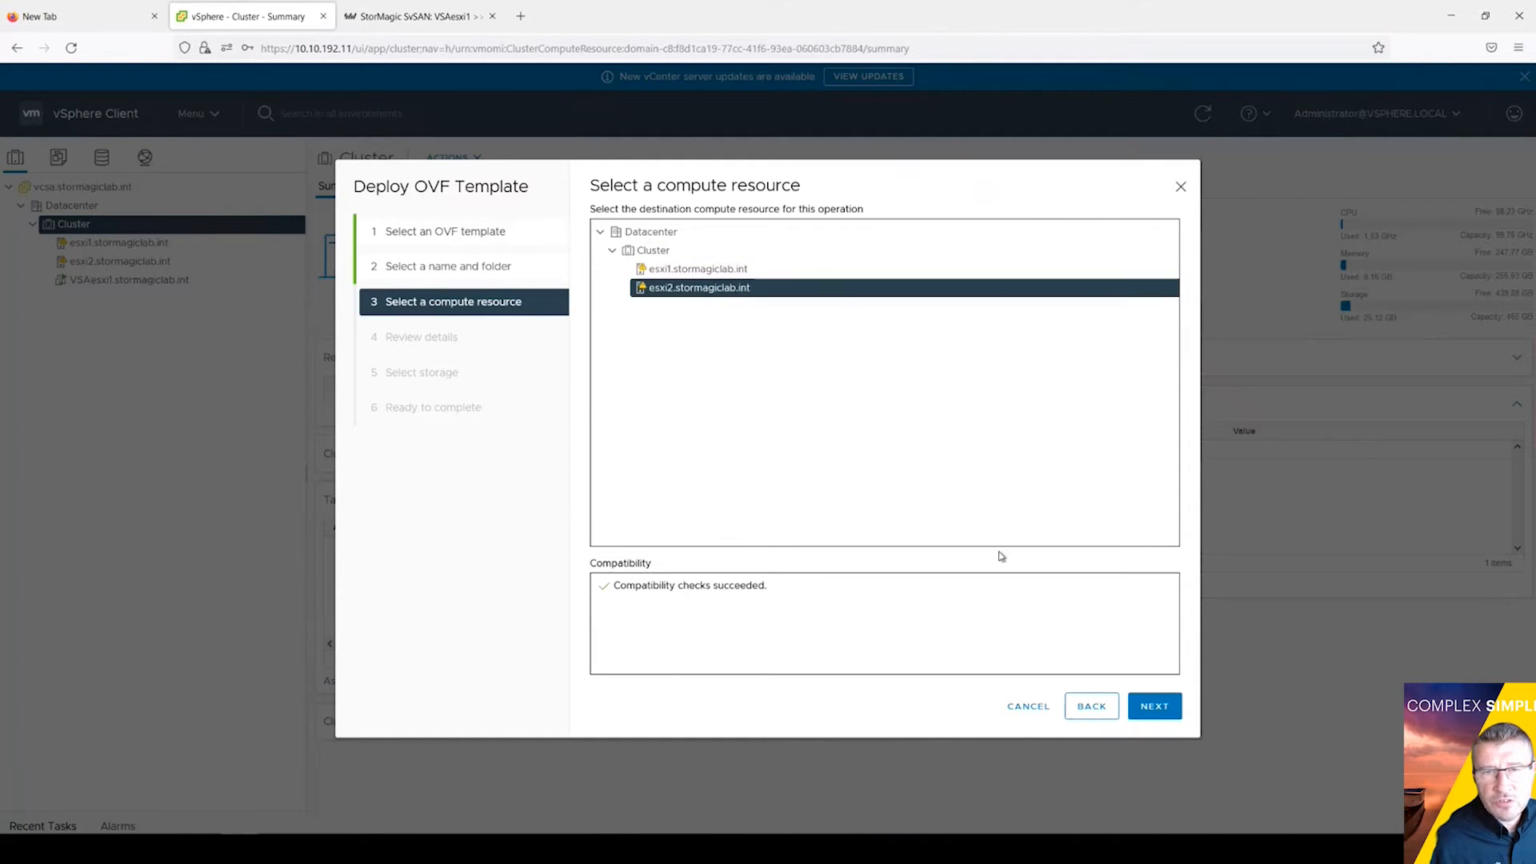
left_click(1157, 709)
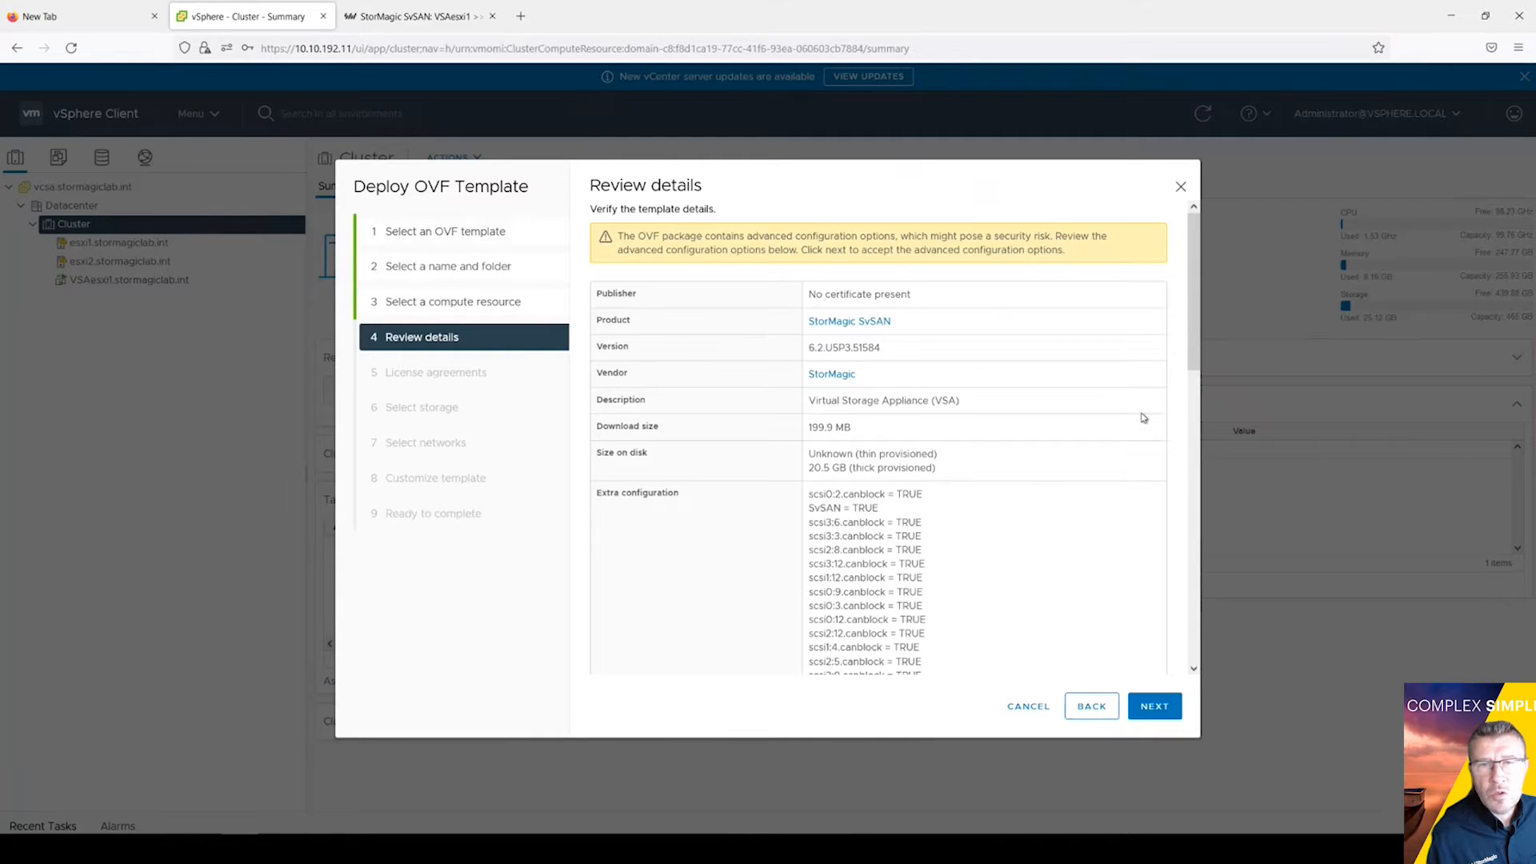
Step: Accept the license terms and select LocalESXi2 as the deployment datastore
left_click(1154, 706)
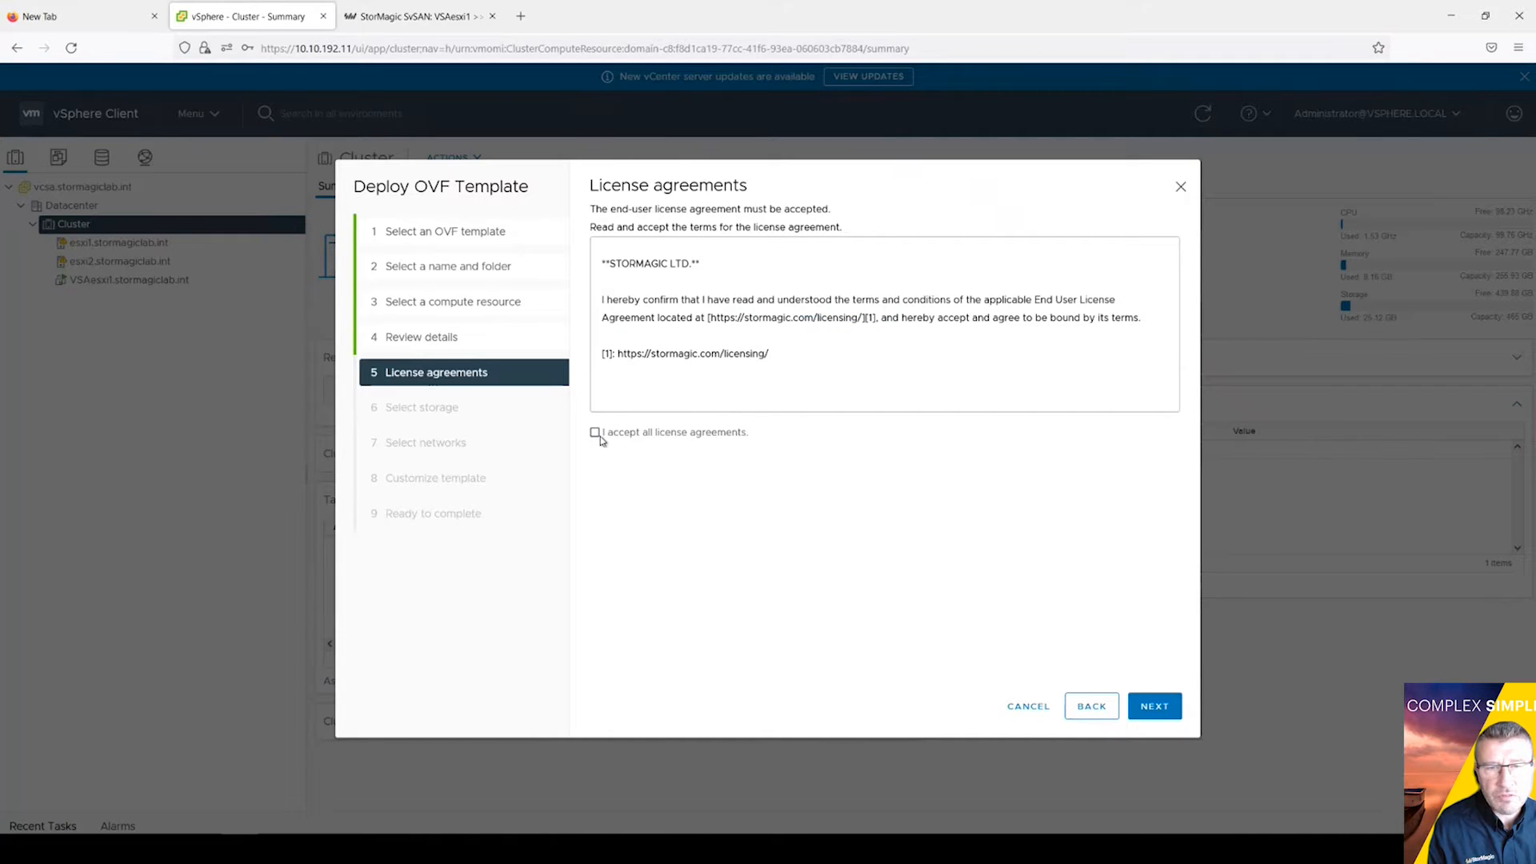
left_click(1157, 707)
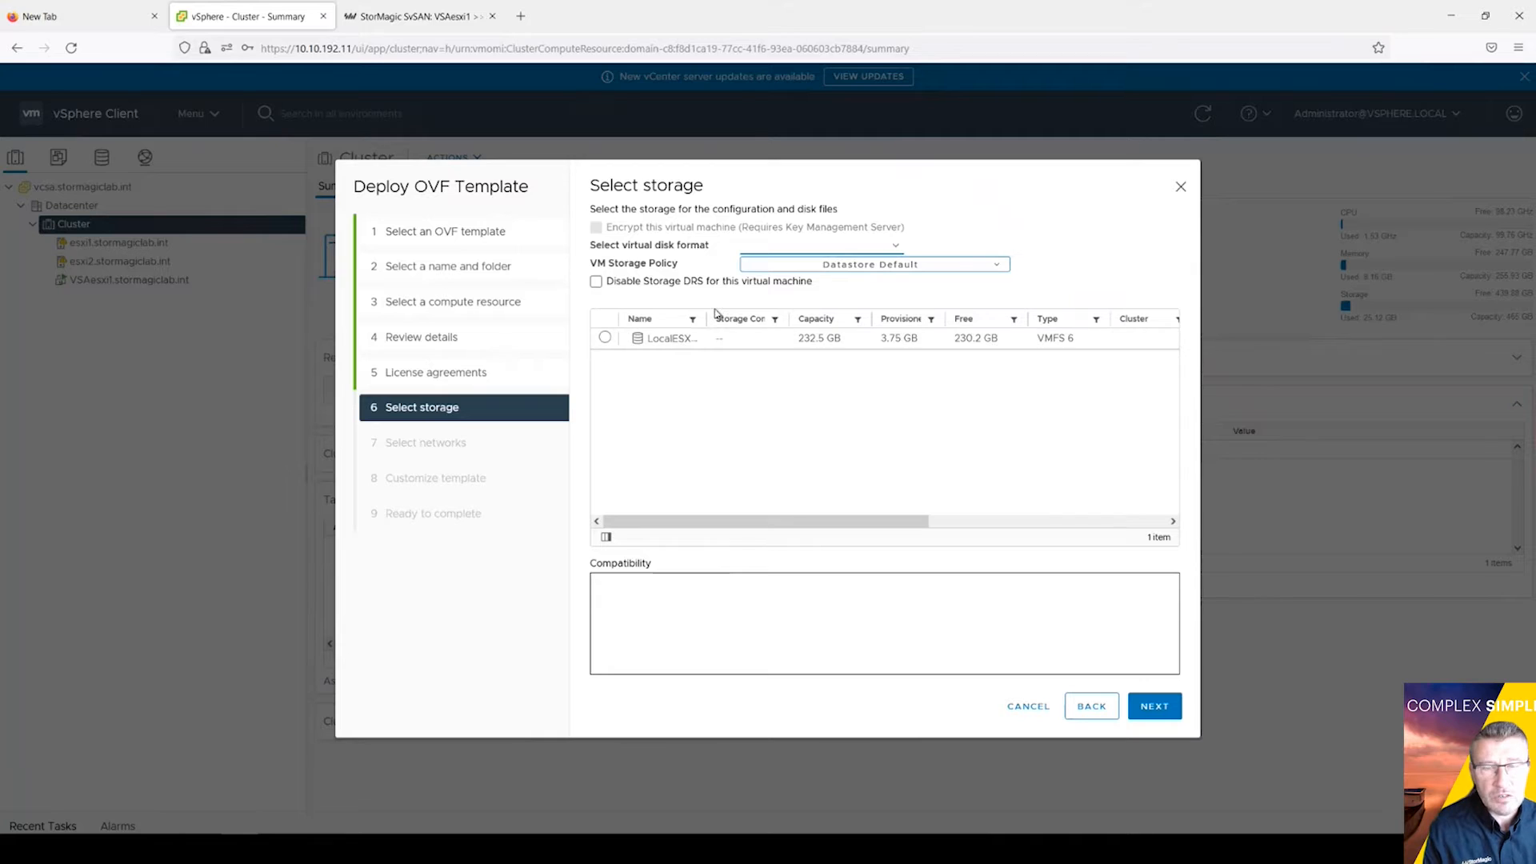
left_click_drag(703, 319, 743, 321)
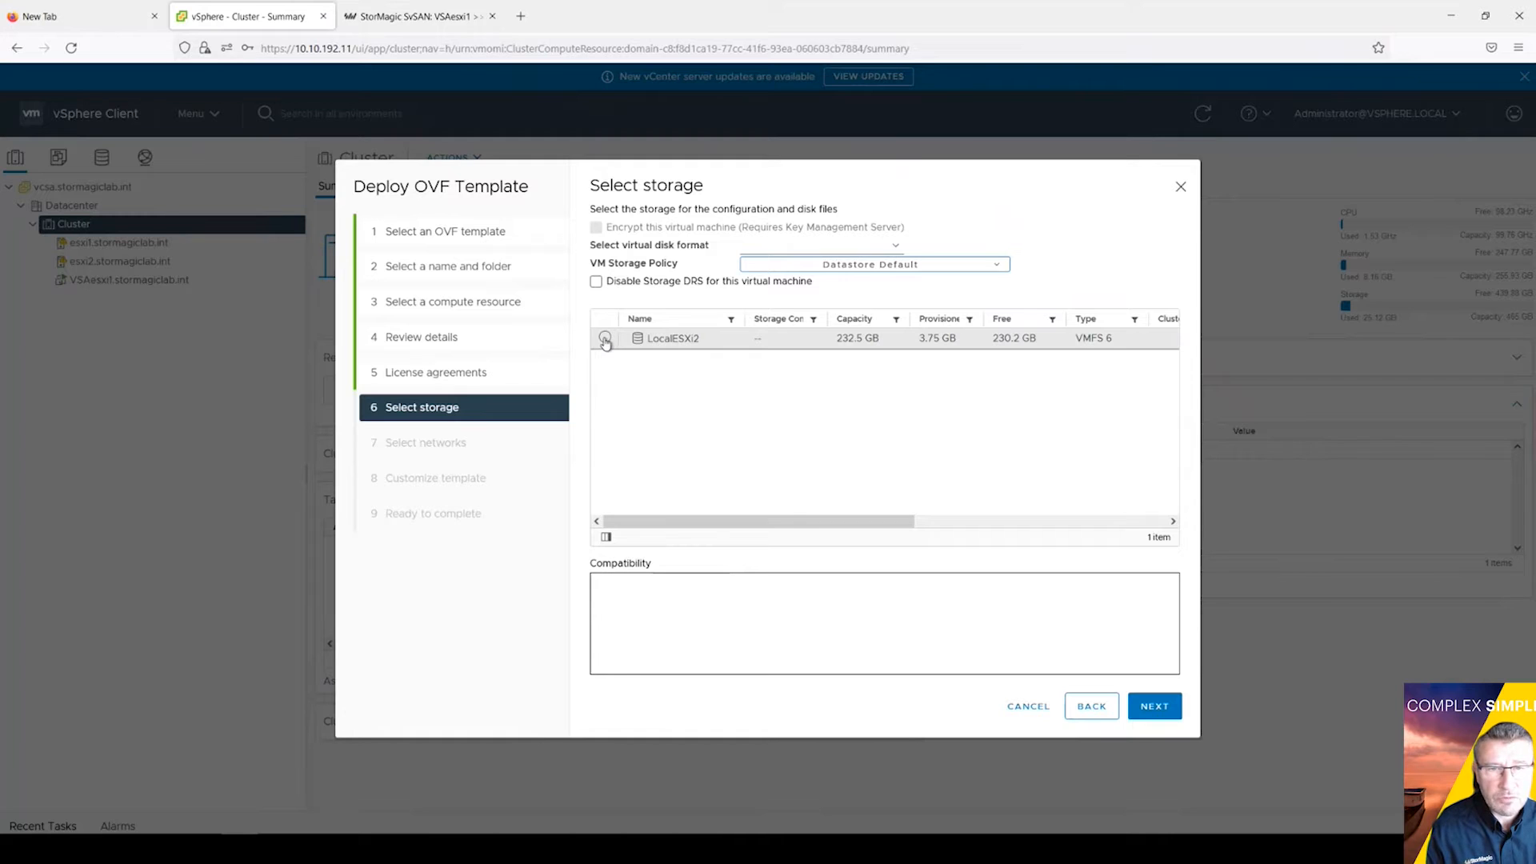
left_click(605, 339)
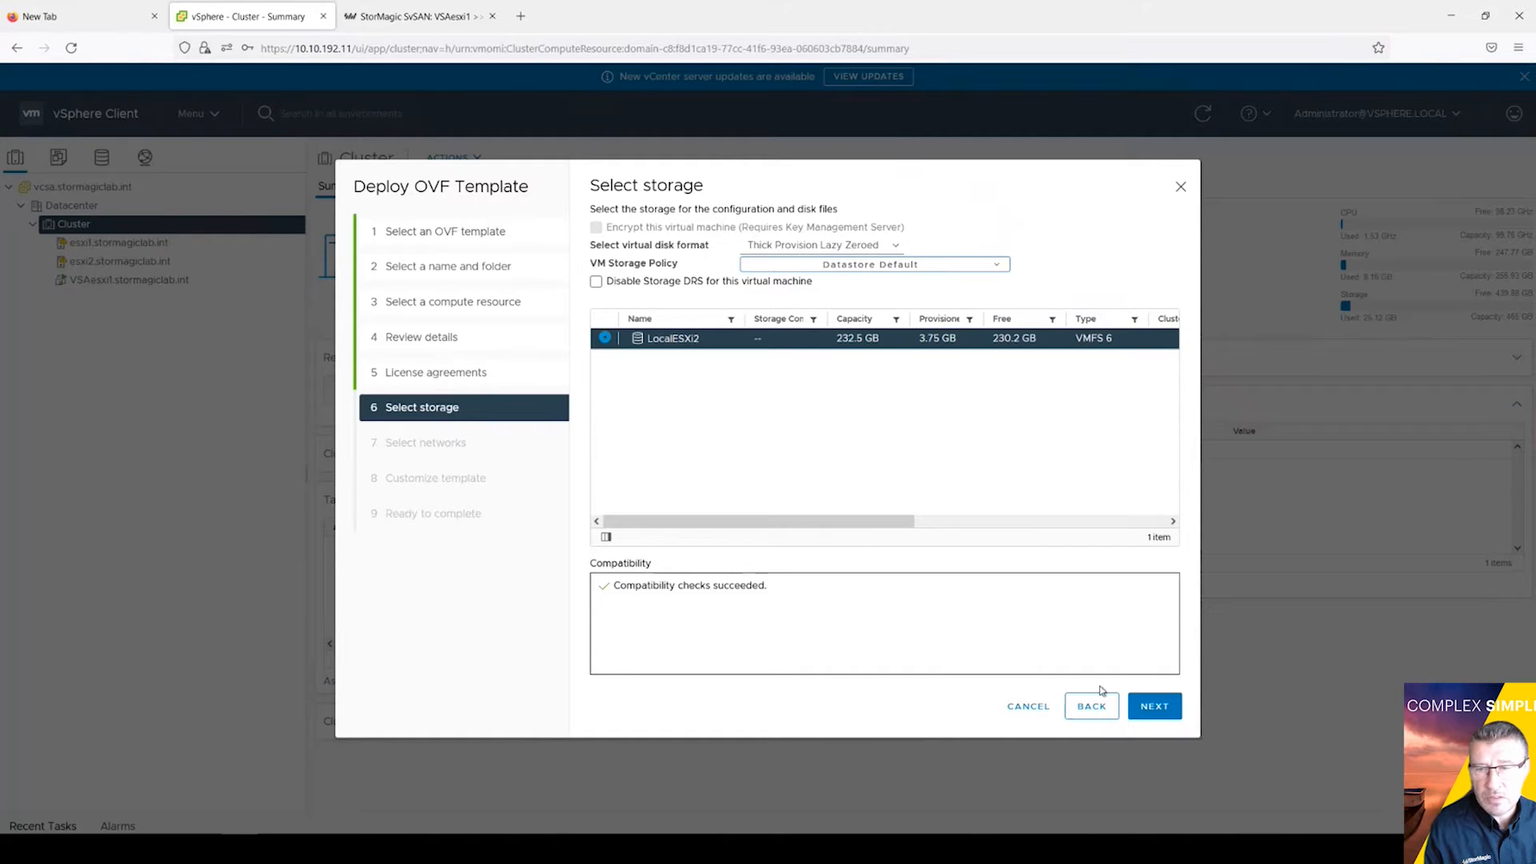
left_click(1153, 707)
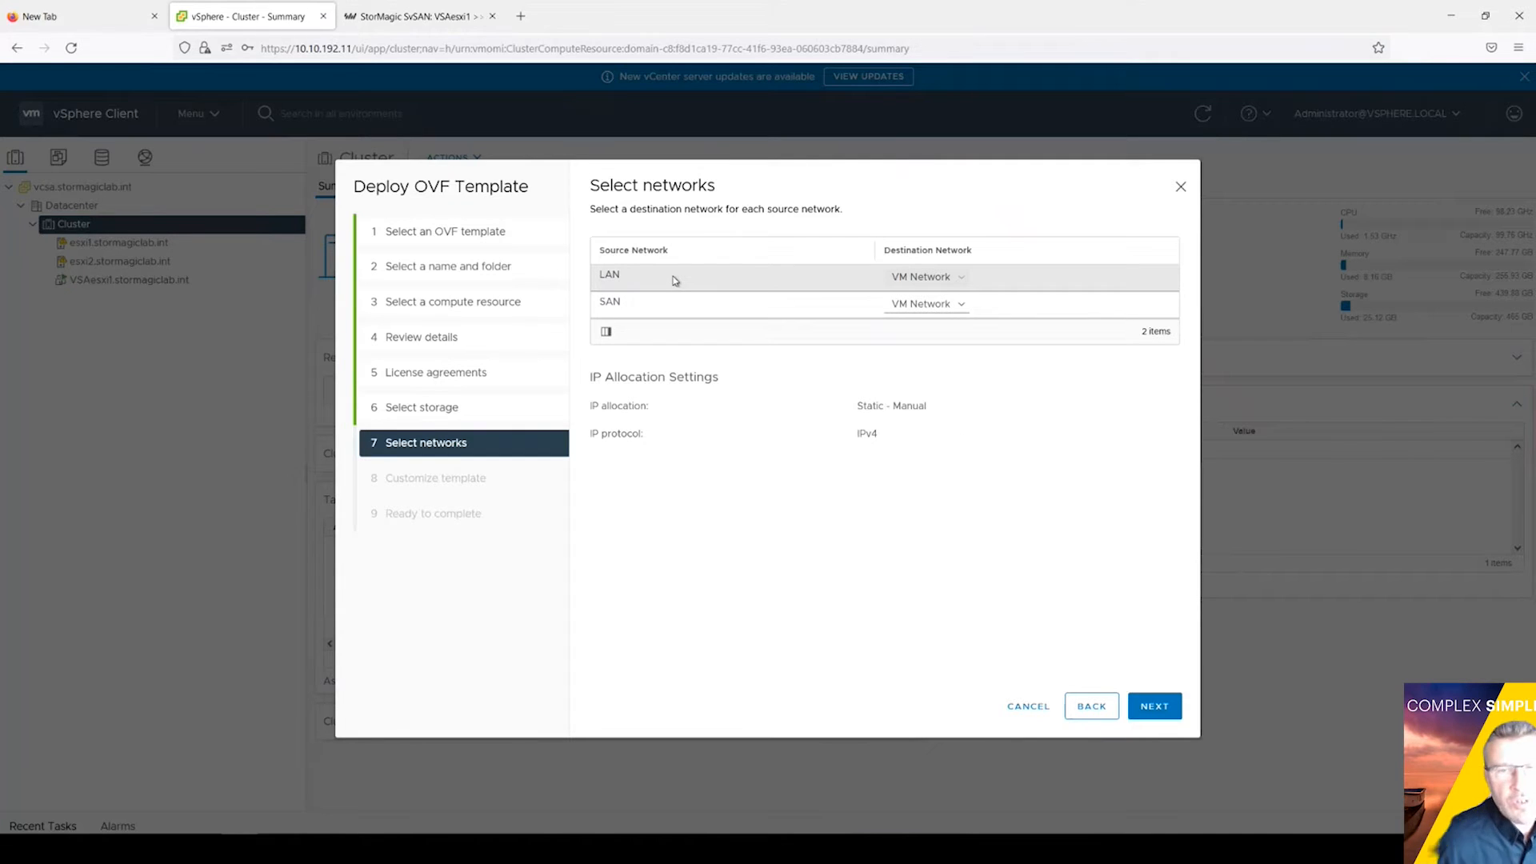
Step: Map LAN to VM Network and SAN to the SvSAN1PG port group
left_click(955, 281)
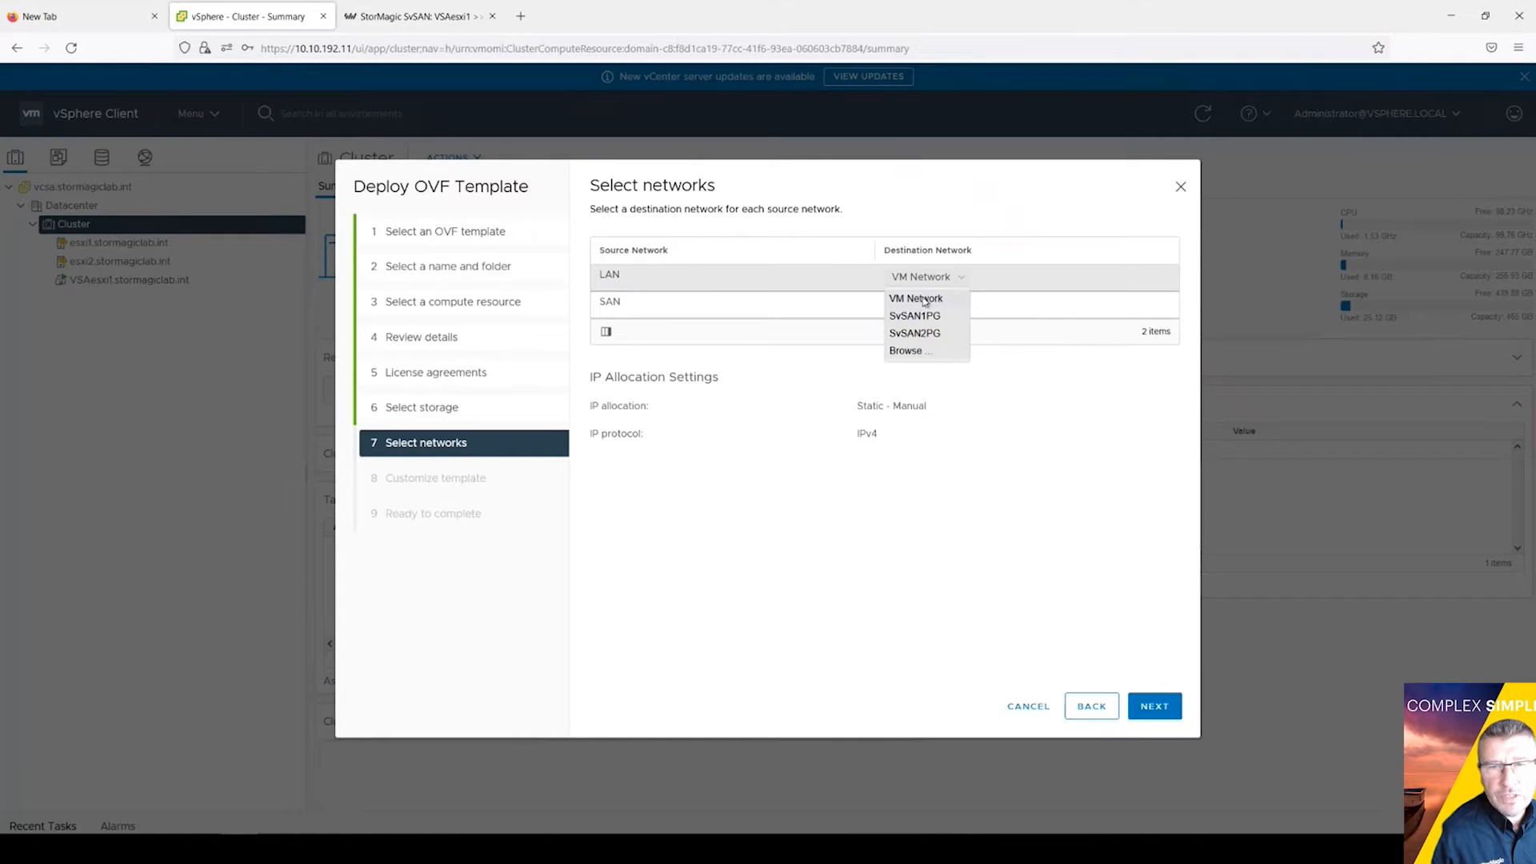
left_click(923, 300)
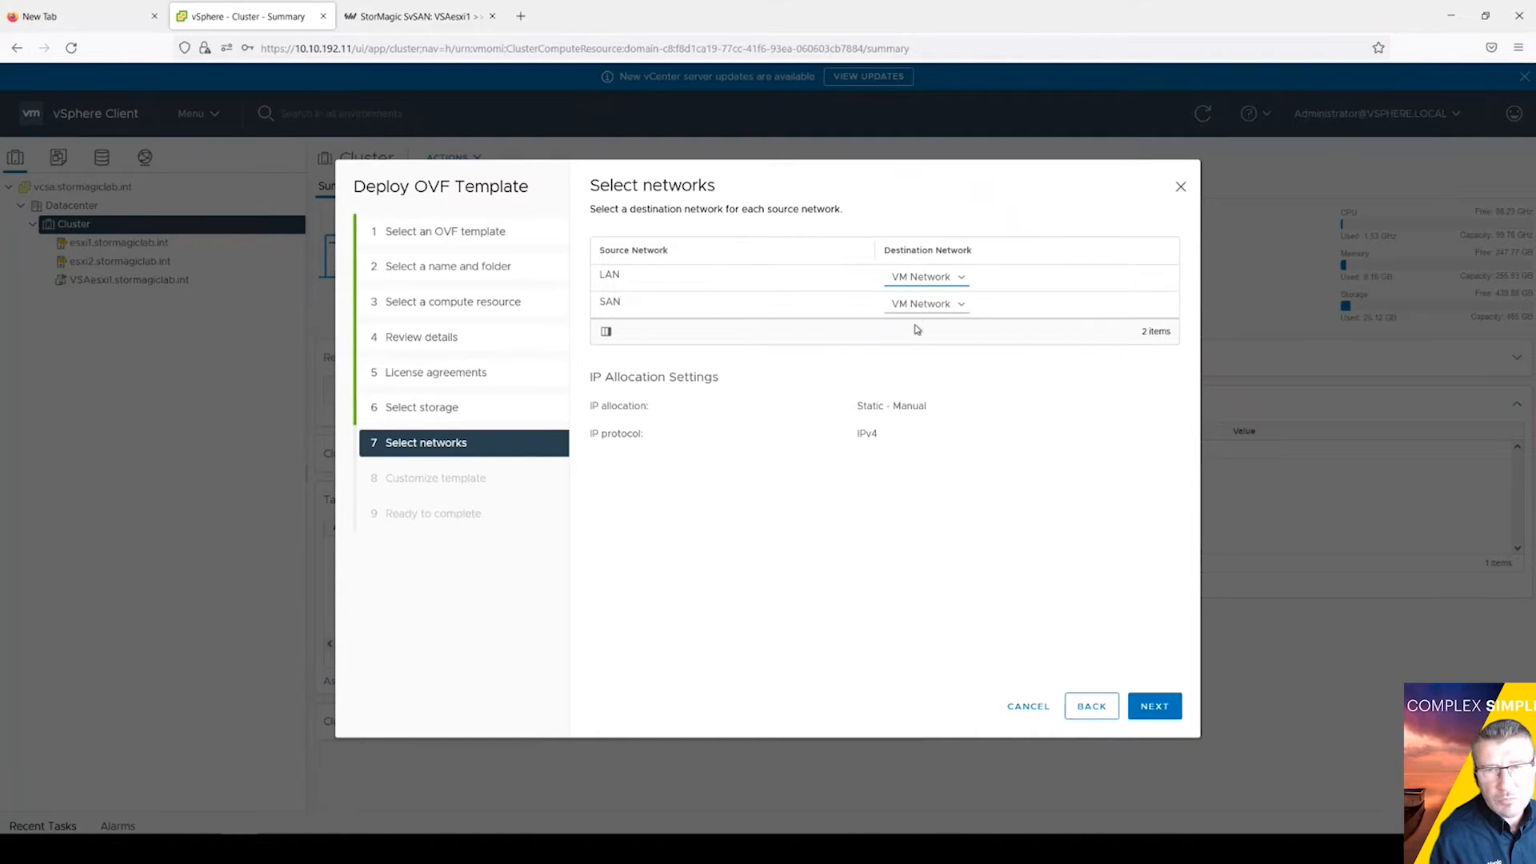
left_click(963, 307)
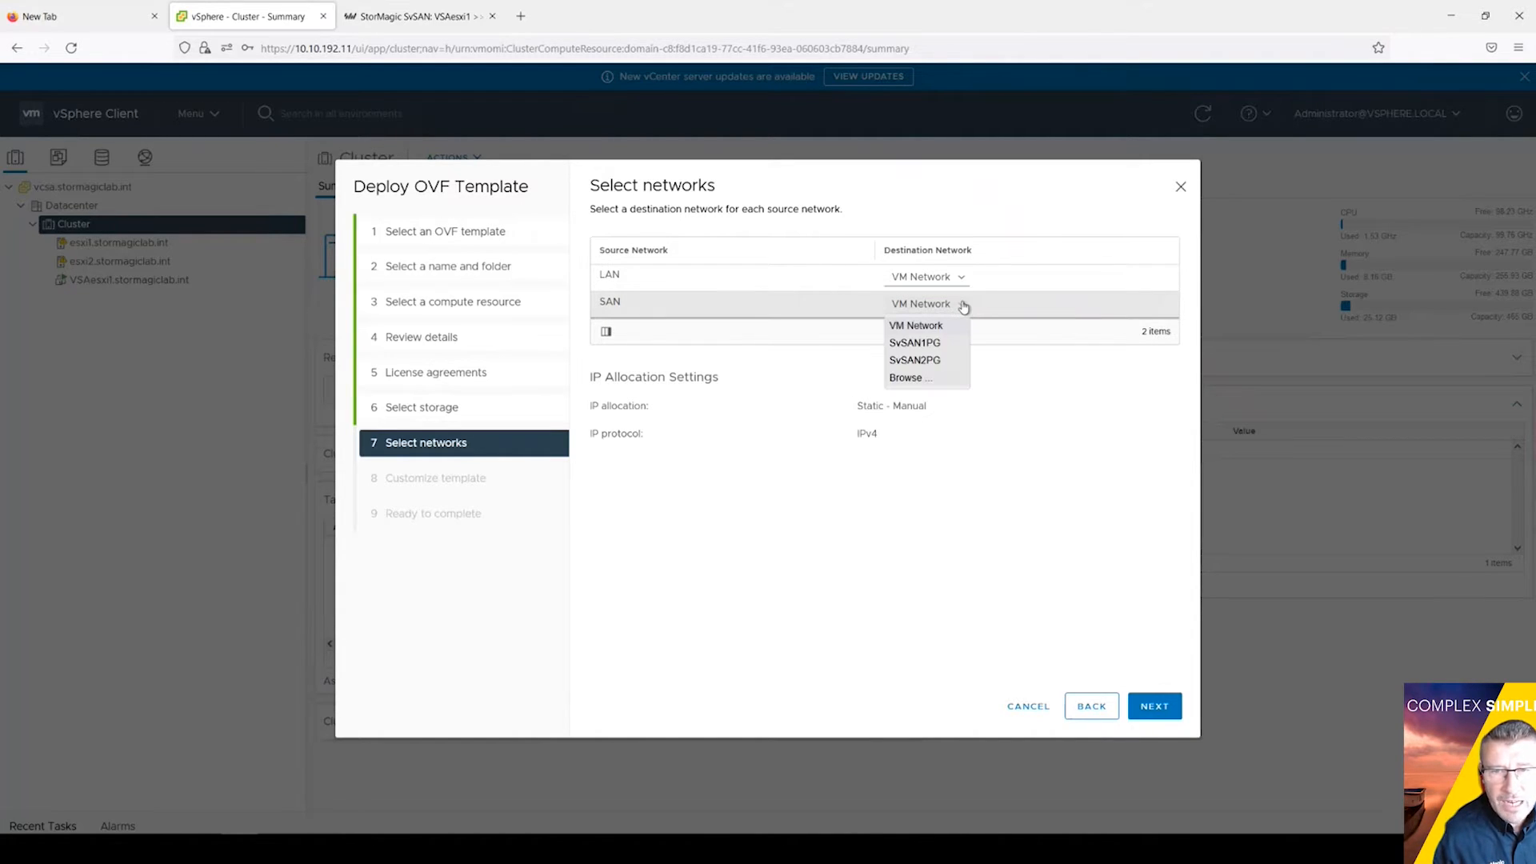
left_click(931, 346)
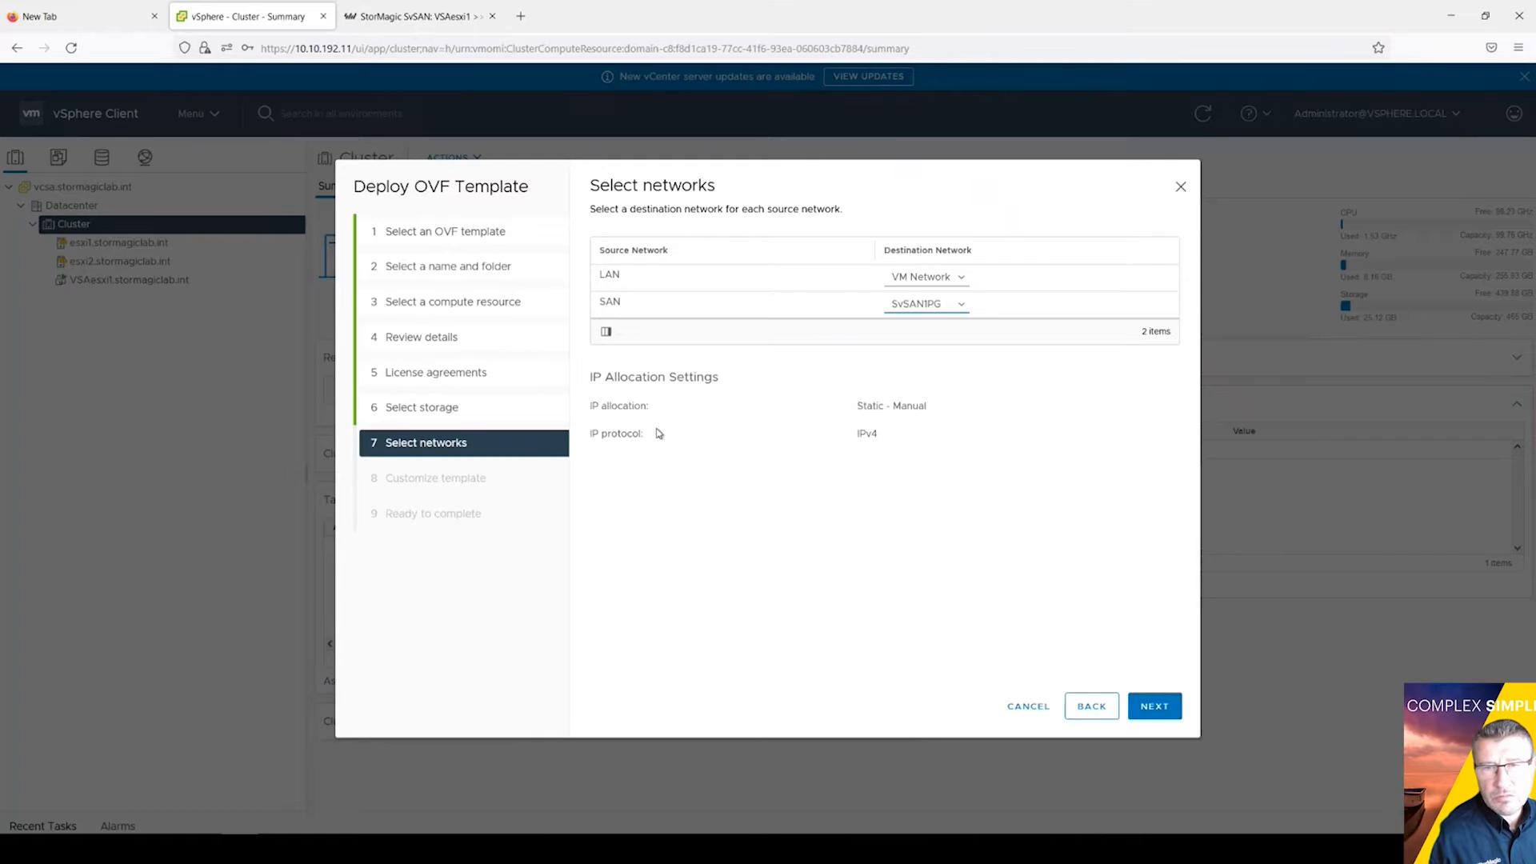
left_click(1163, 708)
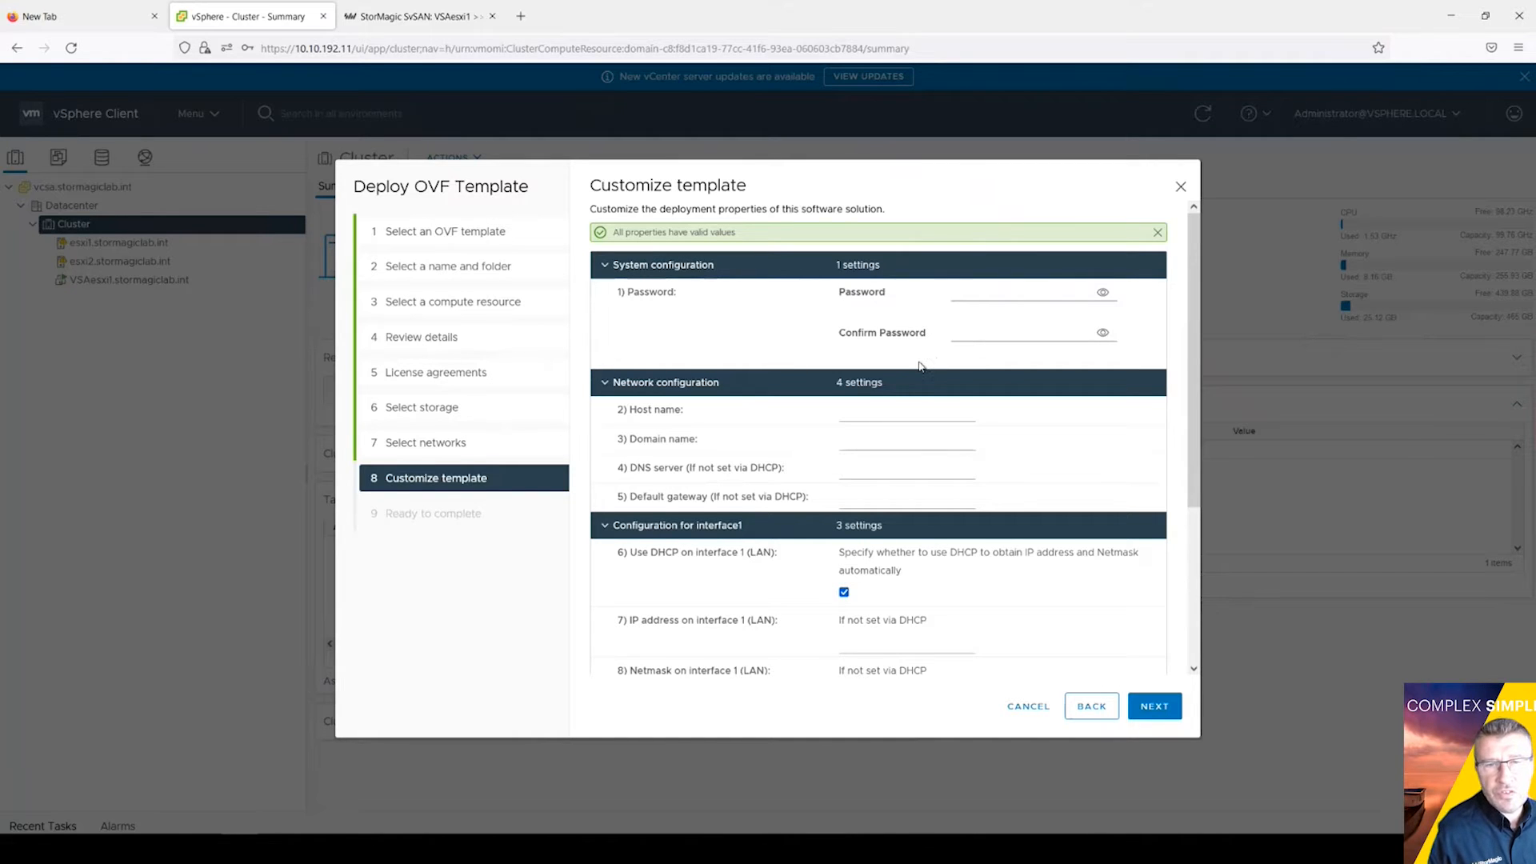
Step: Enter and confirm the appliance password
left_click(975, 293)
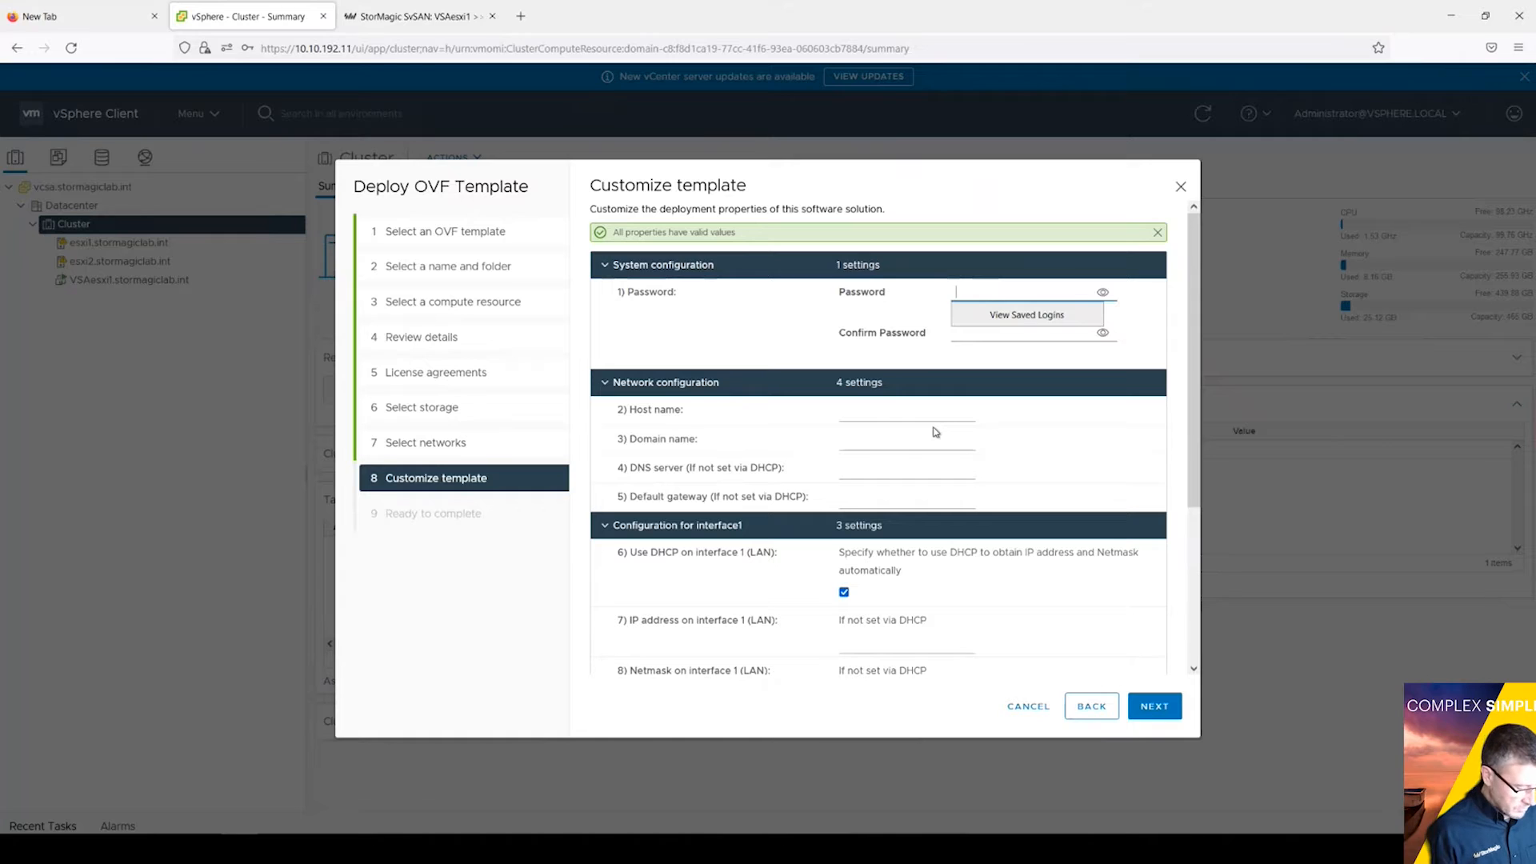
type("••••••••••")
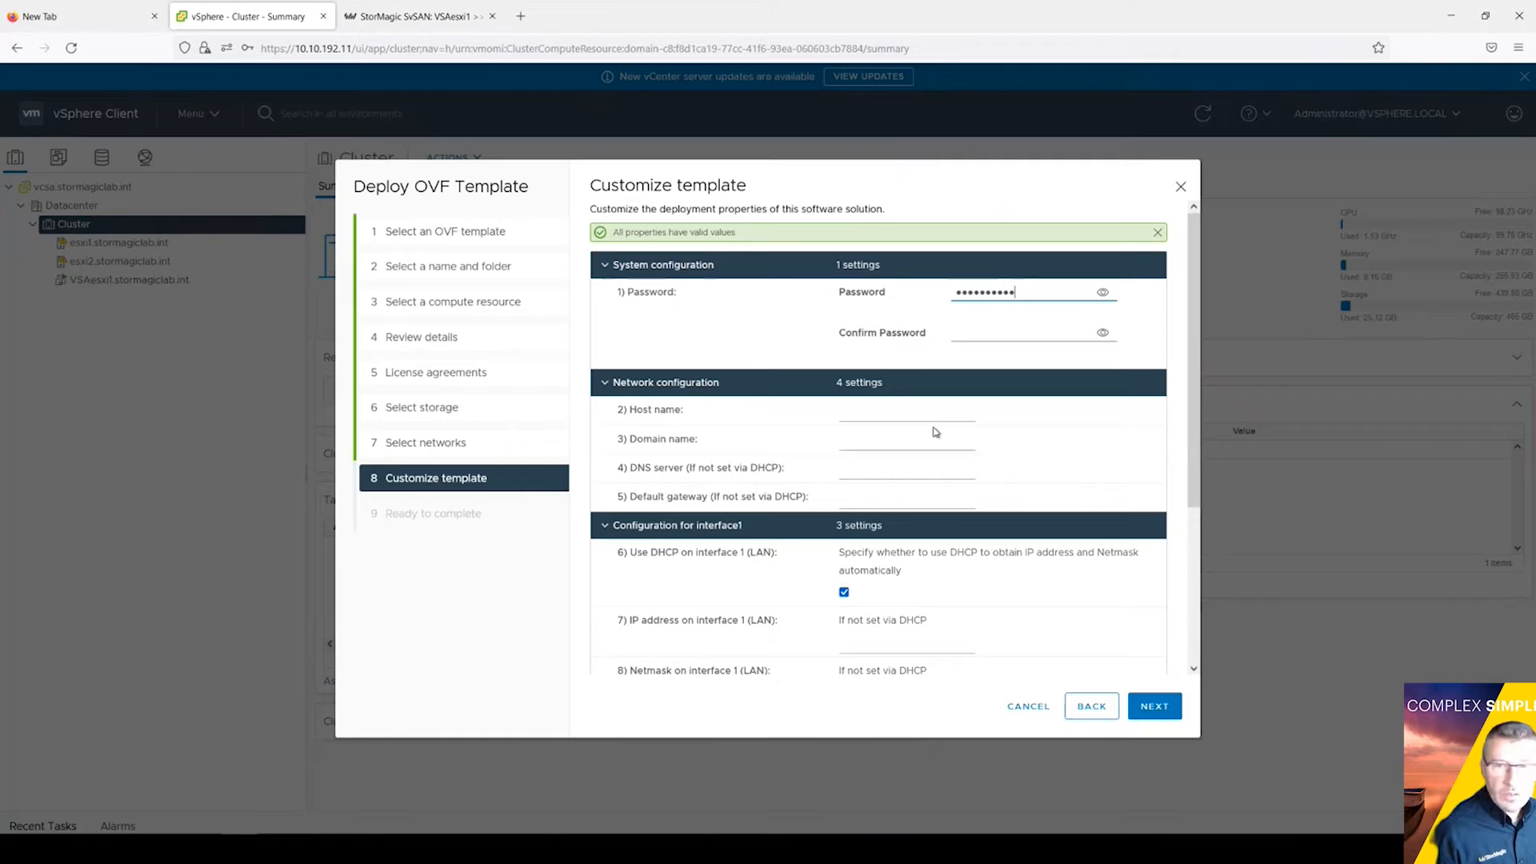
key("BackSpace")
key("BackSpace")
key("BackSpace")
key("BackSpace")
key("BackSpace")
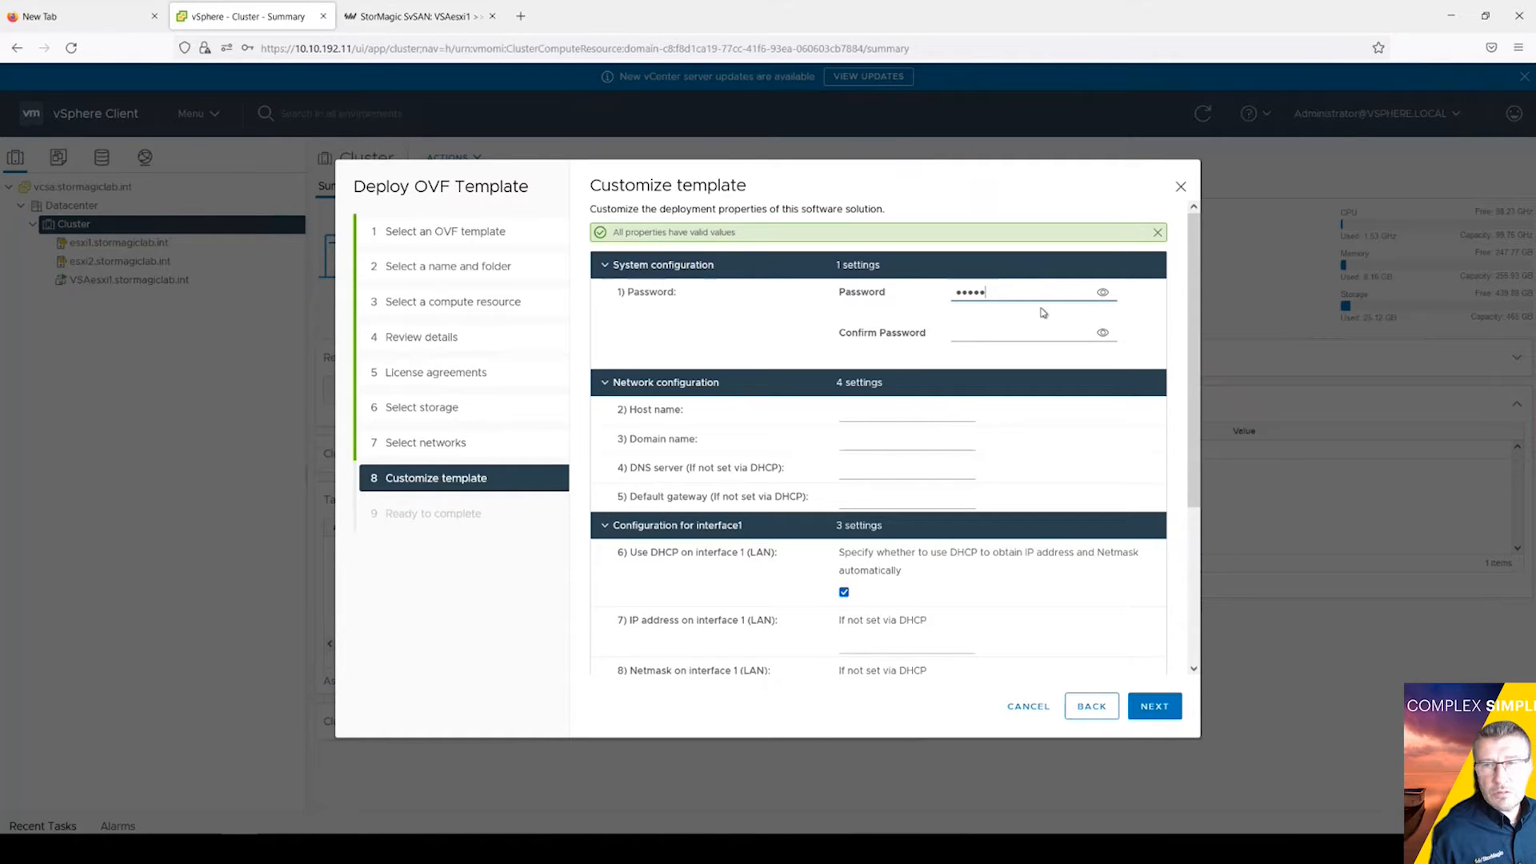
key("BackSpace")
key("BackSpace")
key("BackSpace")
key("BackSpace")
key("BackSpace")
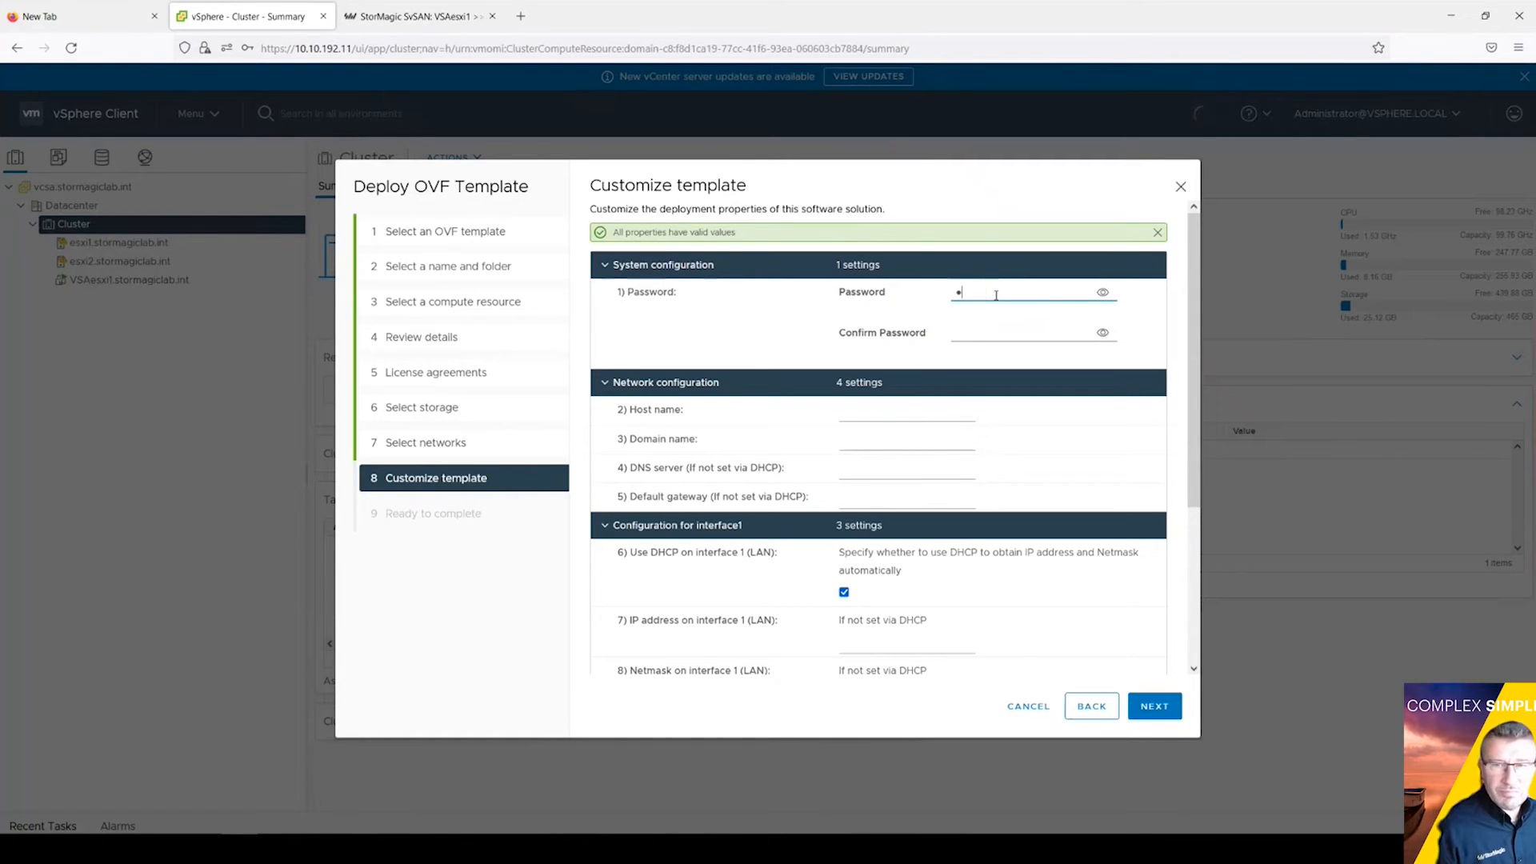
type("•")
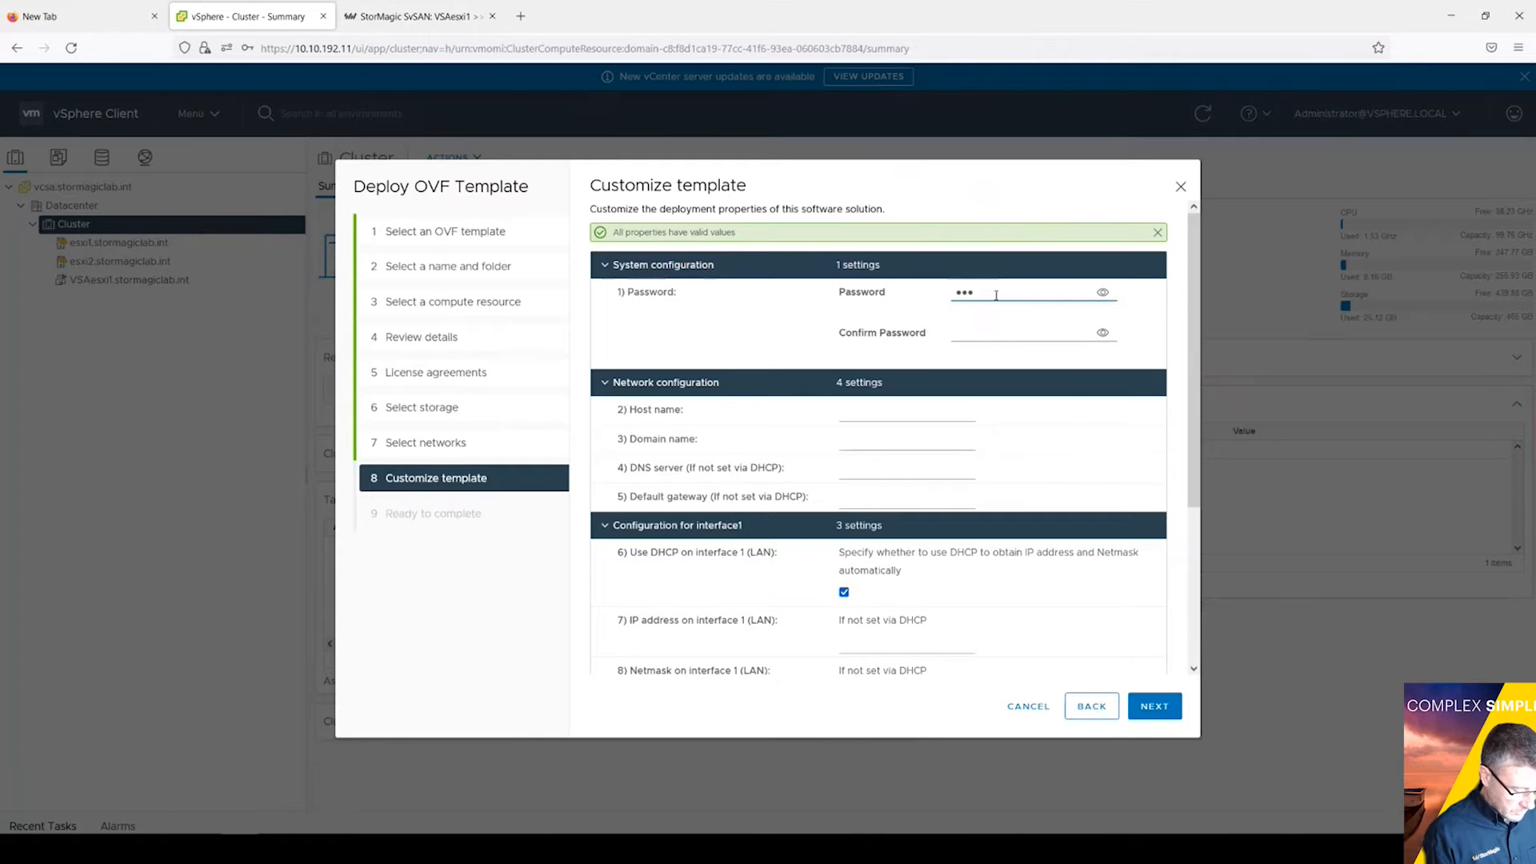
type("•••••••")
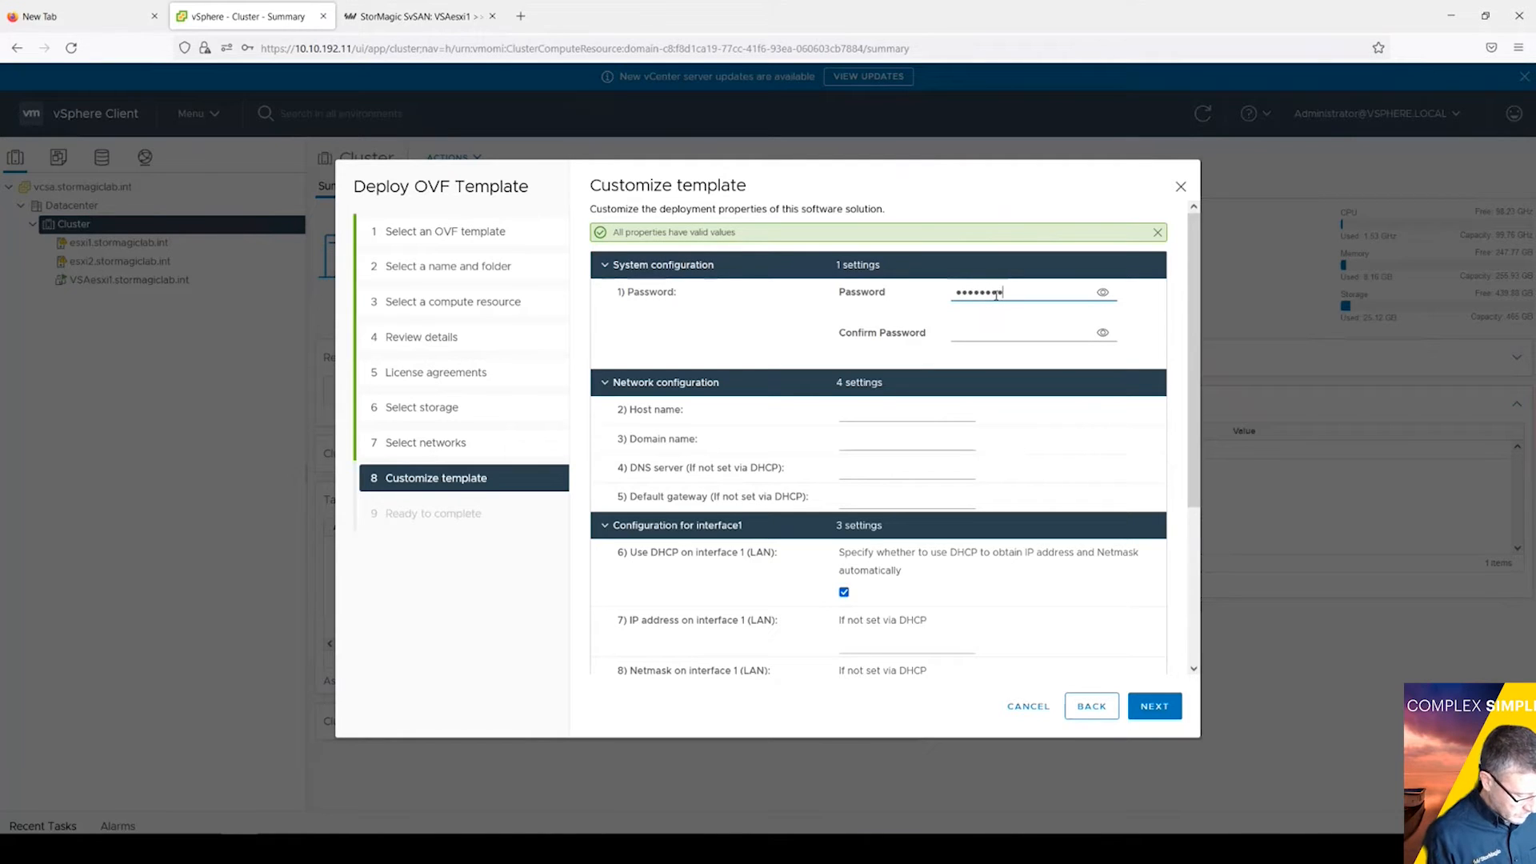
type("•")
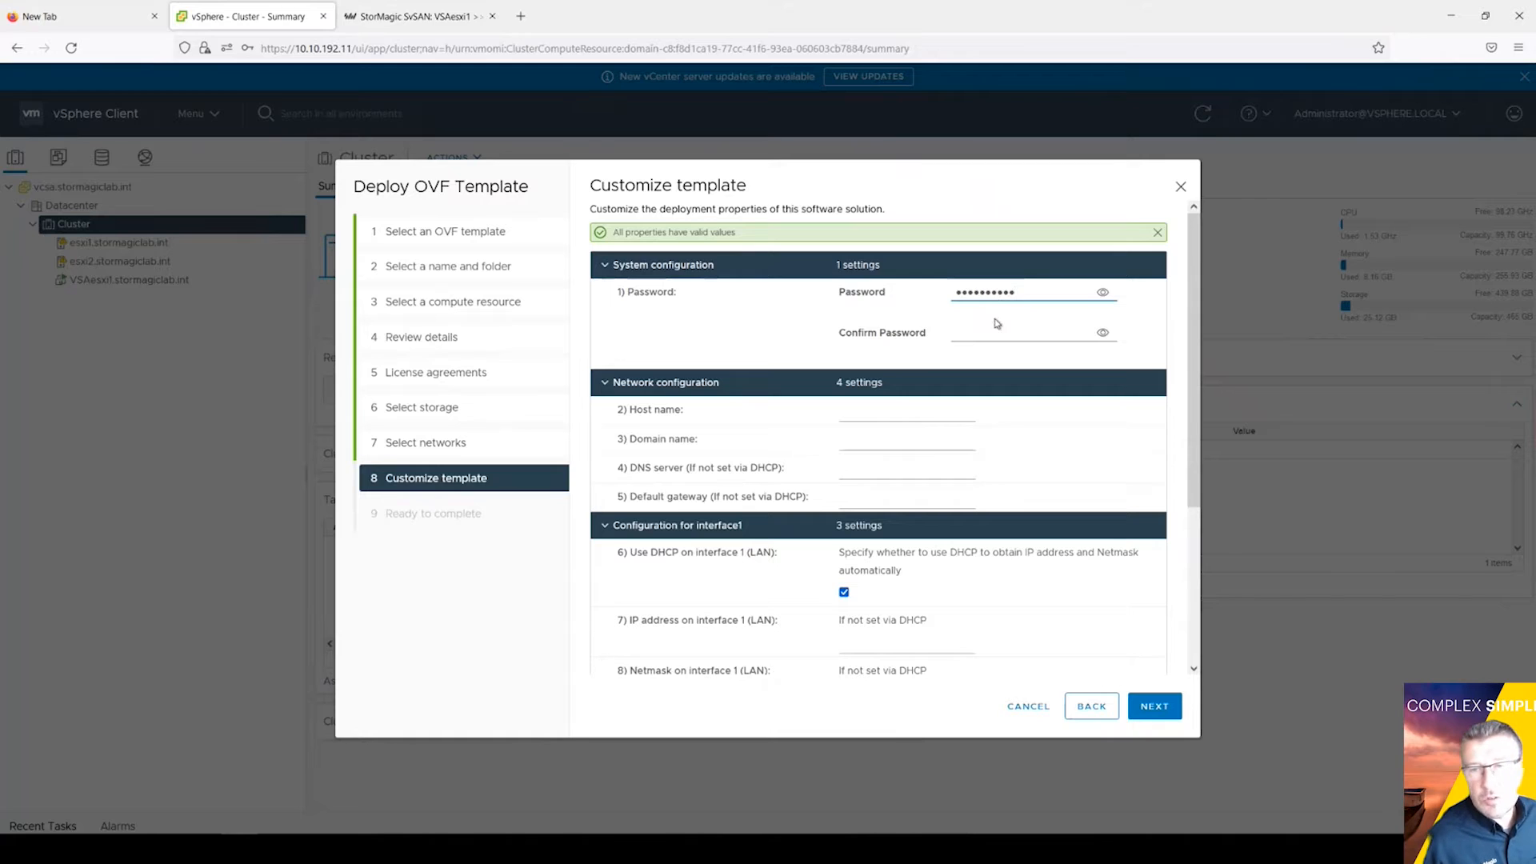
left_click(984, 330)
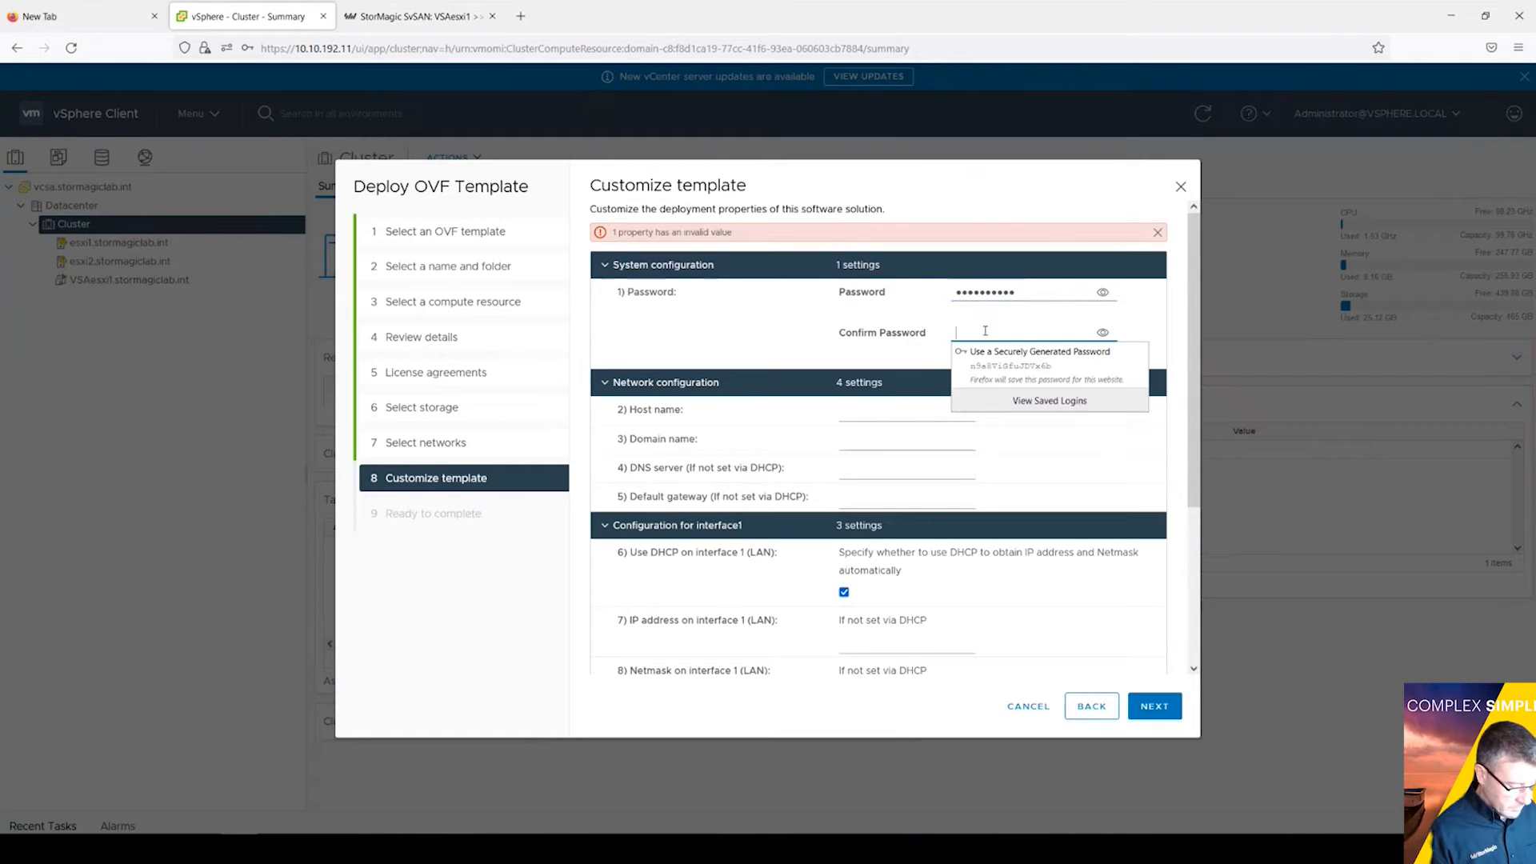
type("••••••")
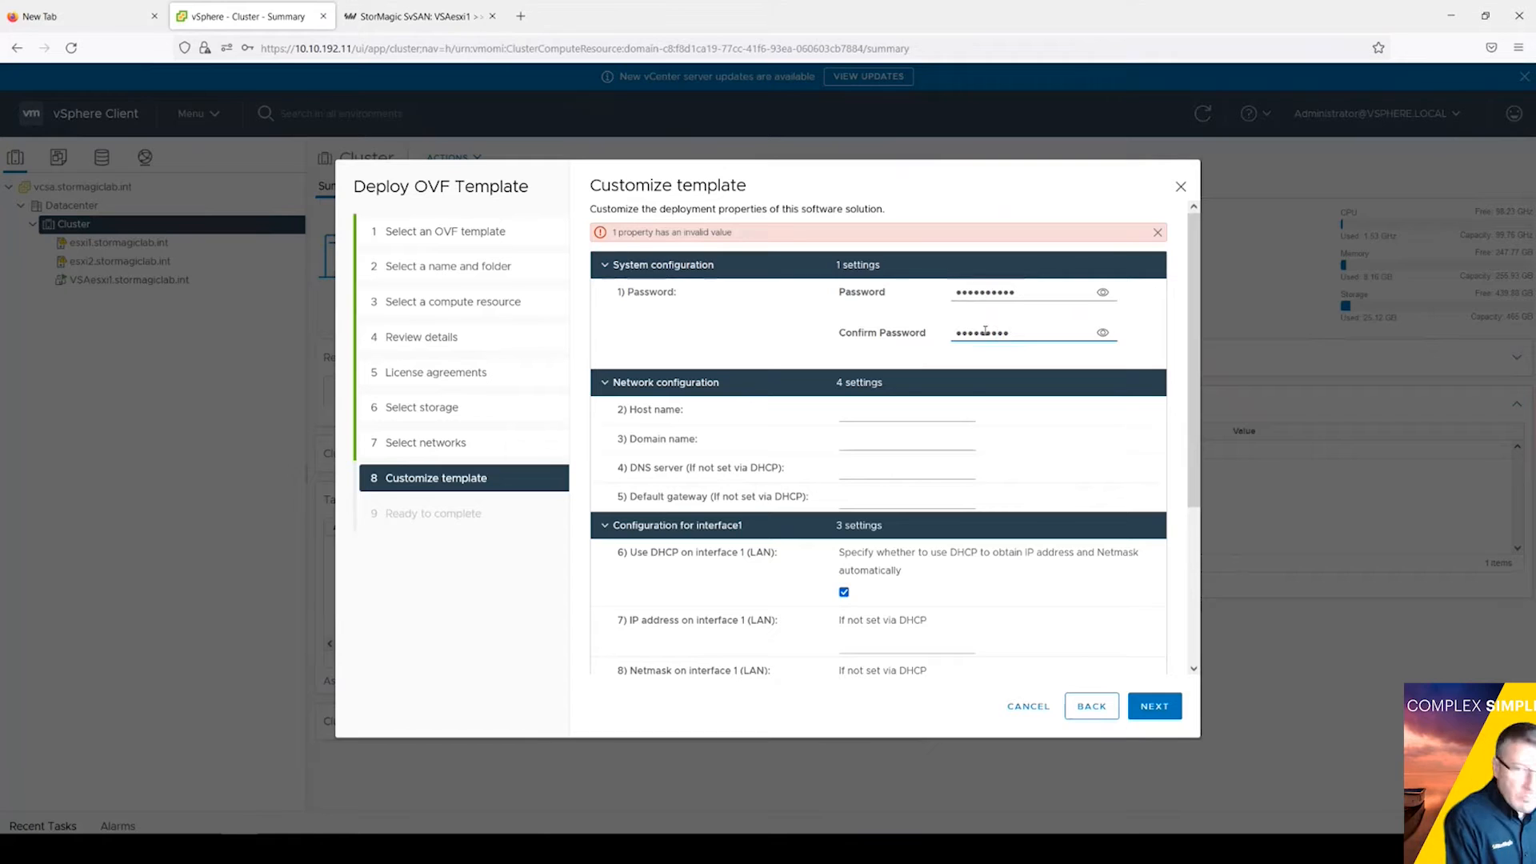
Step: Set host name VSAesxi2, domain stormagiclab, and DNS server 10.10.192.50
left_click(874, 415)
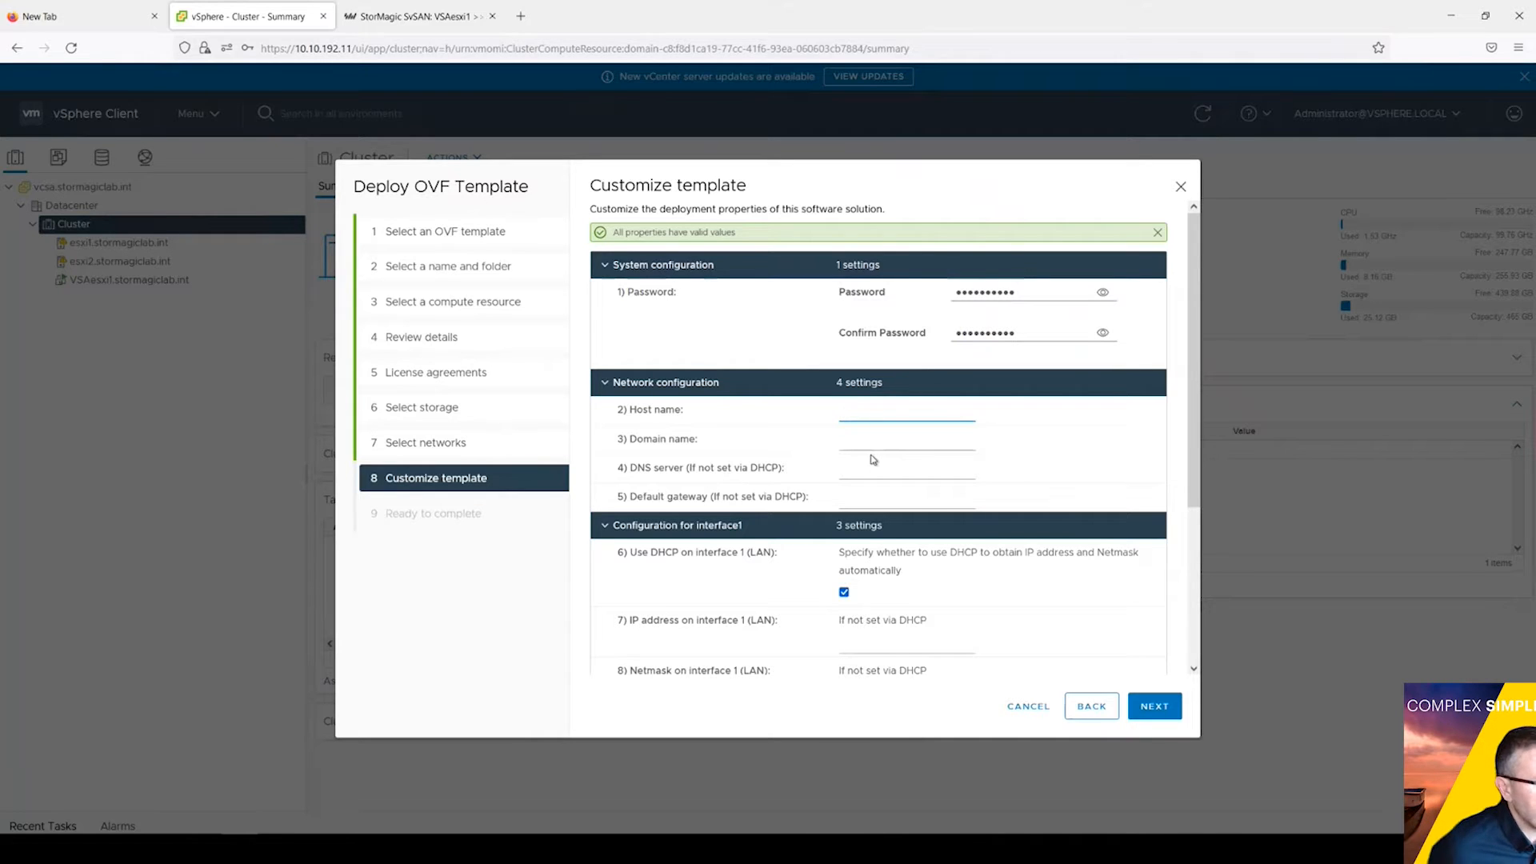
type("VSAesxi")
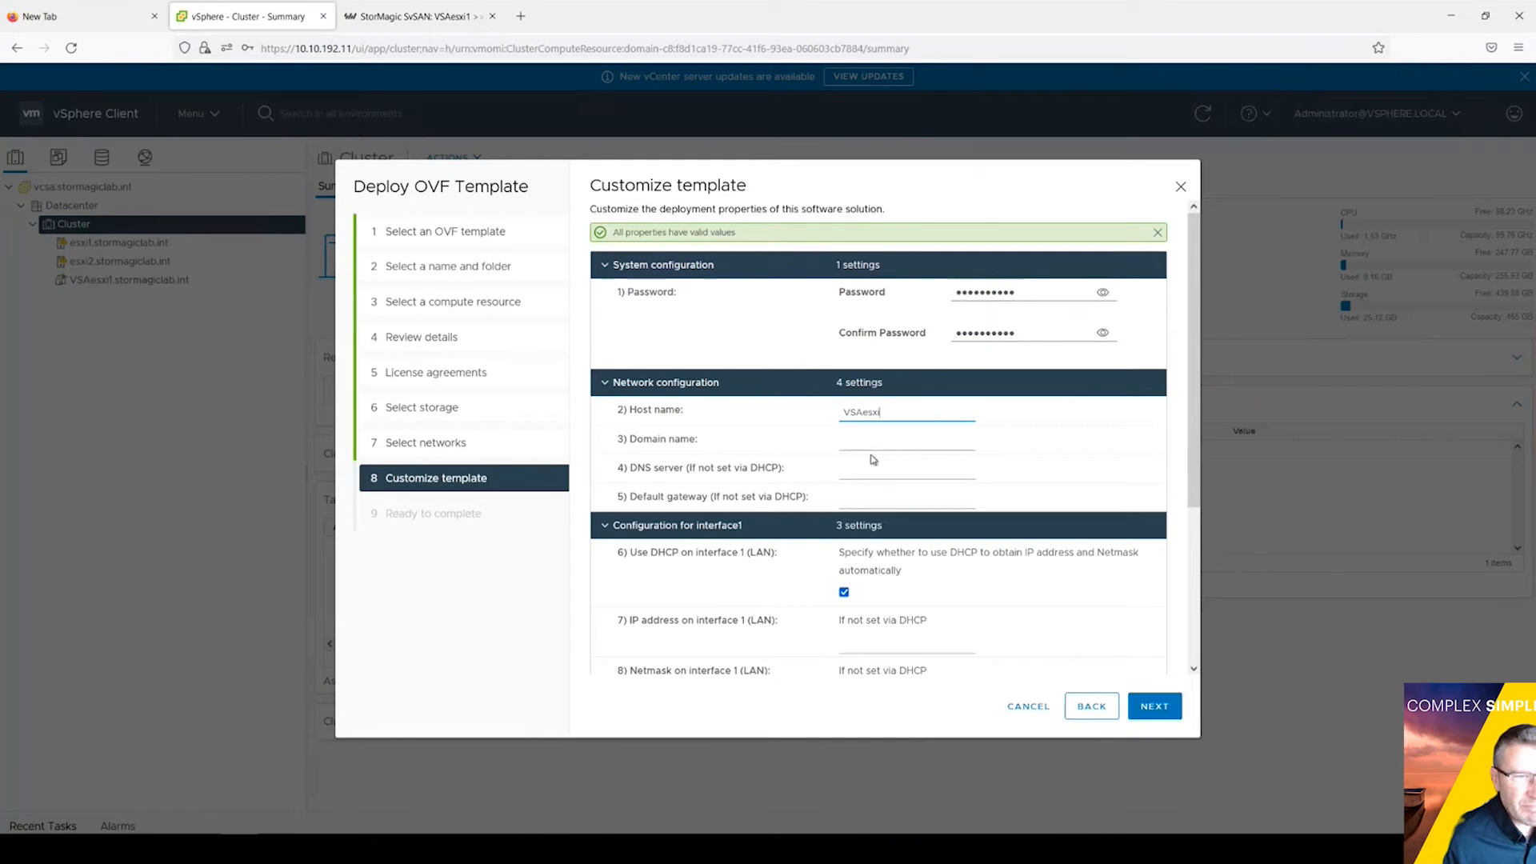
type("2")
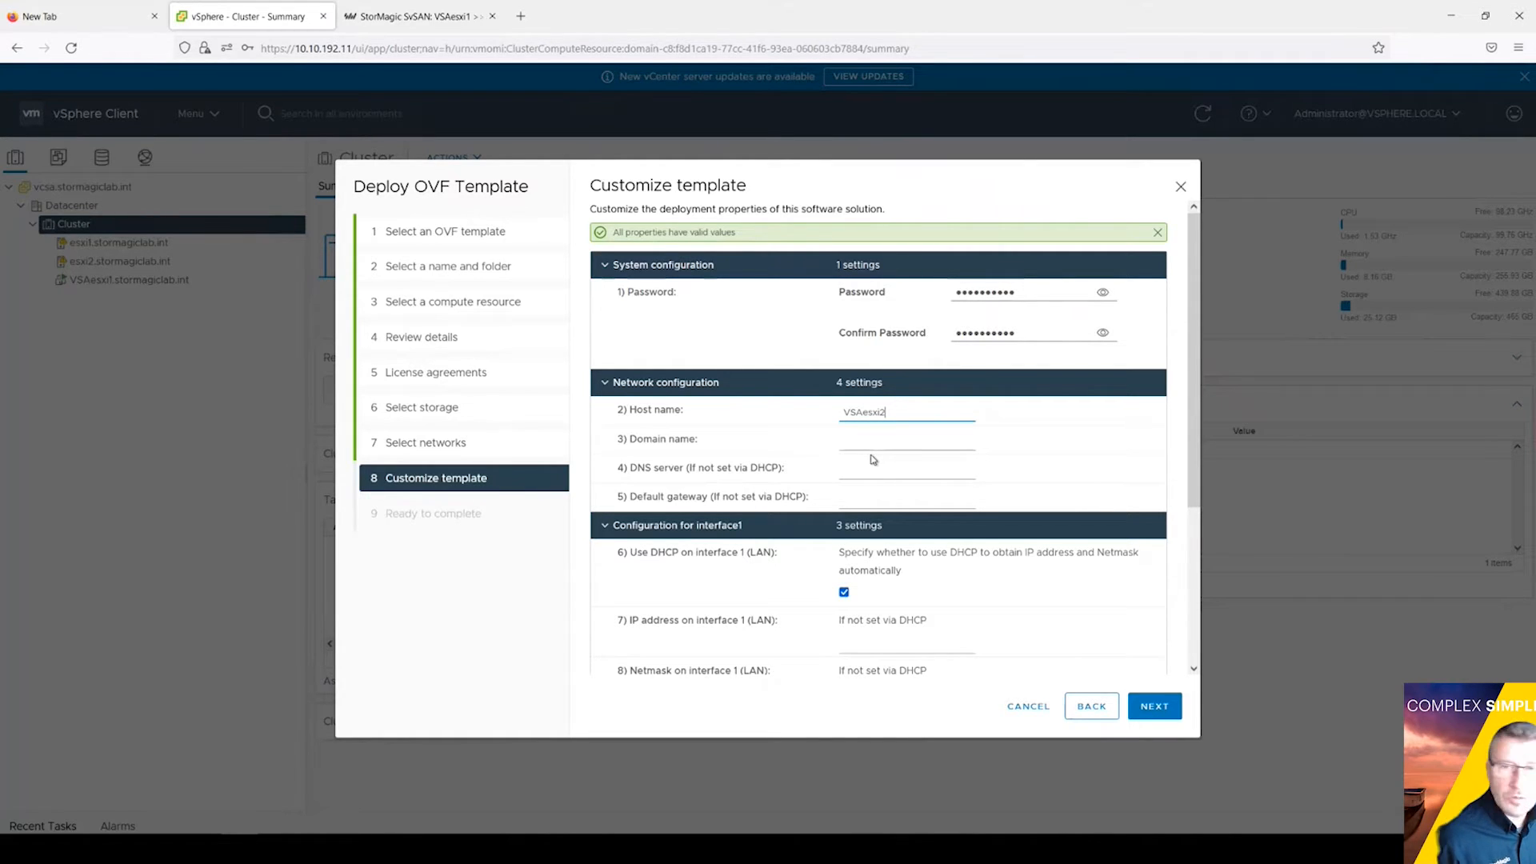
left_click(868, 445)
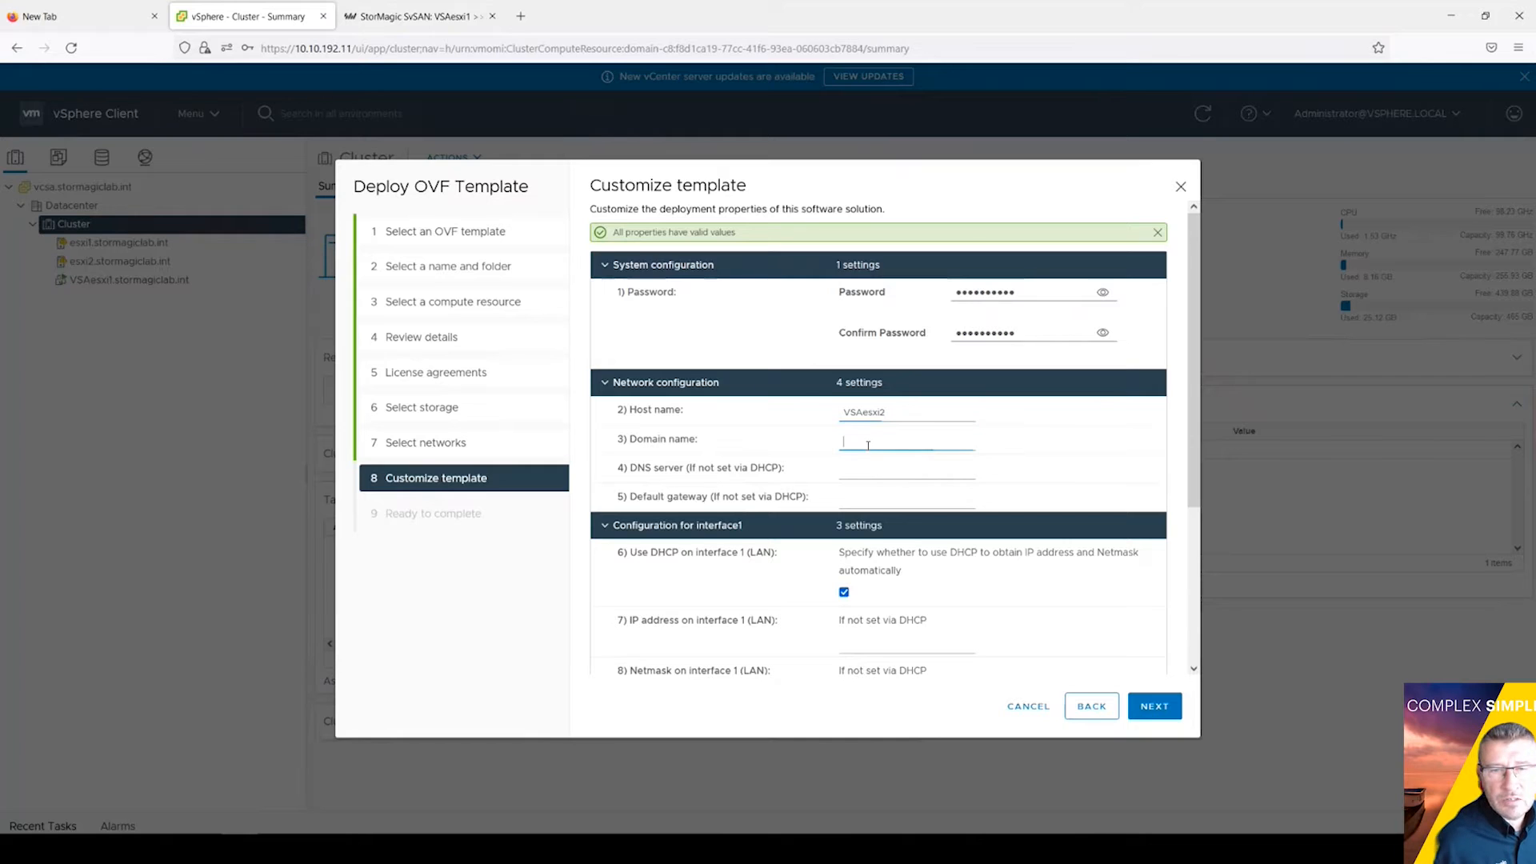
type("stormagic")
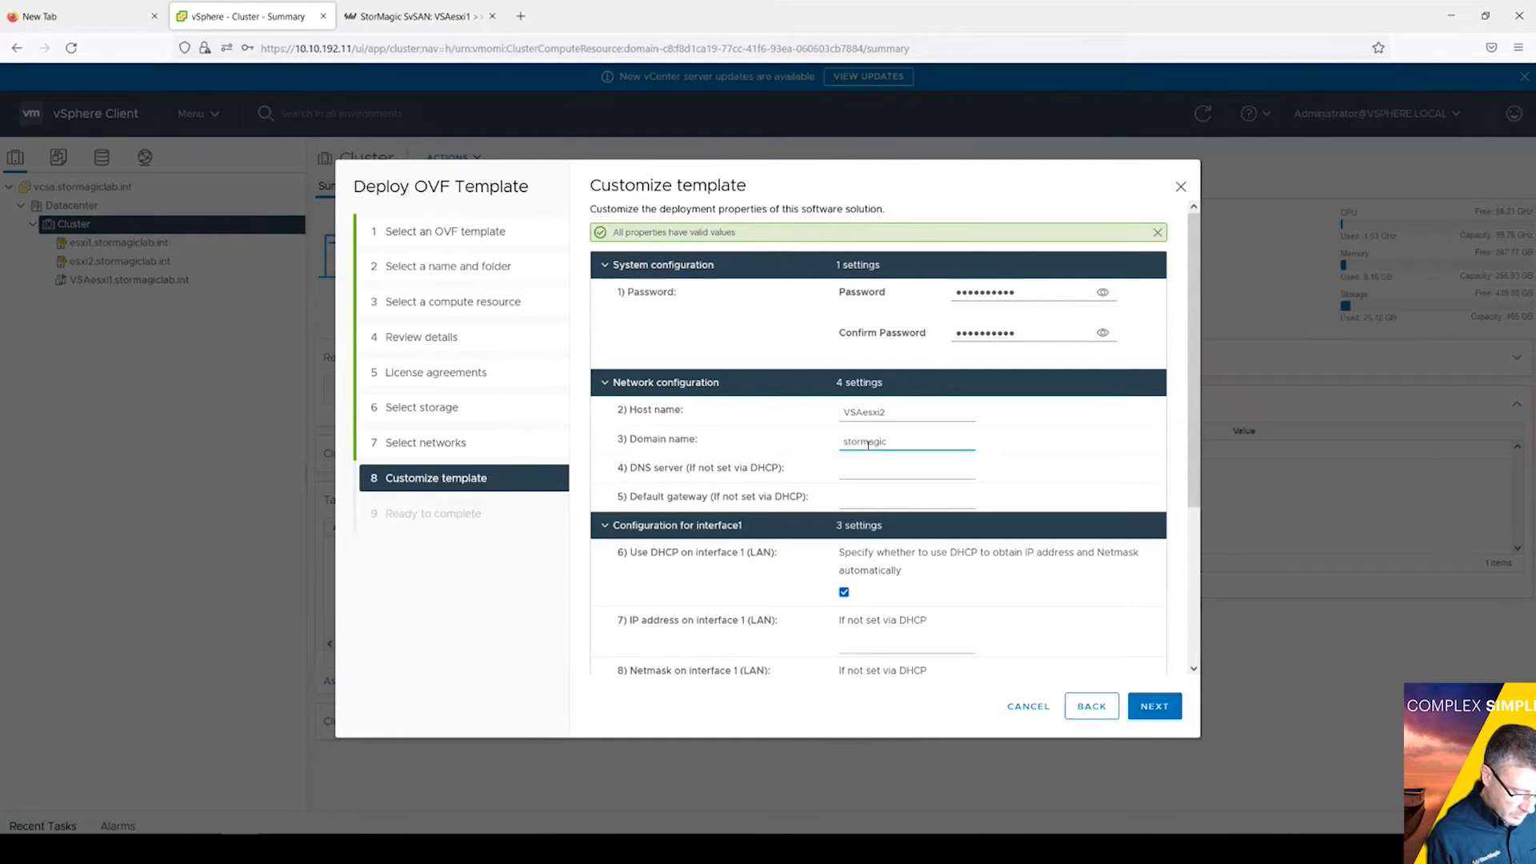
type("lab.int")
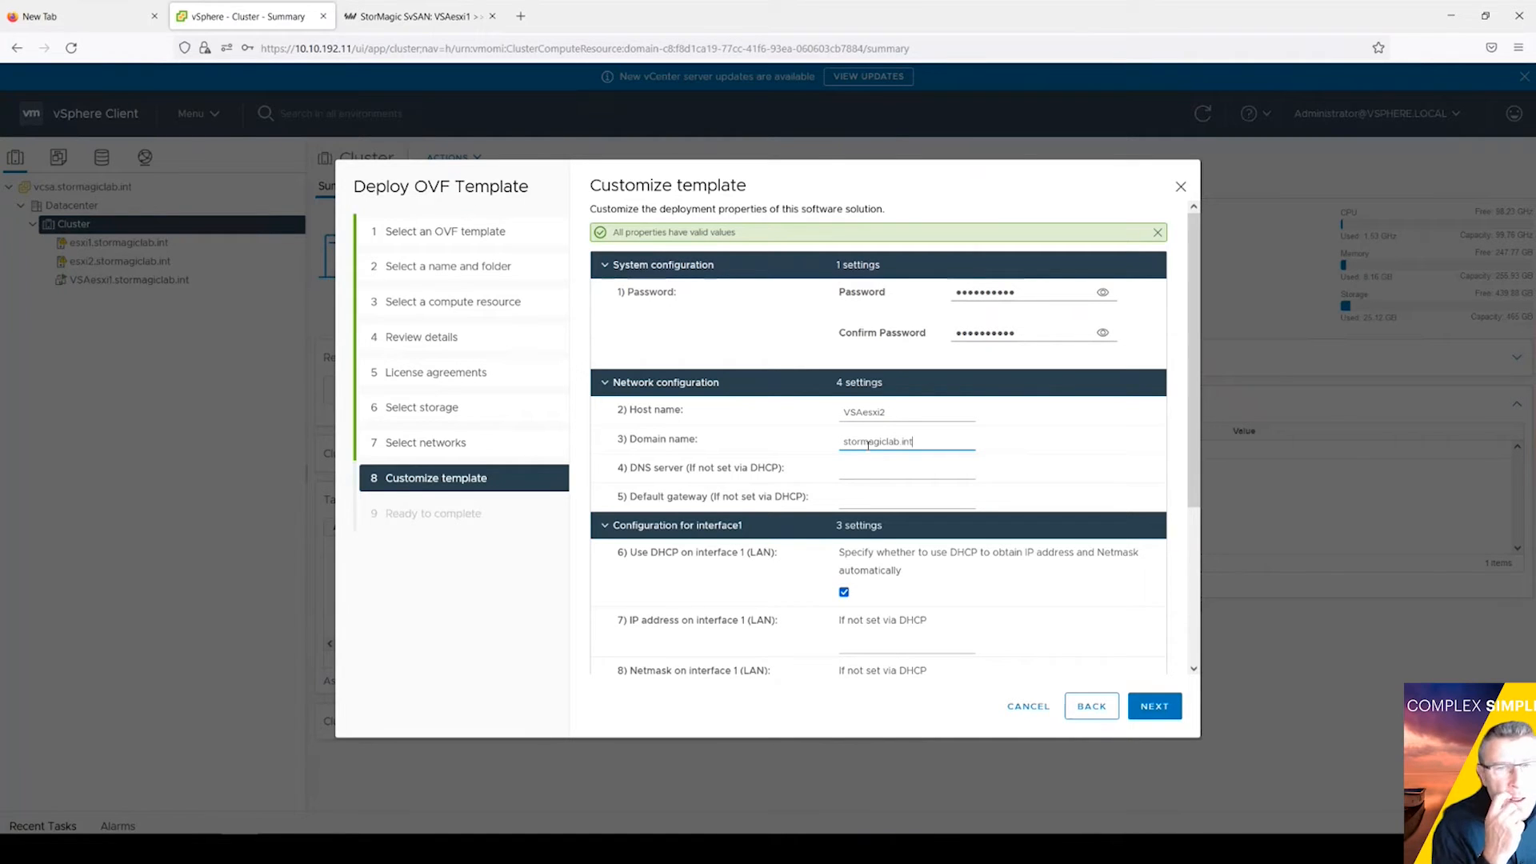
left_click(877, 470)
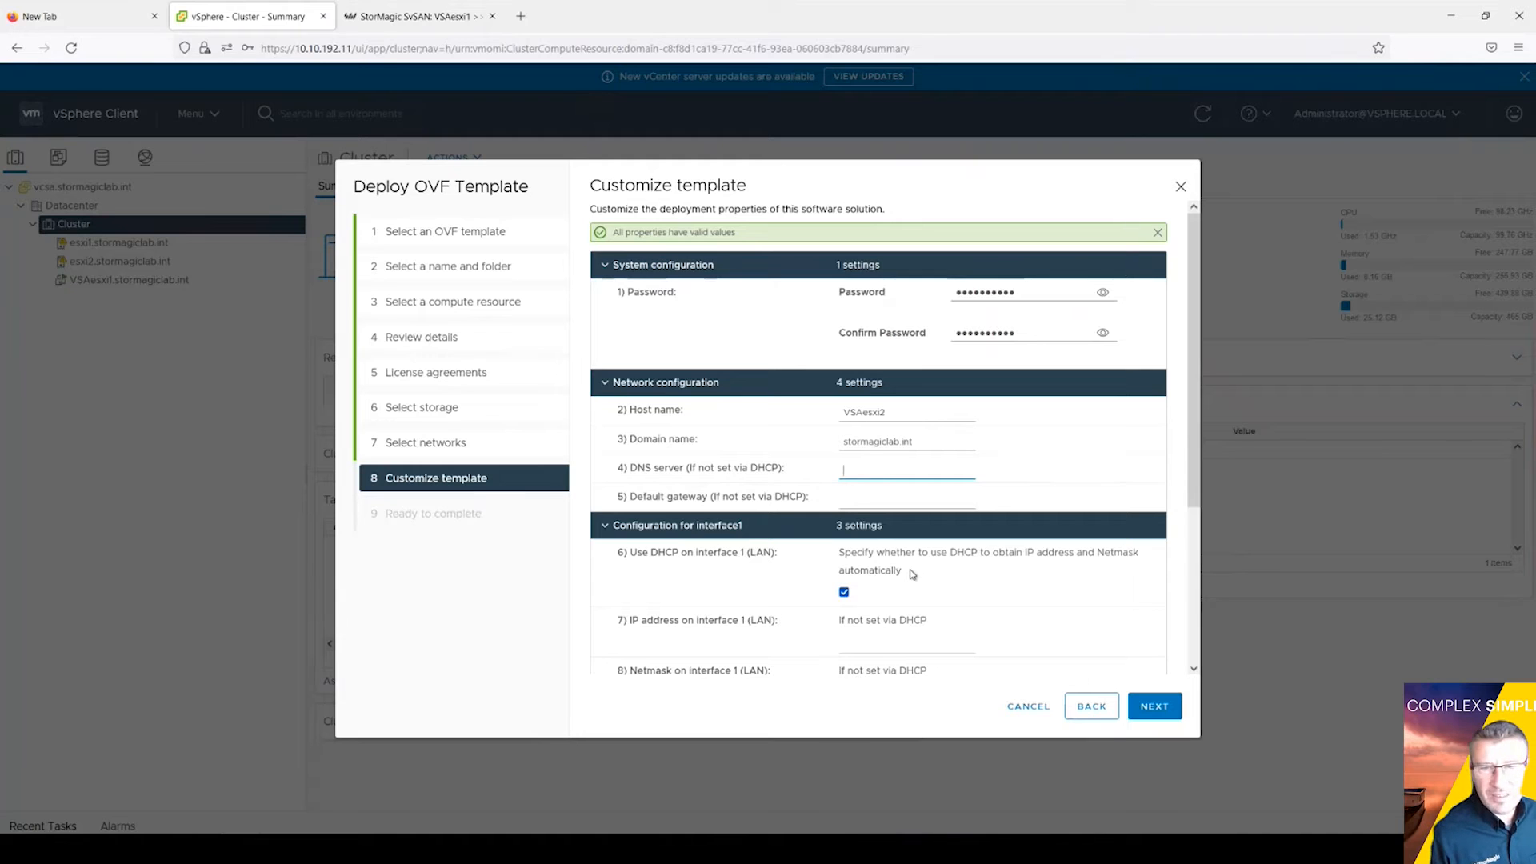
type("10.10")
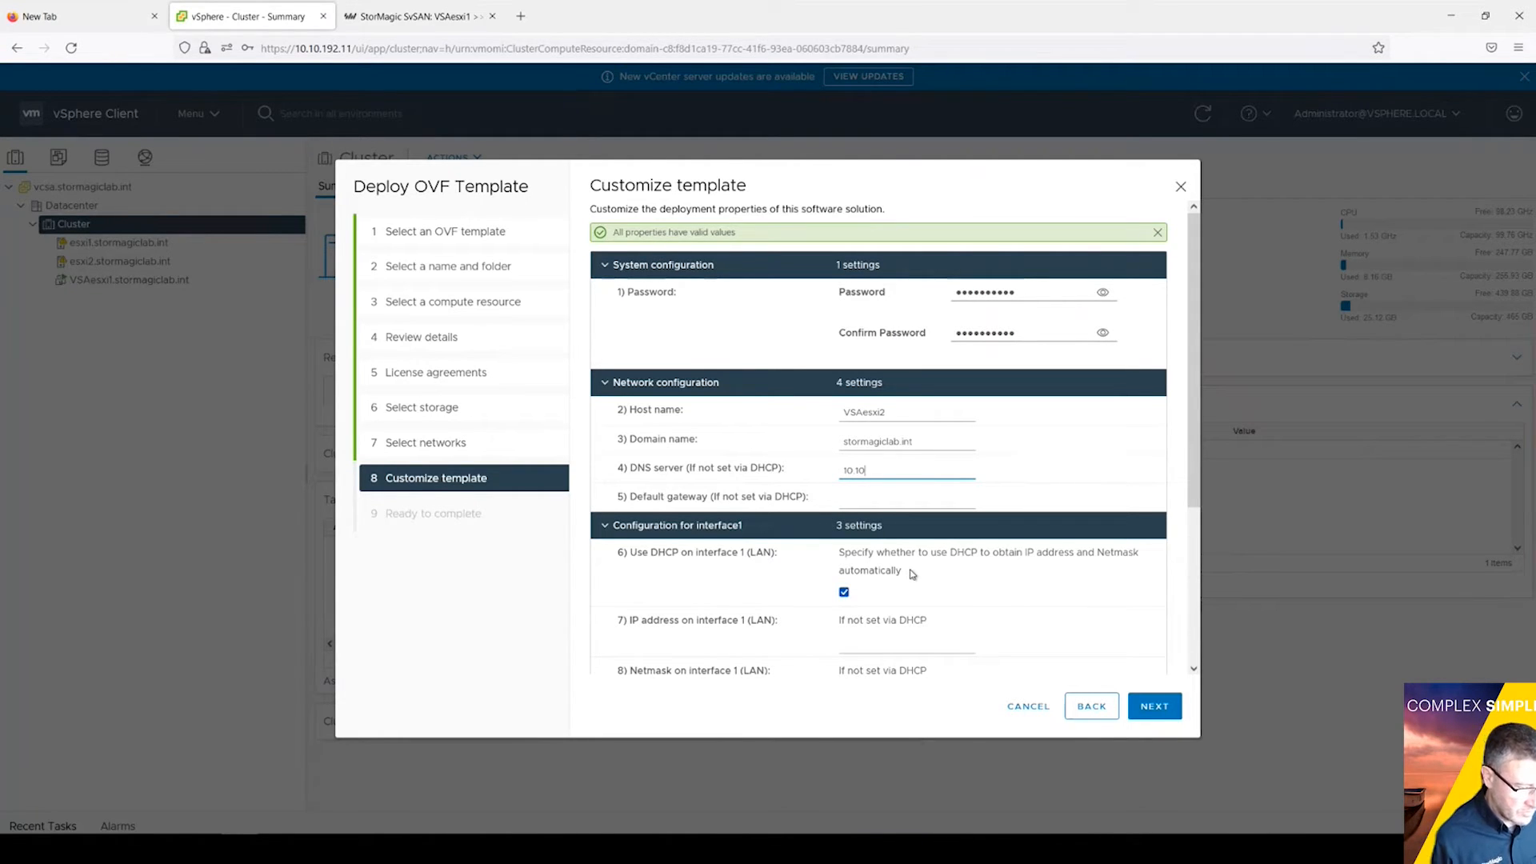
type(".19")
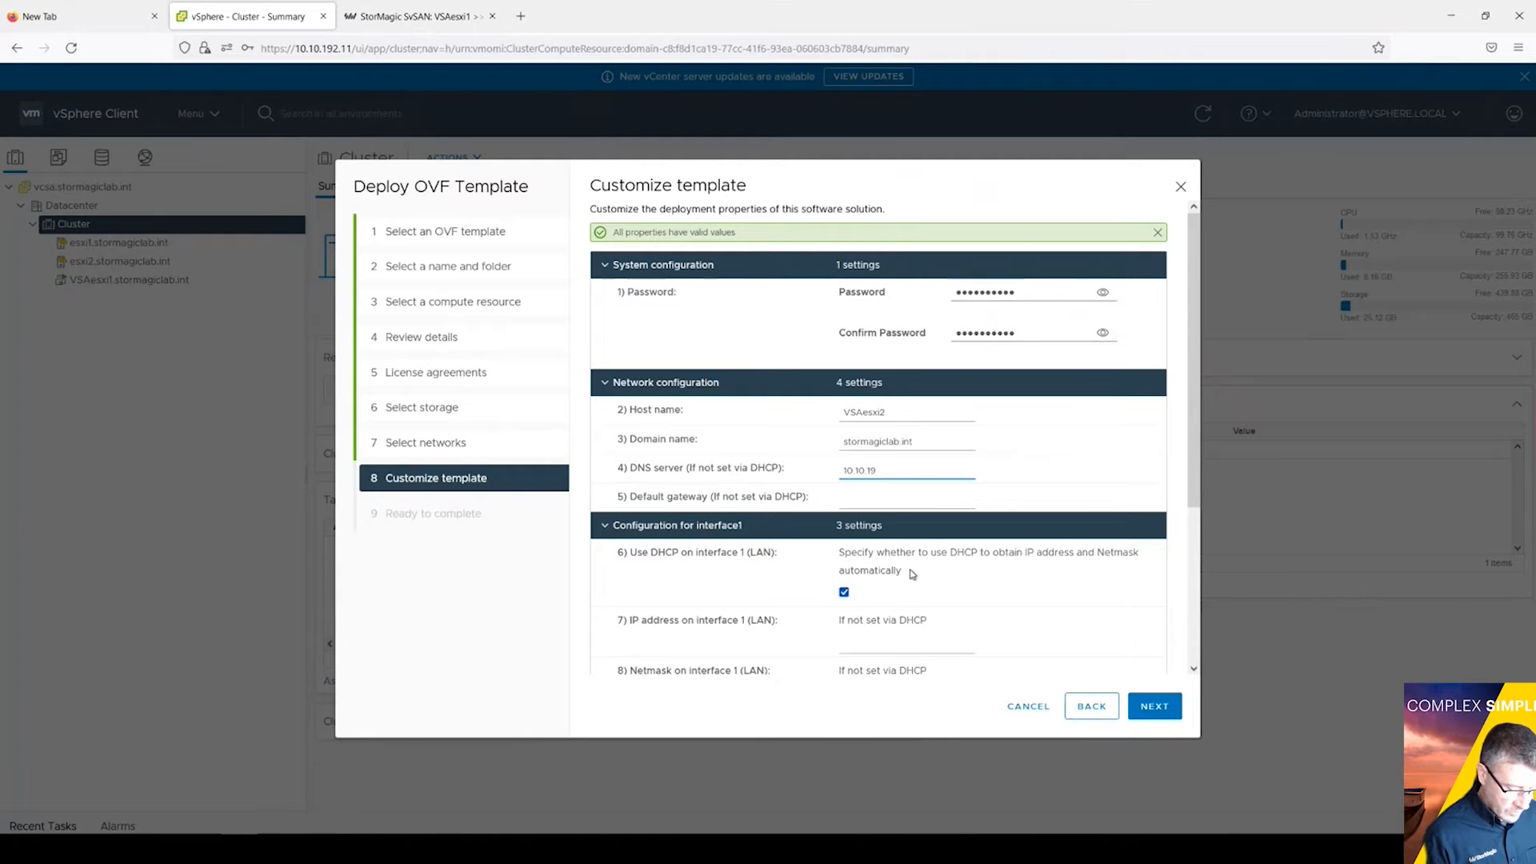
type("2.50")
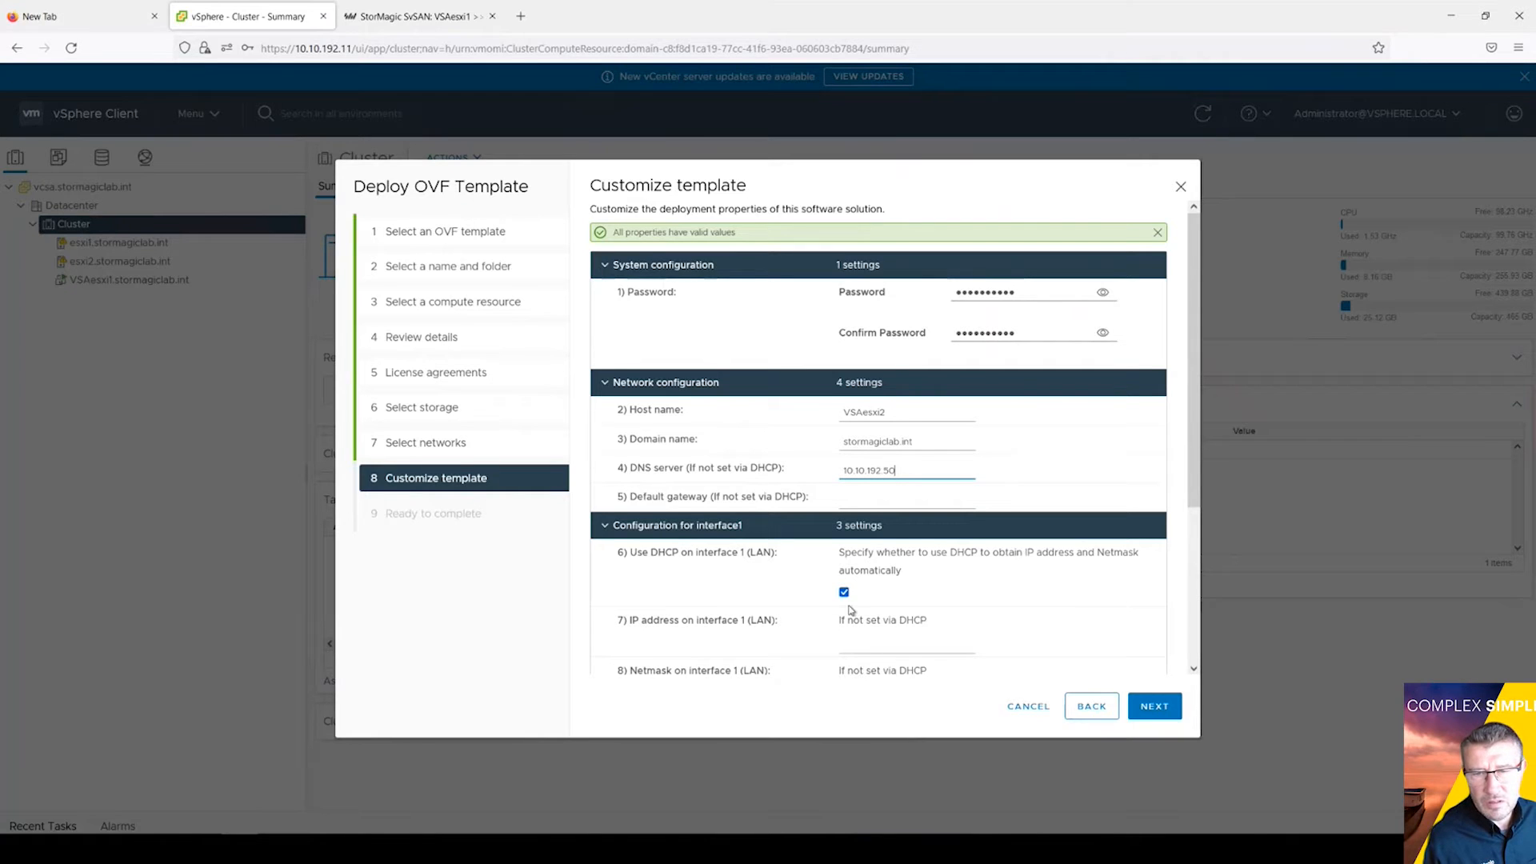
Step: Set default gateway 10.10.192.254 and turn off DHCP on the LAN and SAN interfaces
left_click(843, 593)
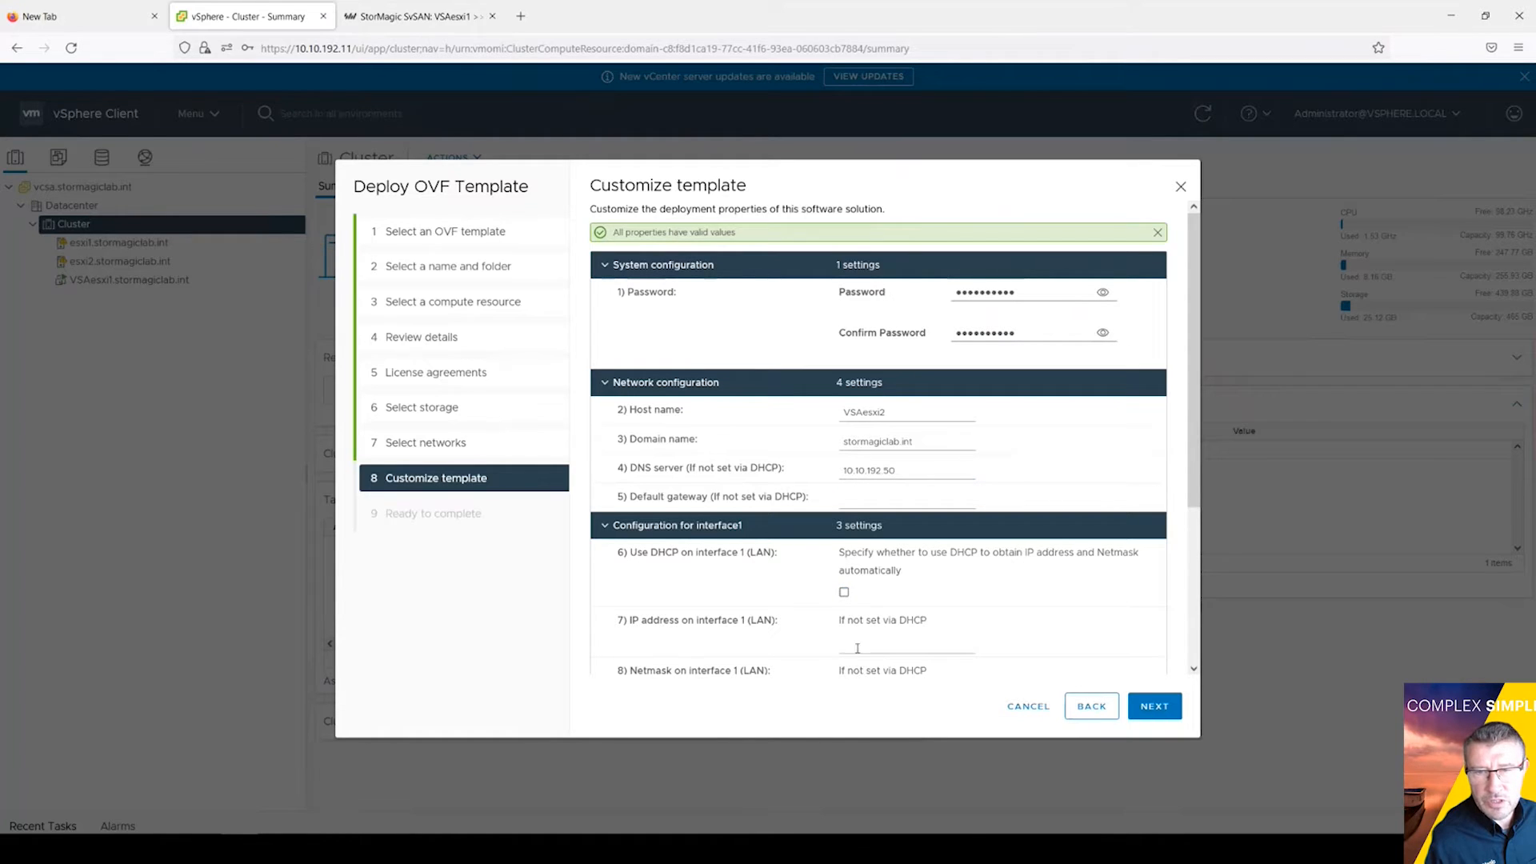
left_click(879, 497)
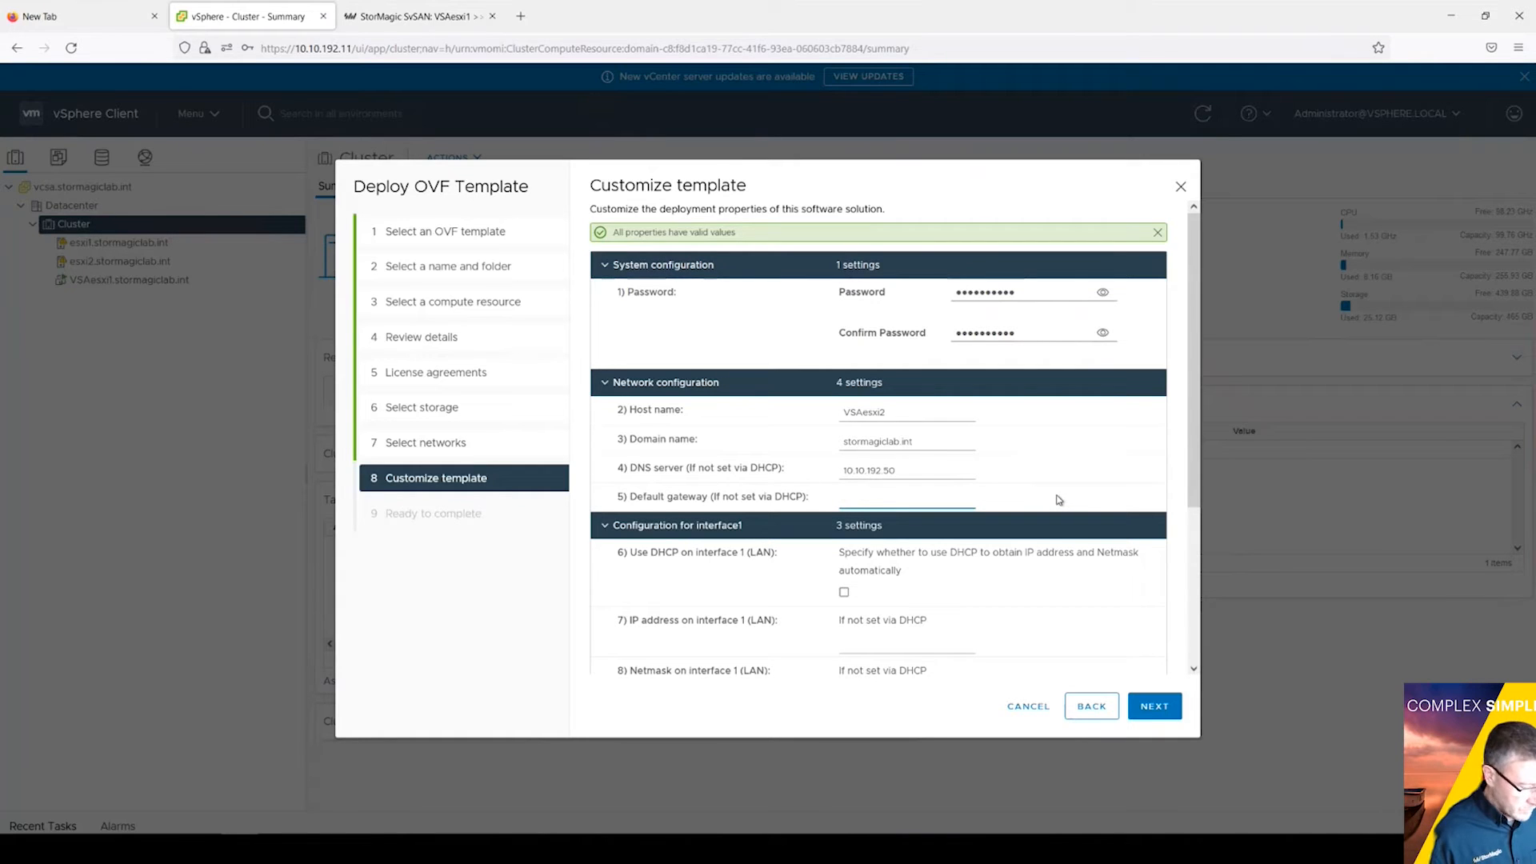
type("10.10.")
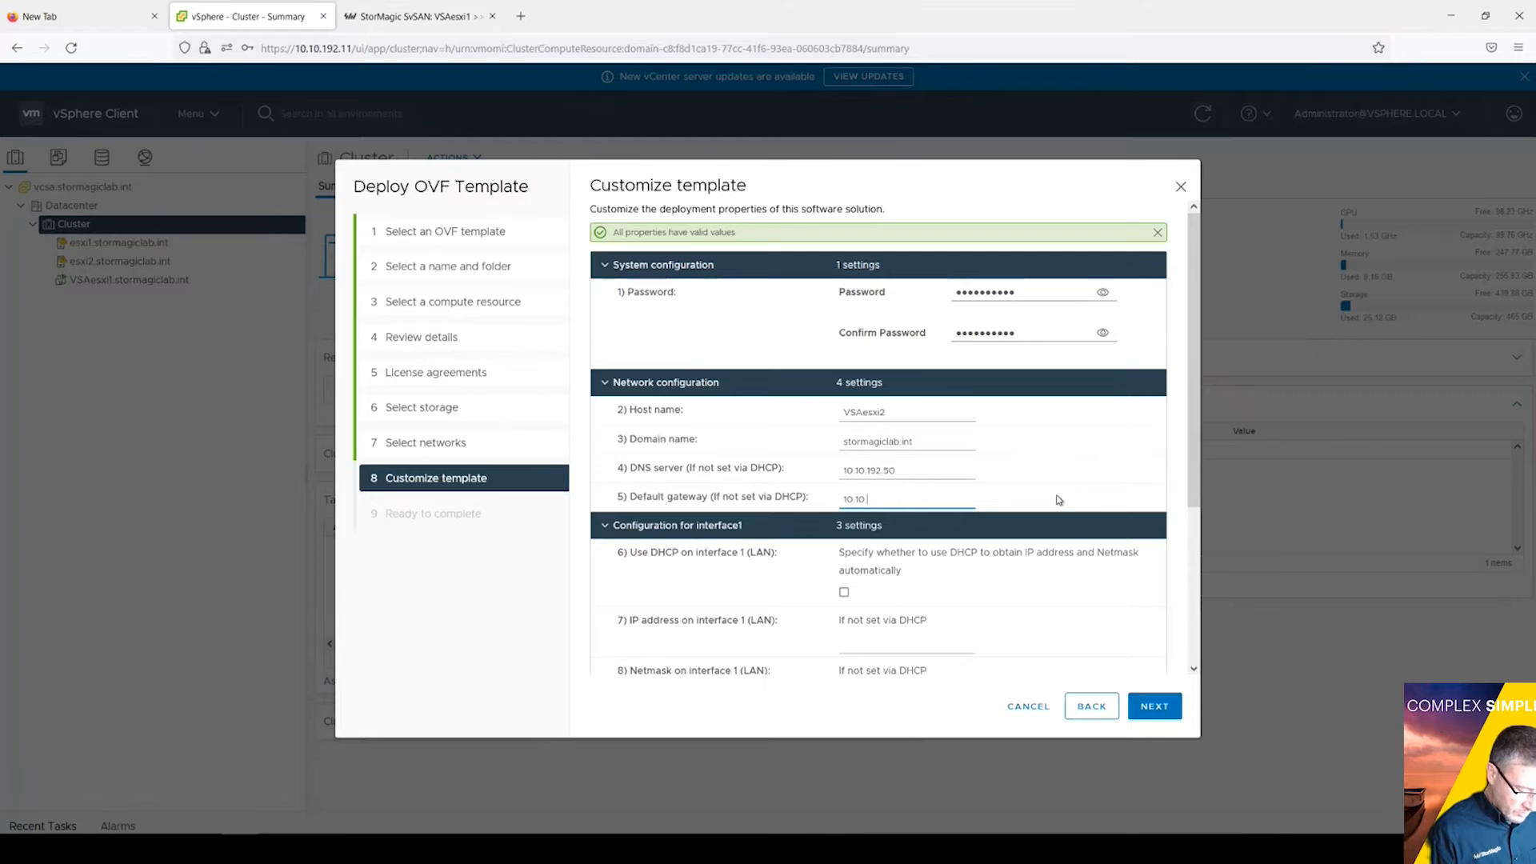
type("192.254")
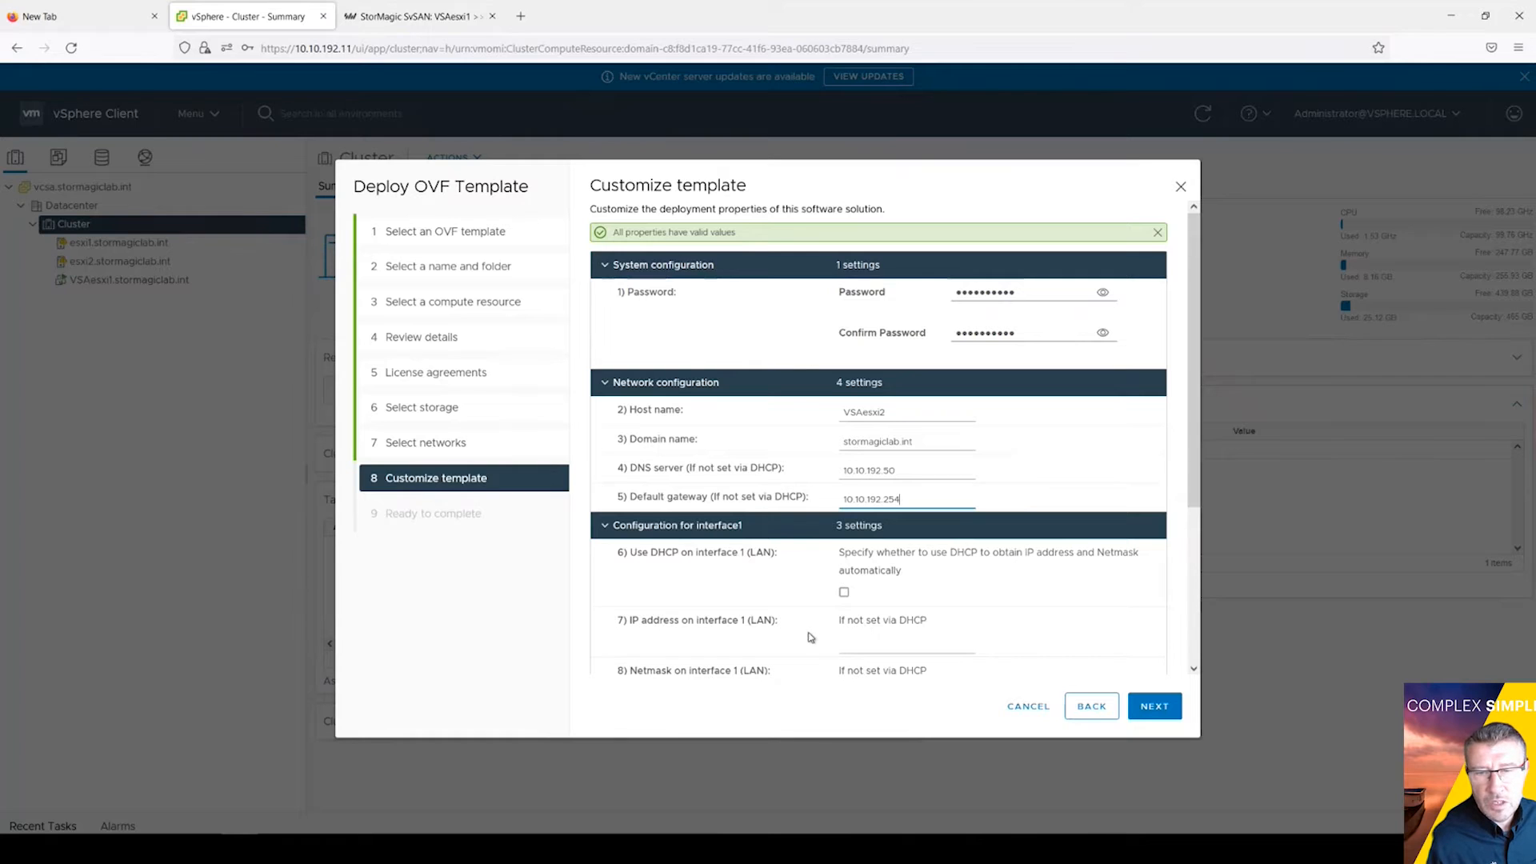
left_click(864, 641)
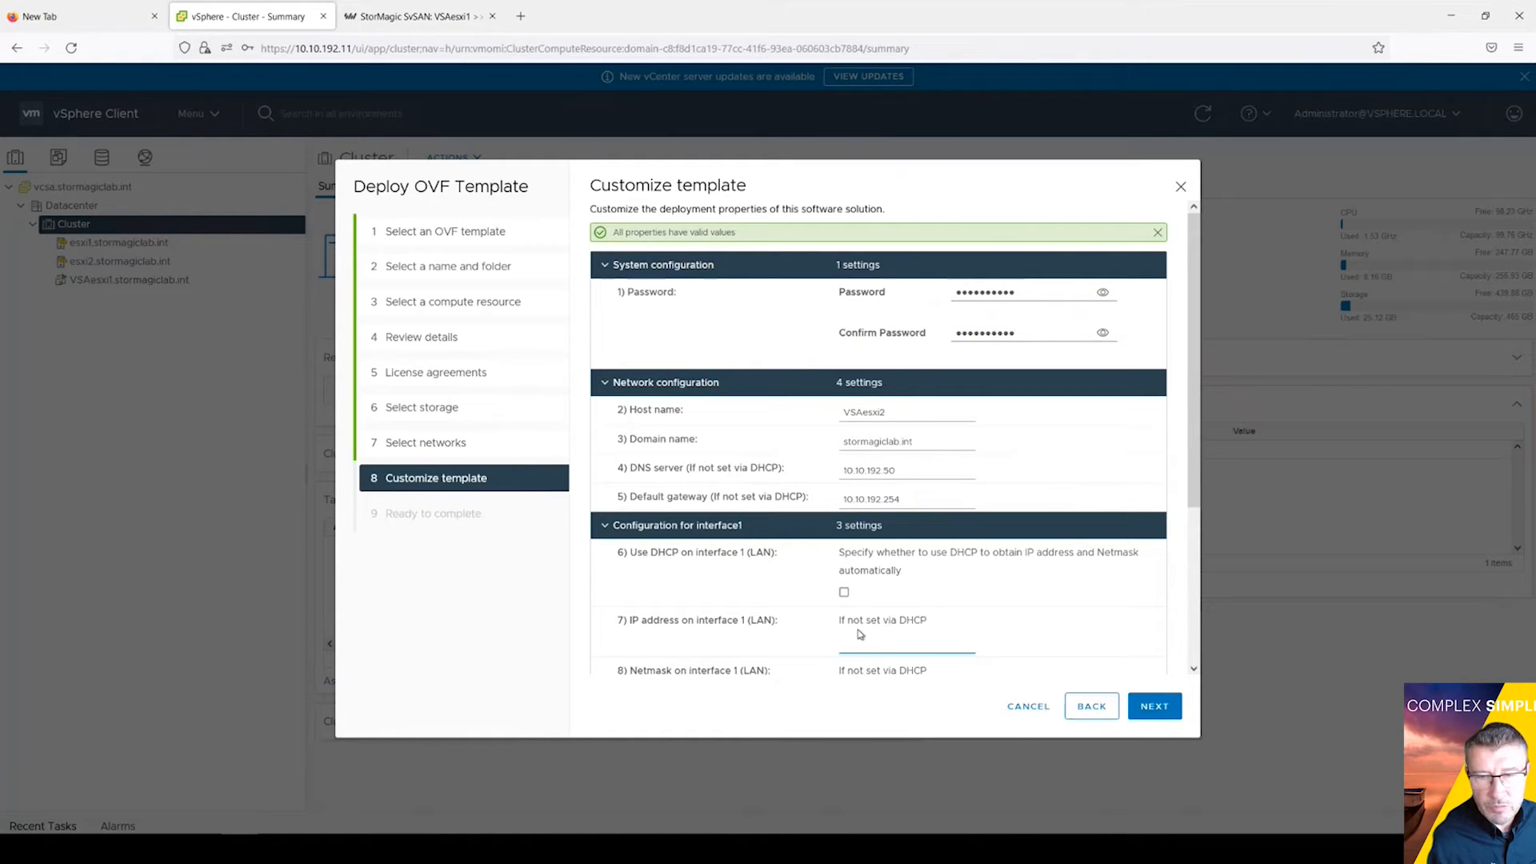
scroll(952, 664, "down", 3)
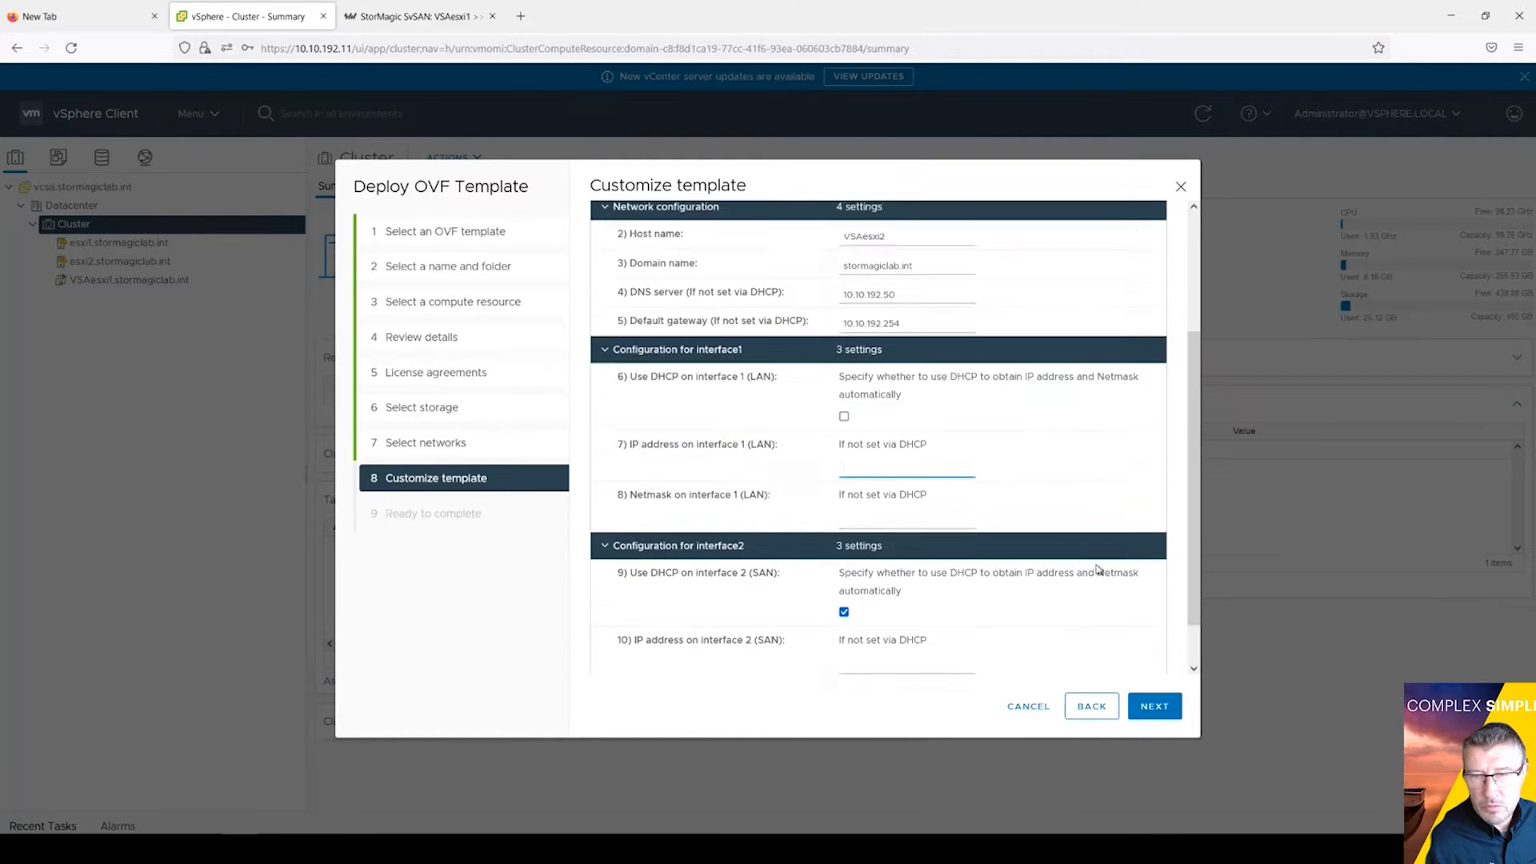
left_click(871, 613)
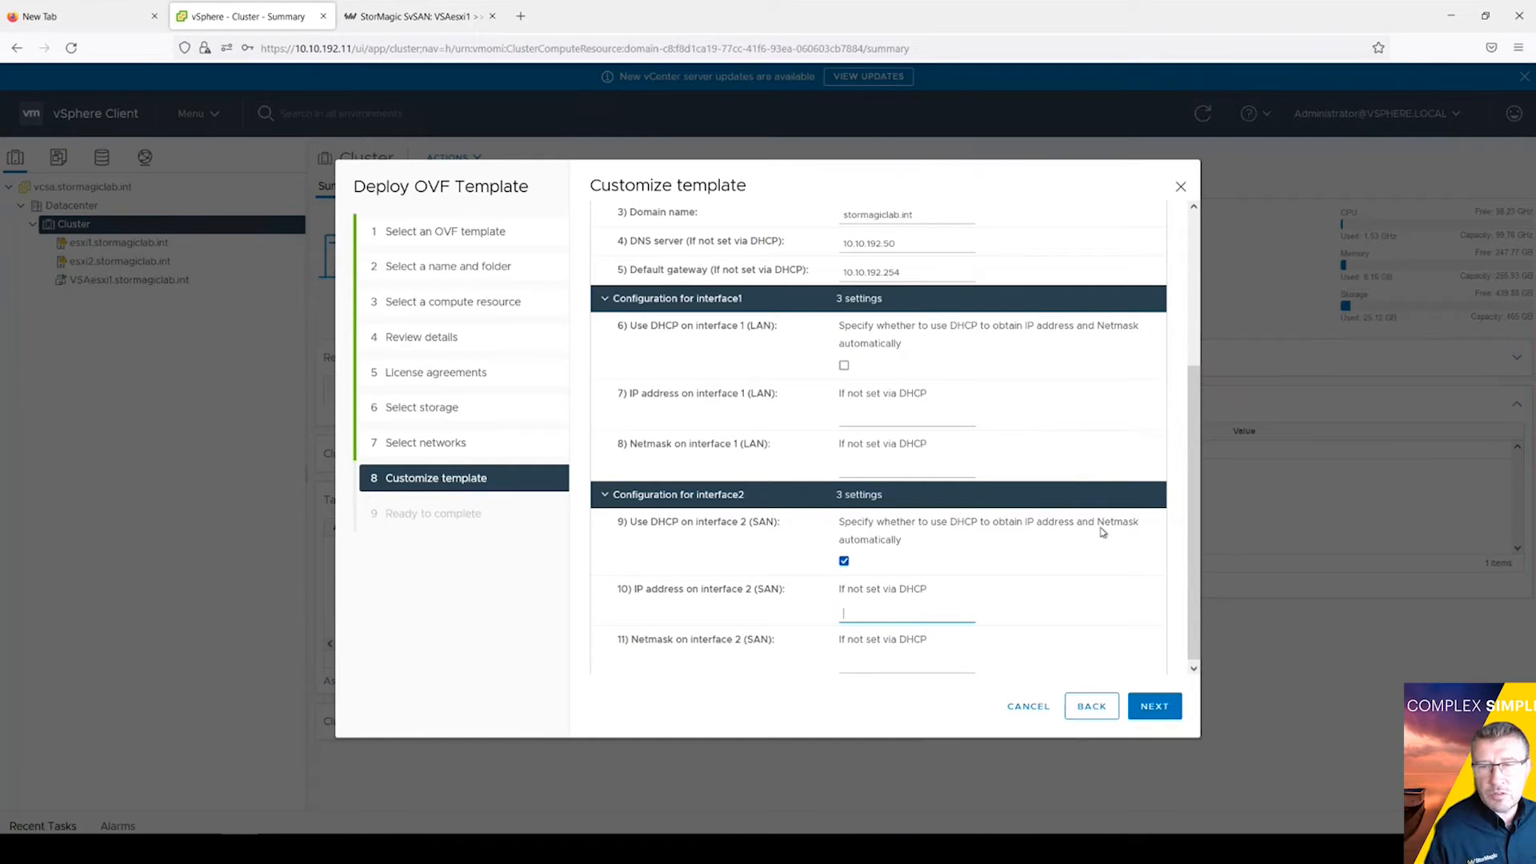
left_click(844, 563)
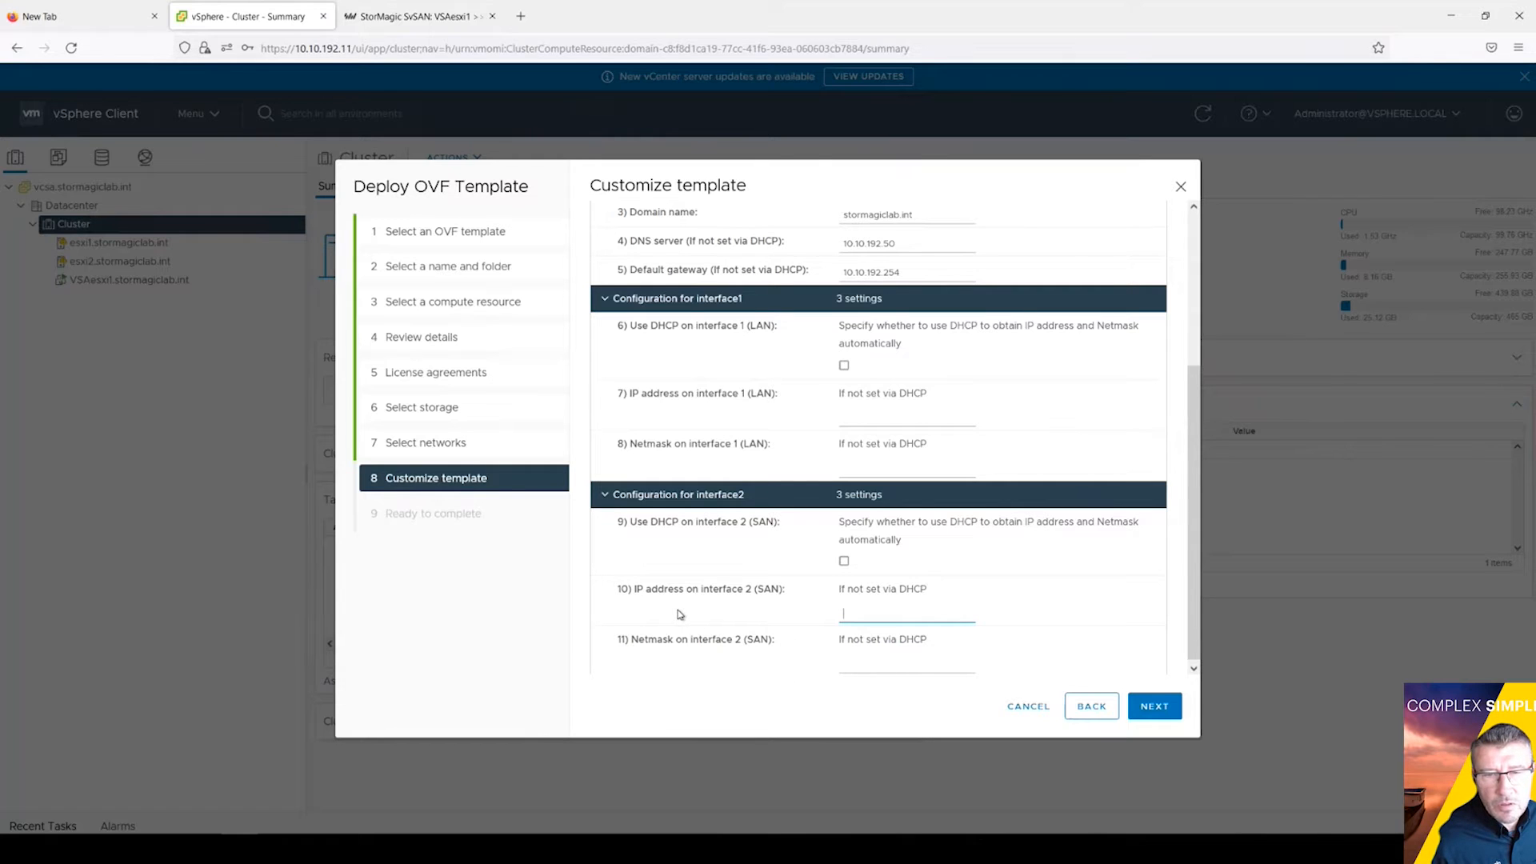
scroll(979, 400, "up", 5)
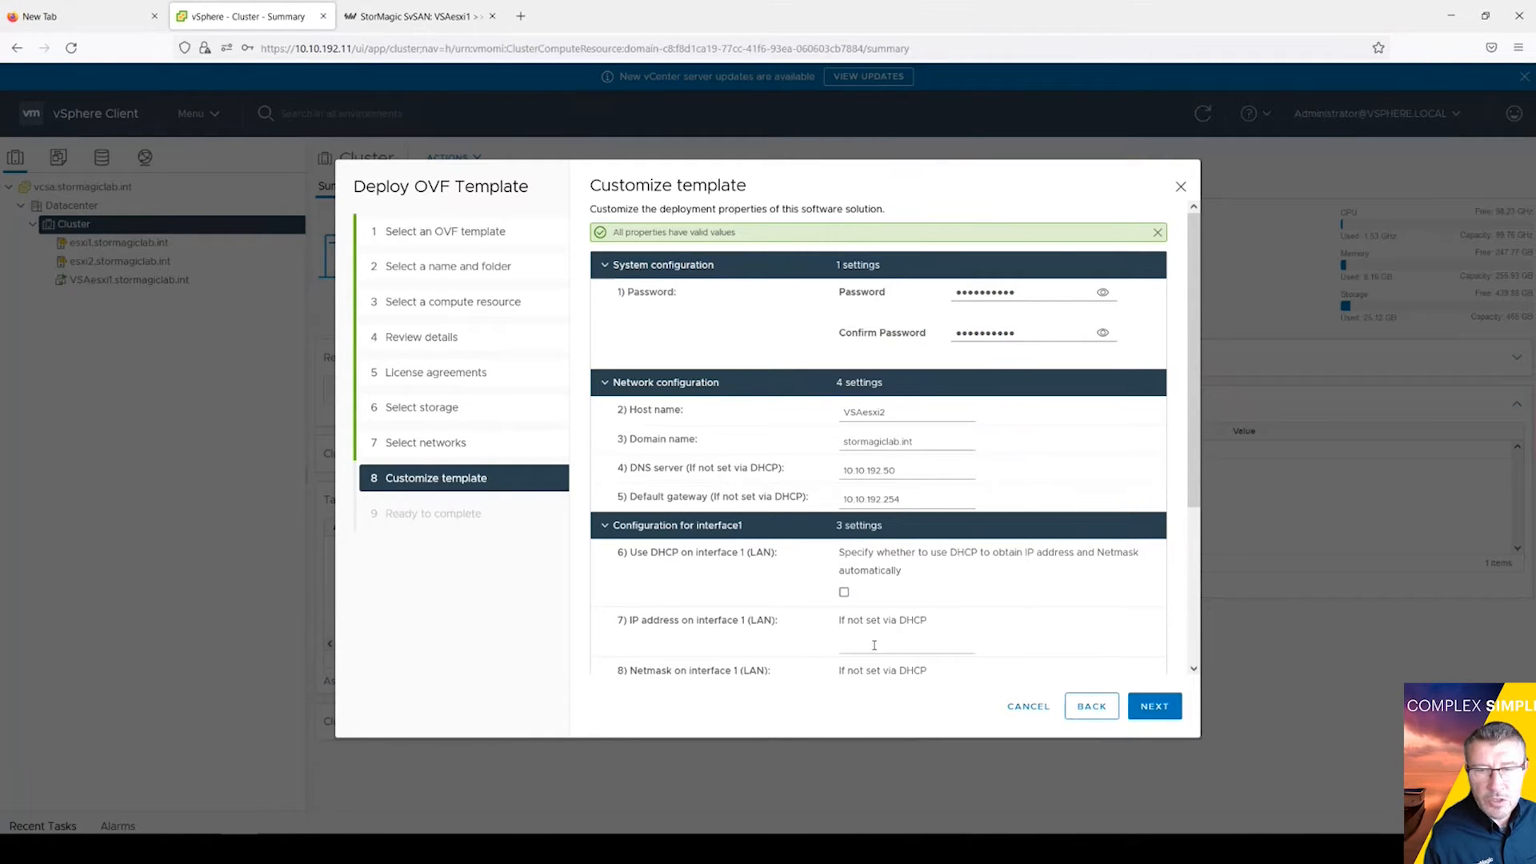
left_click(901, 642)
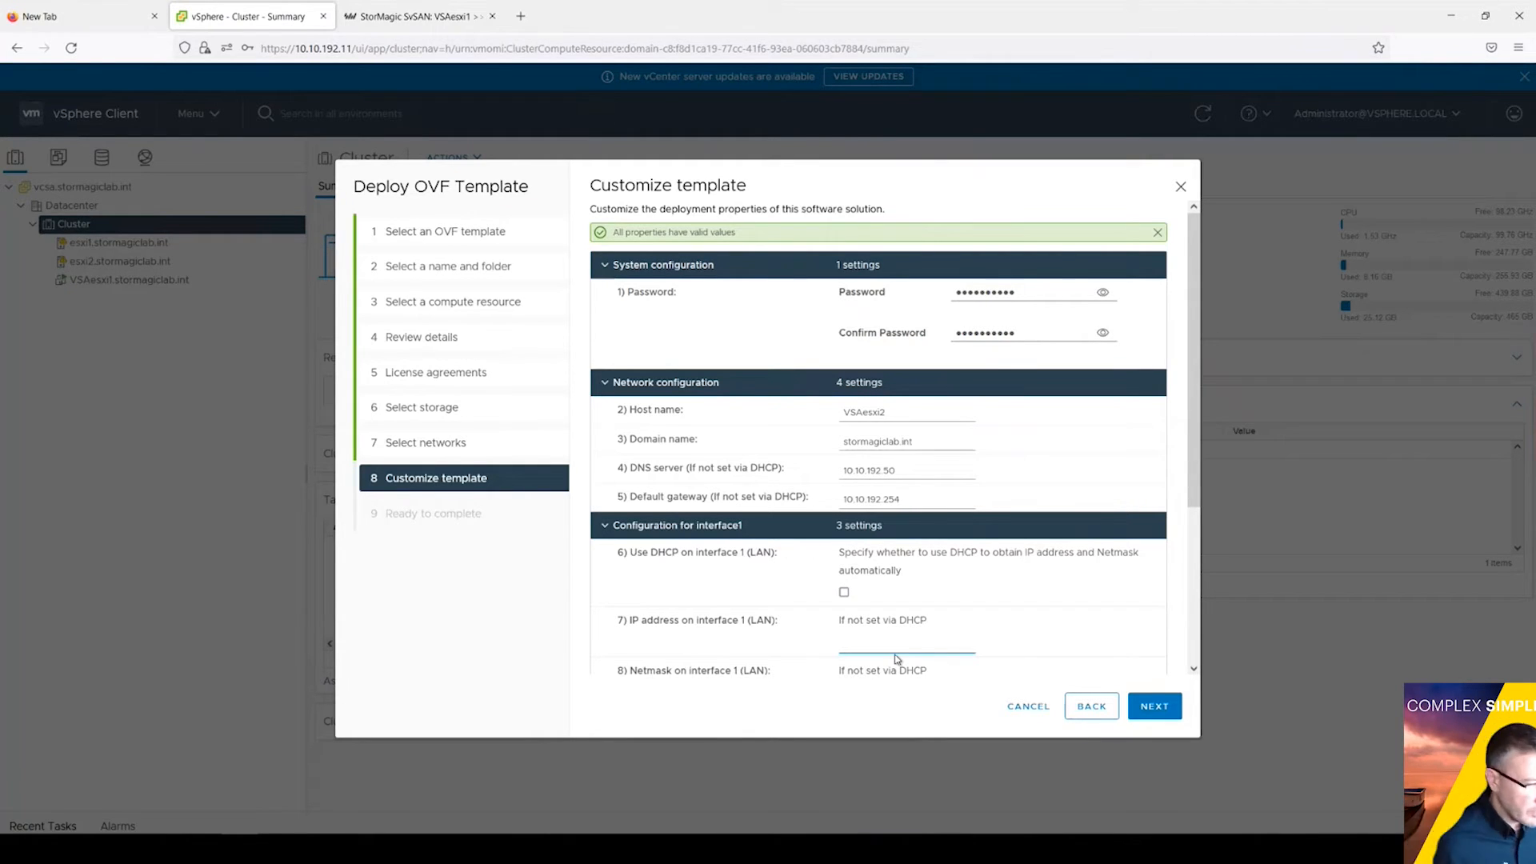
Step: Give the LAN interface IP 10.10.192.6 and netmask 255.255.255.0
type("10.10.19")
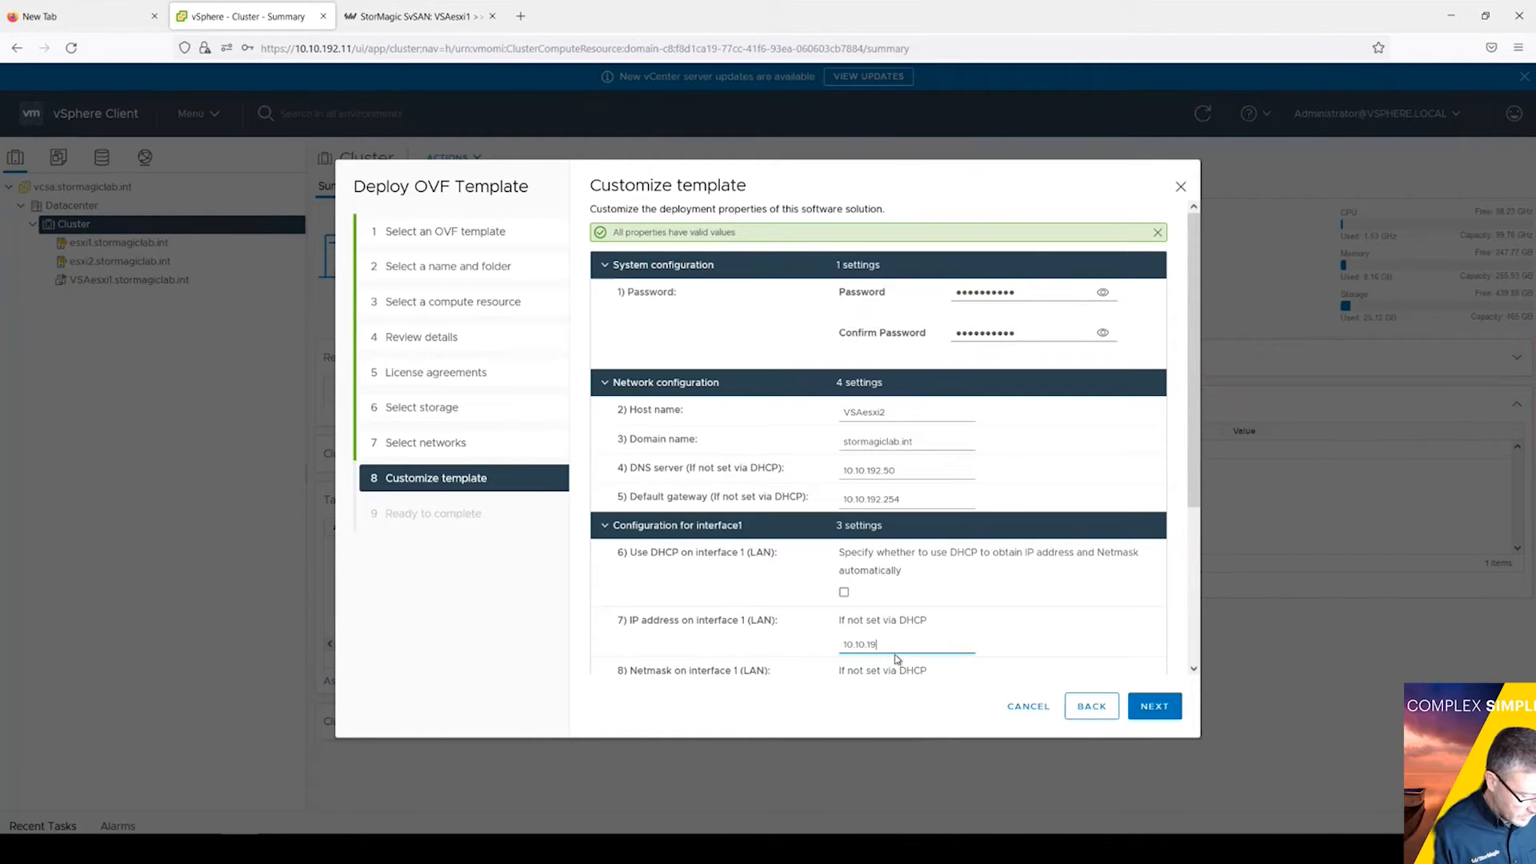
type("2.6")
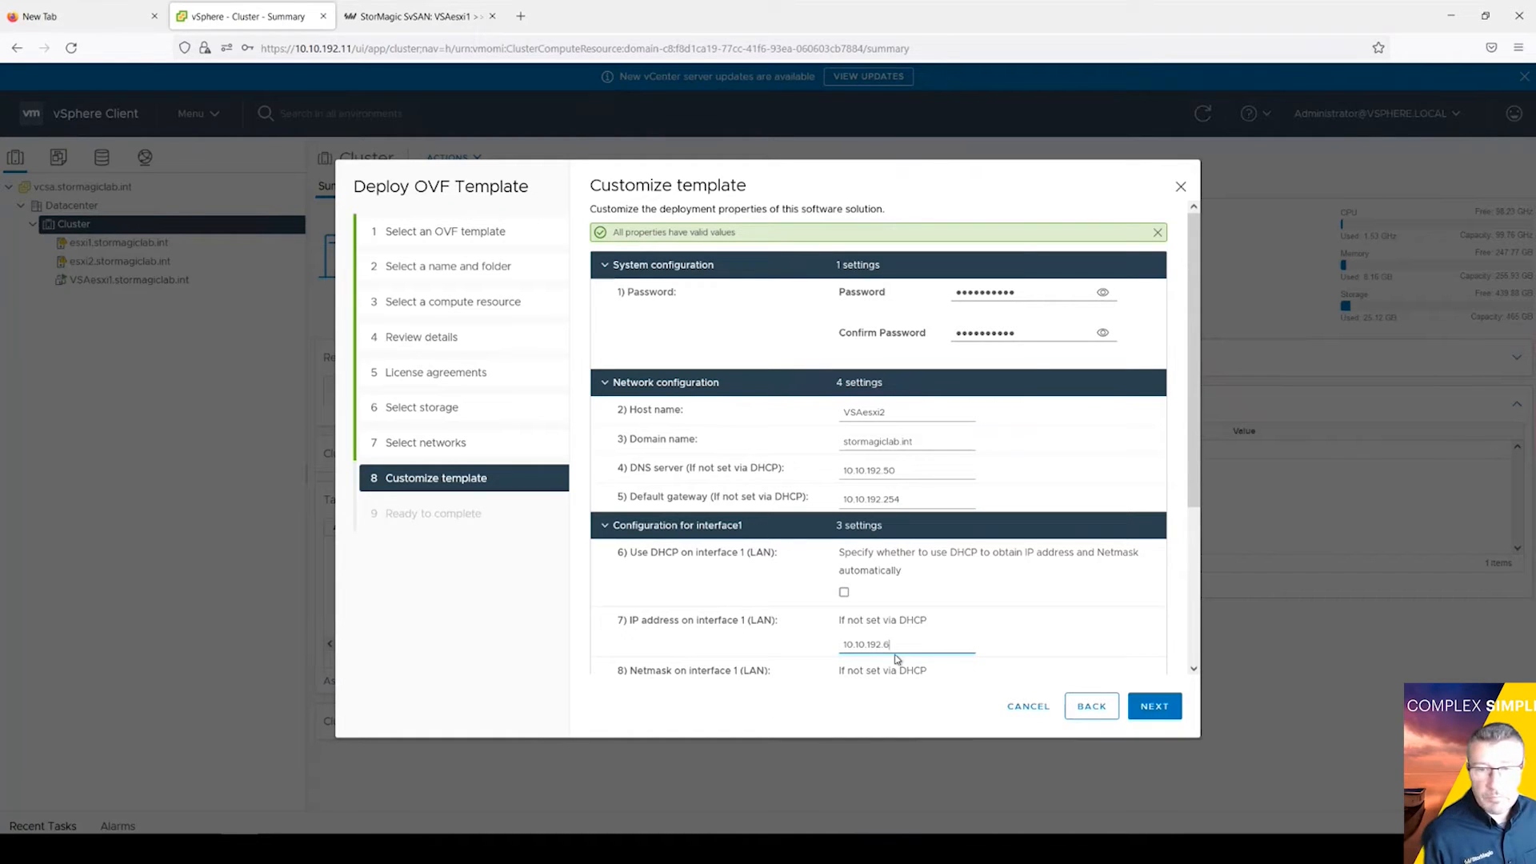
scroll(888, 640, "down", 3)
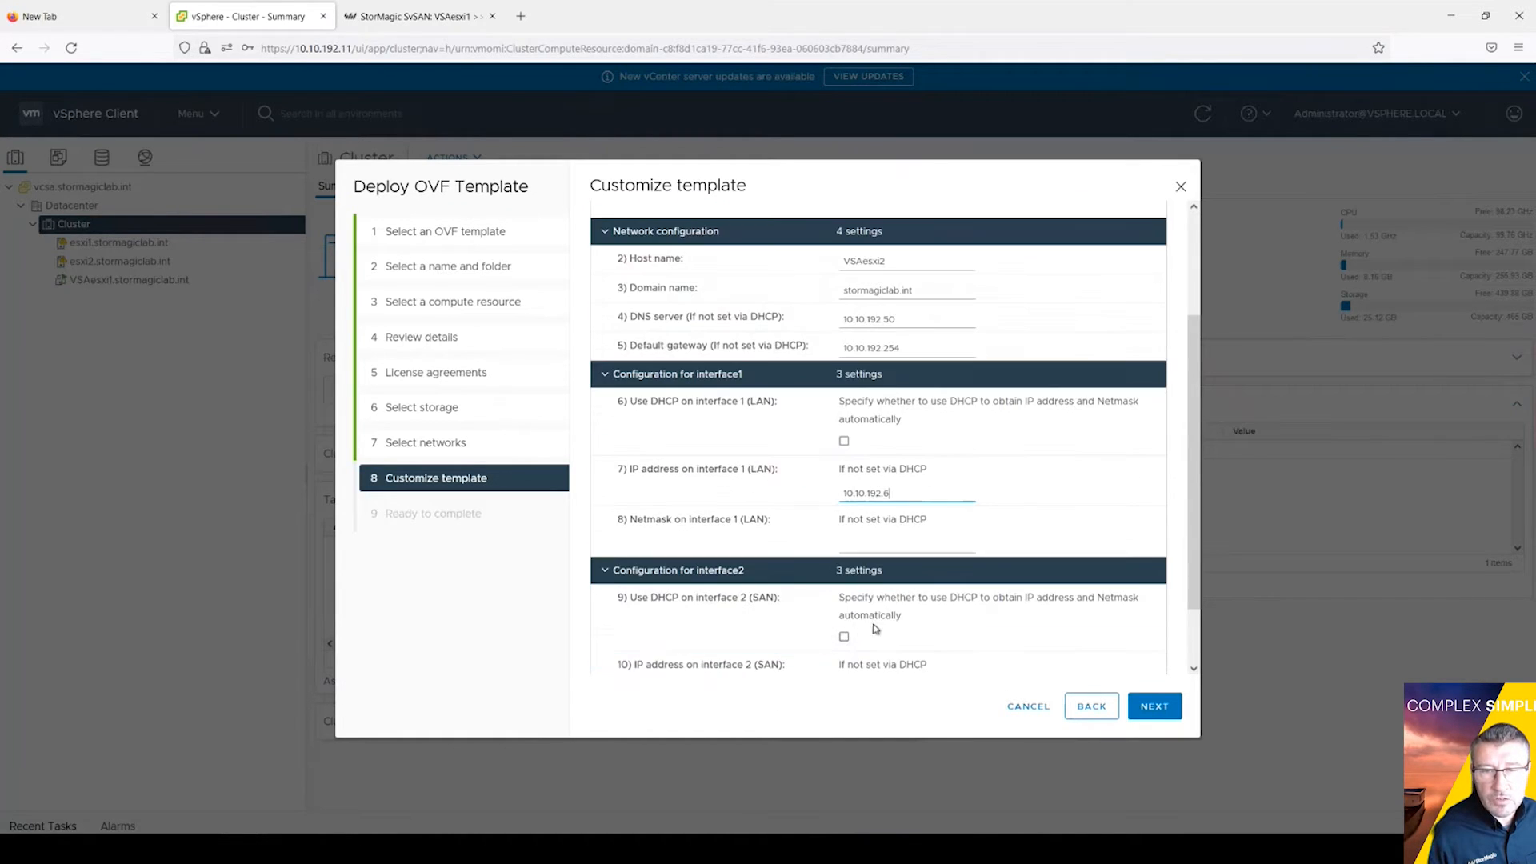
left_click(865, 540)
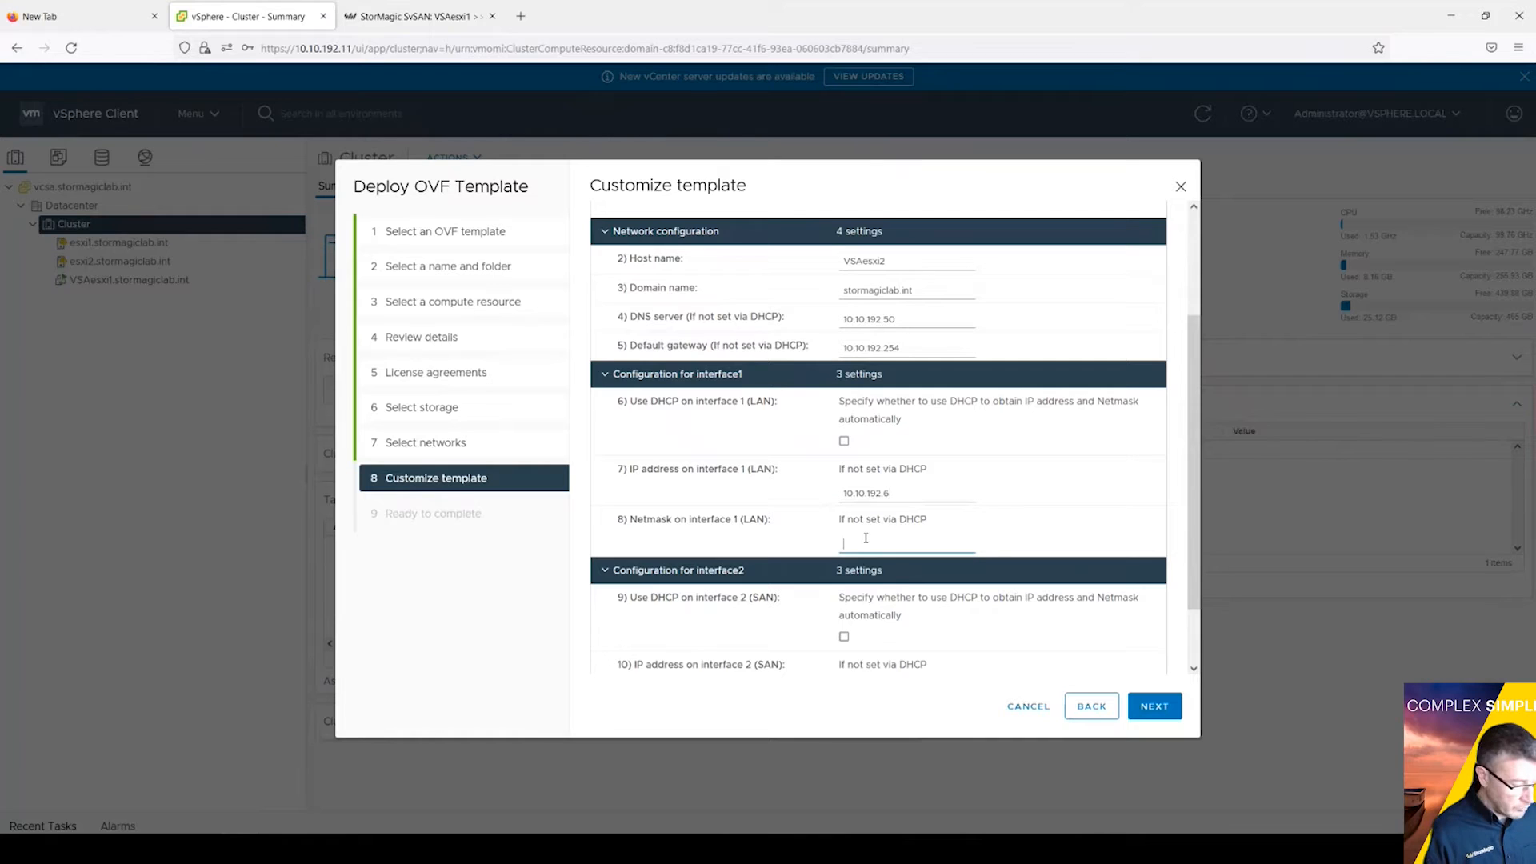
type("255.255.255")
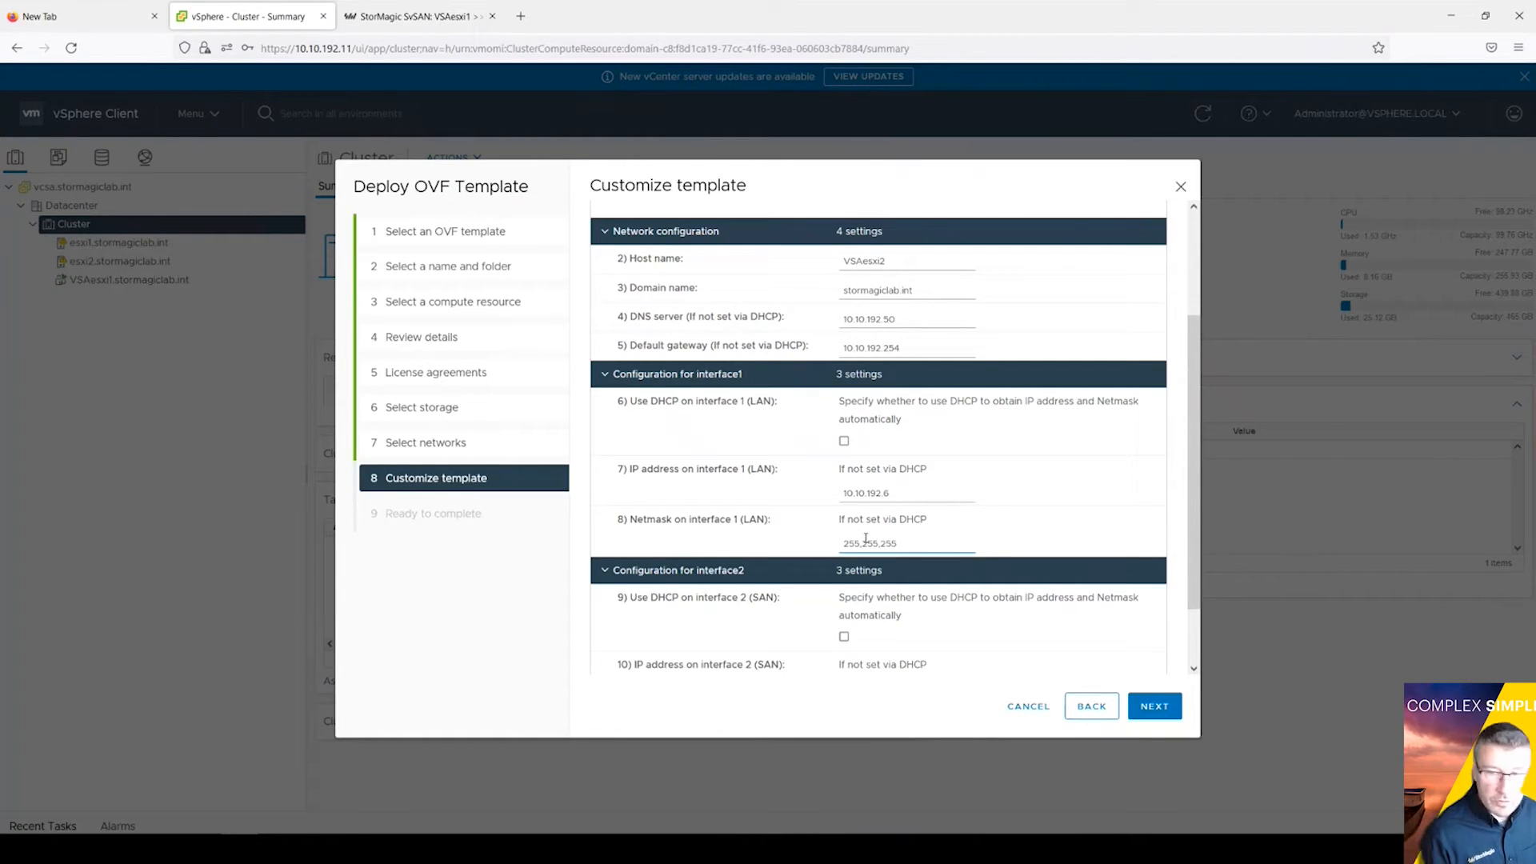
type(".0")
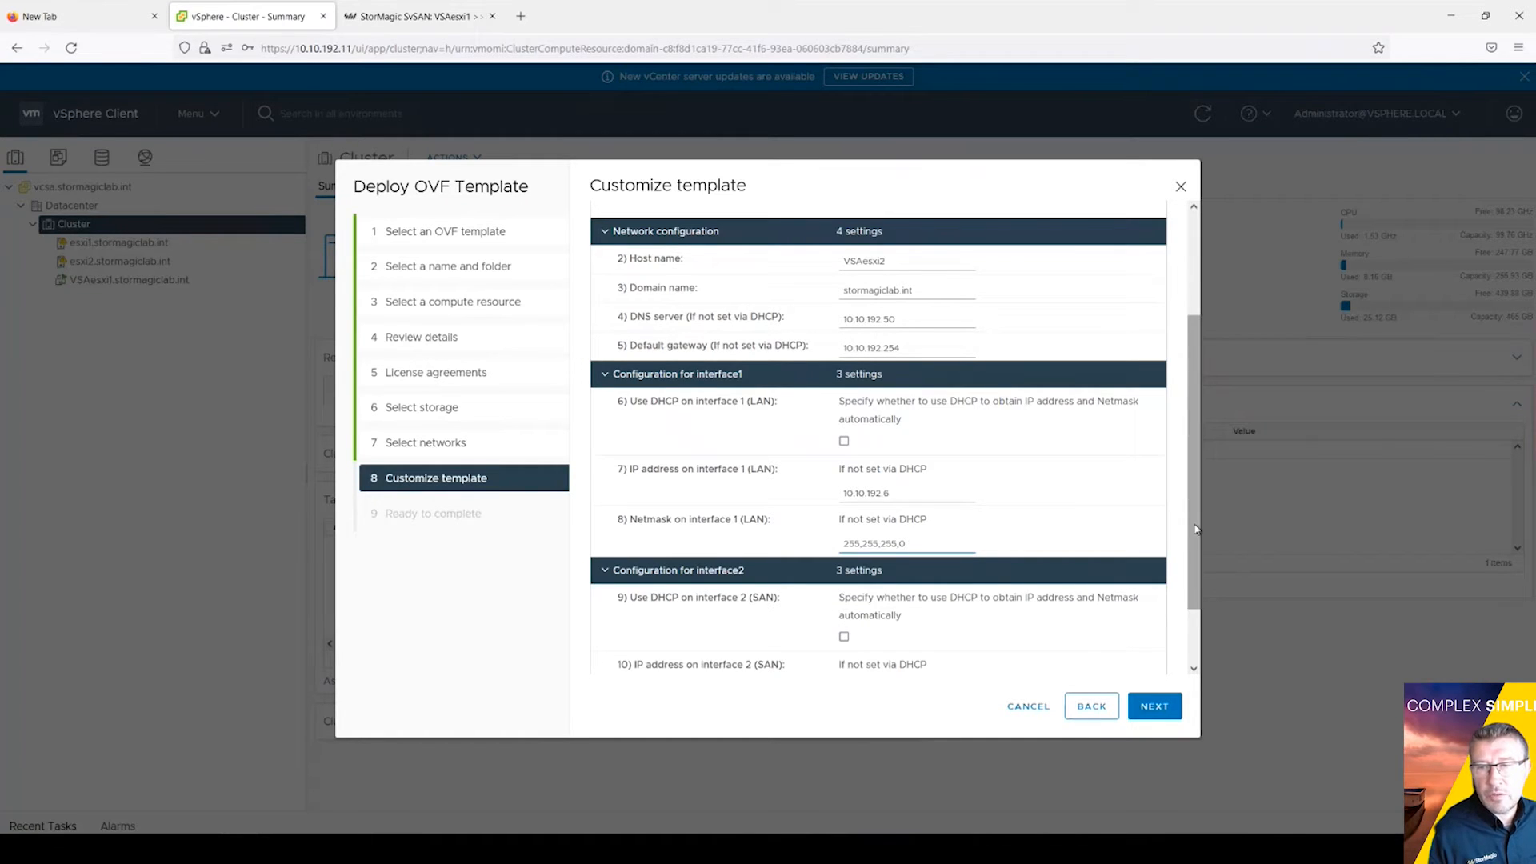
Step: Enter 192.168.1.12 as the SAN interface IP address
scroll(1196, 529, "down", 2)
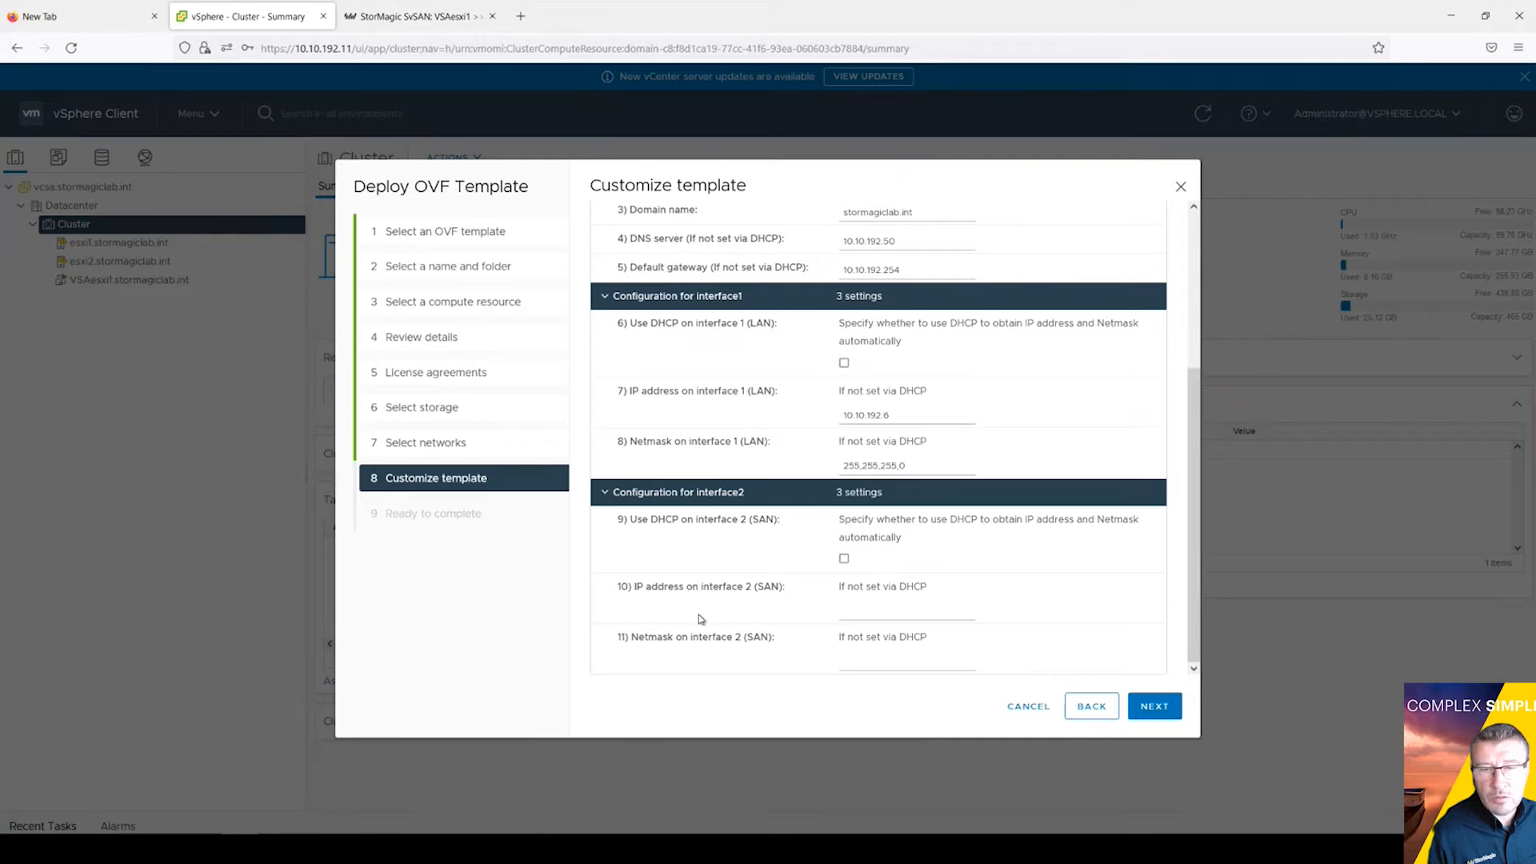
left_click(874, 614)
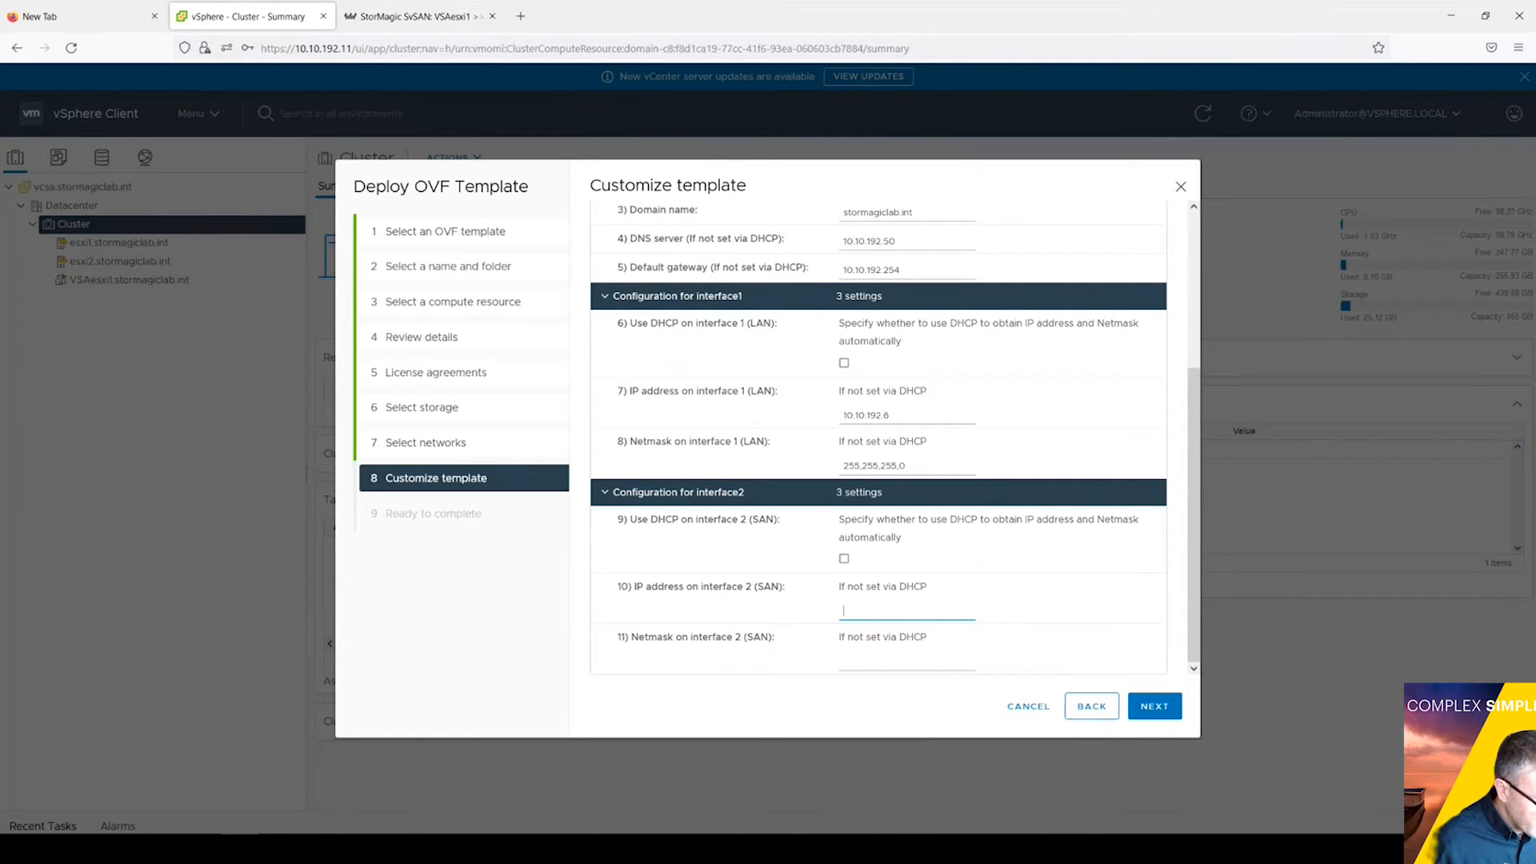
type("10")
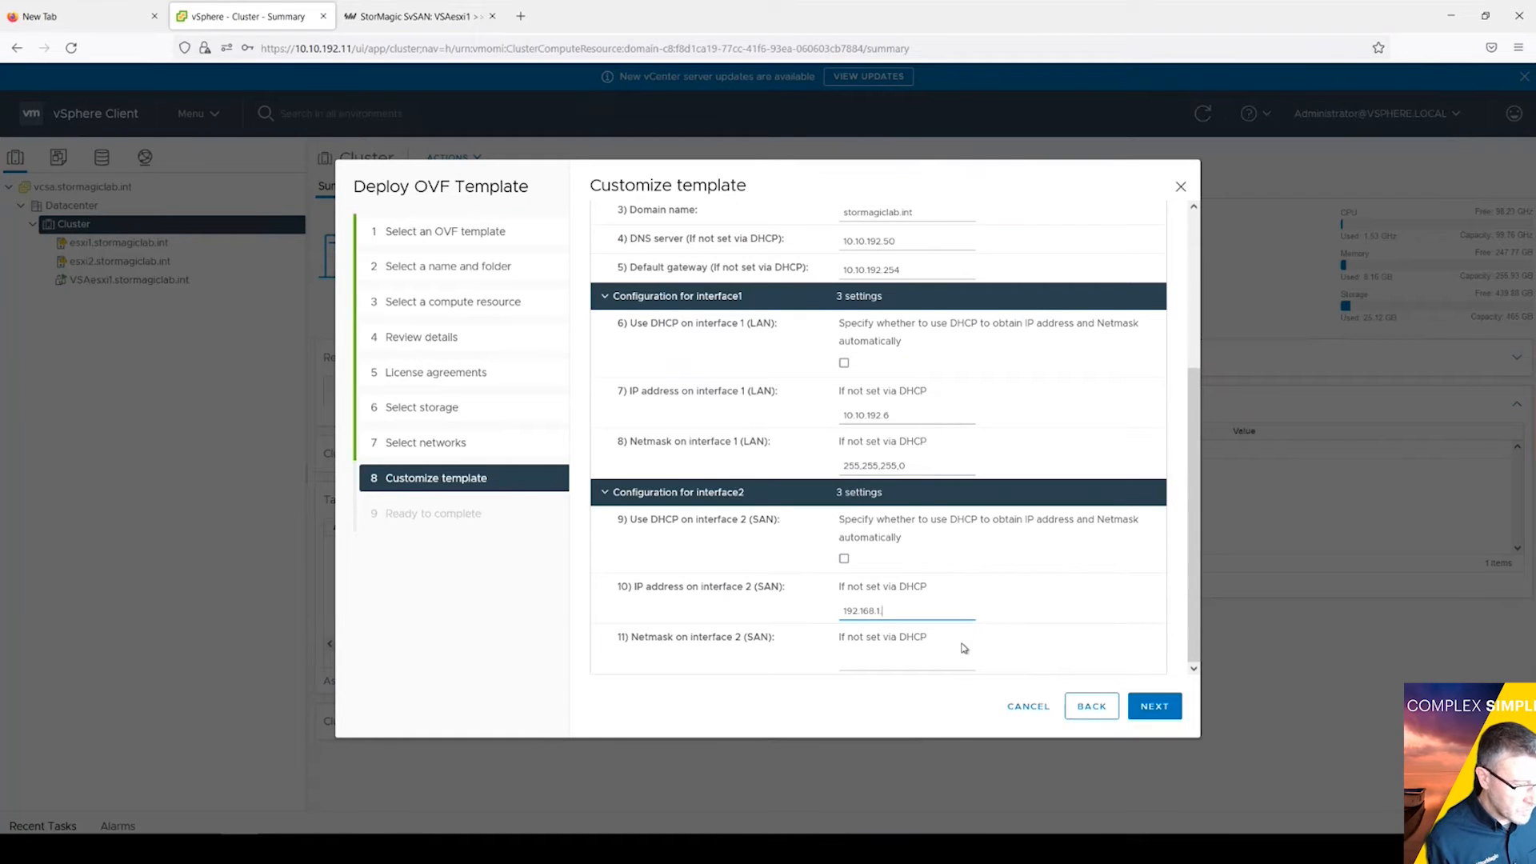
type("2.168.1.12")
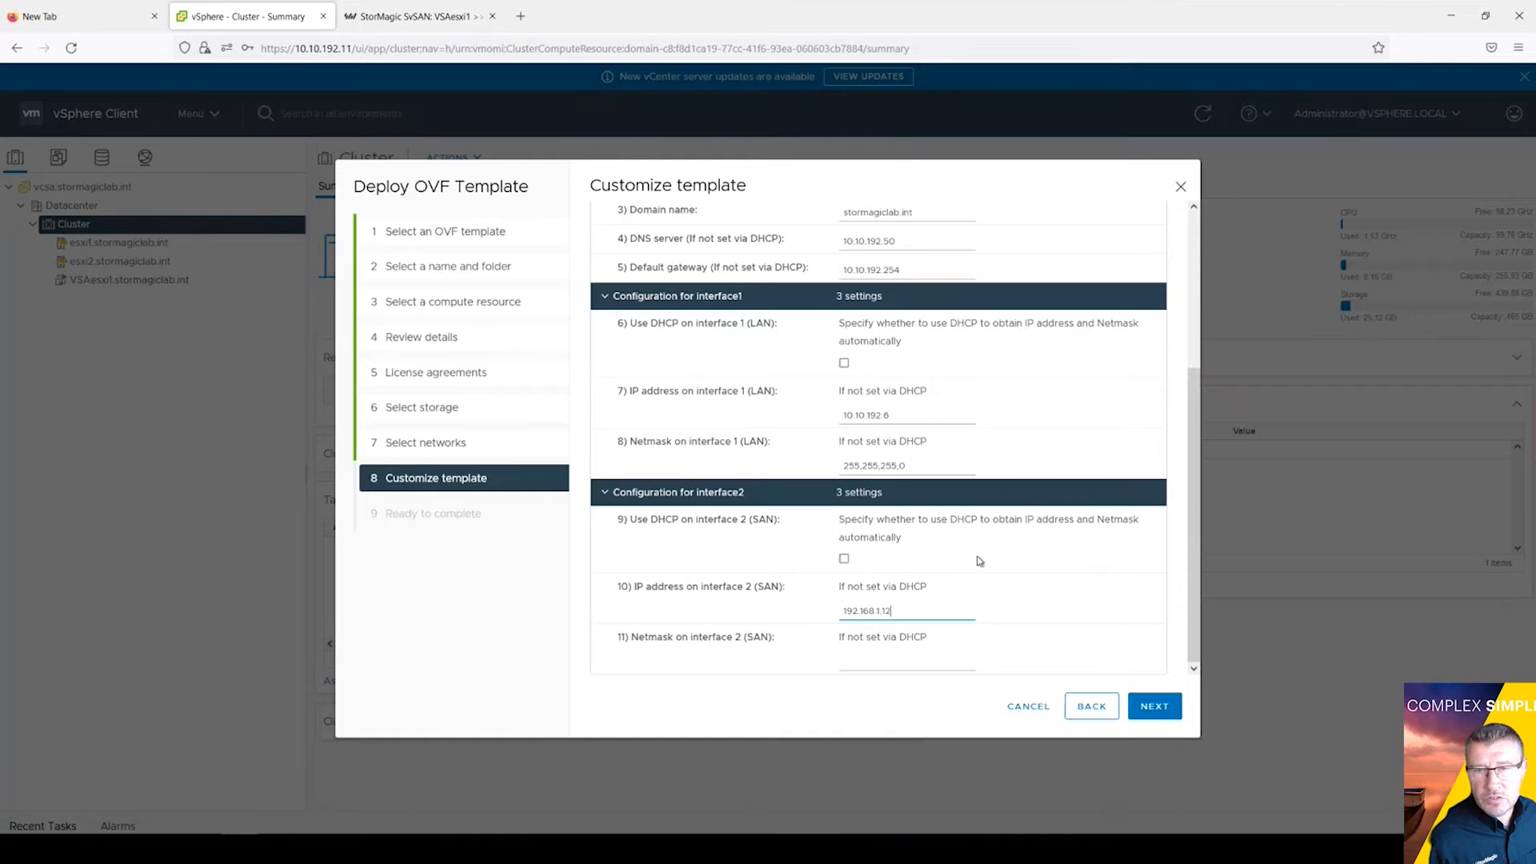
left_click(928, 466)
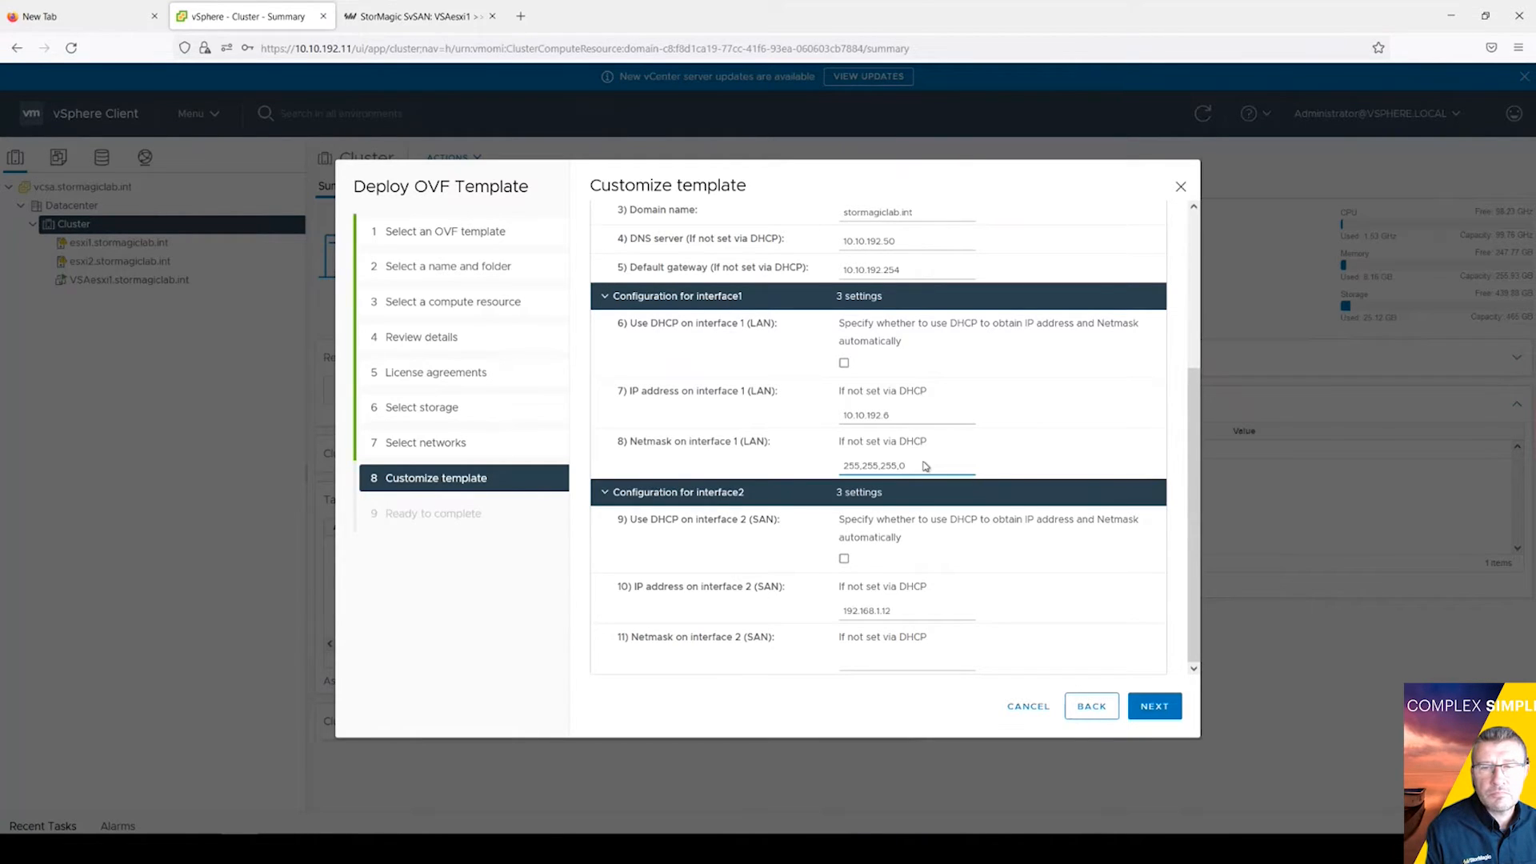
Step: Correct the LAN interface netmask to 255.255.255.0
scroll(924, 462, "up", 2)
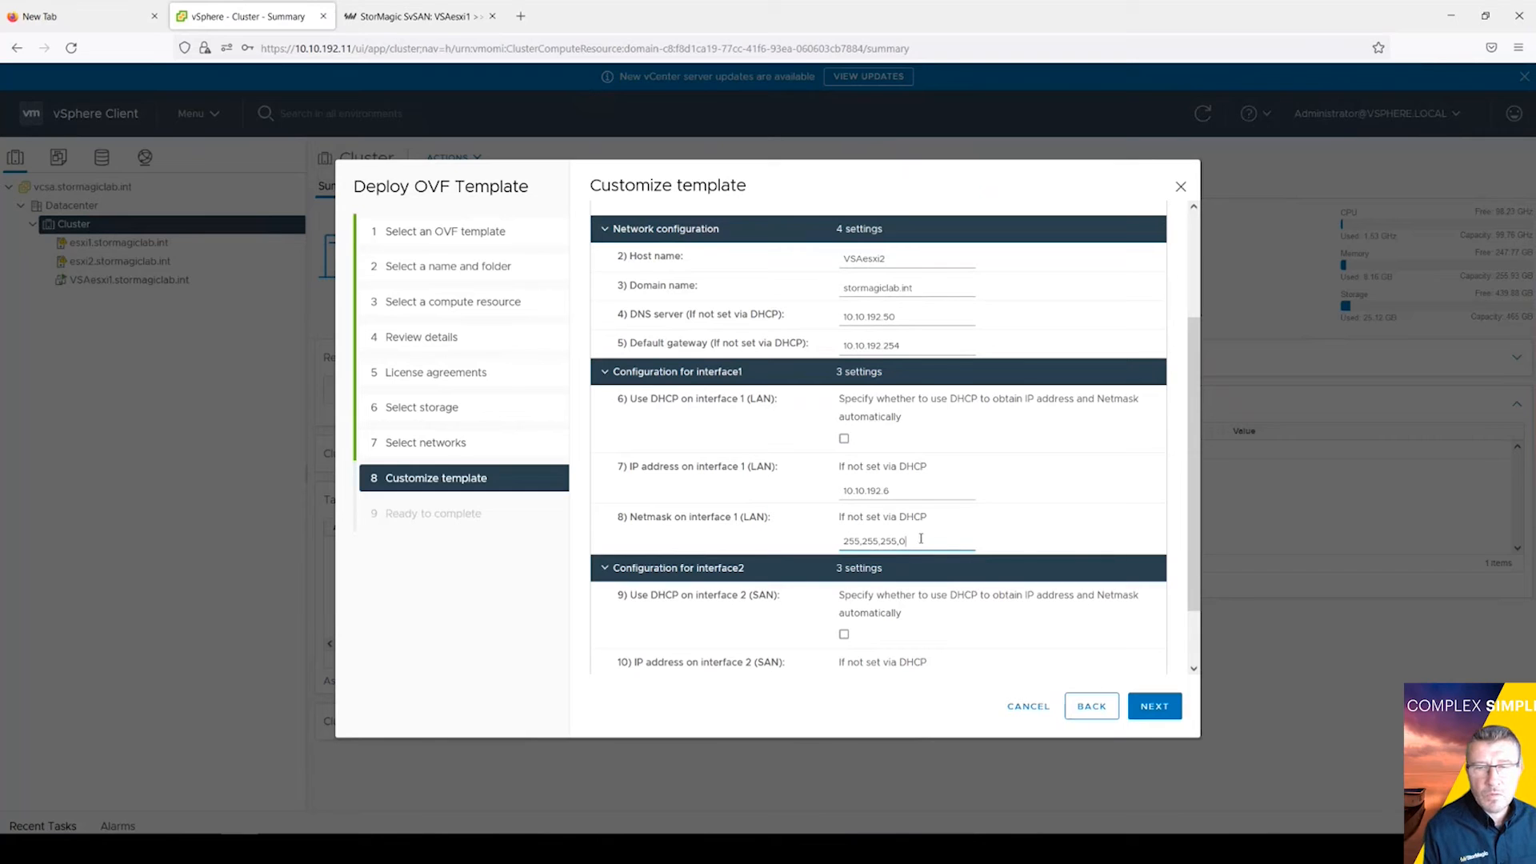
key("BackSpace")
key("BackSpace")
key("BackSpace")
key("BackSpace")
key("BackSpace")
key("BackSpace")
key("BackSpace")
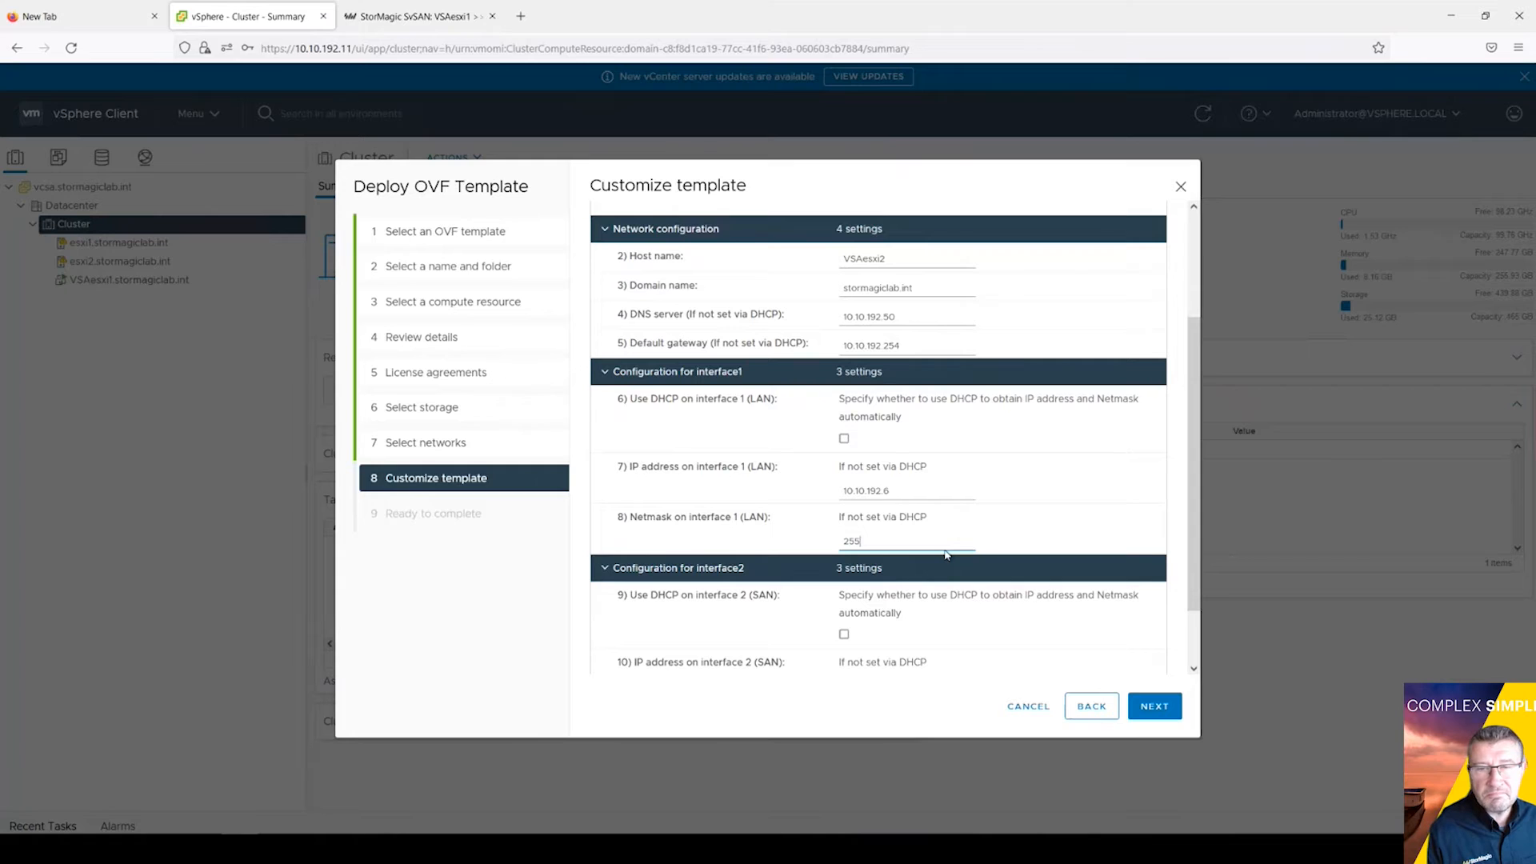
type("255.255.0")
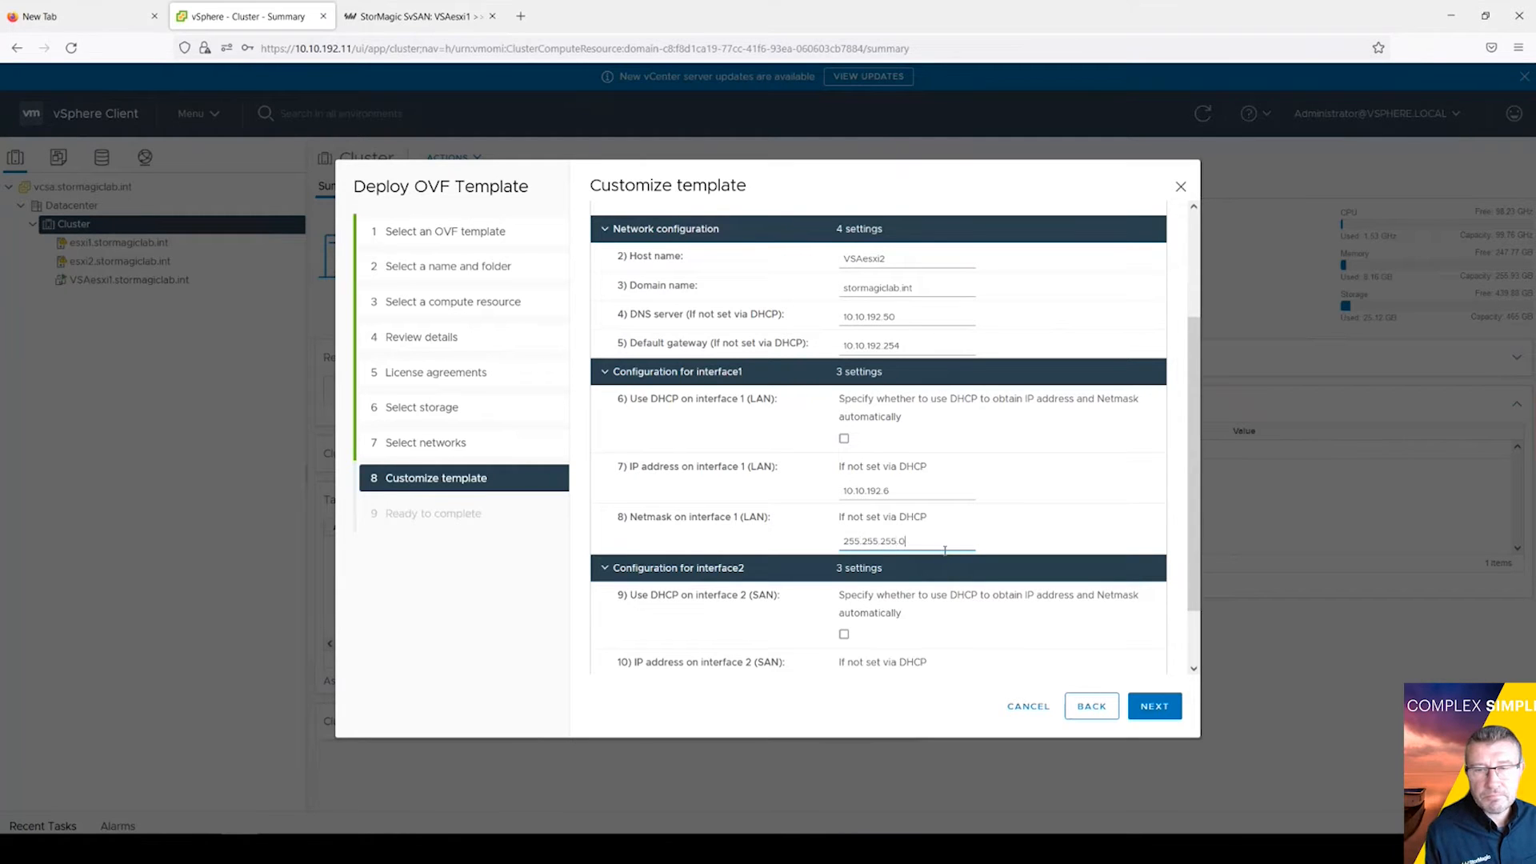
Step: Set the SAN netmask to 255.255.255.0 and finish the VSAesxi2 deployment wizard
scroll(909, 616, "down", 2)
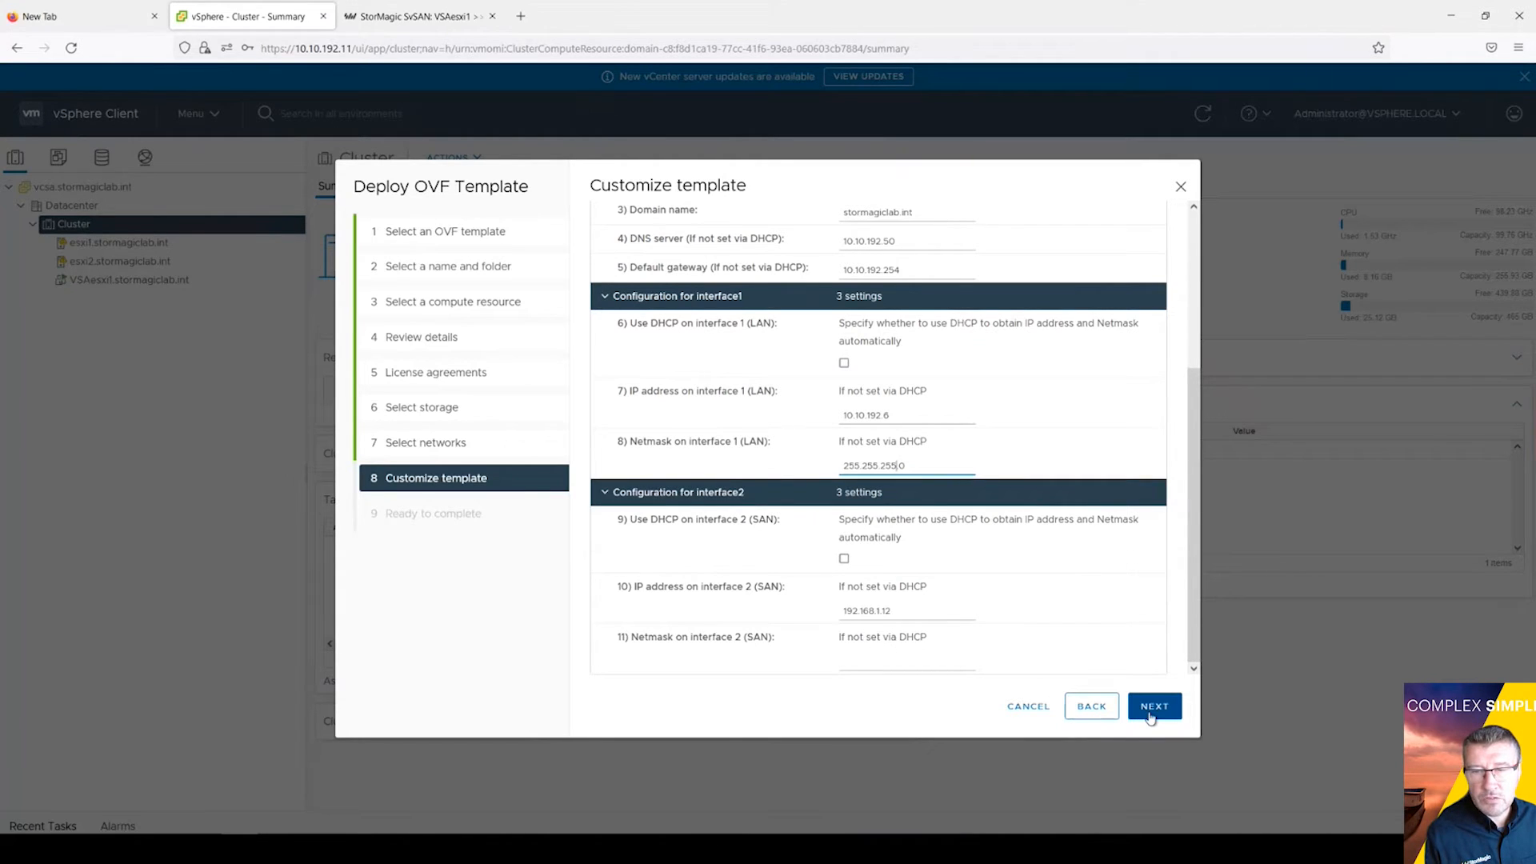
left_click(870, 664)
type("255.255.255.0")
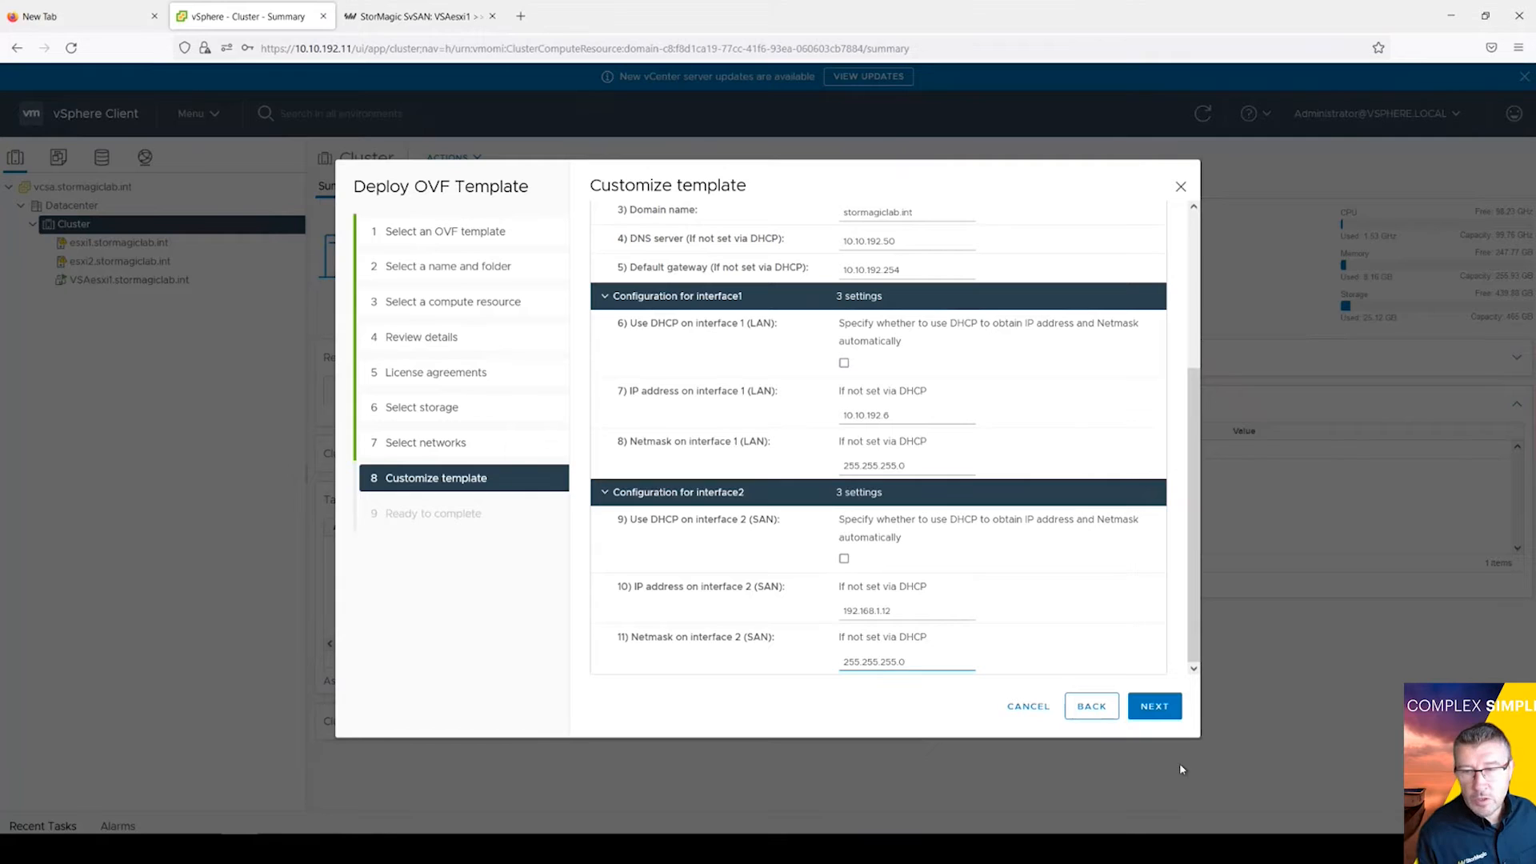
left_click(1154, 708)
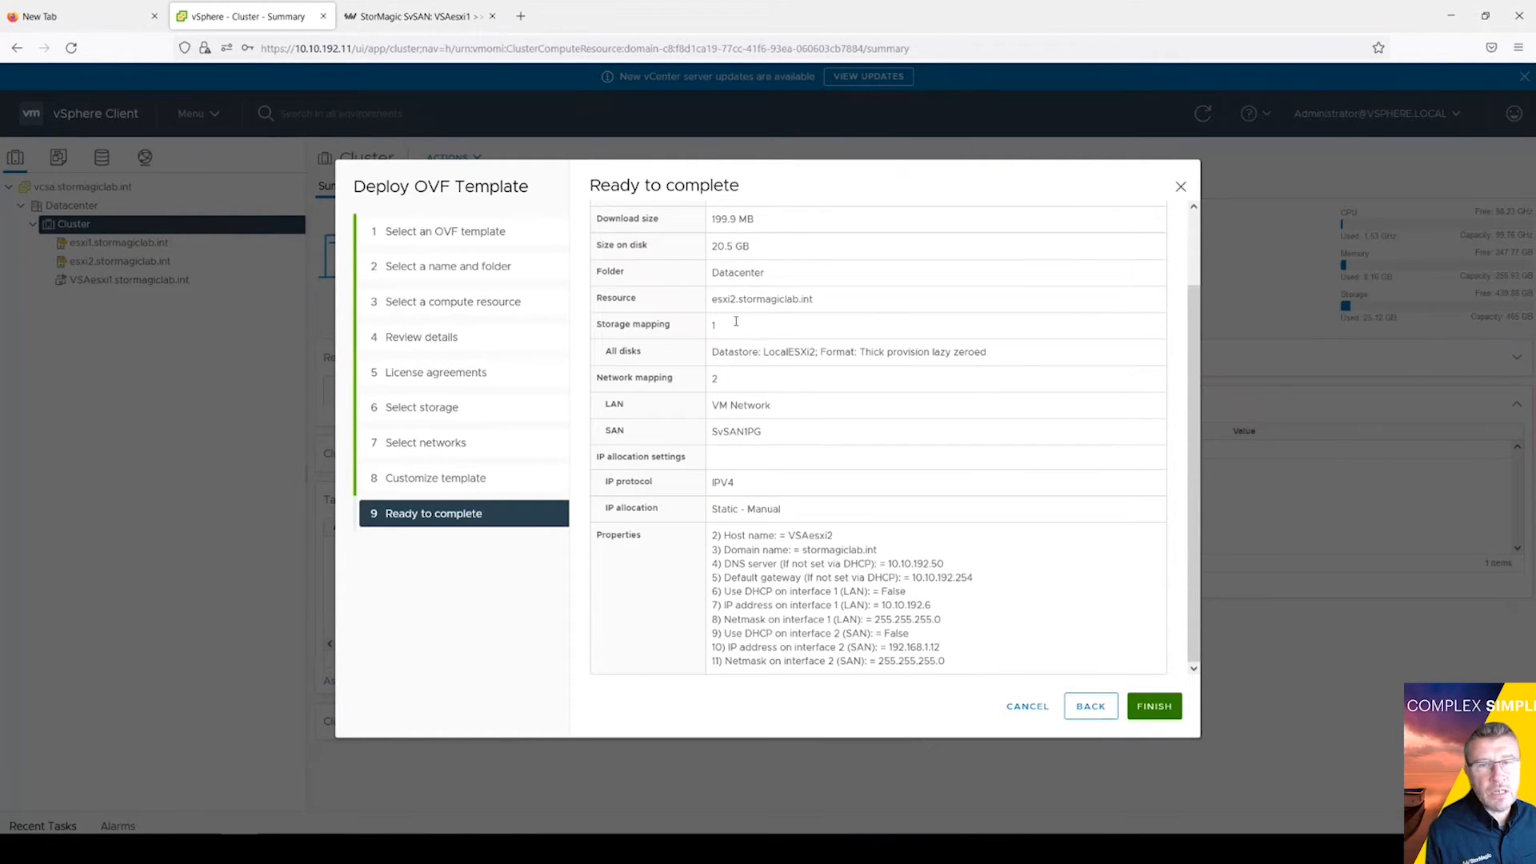
left_click(1157, 708)
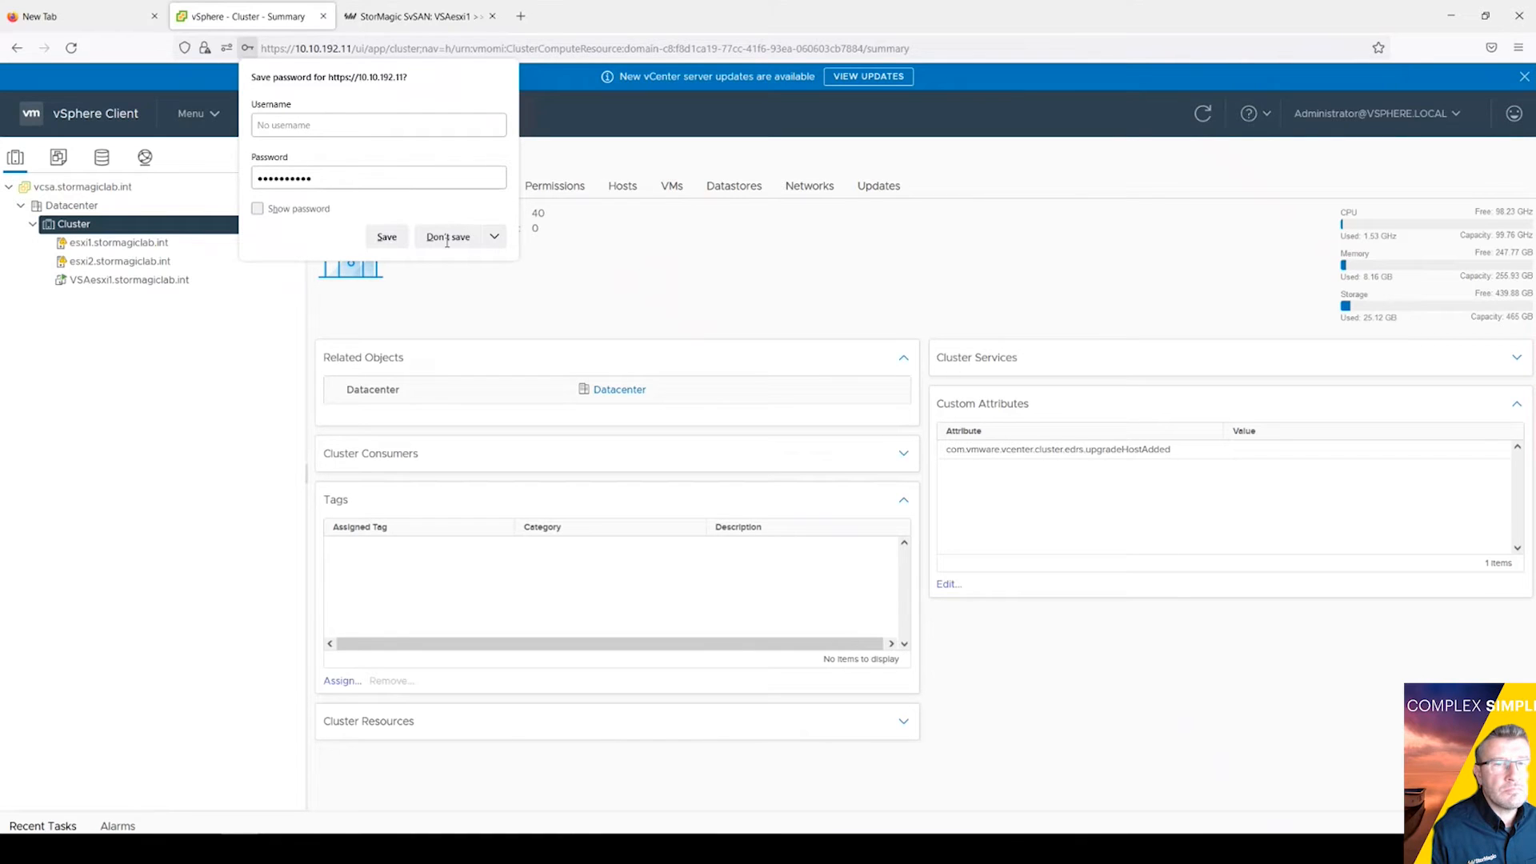
Step: Decline Firefox's password save, check the Deploy OVF task, and select VSAesxi2
left_click(490, 236)
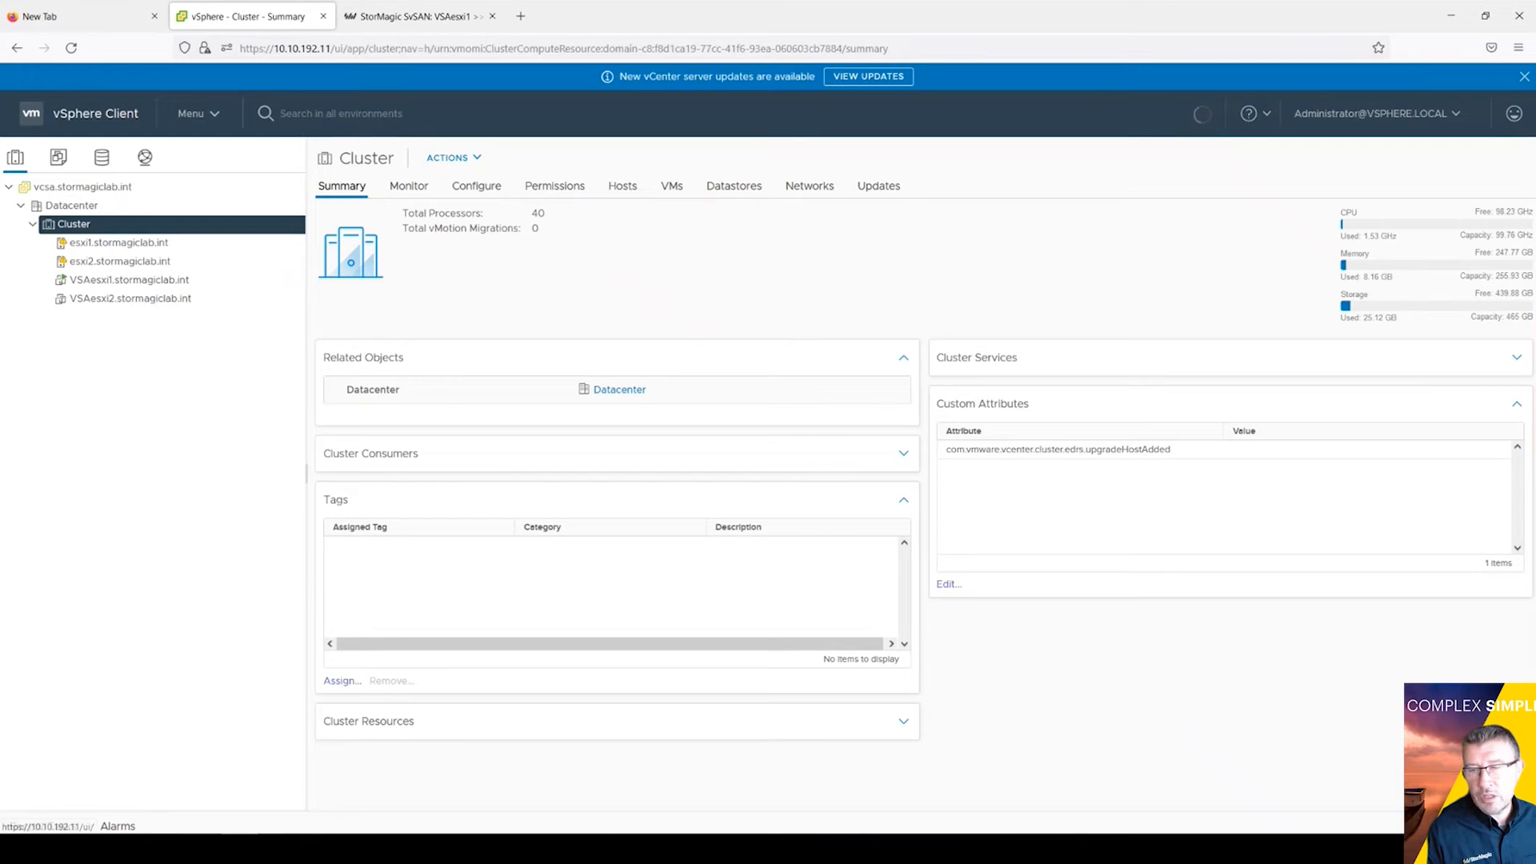
left_click(42, 825)
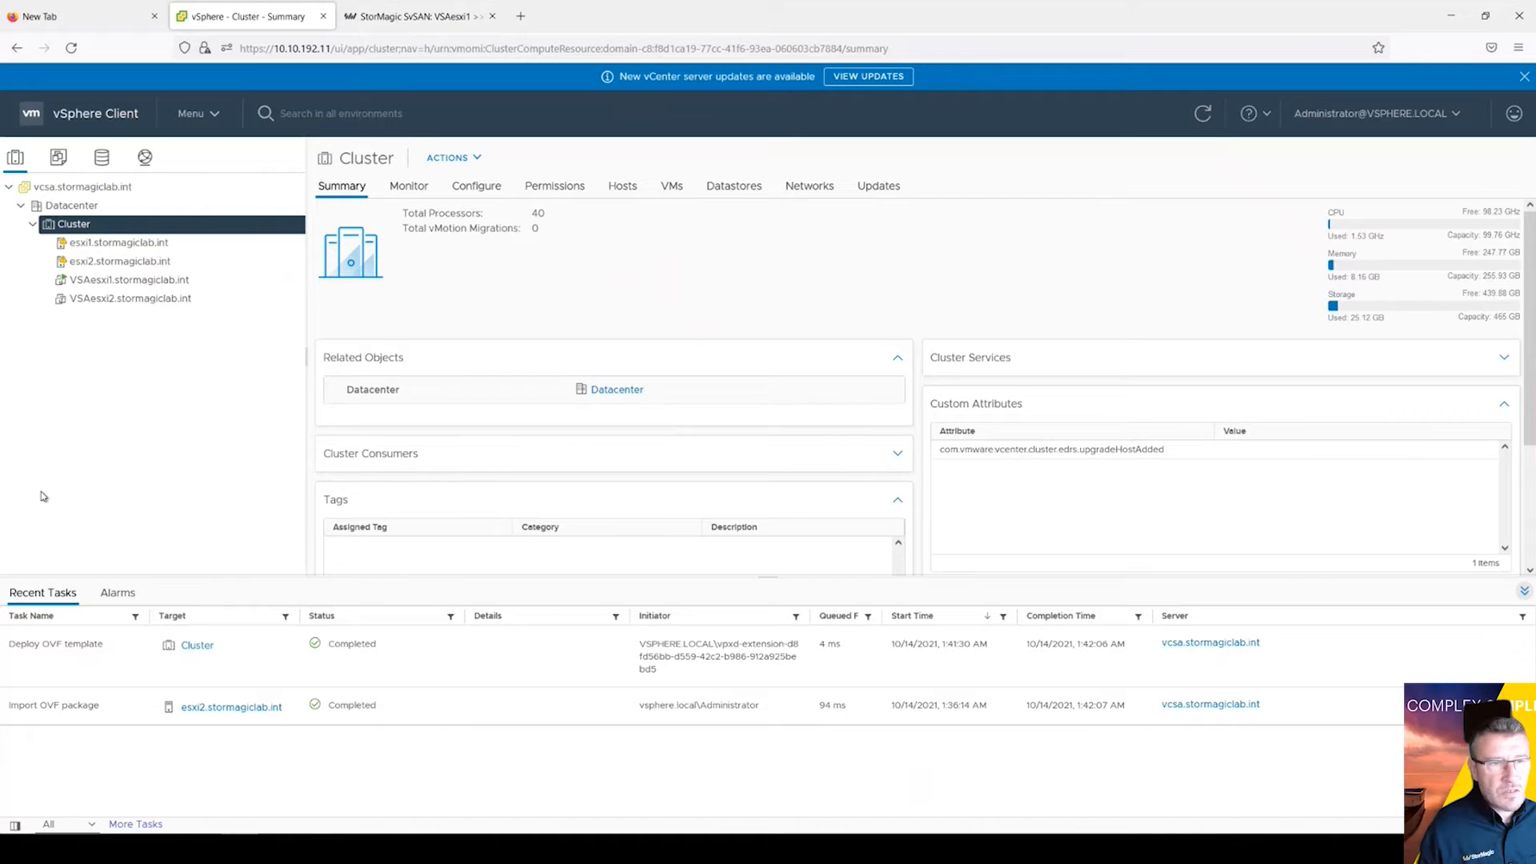
left_click(122, 299)
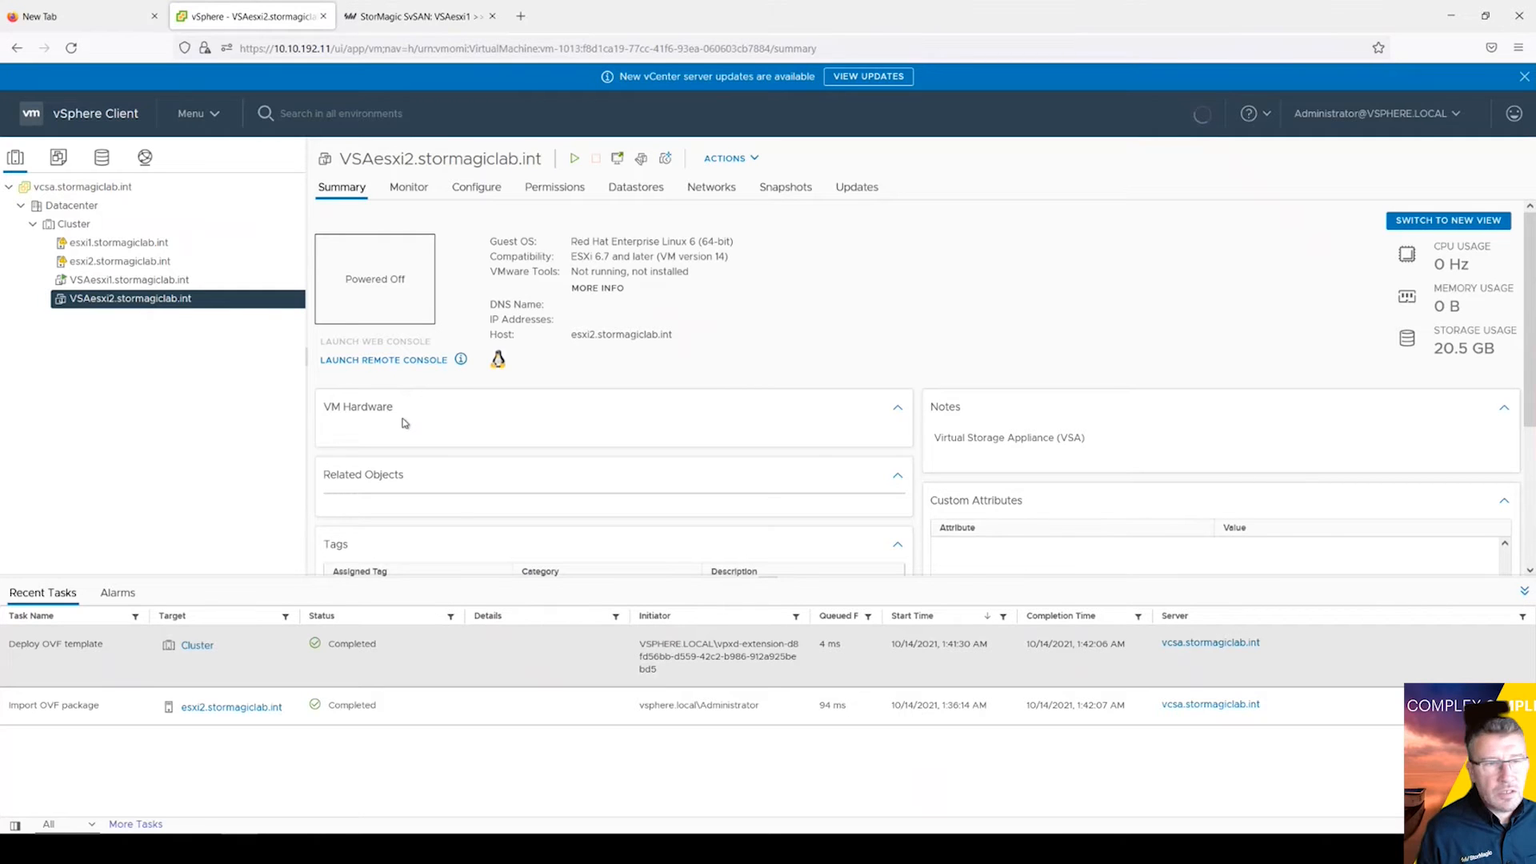
Step: Open Edit Settings for the VSAesxi2.stormagiclab.int virtual machine
right_click(162, 307)
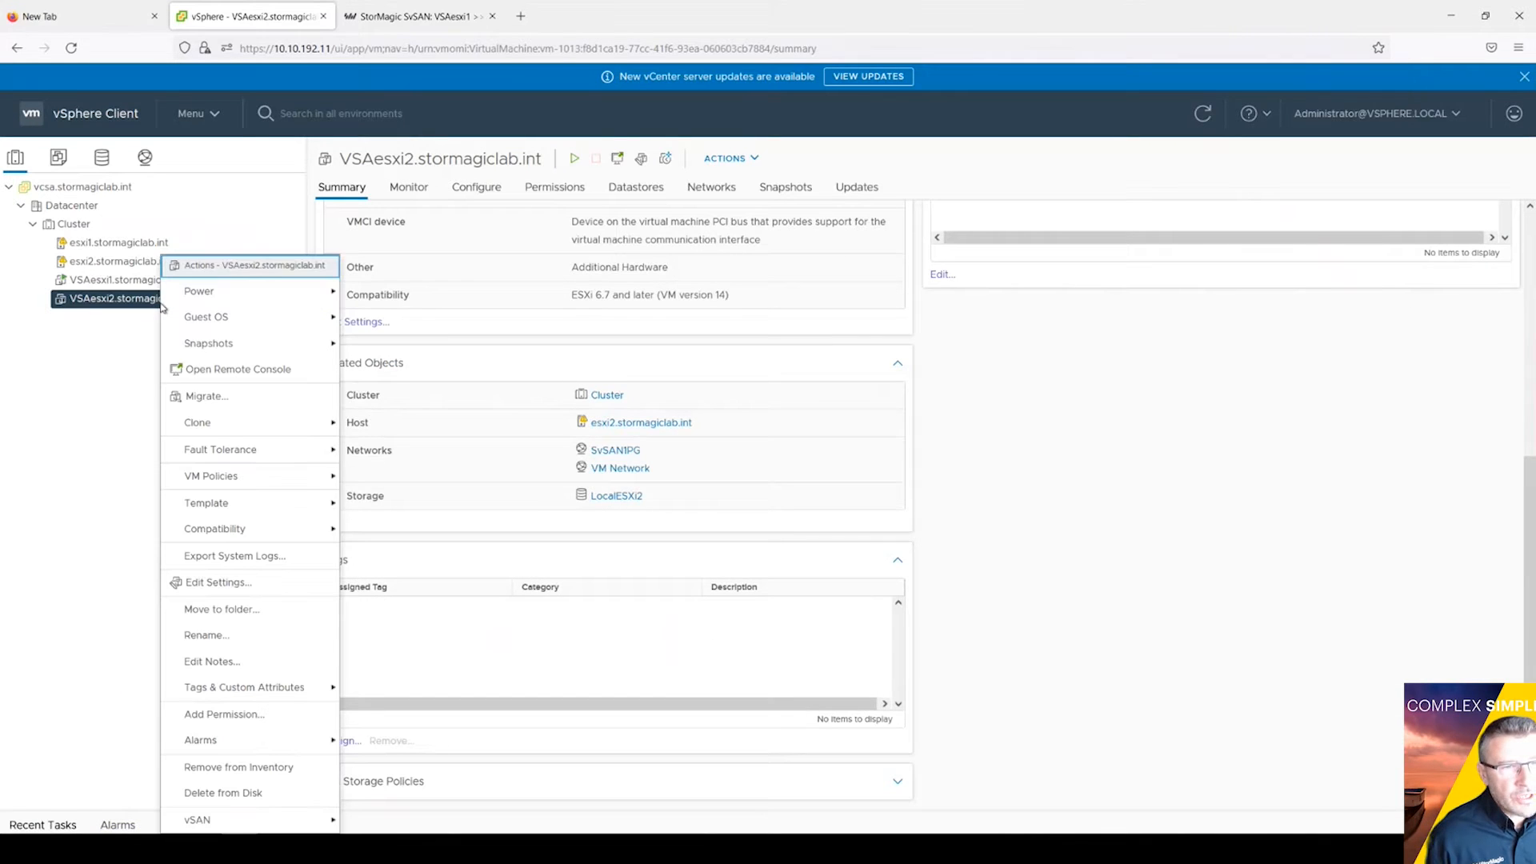
left_click(231, 584)
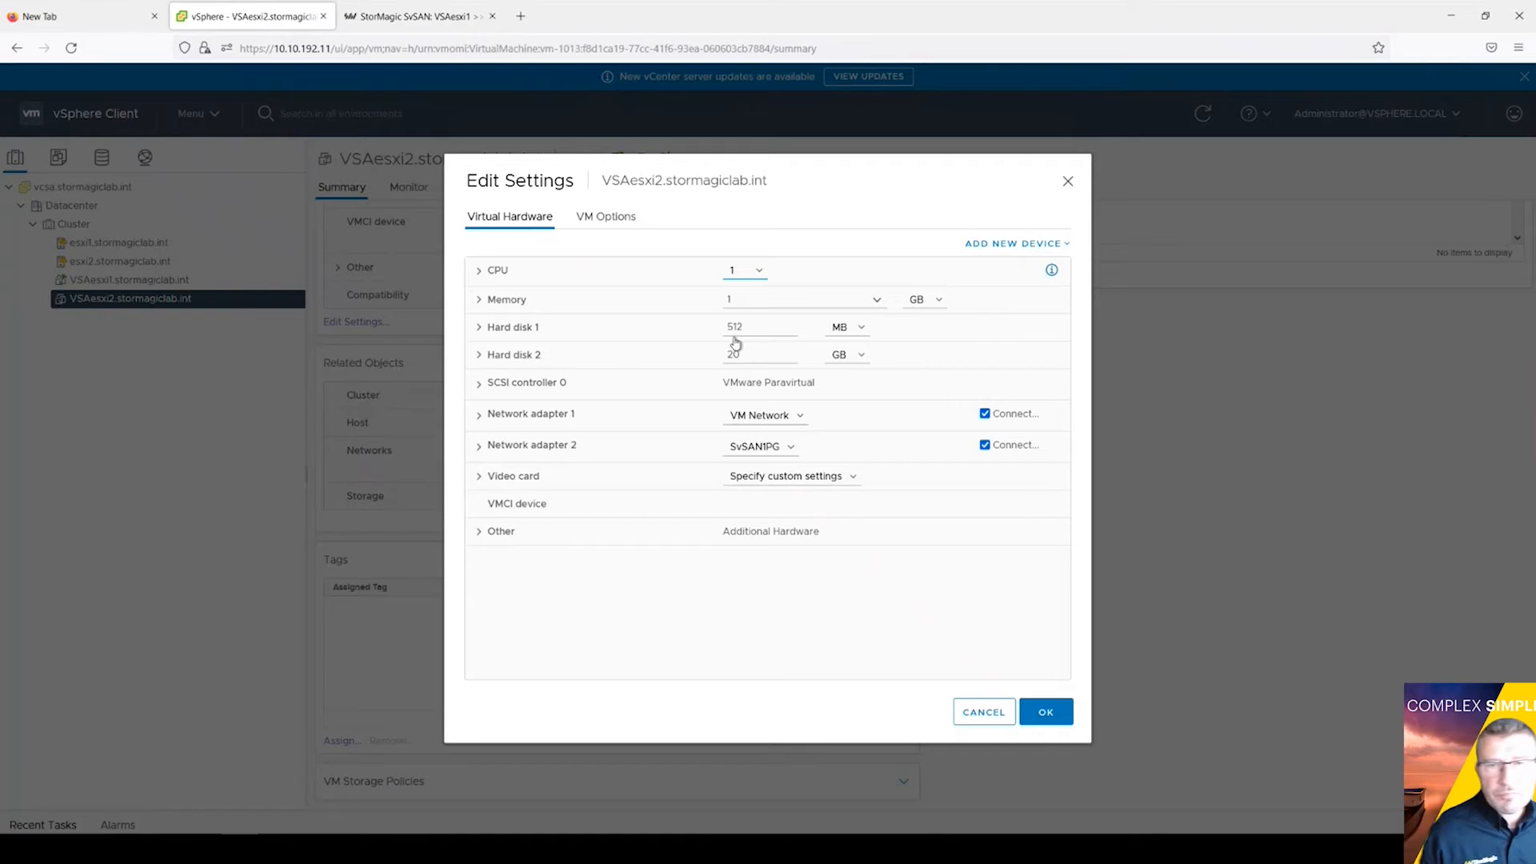
Step: Tick Reserve all guest memory (All locked) under VSAesxi2's Memory settings
left_click(479, 300)
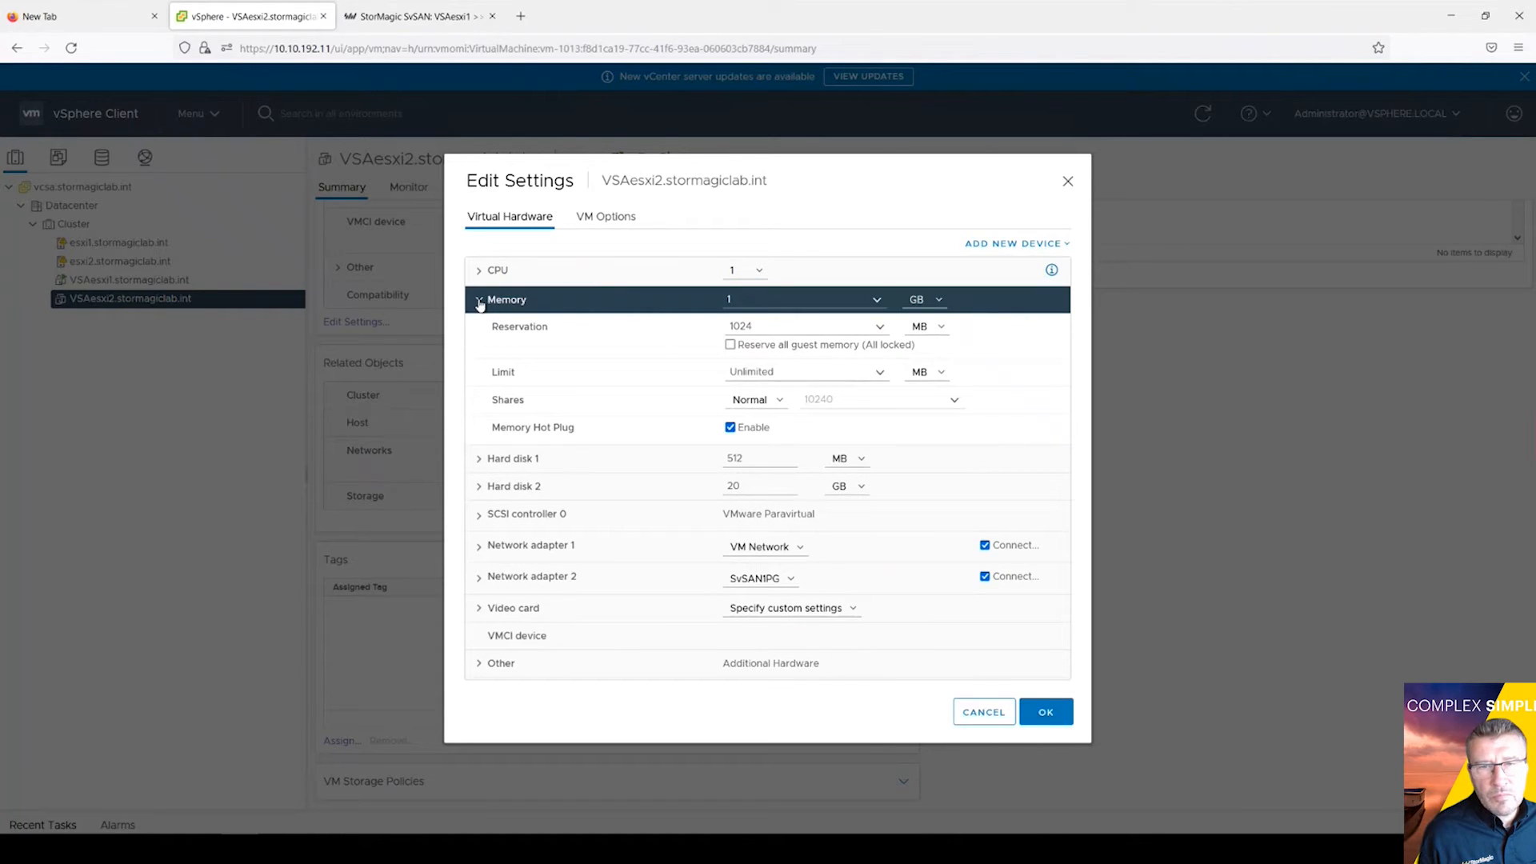
left_click(729, 345)
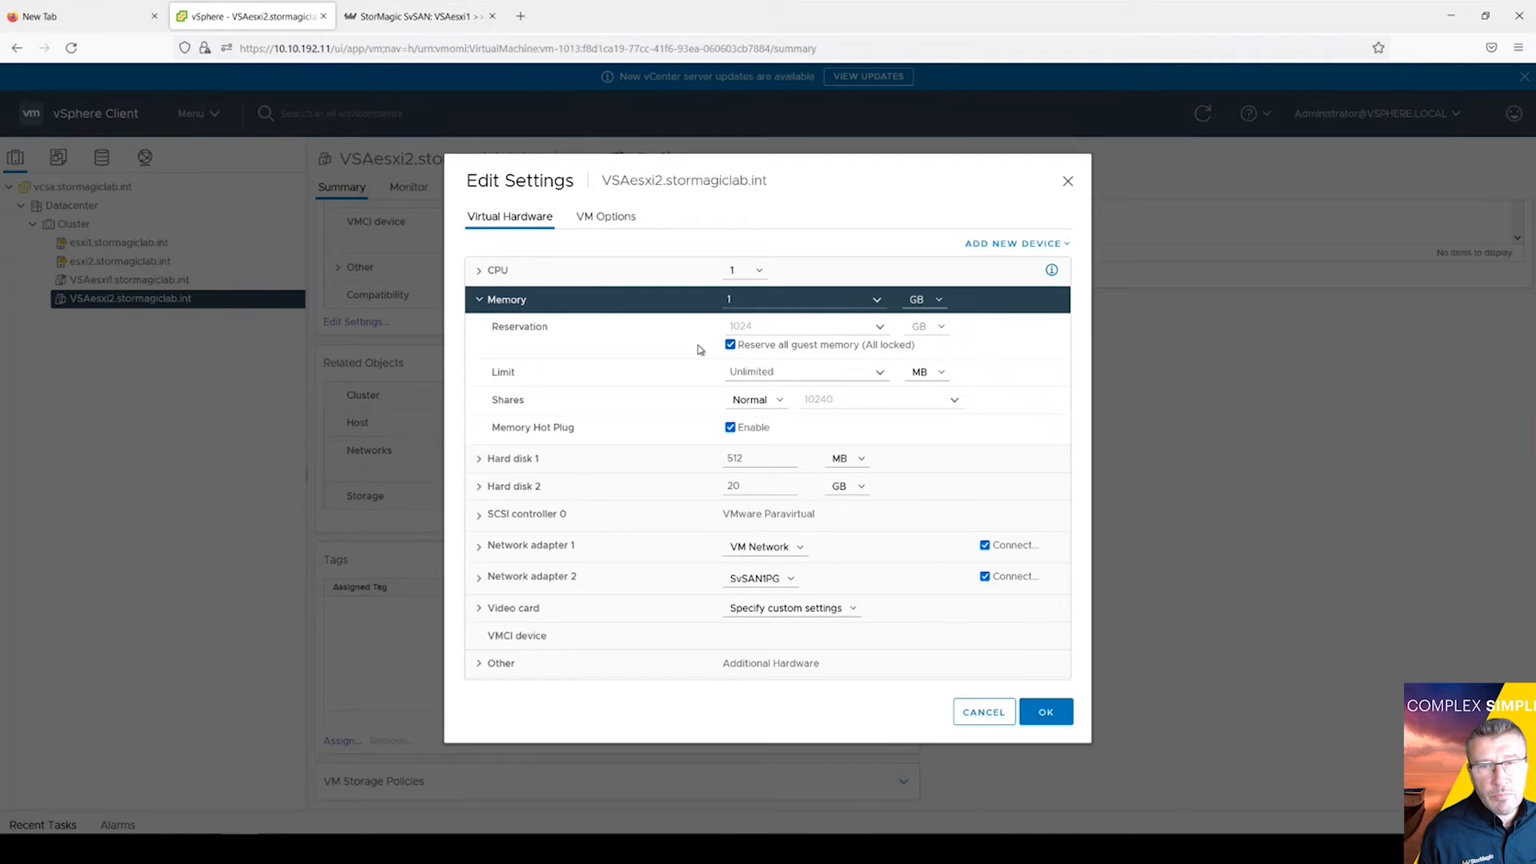
left_click(479, 301)
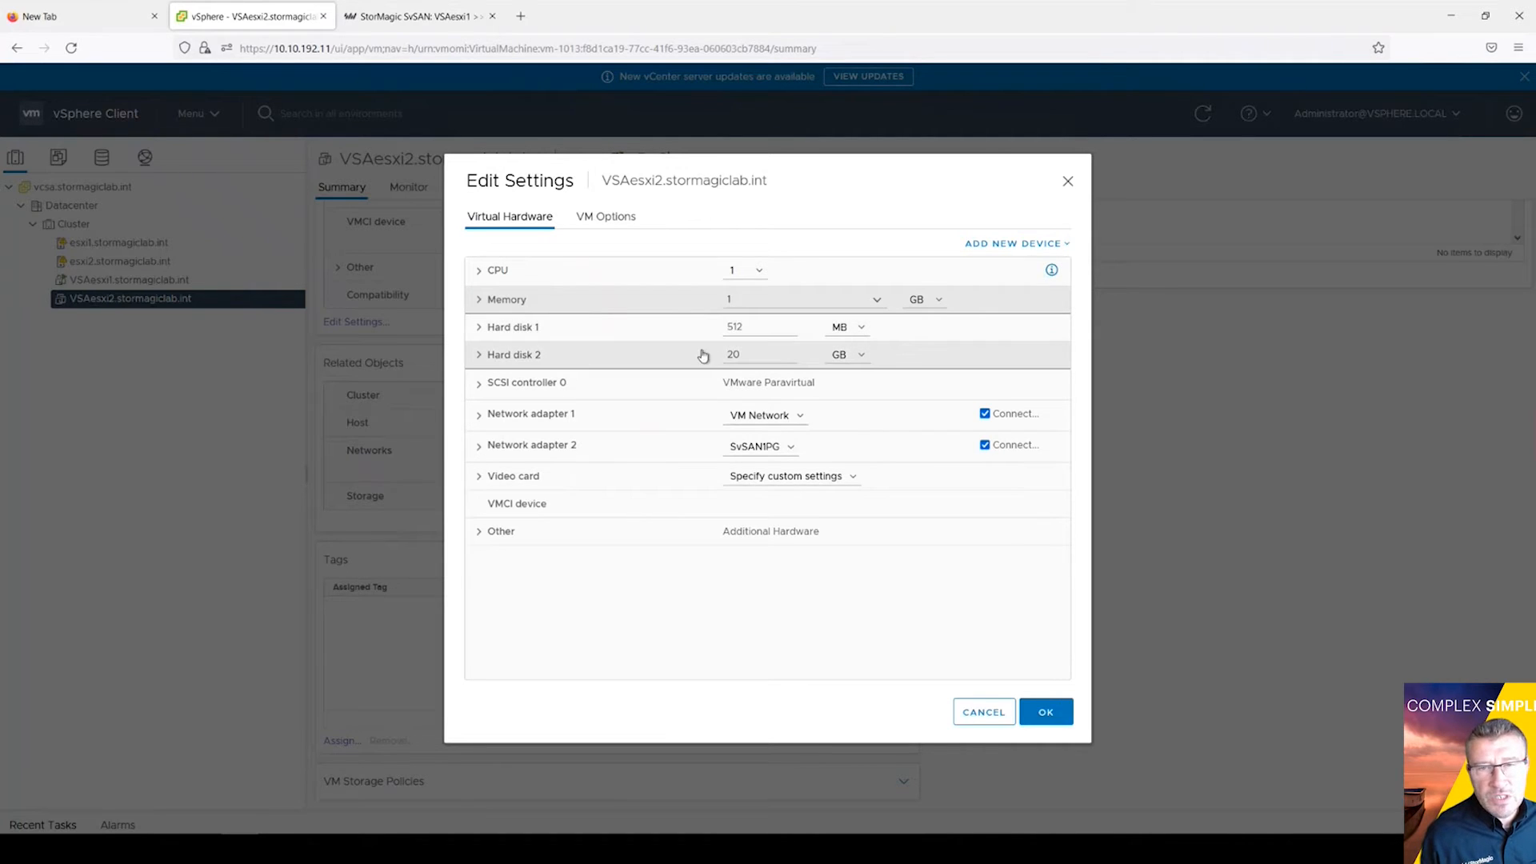
left_click(1002, 244)
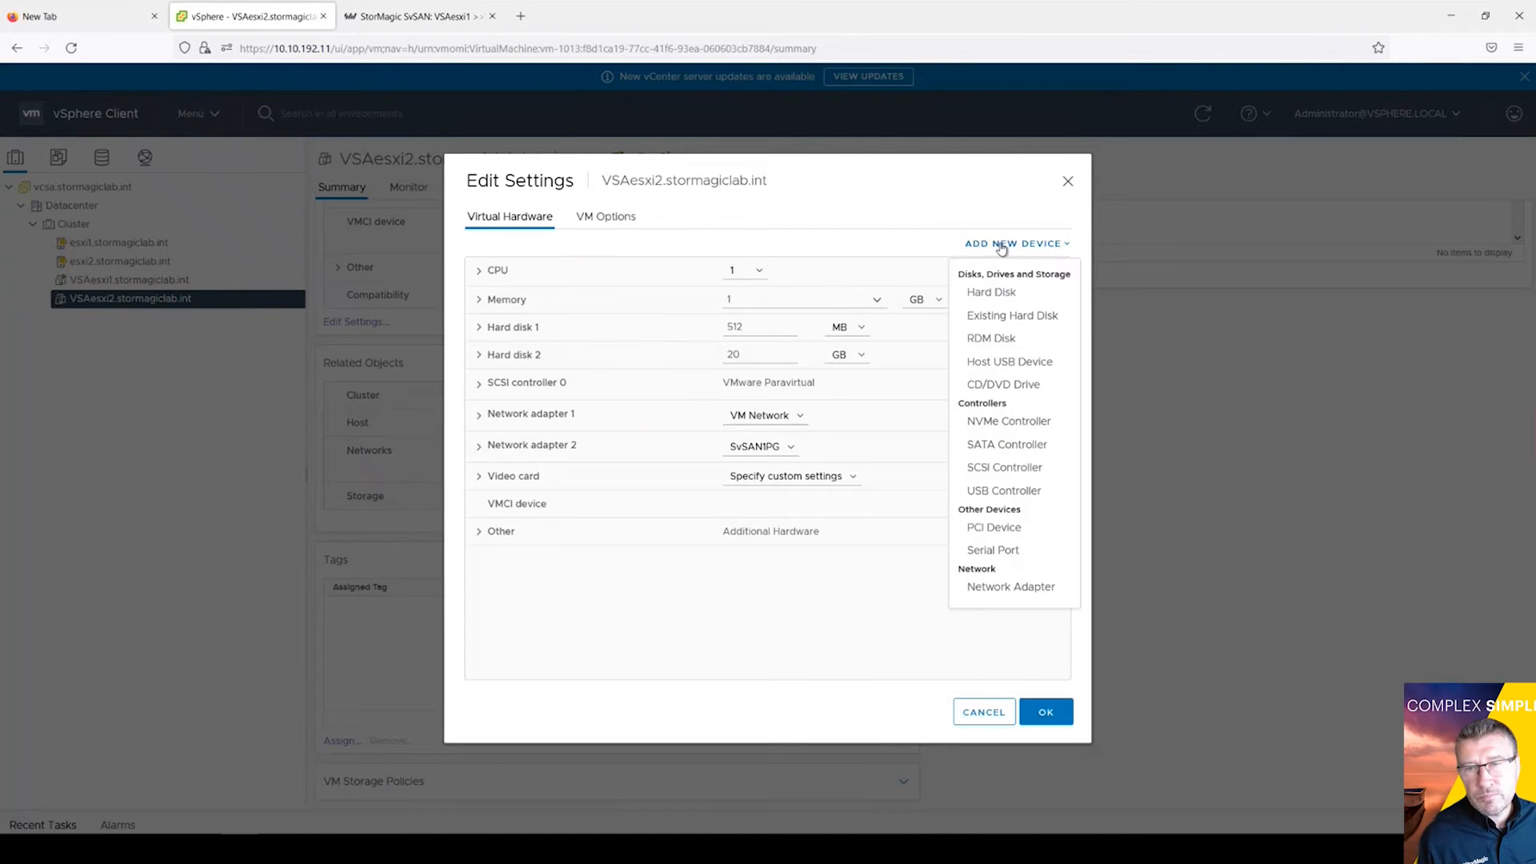
Step: Add an RDM disk of about 6280 GB to VSAesxi2 from the 6.13 TB Local HP Disk LUN
left_click(990, 339)
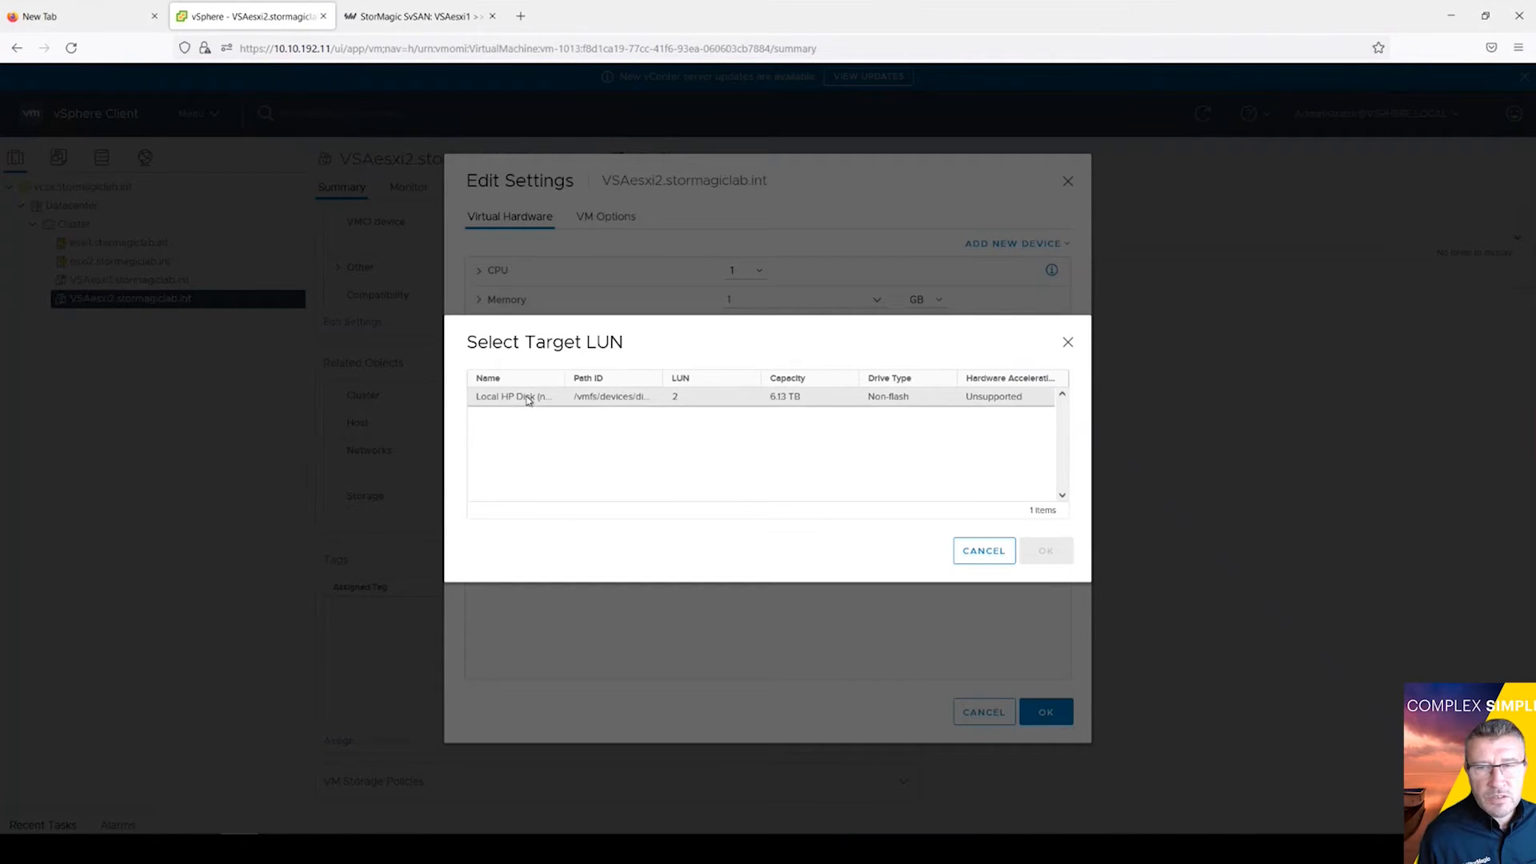
left_click(528, 398)
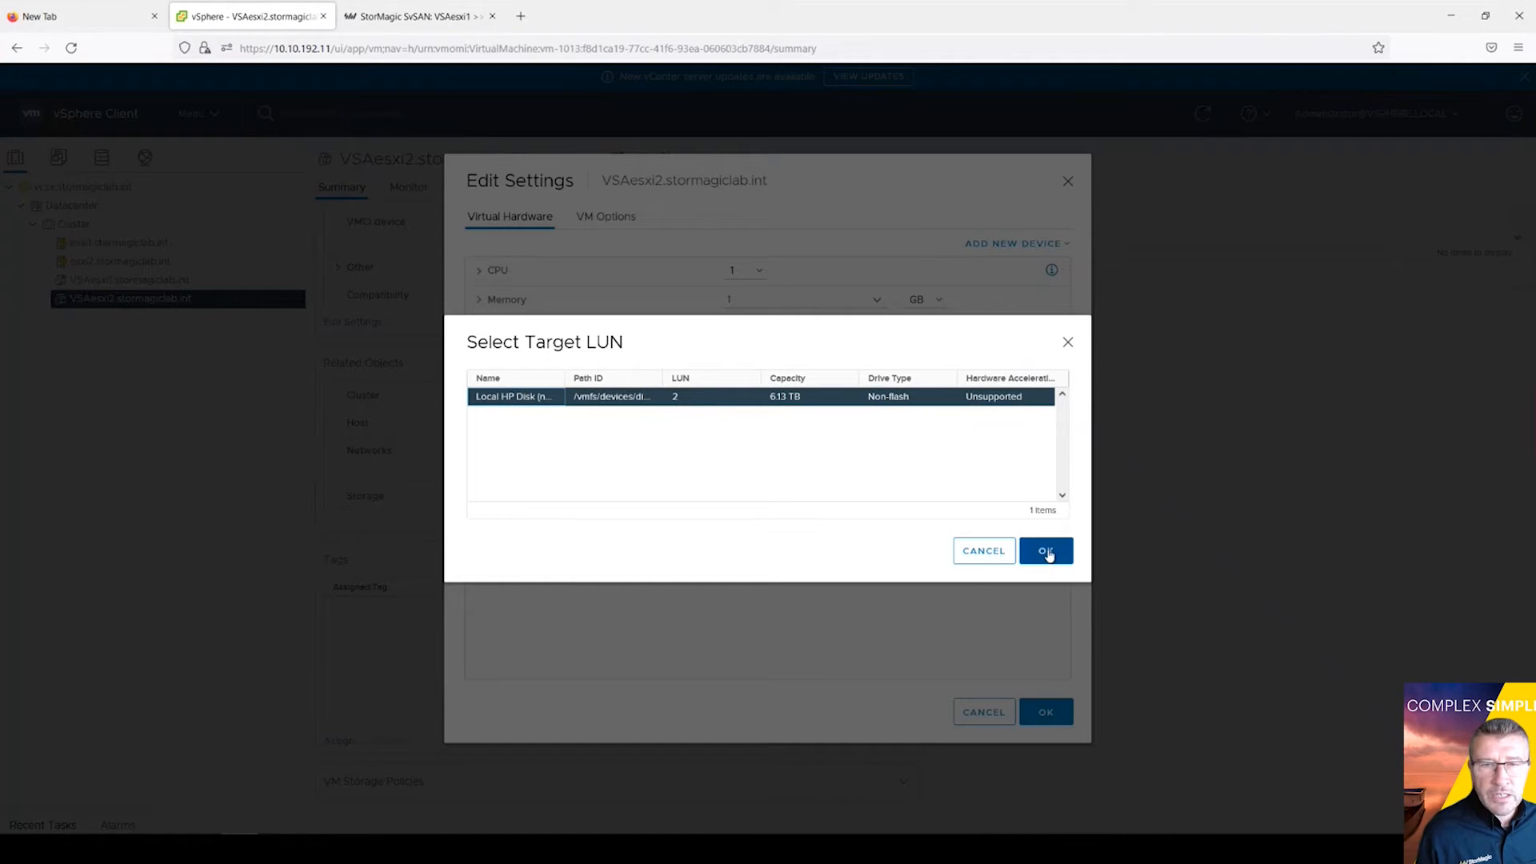
left_click(1046, 552)
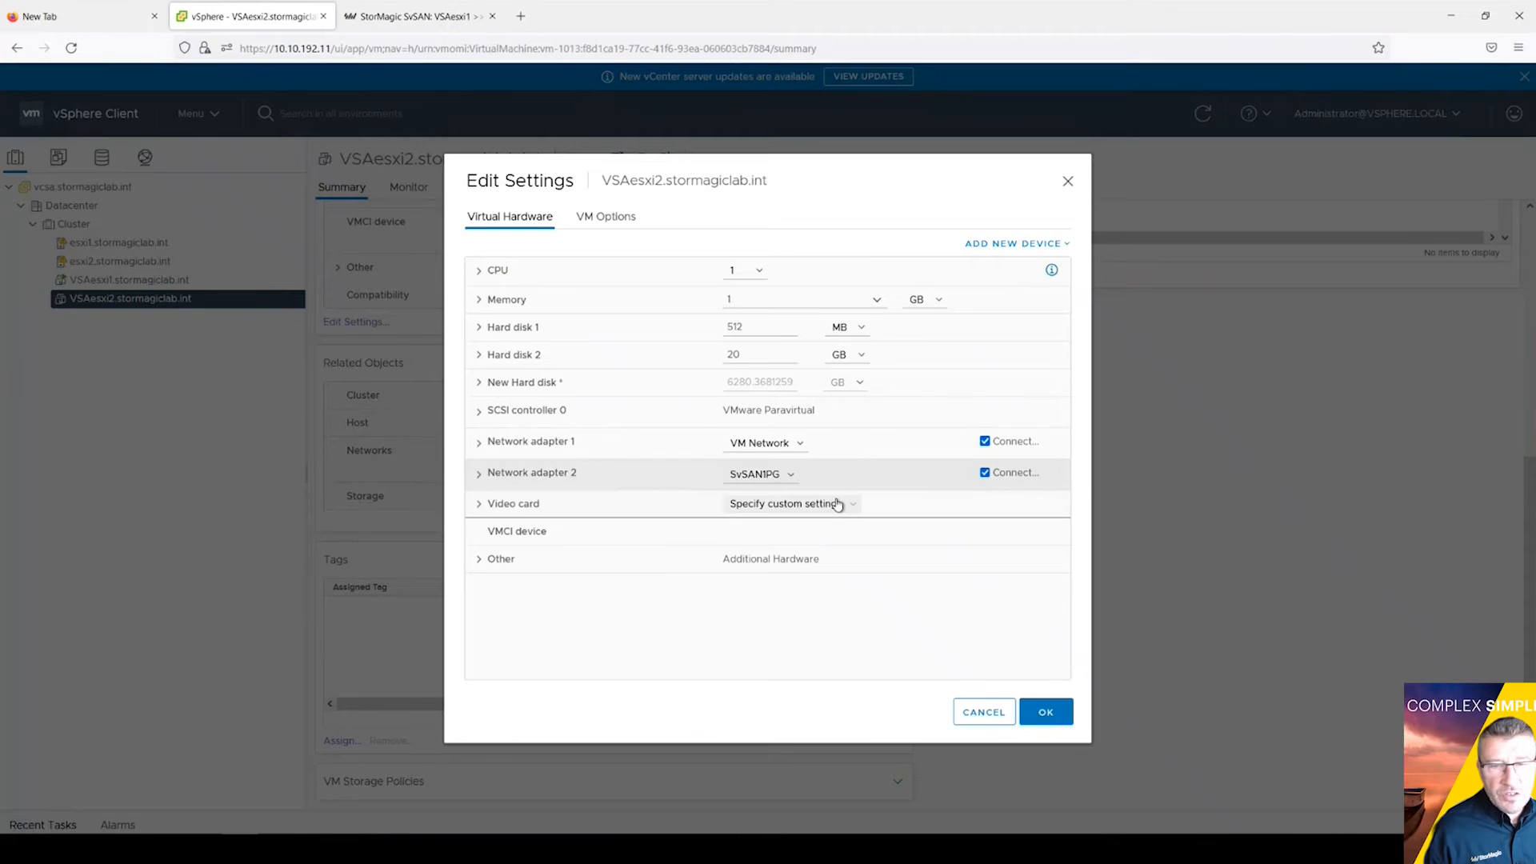
Step: Add a VMXNET 3 network adapter on SvSAN2PG to VSAesxi2 and save the VM settings
left_click(1010, 243)
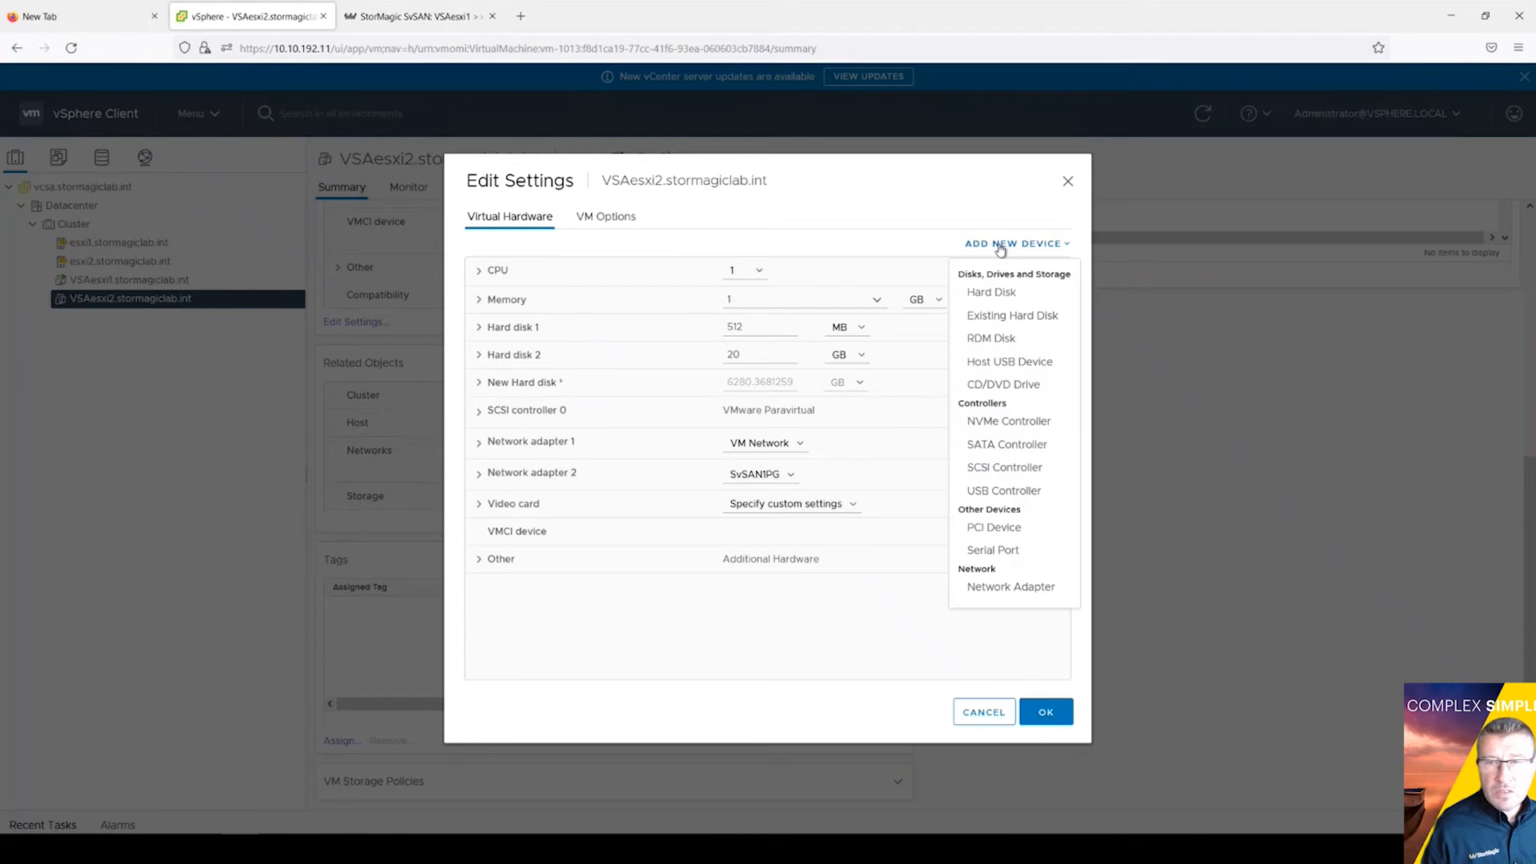
left_click(1036, 593)
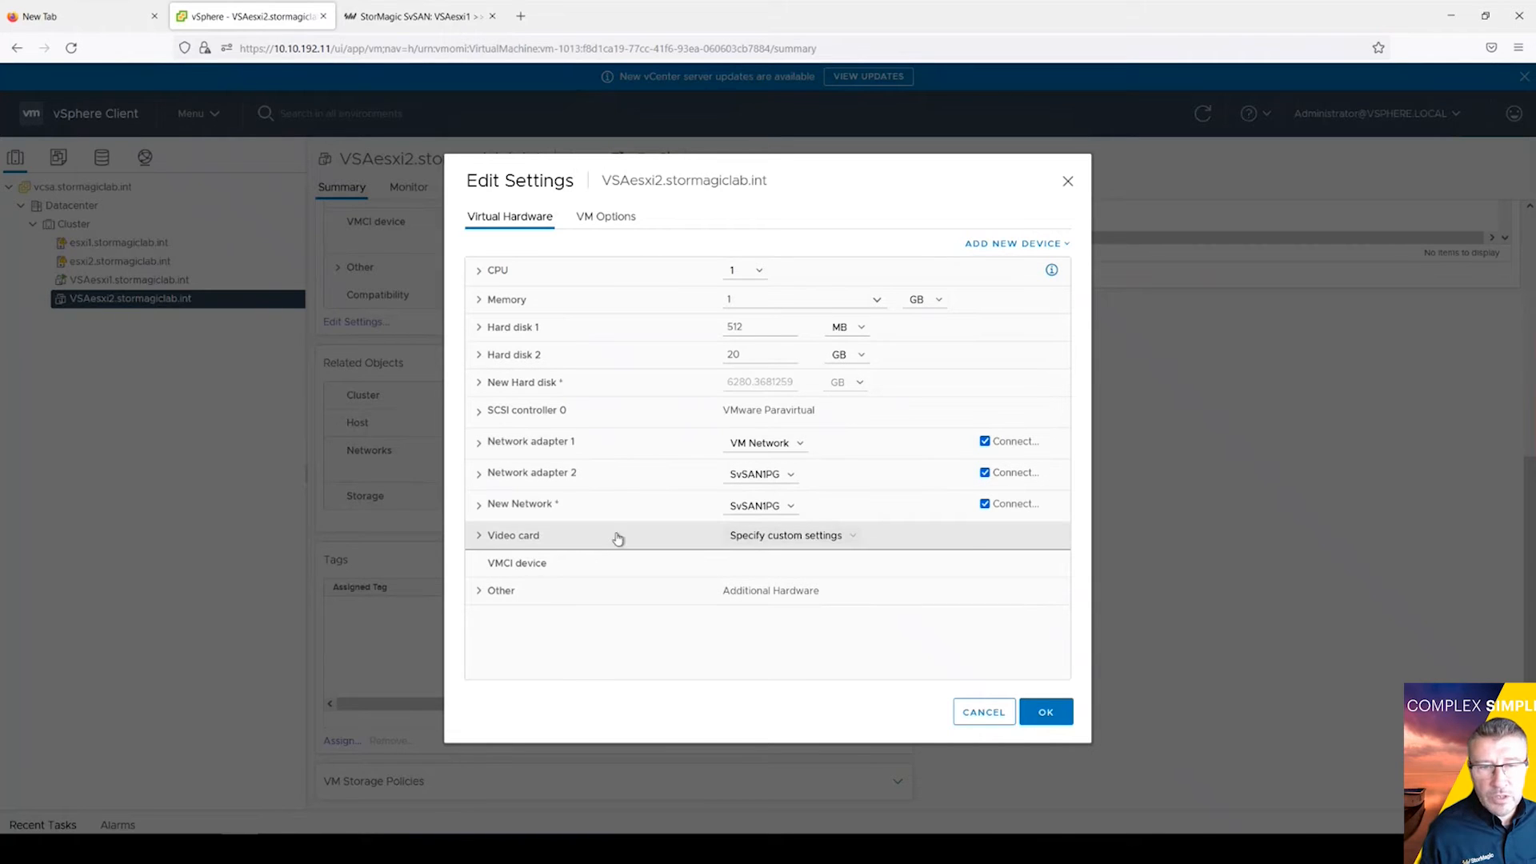
left_click(481, 506)
left_click(791, 486)
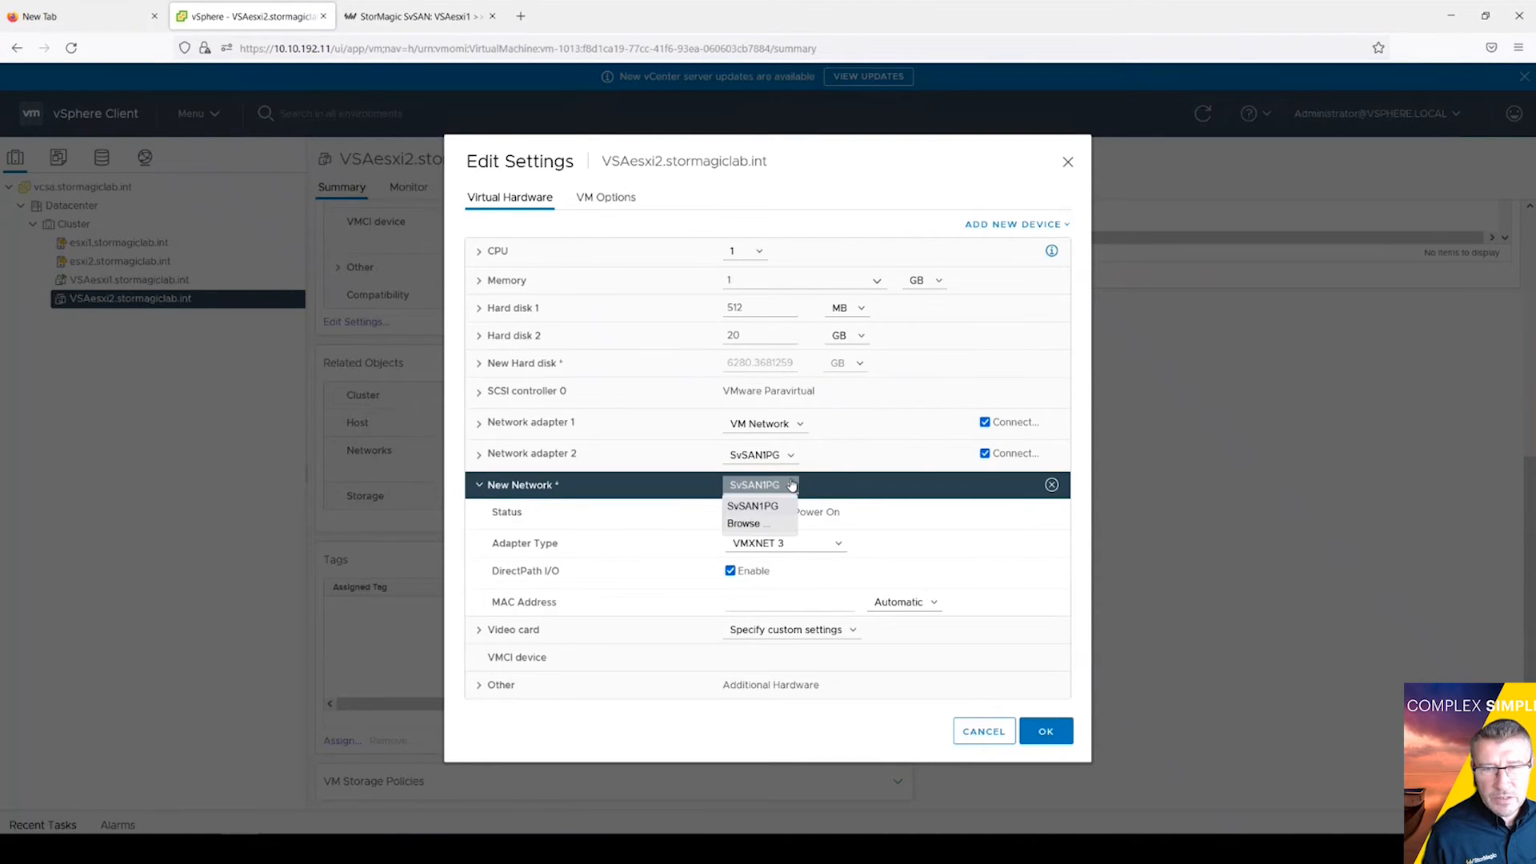
left_click(747, 523)
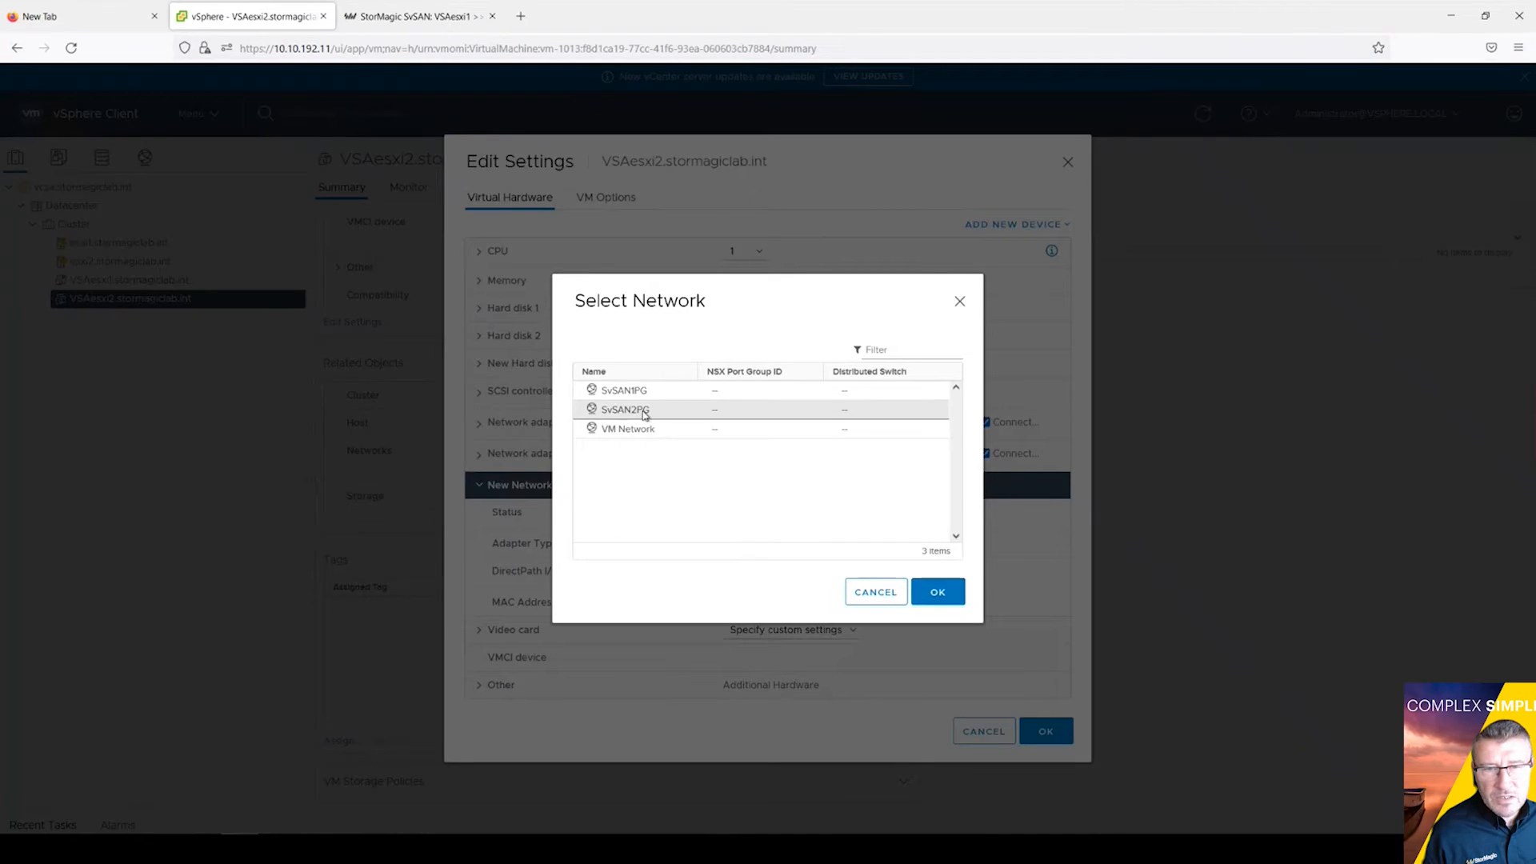
left_click(643, 412)
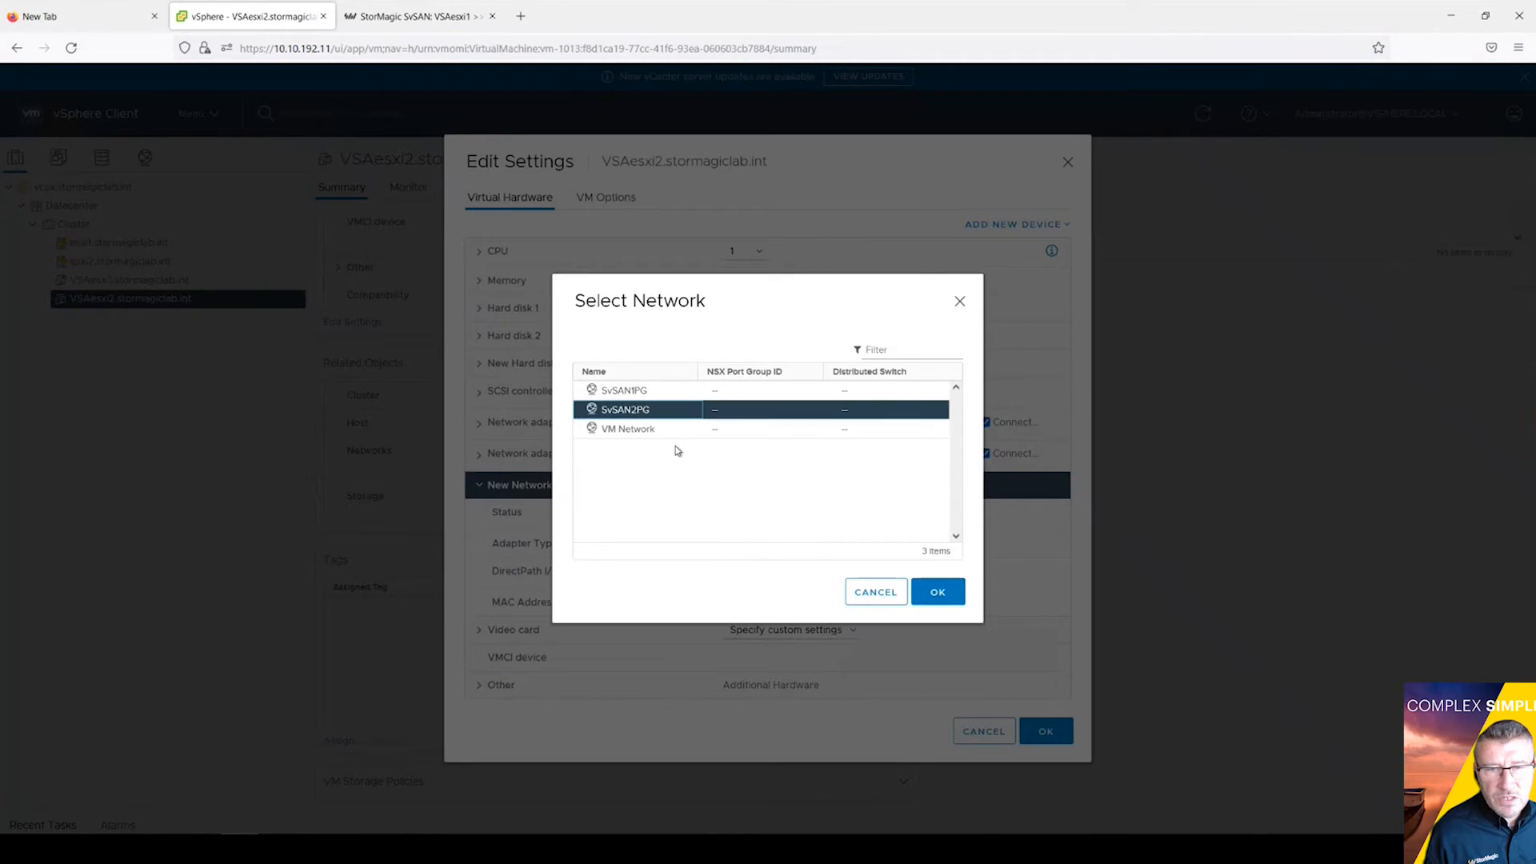
left_click(938, 592)
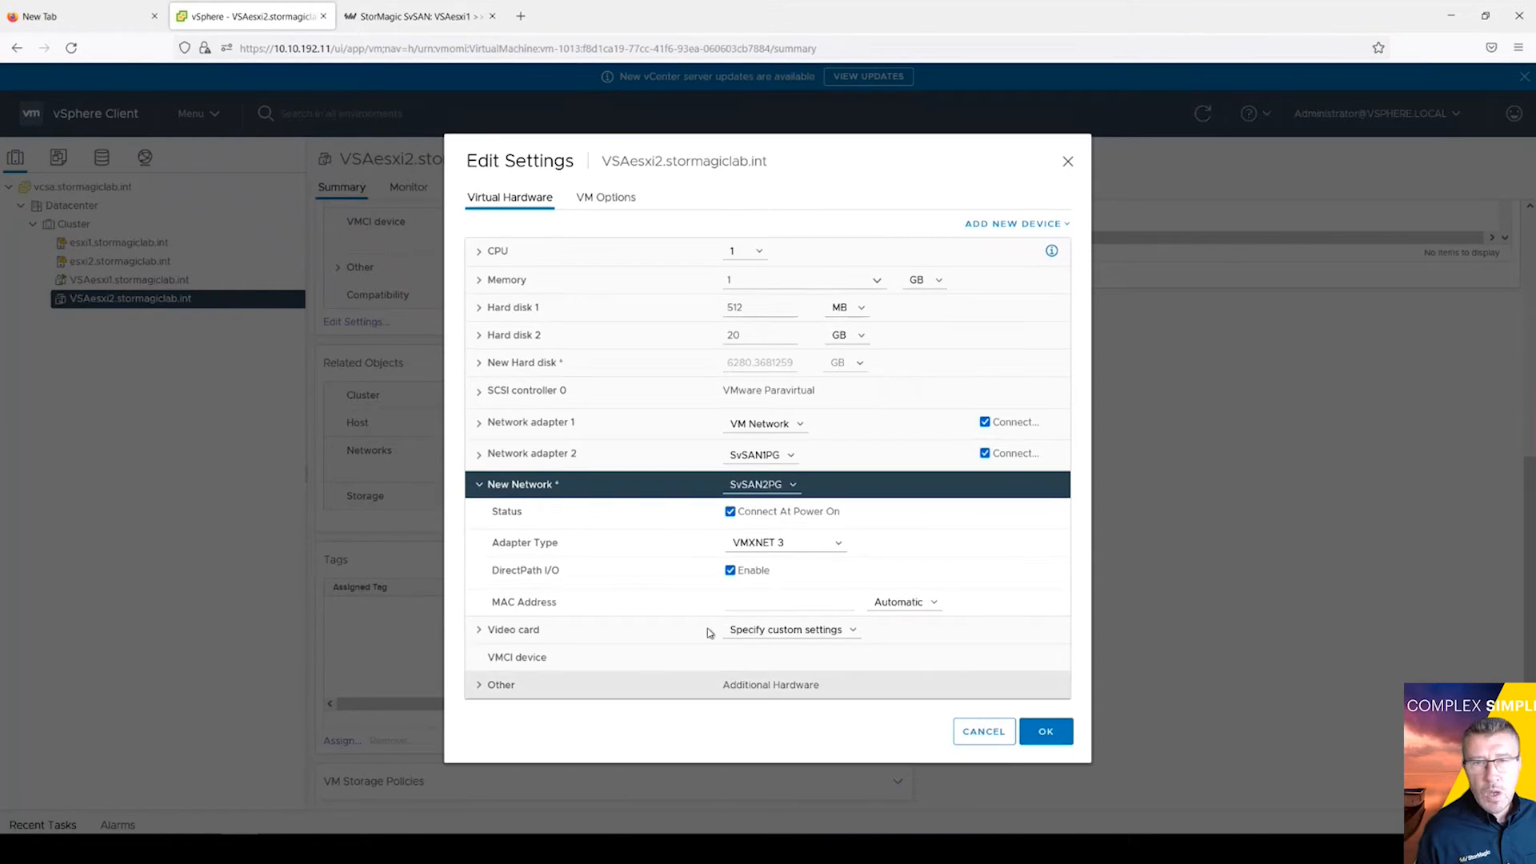
left_click(1050, 734)
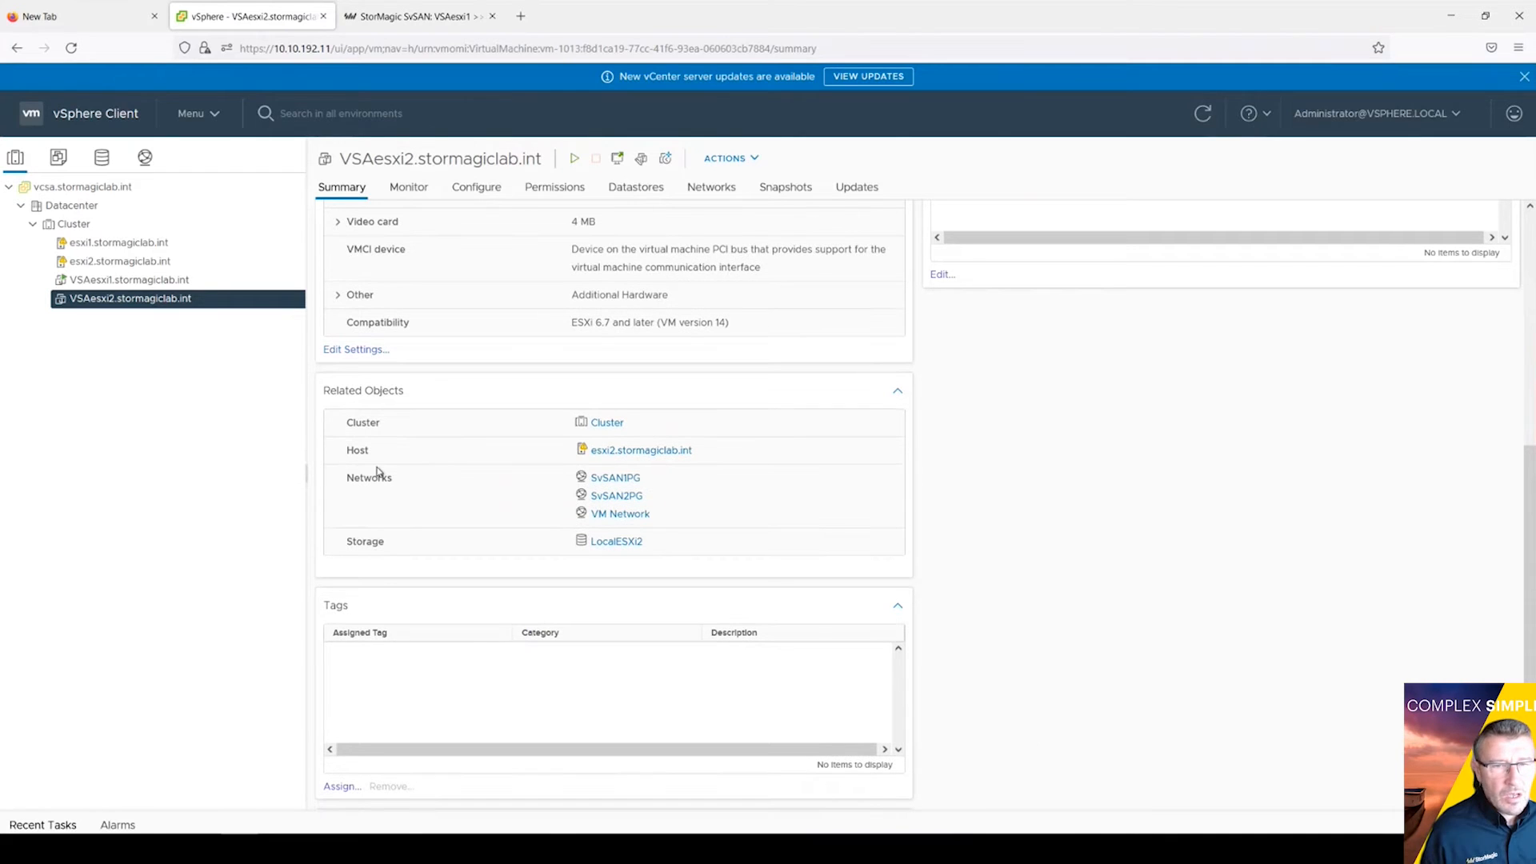
Step: Power on VSAesxi2 and review its Summary showing adapters on VM Network, SvSAN1PG and SvSAN2PG
right_click(112, 304)
mouse_move(160, 291)
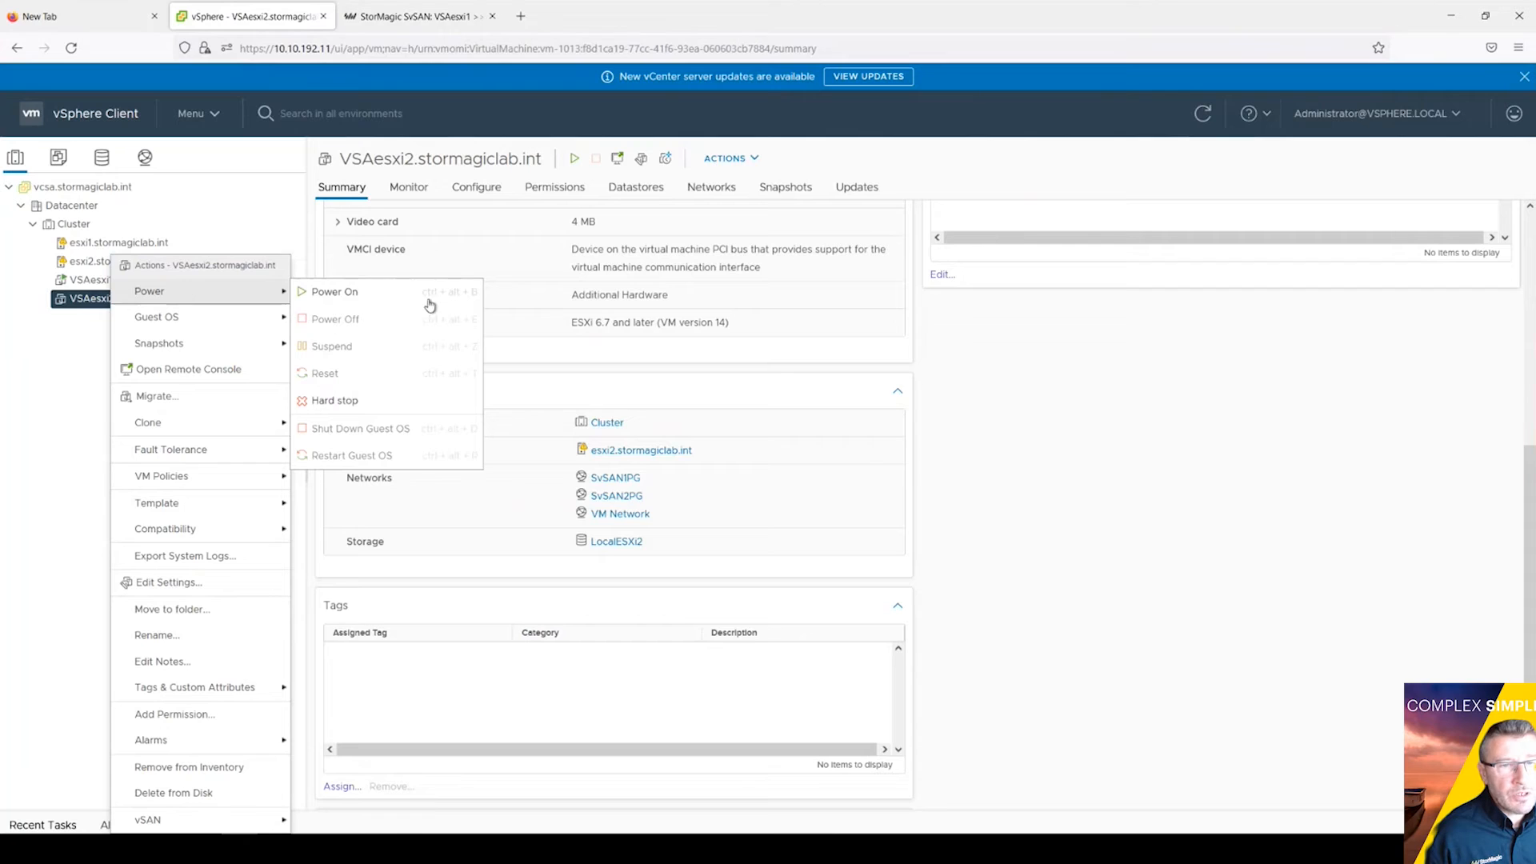
left_click(381, 297)
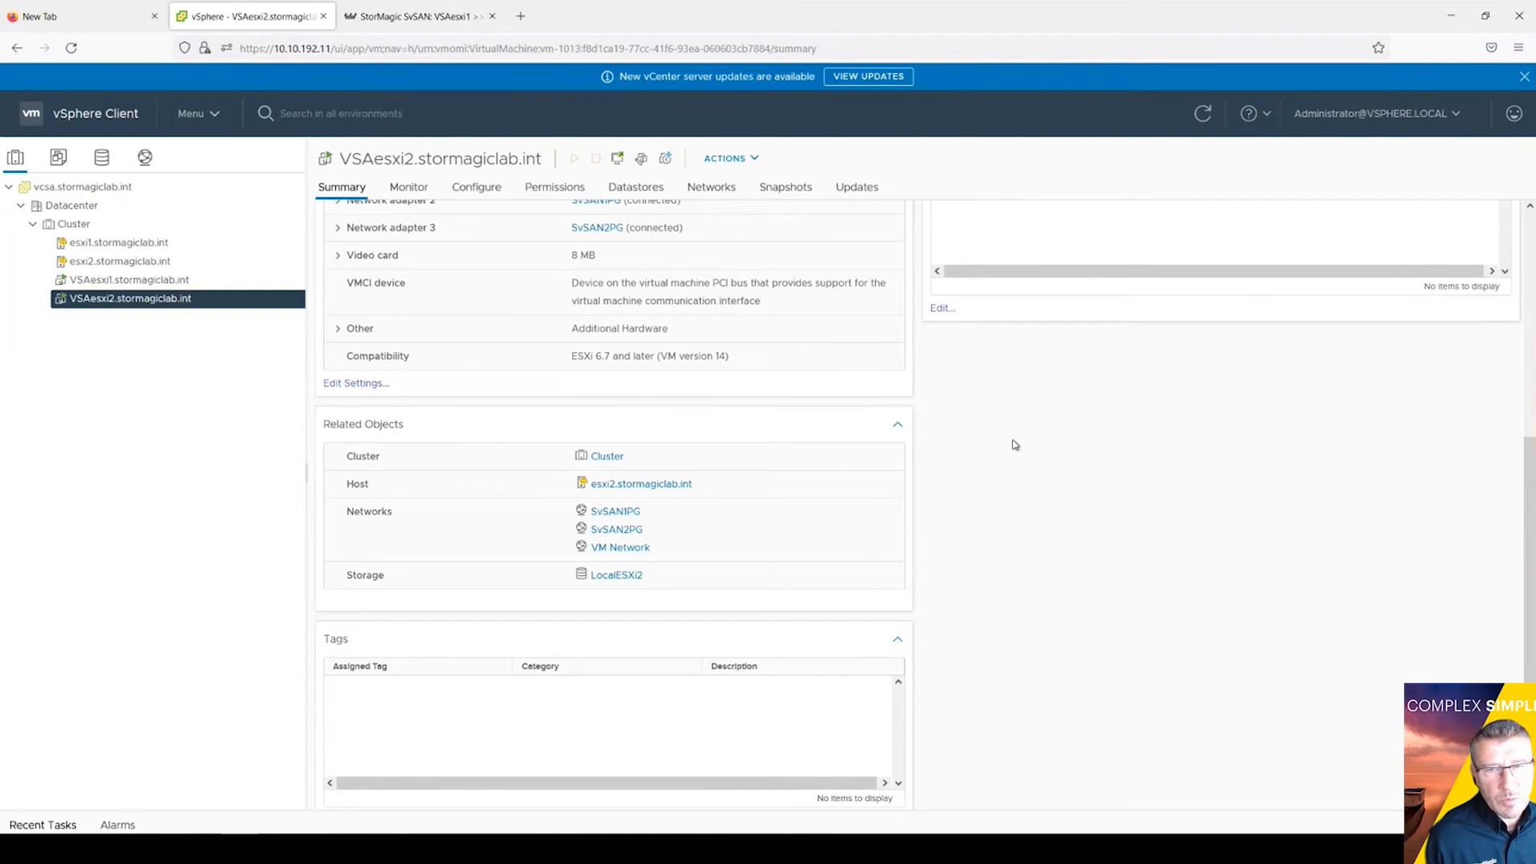
scroll(1016, 445, "up", 3)
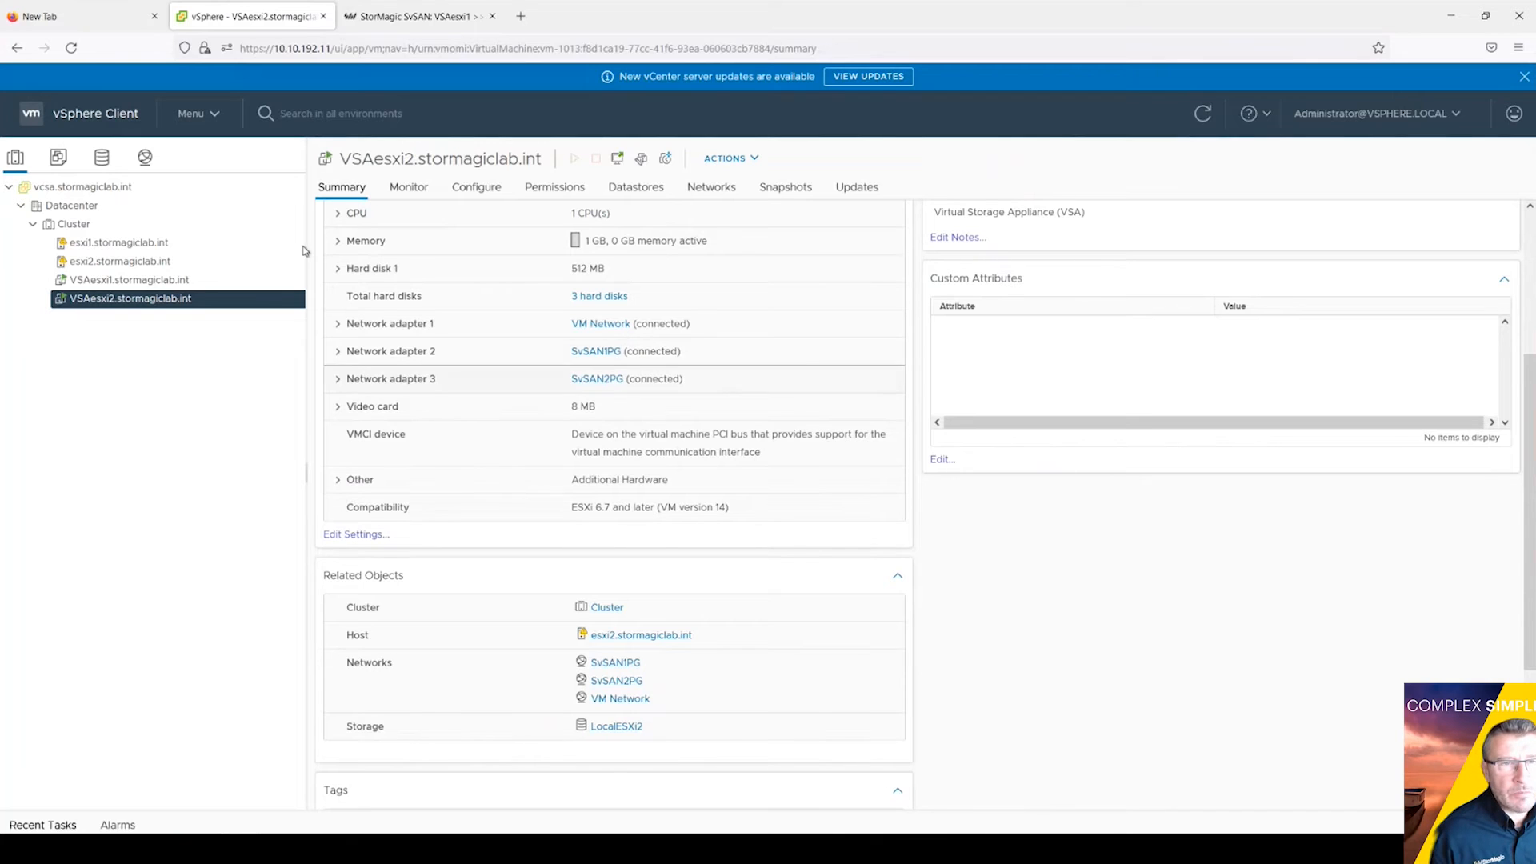
scroll(411, 285, "up", 2)
scroll(411, 288, "up", 2)
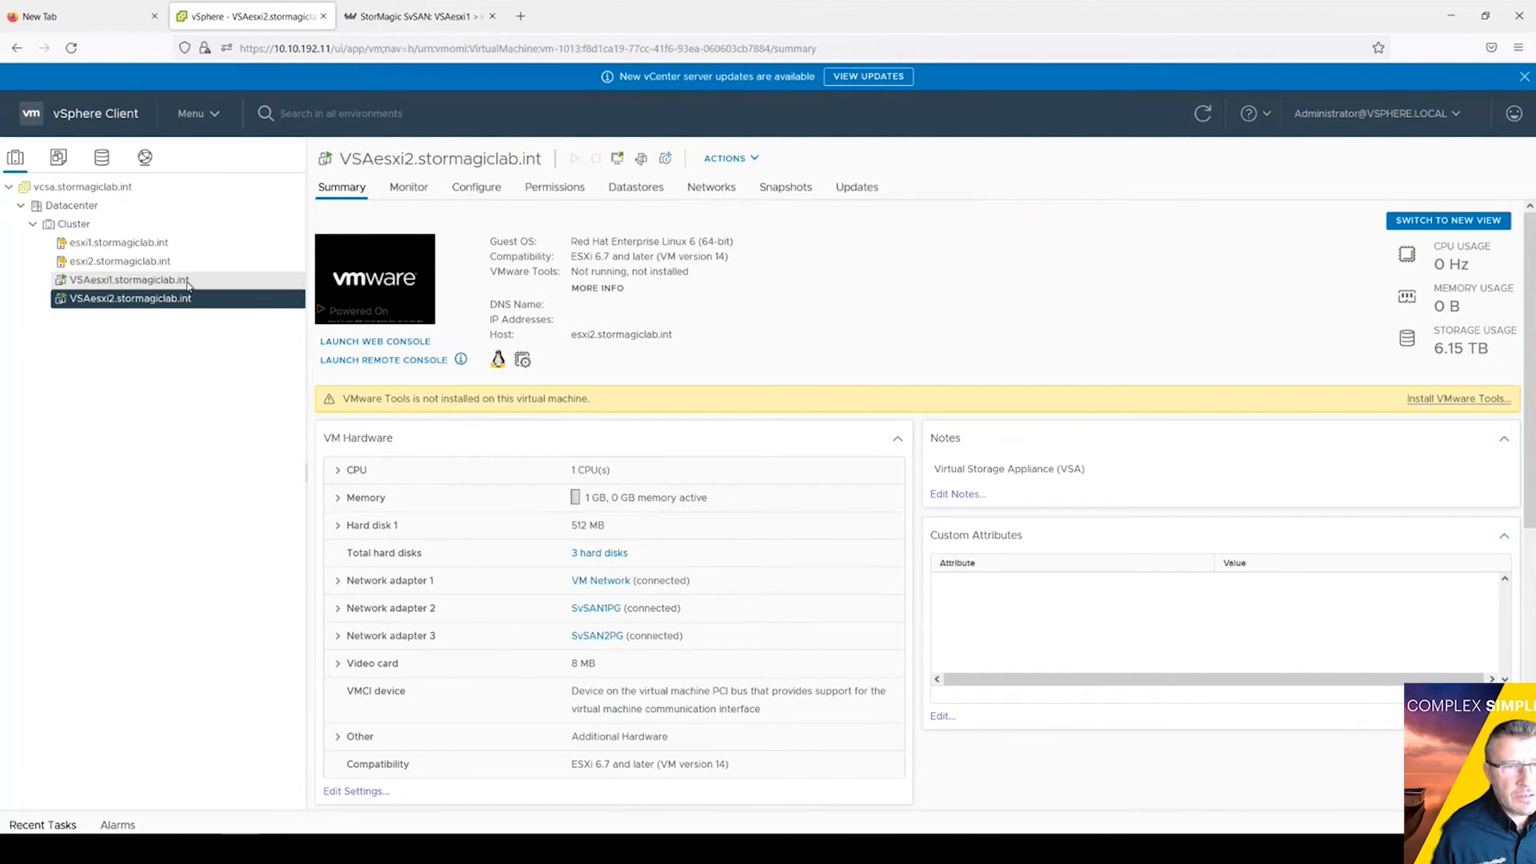
Step: Launch VSAesxi2's web console and open the appliance's Network Interfaces panel
left_click(382, 288)
left_click(935, 521)
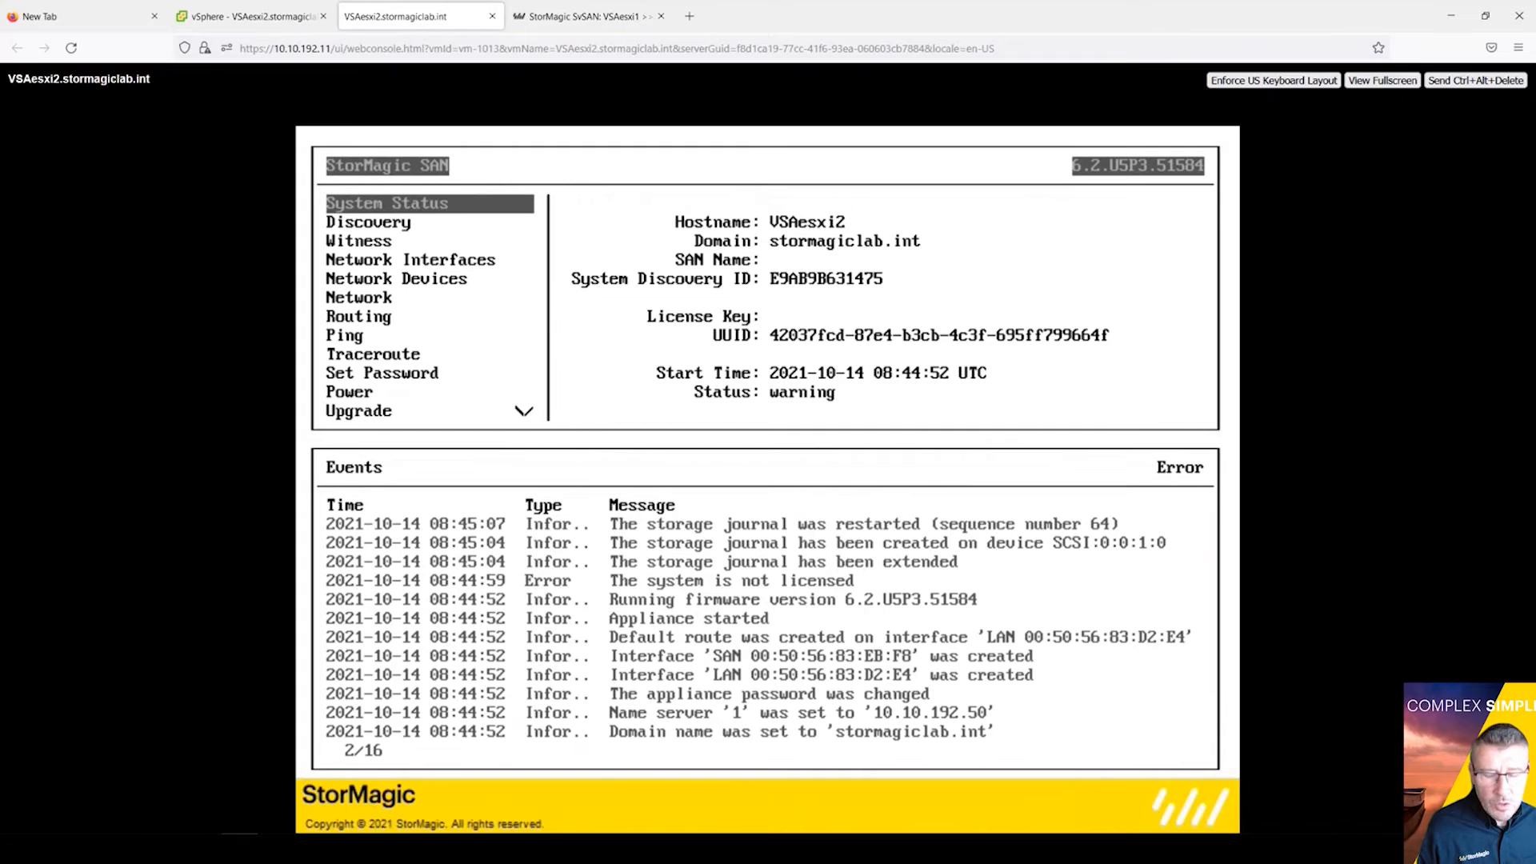
key("Down")
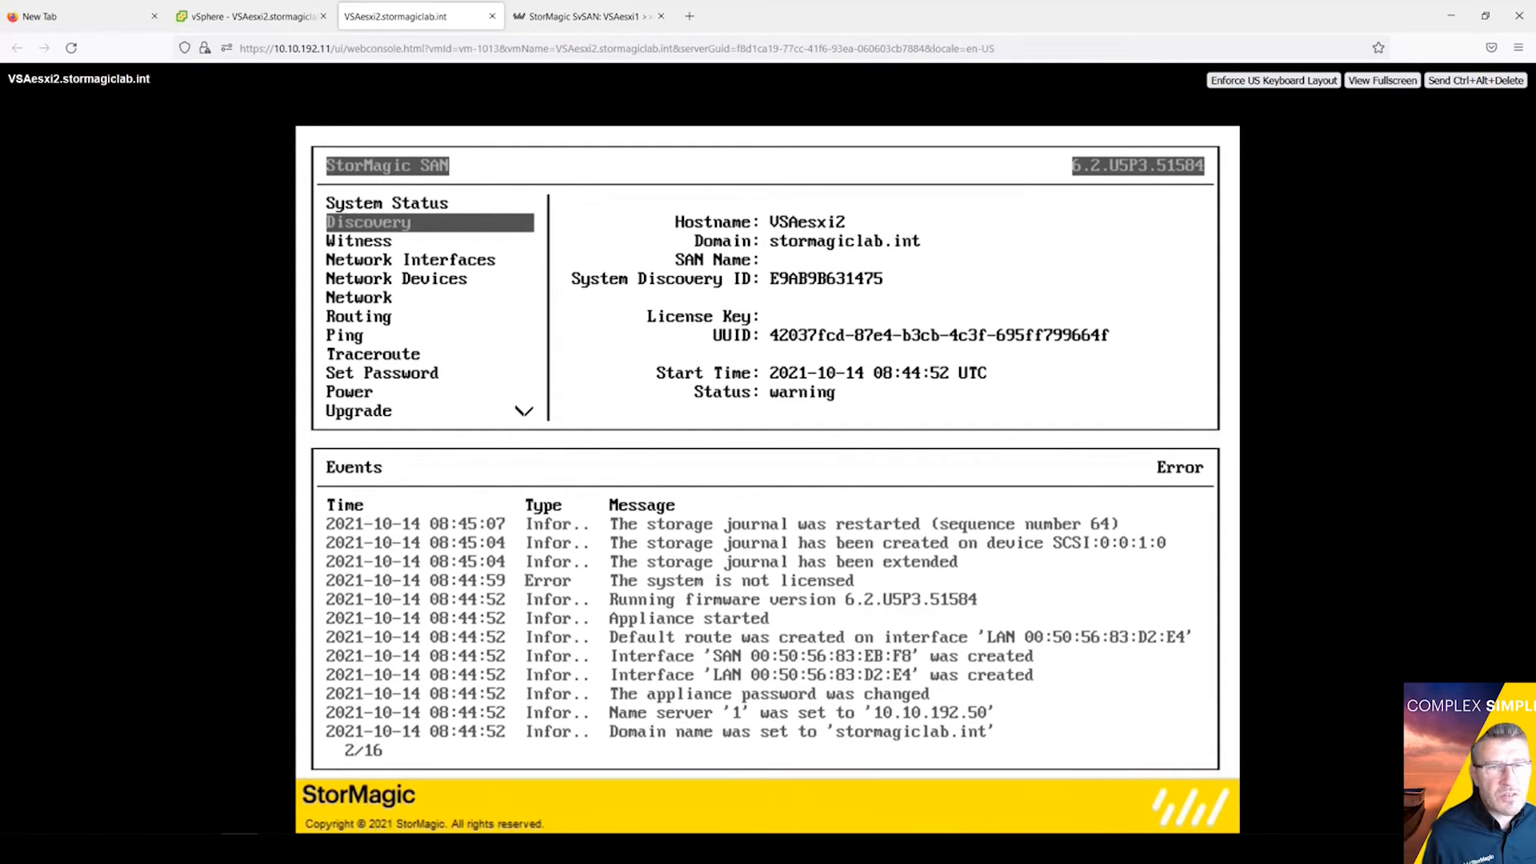
key("Down")
key("Down")
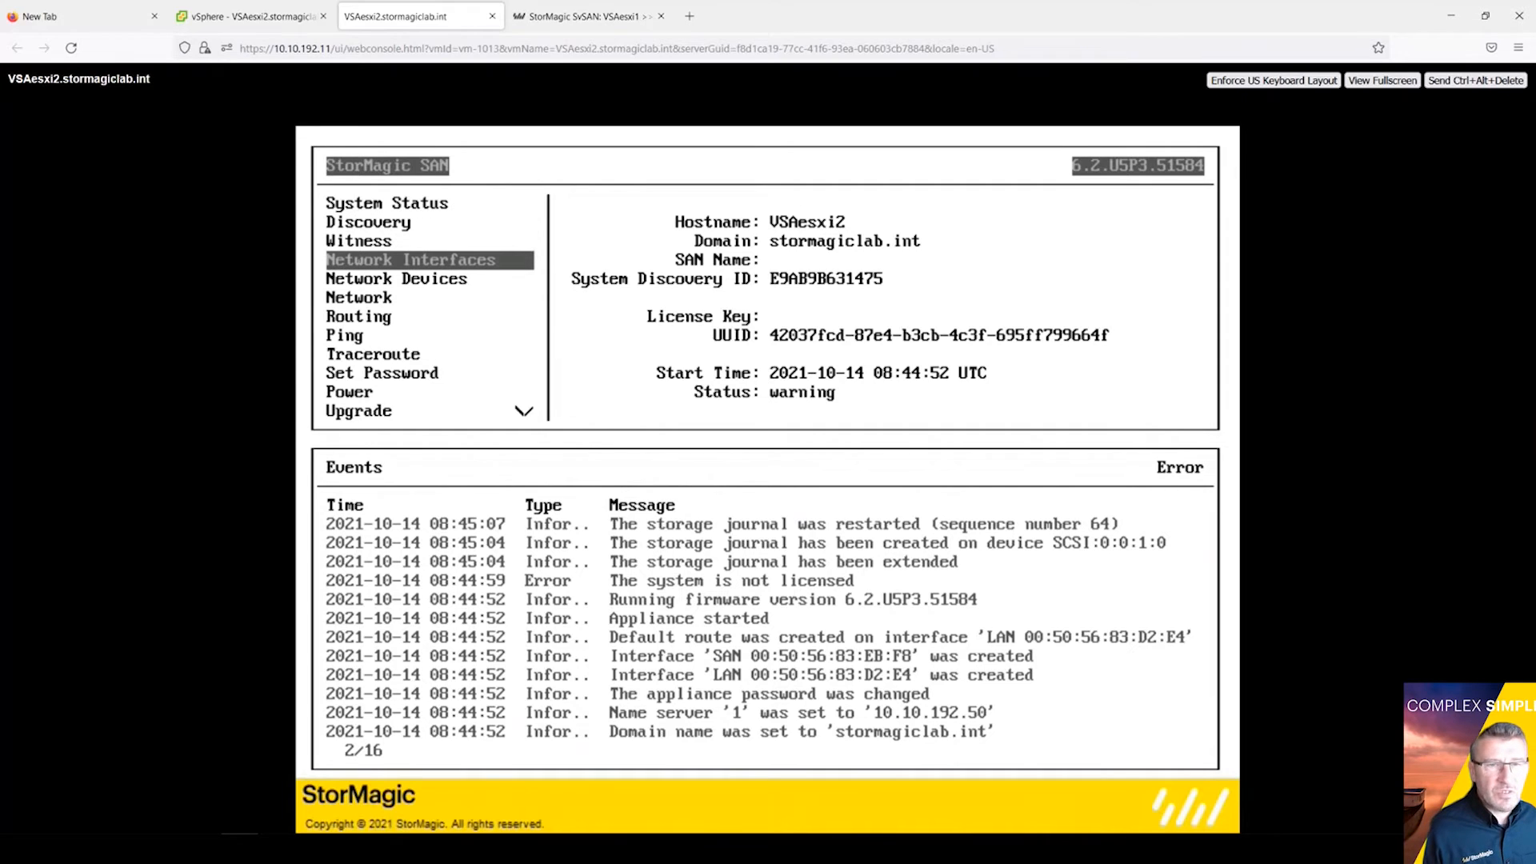
key("Return")
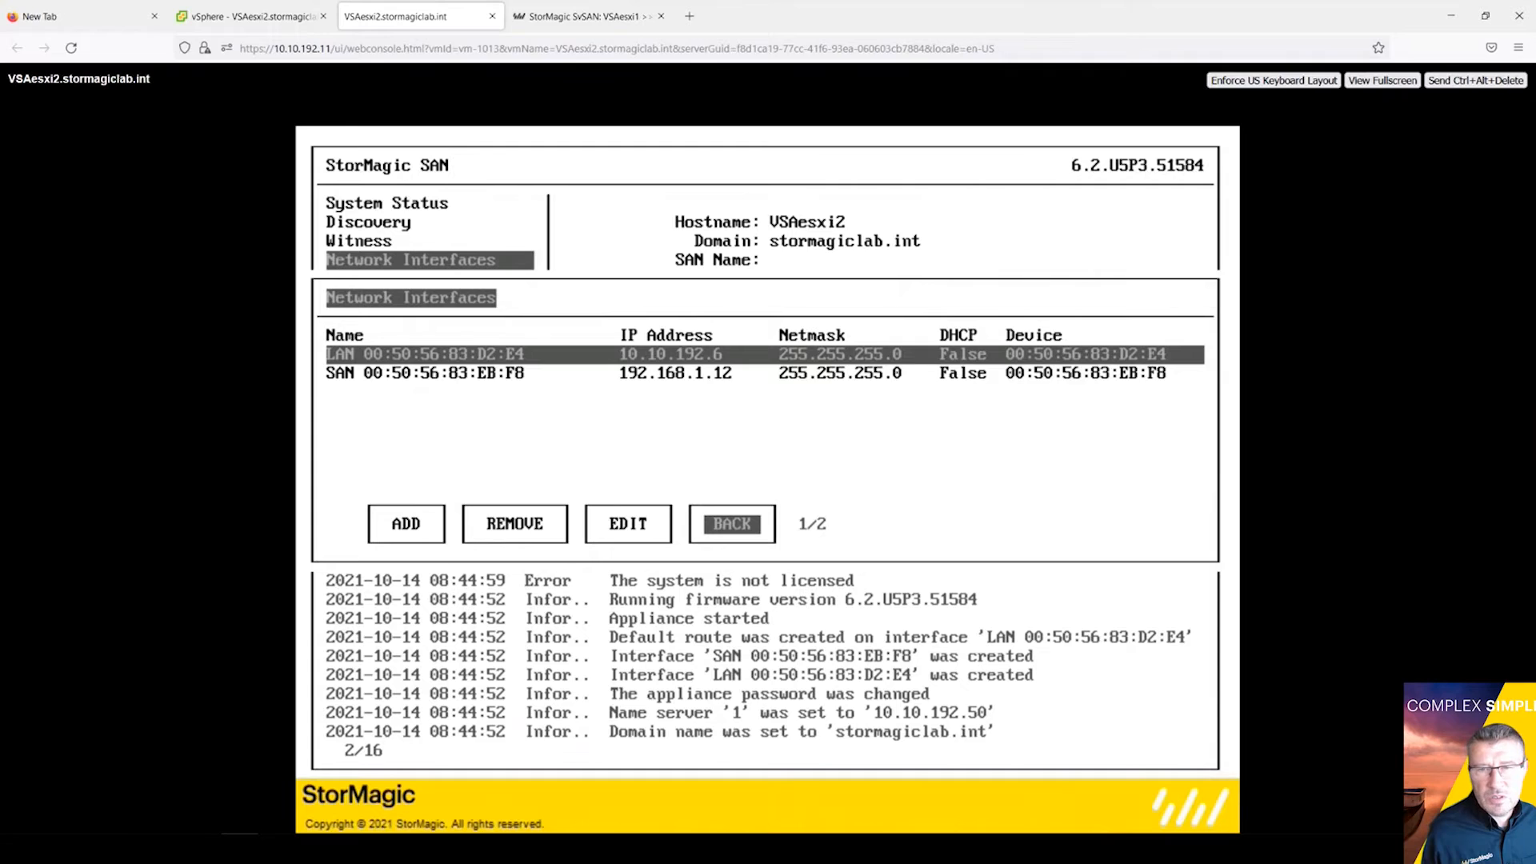
Step: Check the SAN row, then select the LAN interface and move focus to EDIT
key("Down")
key("Up")
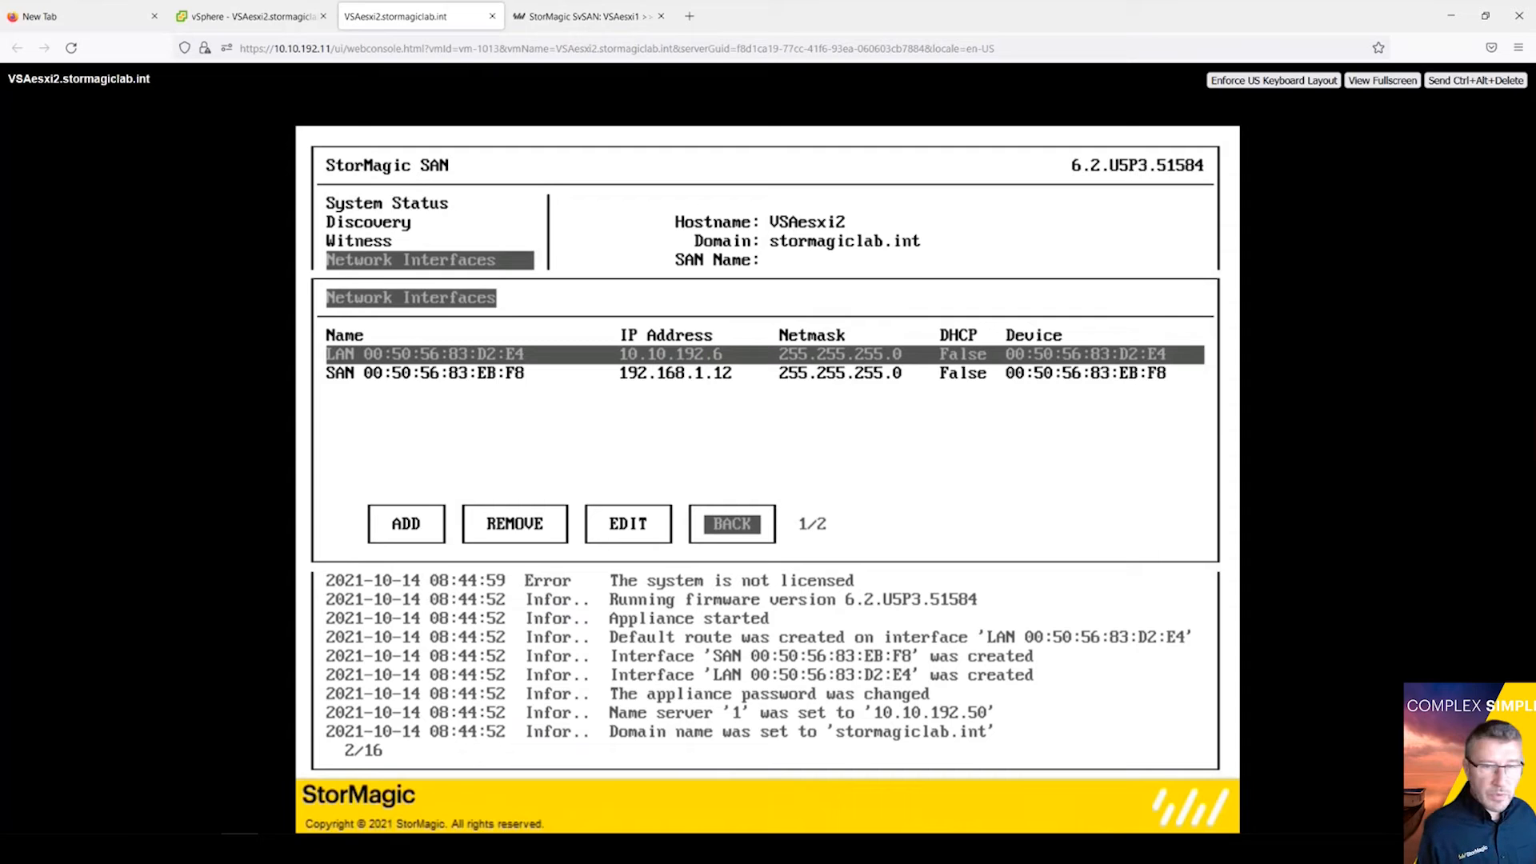
key("Tab")
key("Tab")
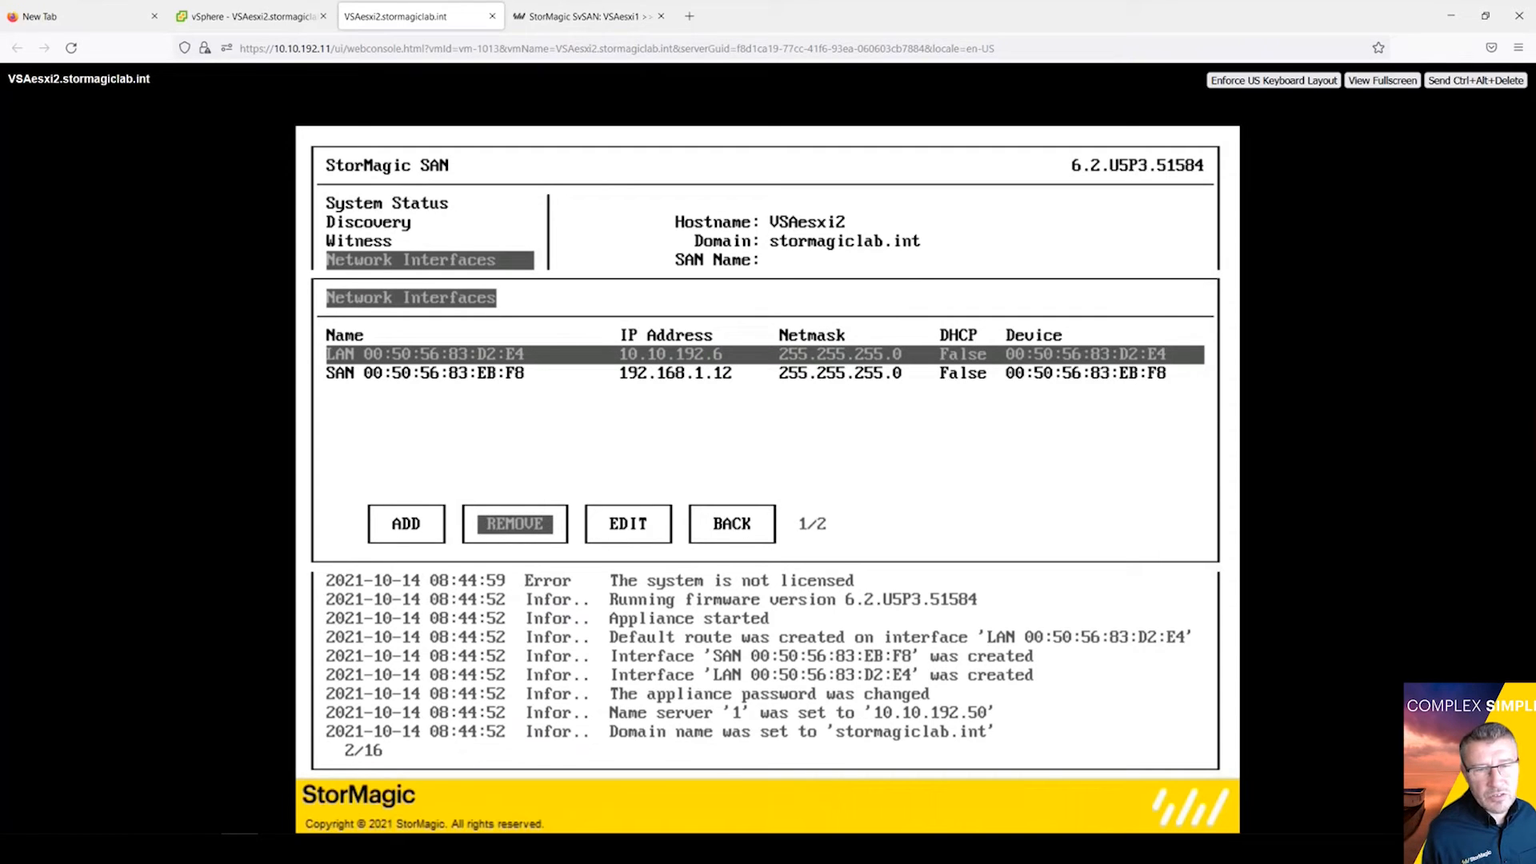
key("Tab")
Step: Open the LAN interface for editing, entering the appliance password
key("Return")
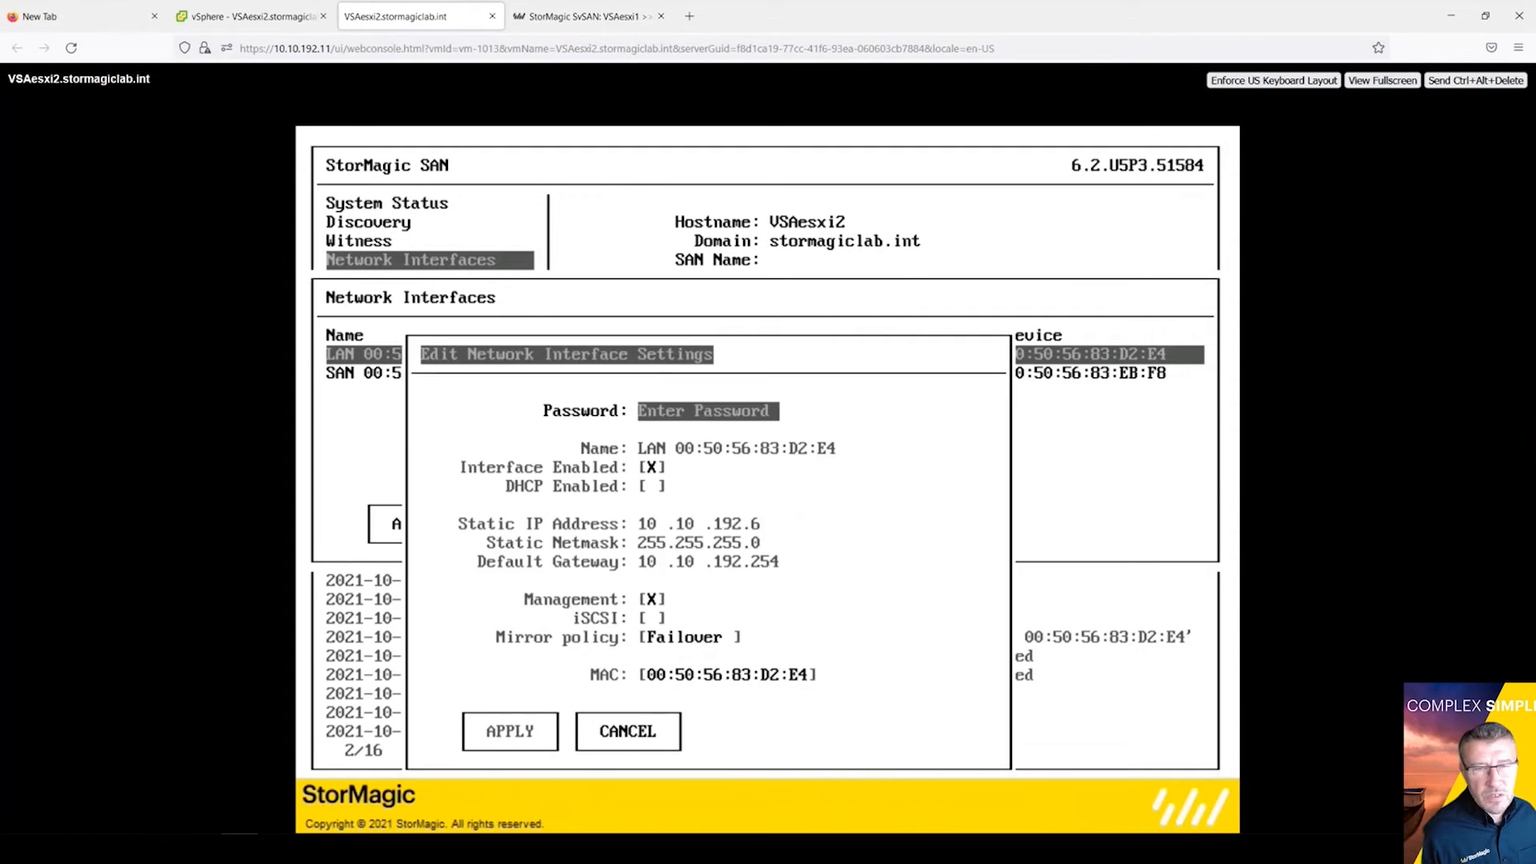
type("*")
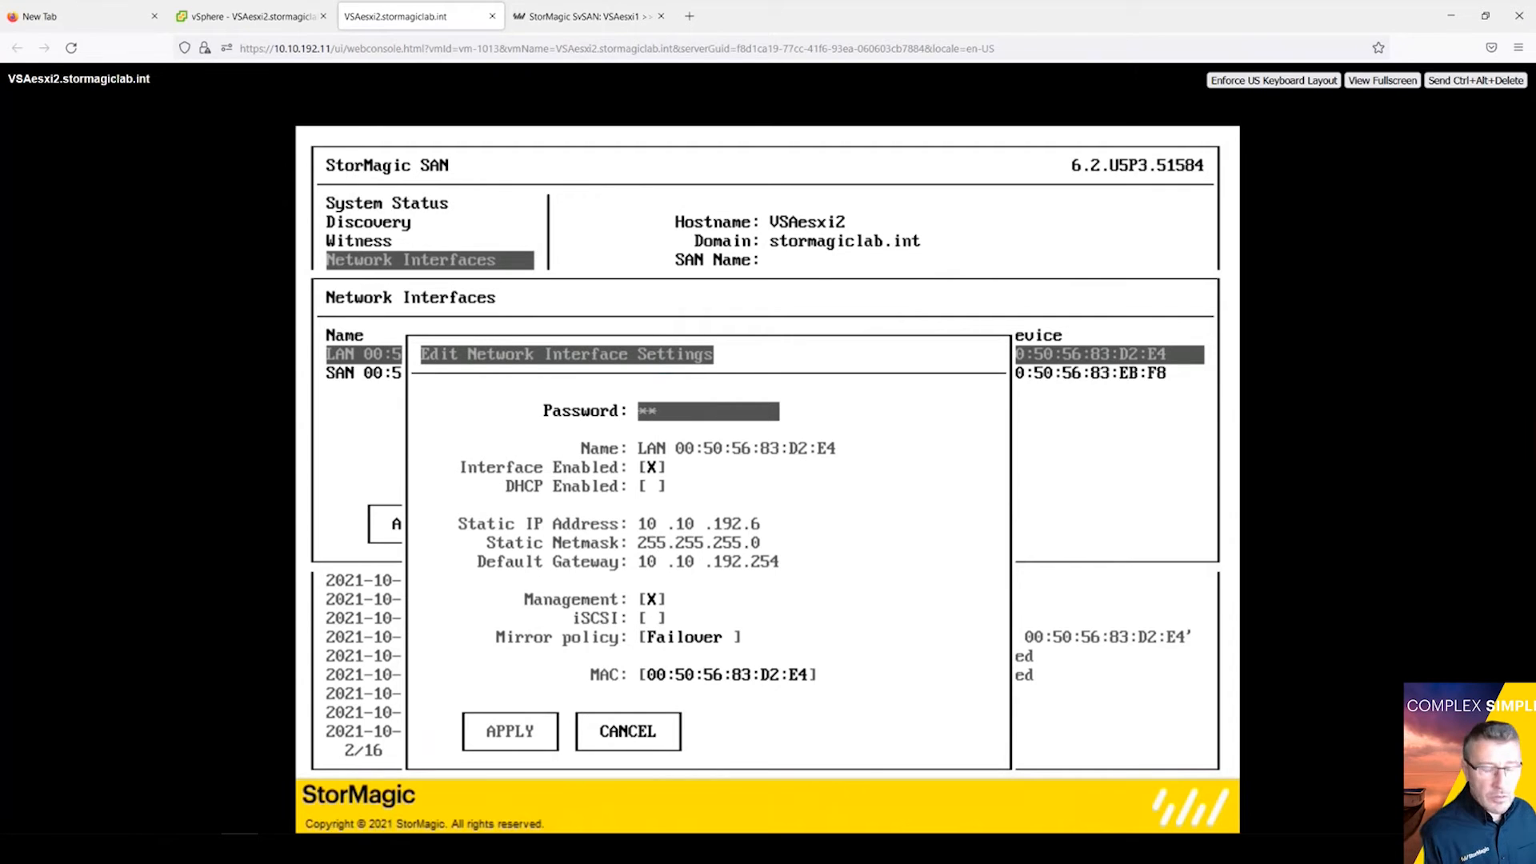
type("***")
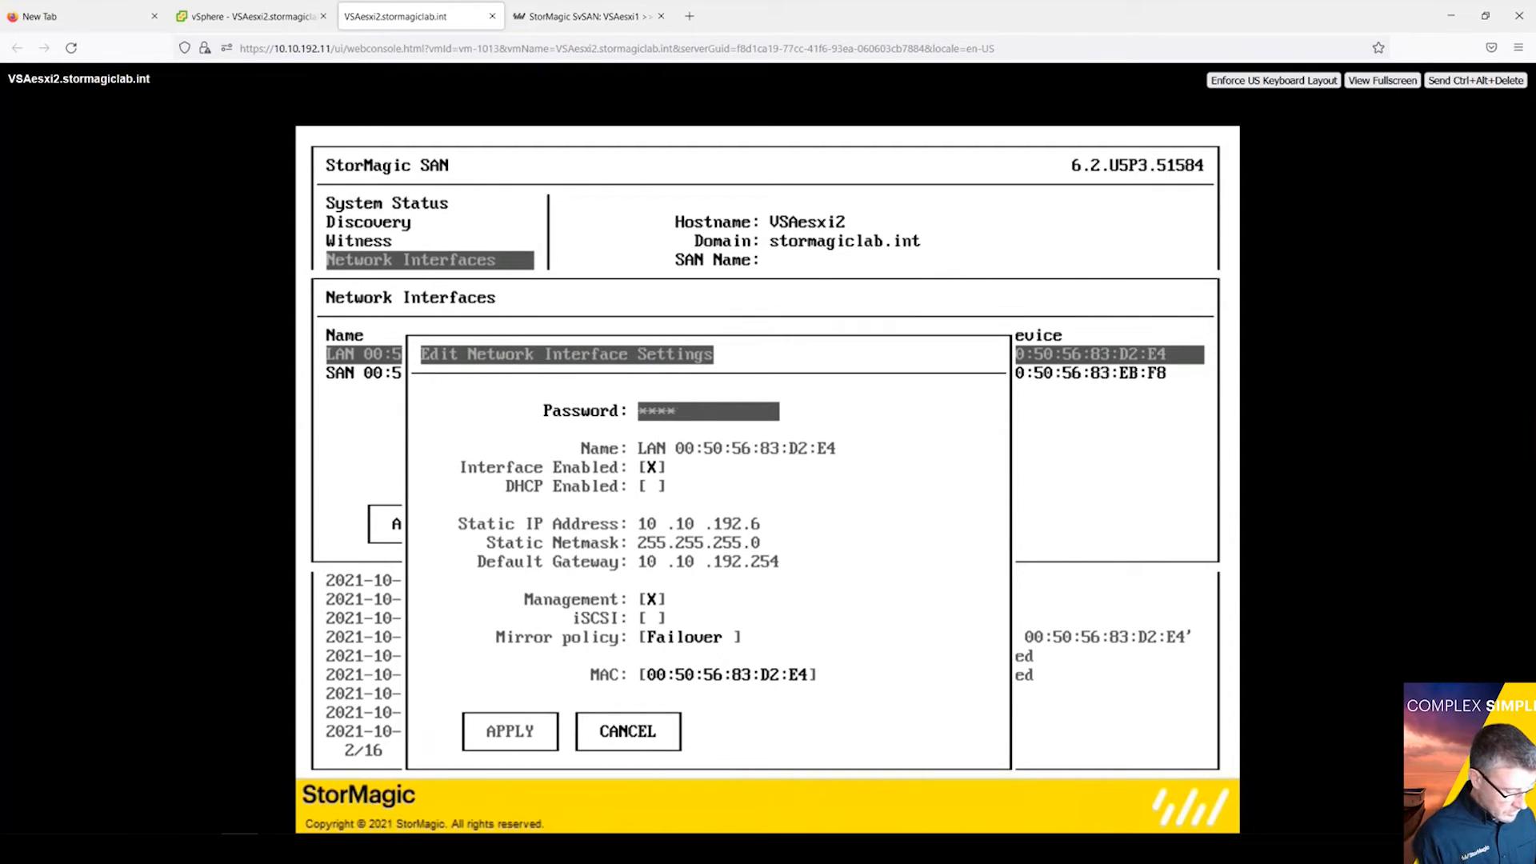
type("*****")
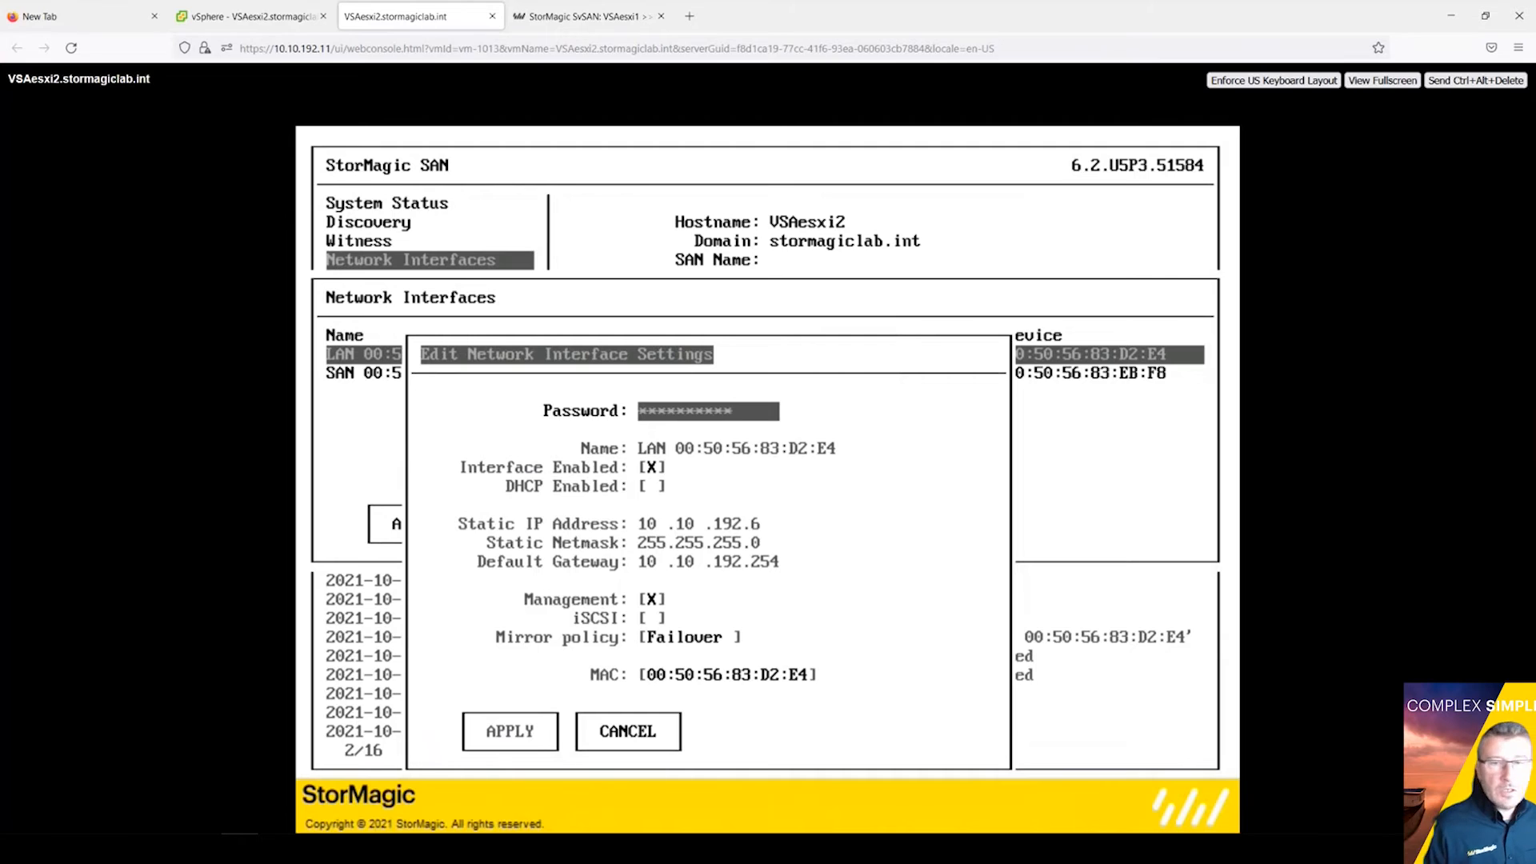
key("Return")
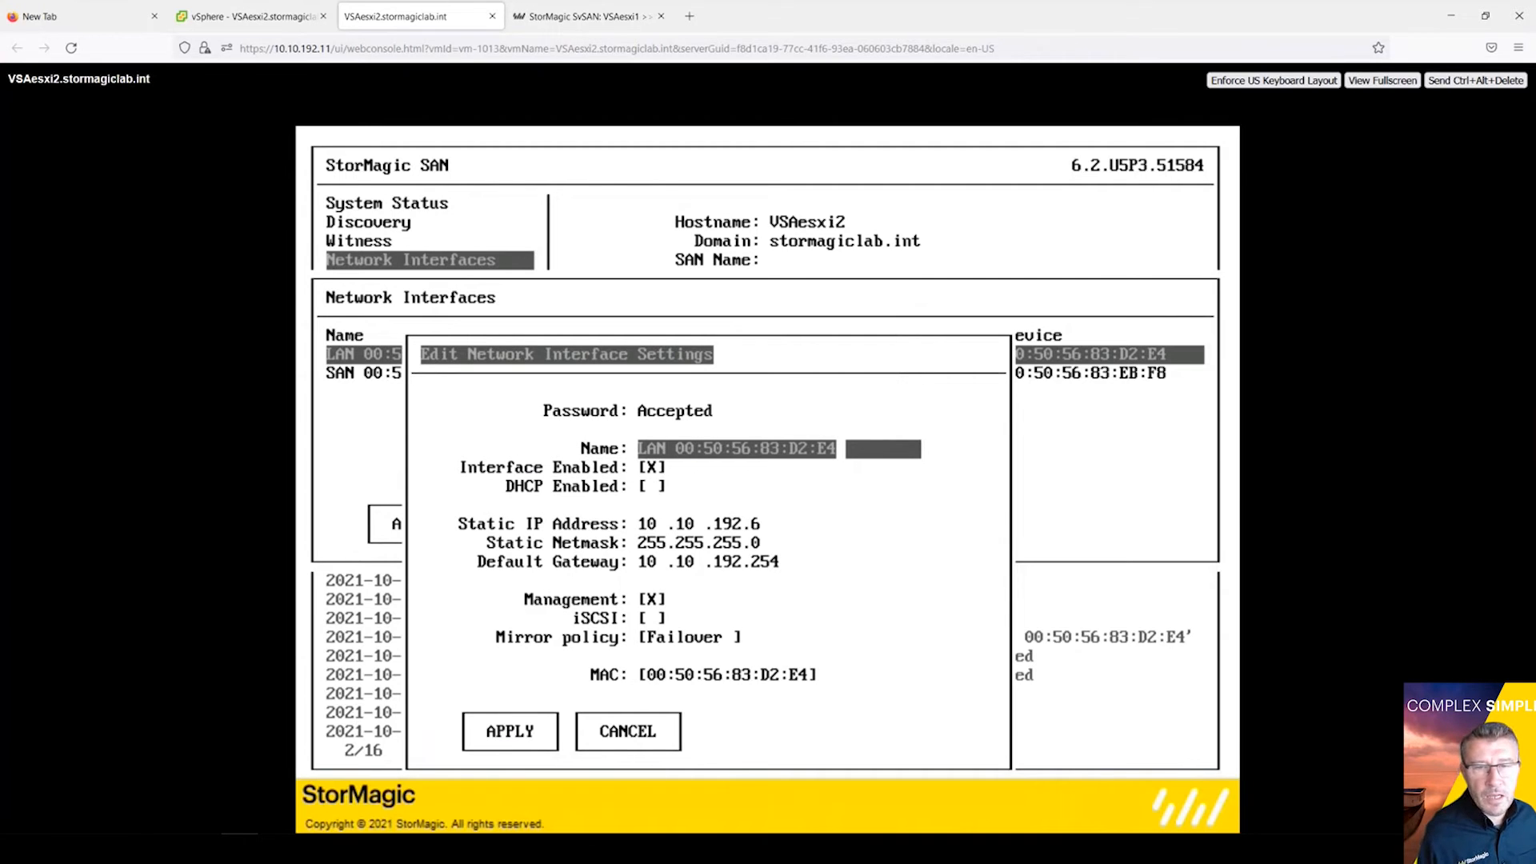
Step: Rename the LAN interface to 'VM Network' and apply the change
key("BackSpace")
key("BackSpace")
key("BackSpace")
key("BackSpace")
key("BackSpace")
key("BackSpace")
key("BackSpace")
key("BackSpace")
key("BackSpace")
key("BackSpace")
key("BackSpace")
key("BackSpace")
key("BackSpace")
key("BackSpace")
key("BackSpace")
key("BackSpace")
key("BackSpace")
key("BackSpace")
key("BackSpace")
key("BackSpace")
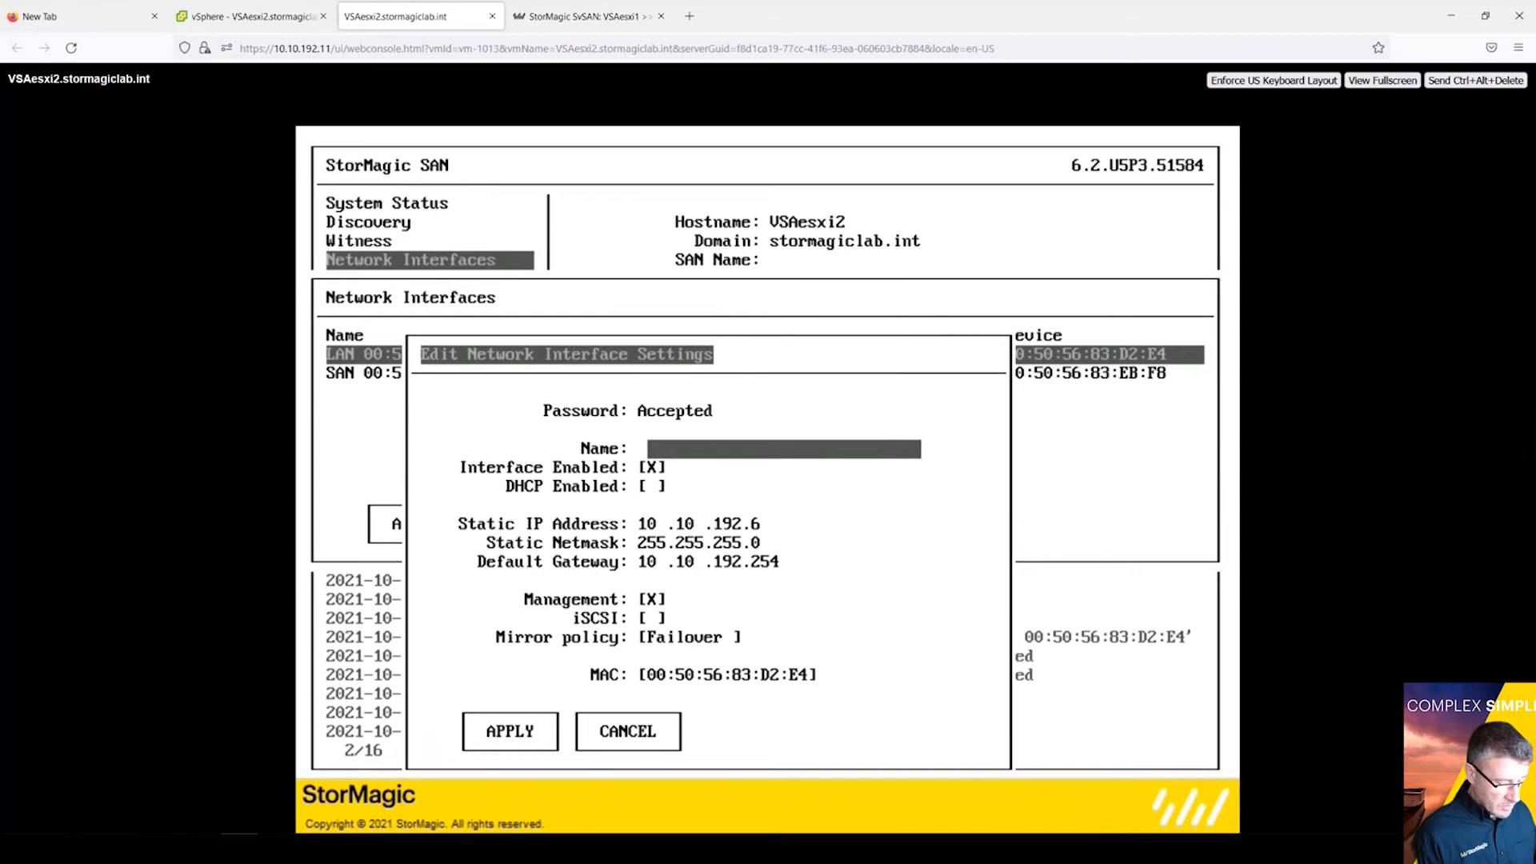
type("VM Network")
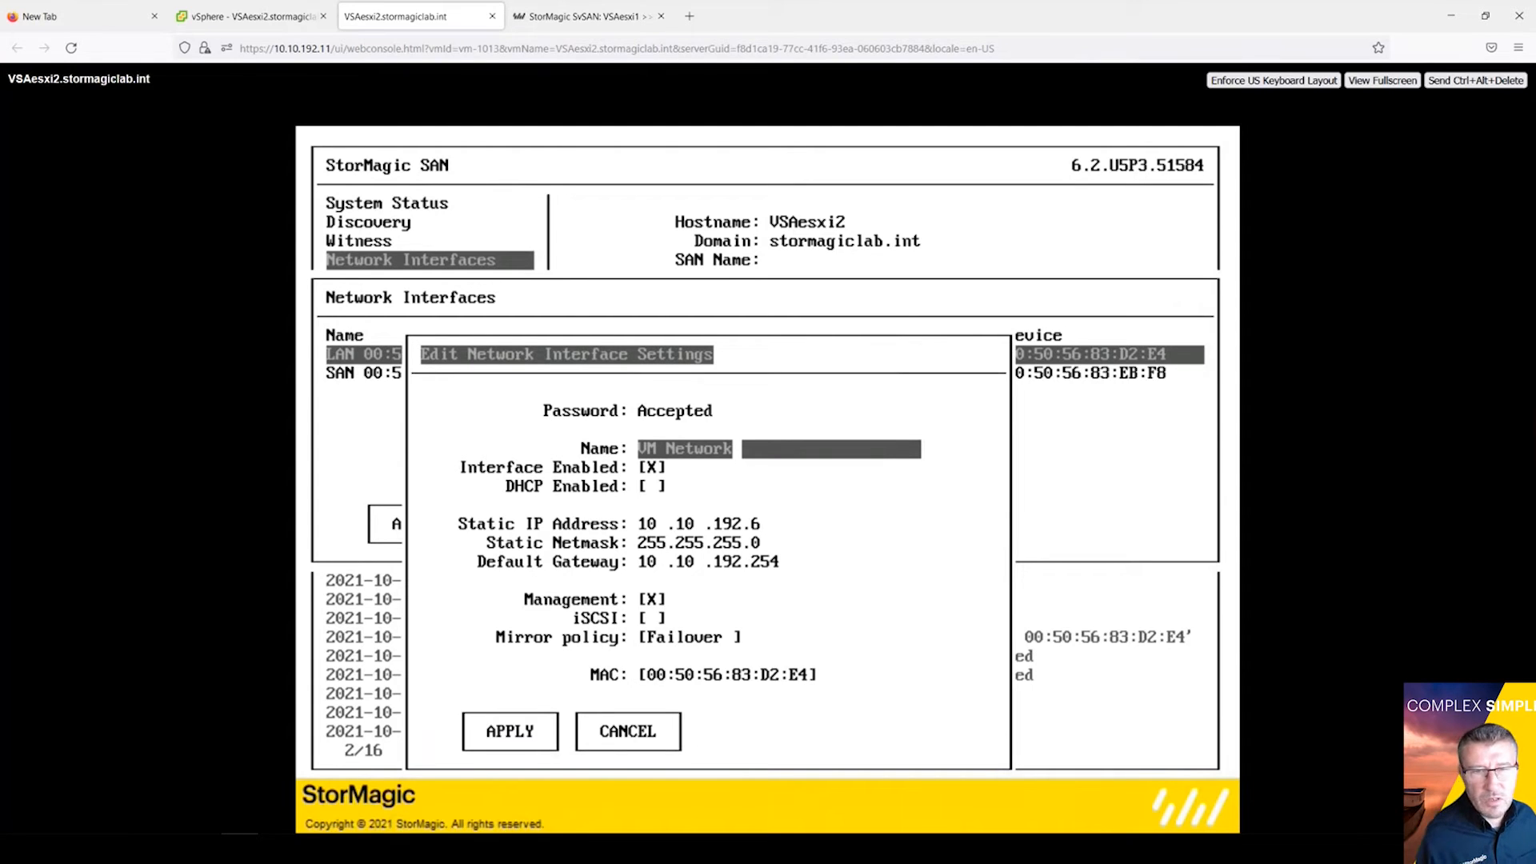
key("Tab")
key("Tab")
key("Tab")
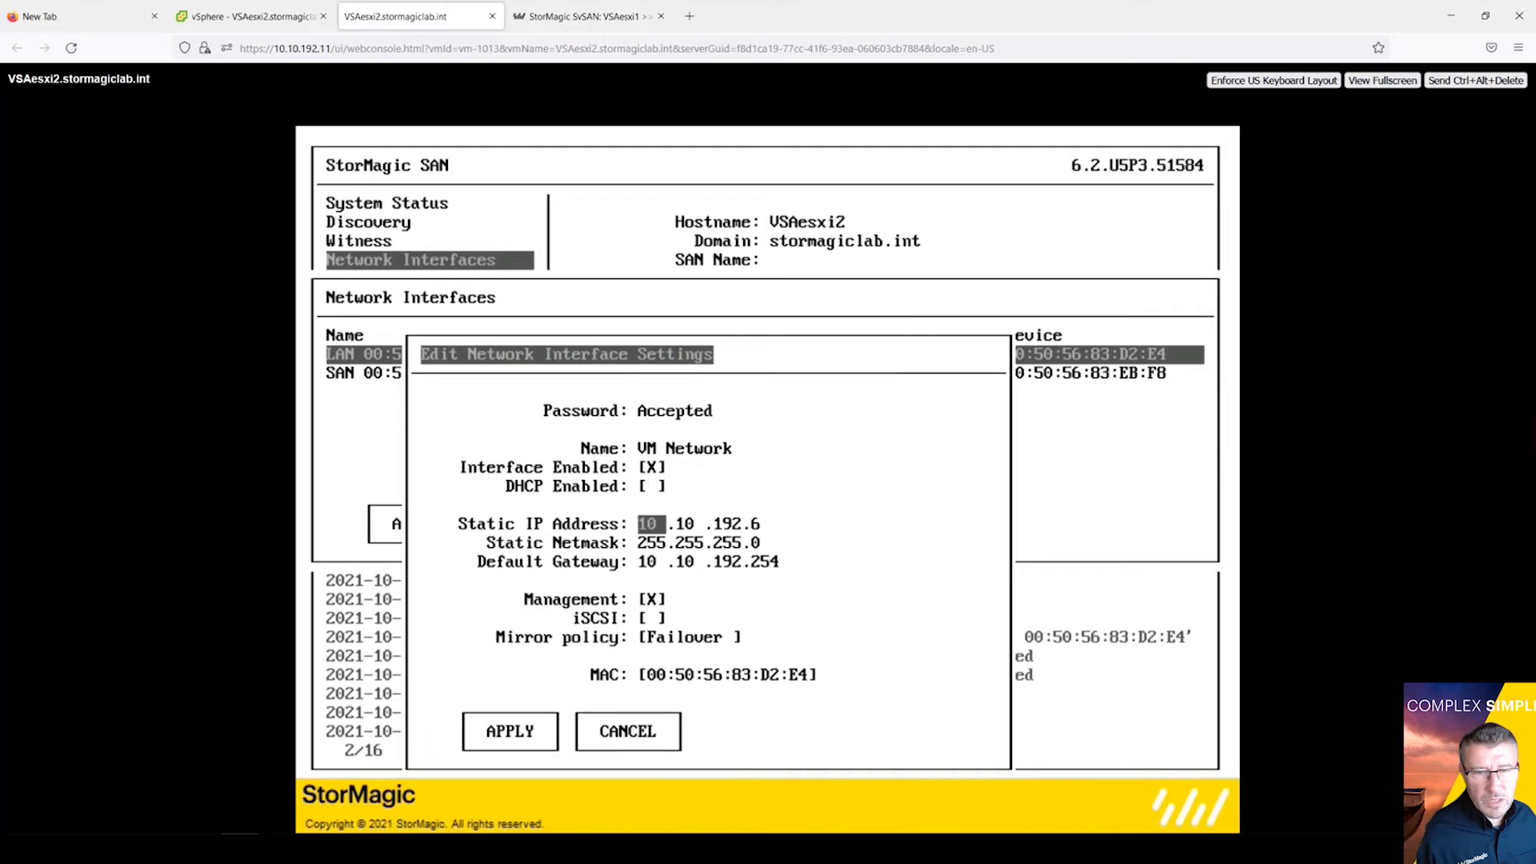
key("Tab")
key("Tab")
key("Tab")
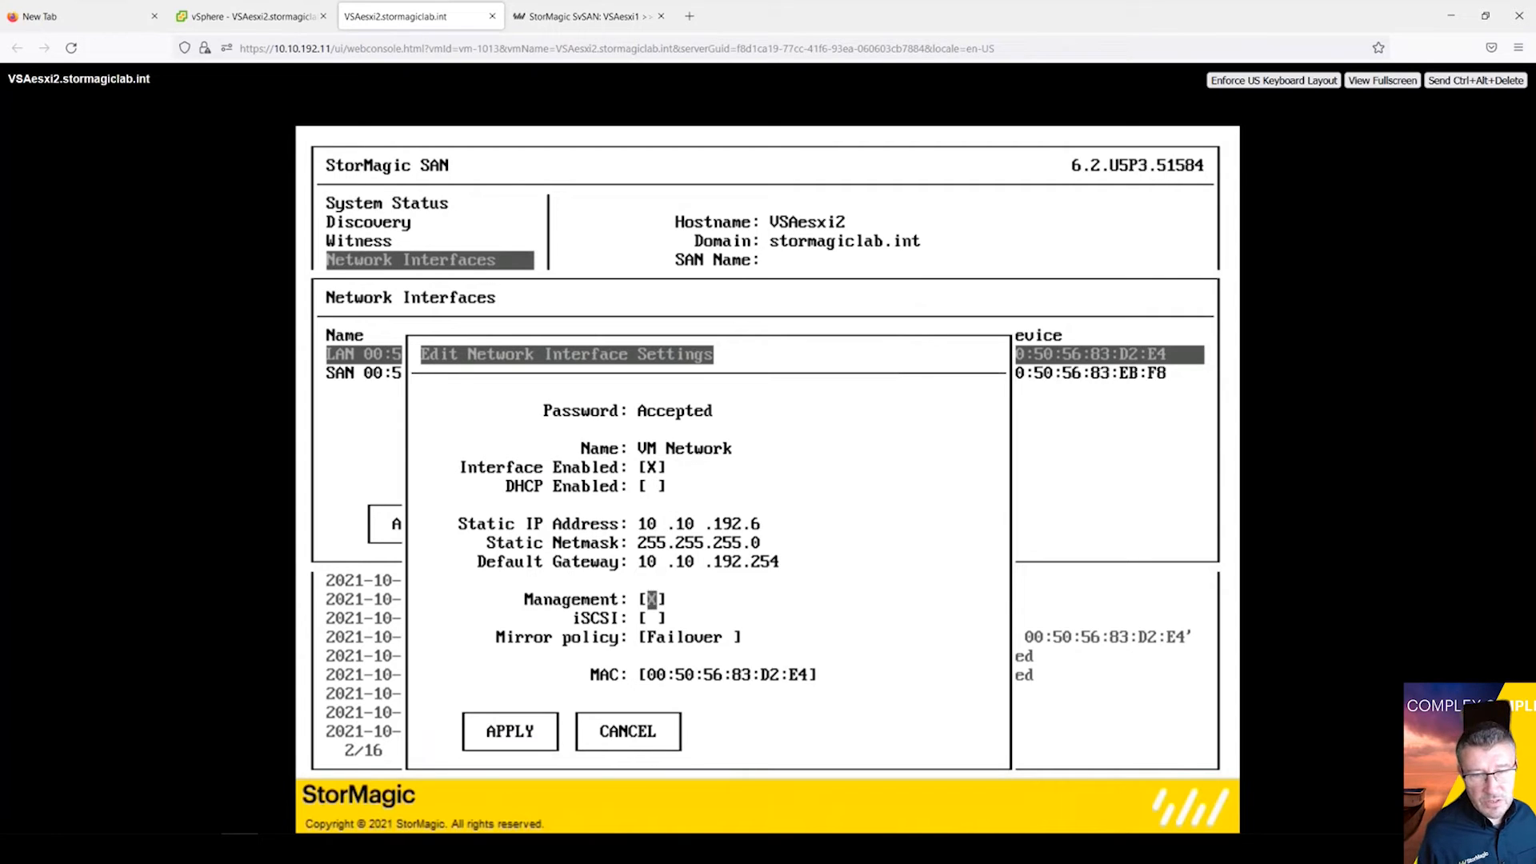
key("Tab")
key("Tab")
key("Tab")
key("Tab")
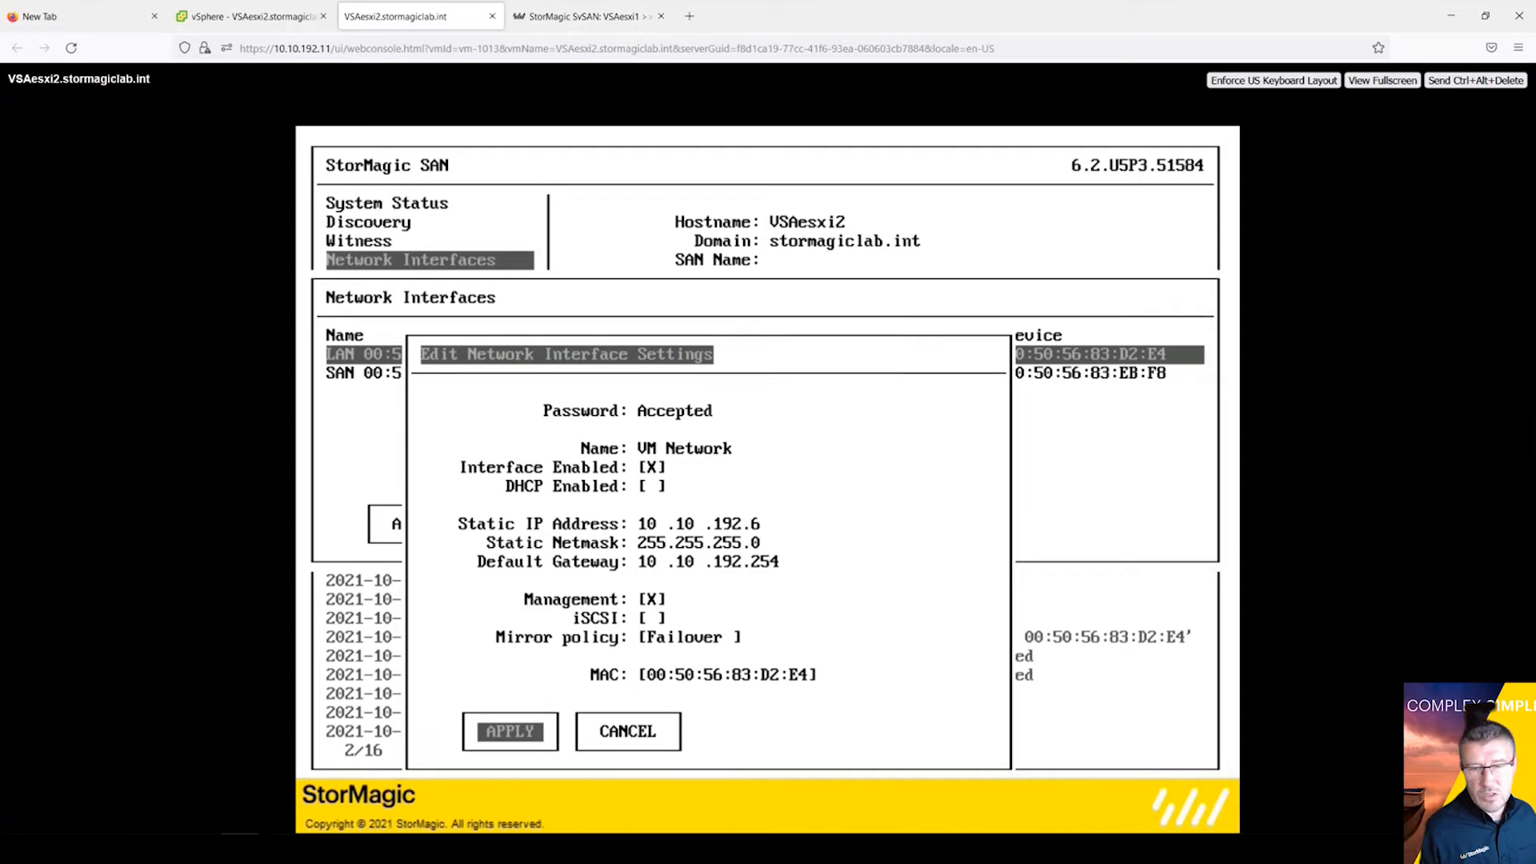
key("Return")
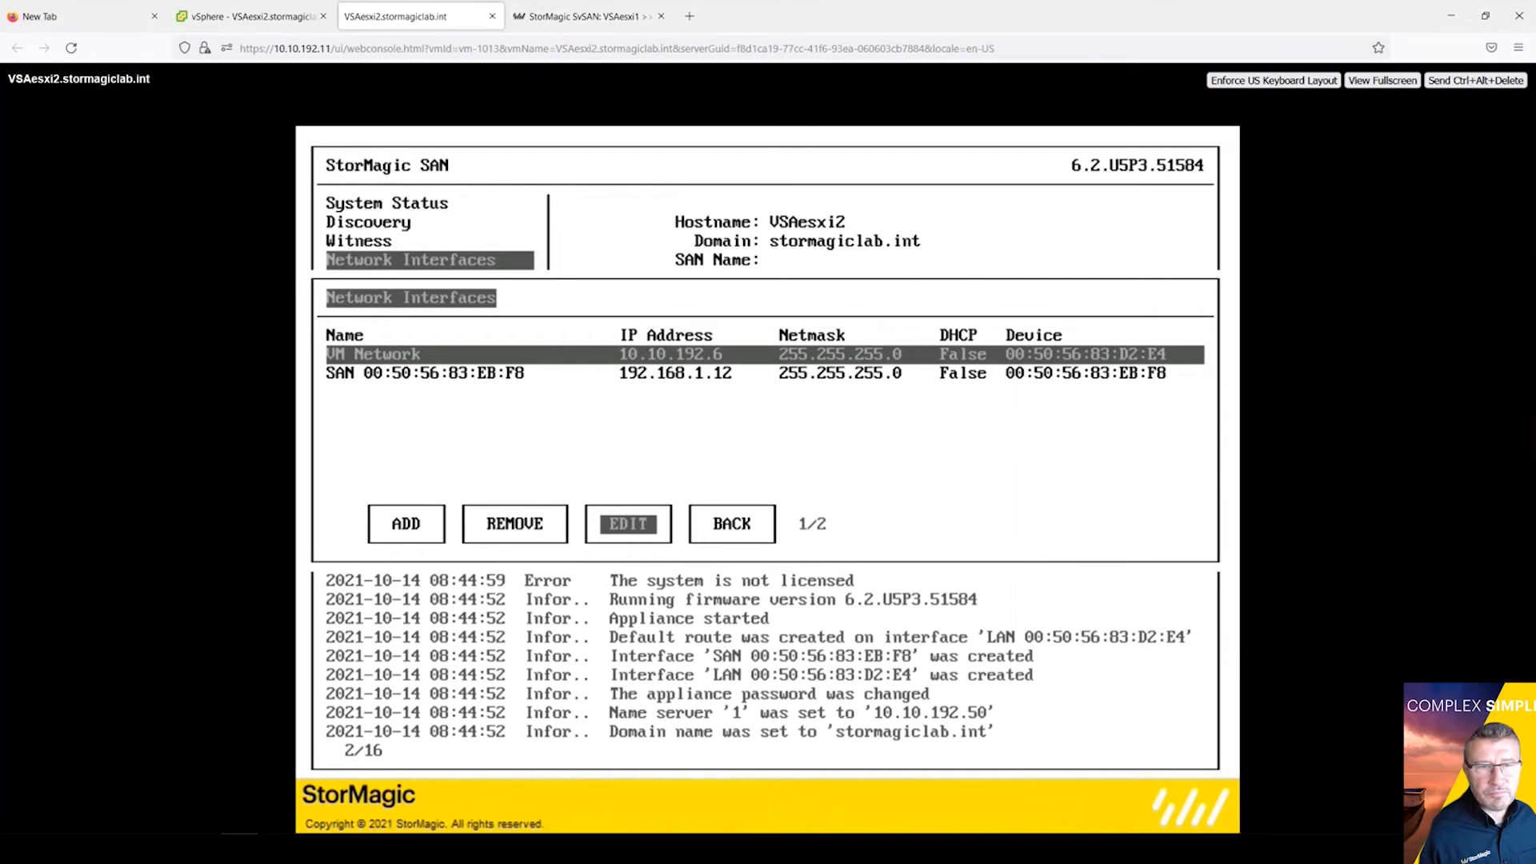
Step: Open the SAN interface's settings and rename it to SvSAN1PG
key("Down")
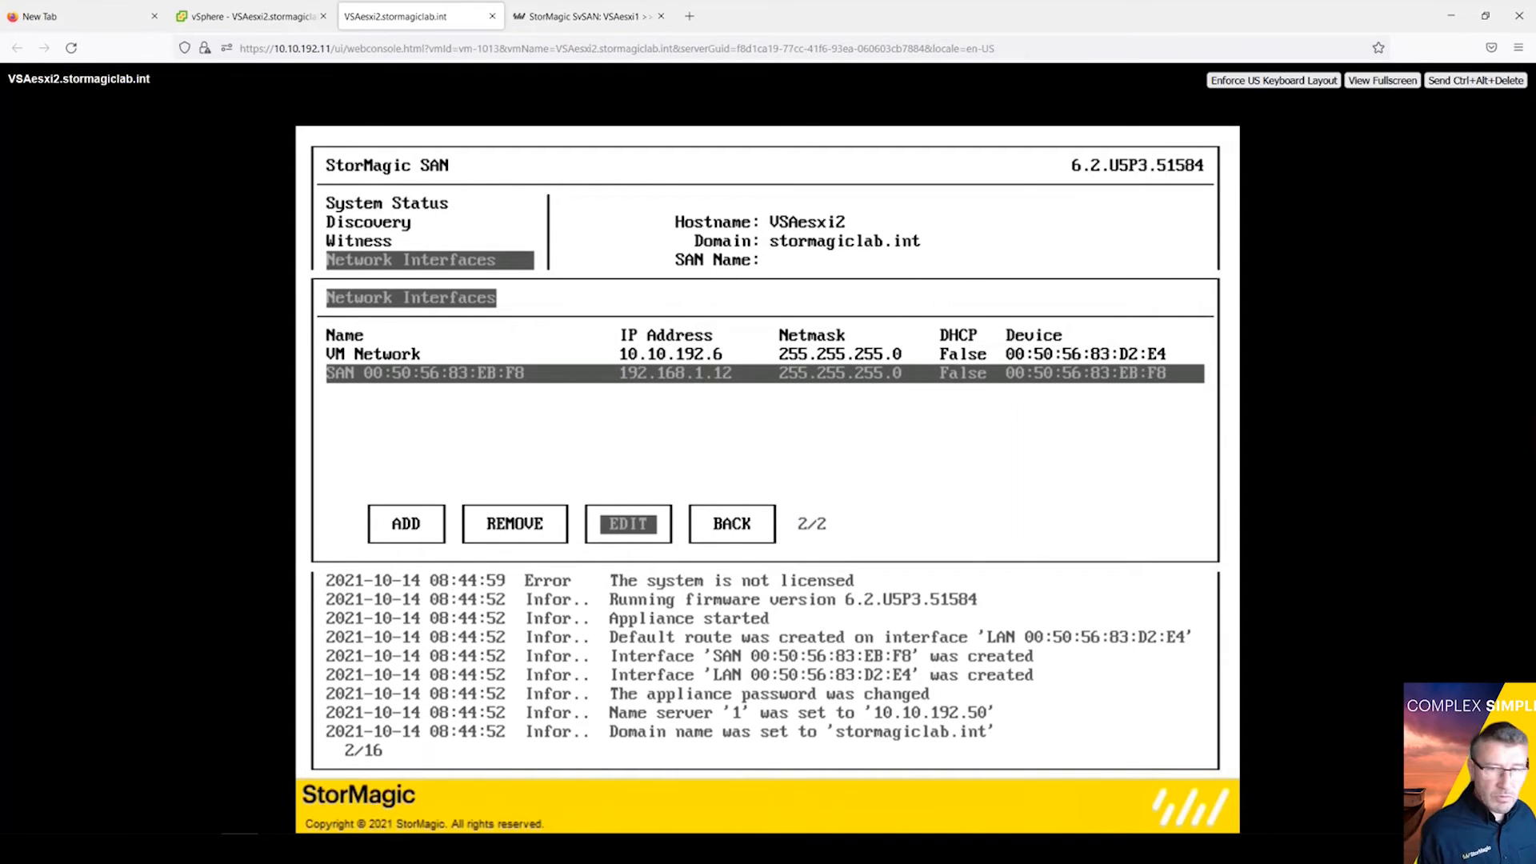
key("Return")
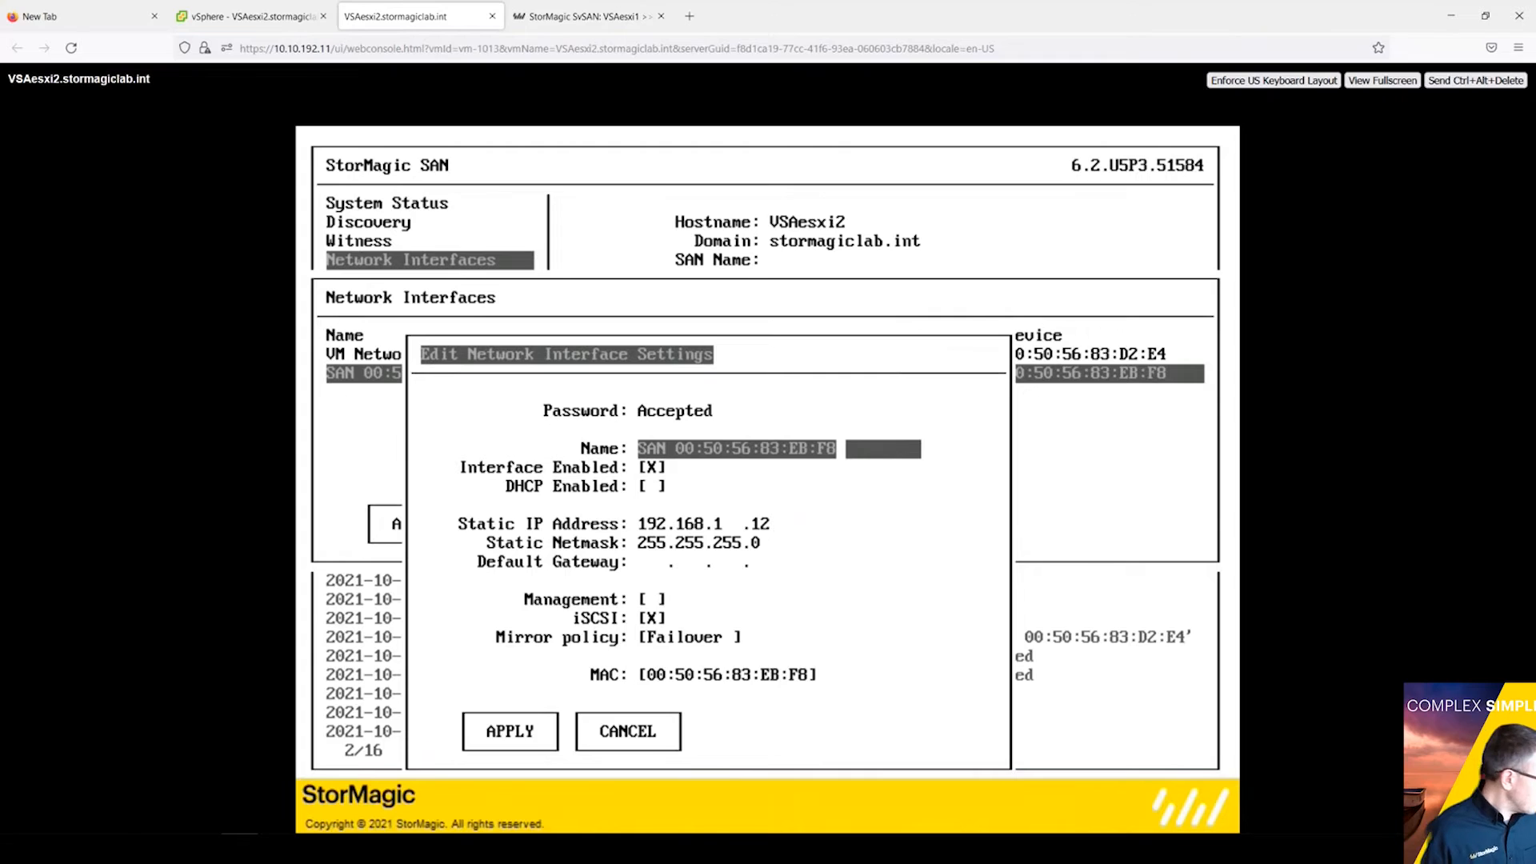
key("BackSpace")
key("BackSpace")
key("BackSpace")
key("BackSpace")
key("BackSpace")
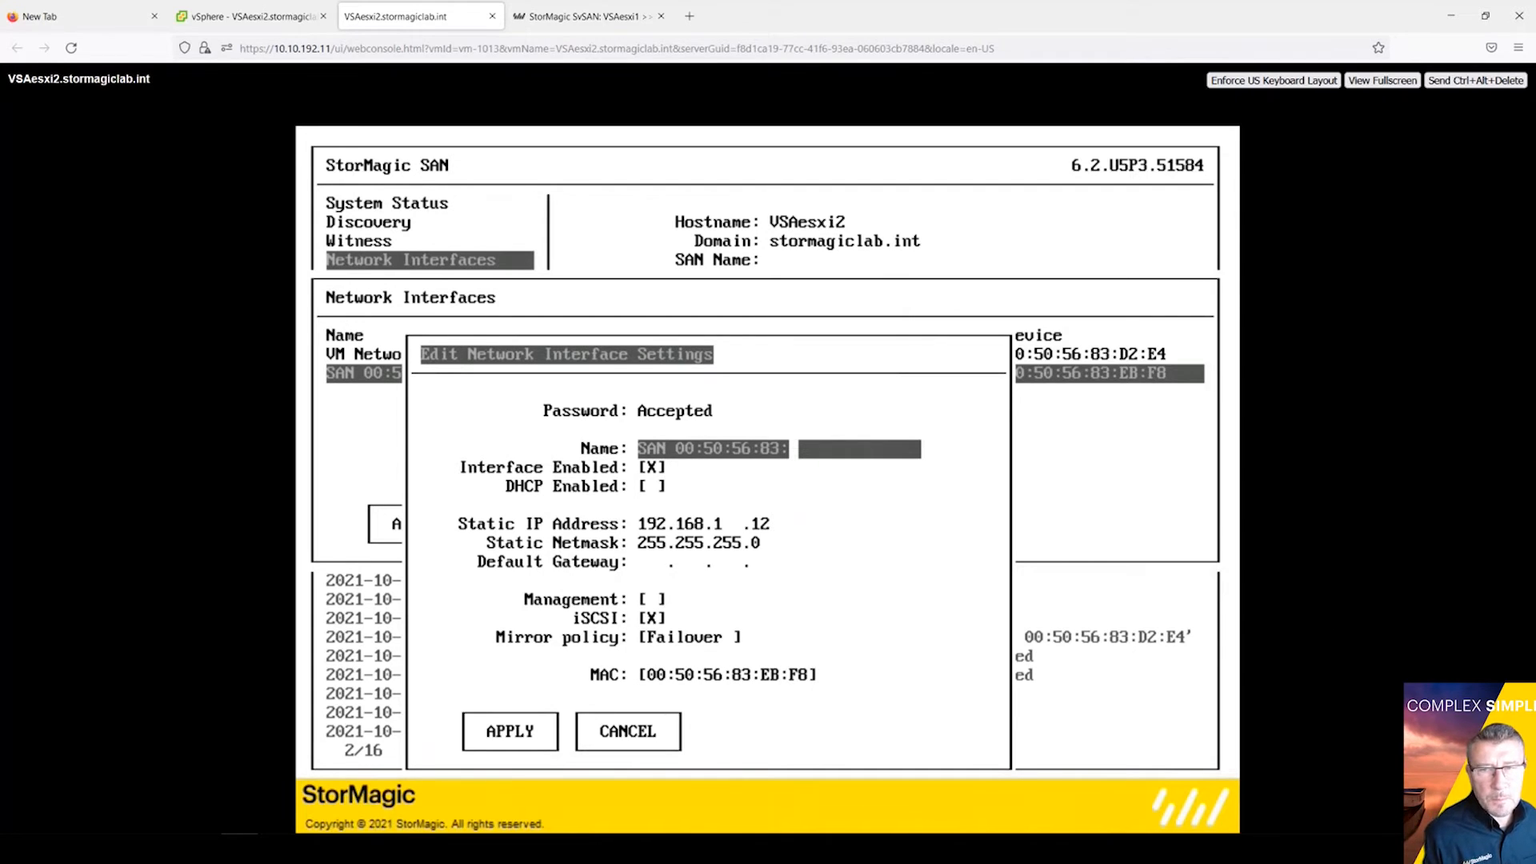
key("BackSpace")
key("BackSpace")
key("BackSpace")
key("BackSpace")
key("BackSpace")
key("BackSpace")
key("BackSpace")
key("BackSpace")
key("BackSpace")
key("BackSpace")
key("BackSpace")
key("BackSpace")
key("BackSpace")
key("BackSpace")
key("BackSpace")
key("BackSpace")
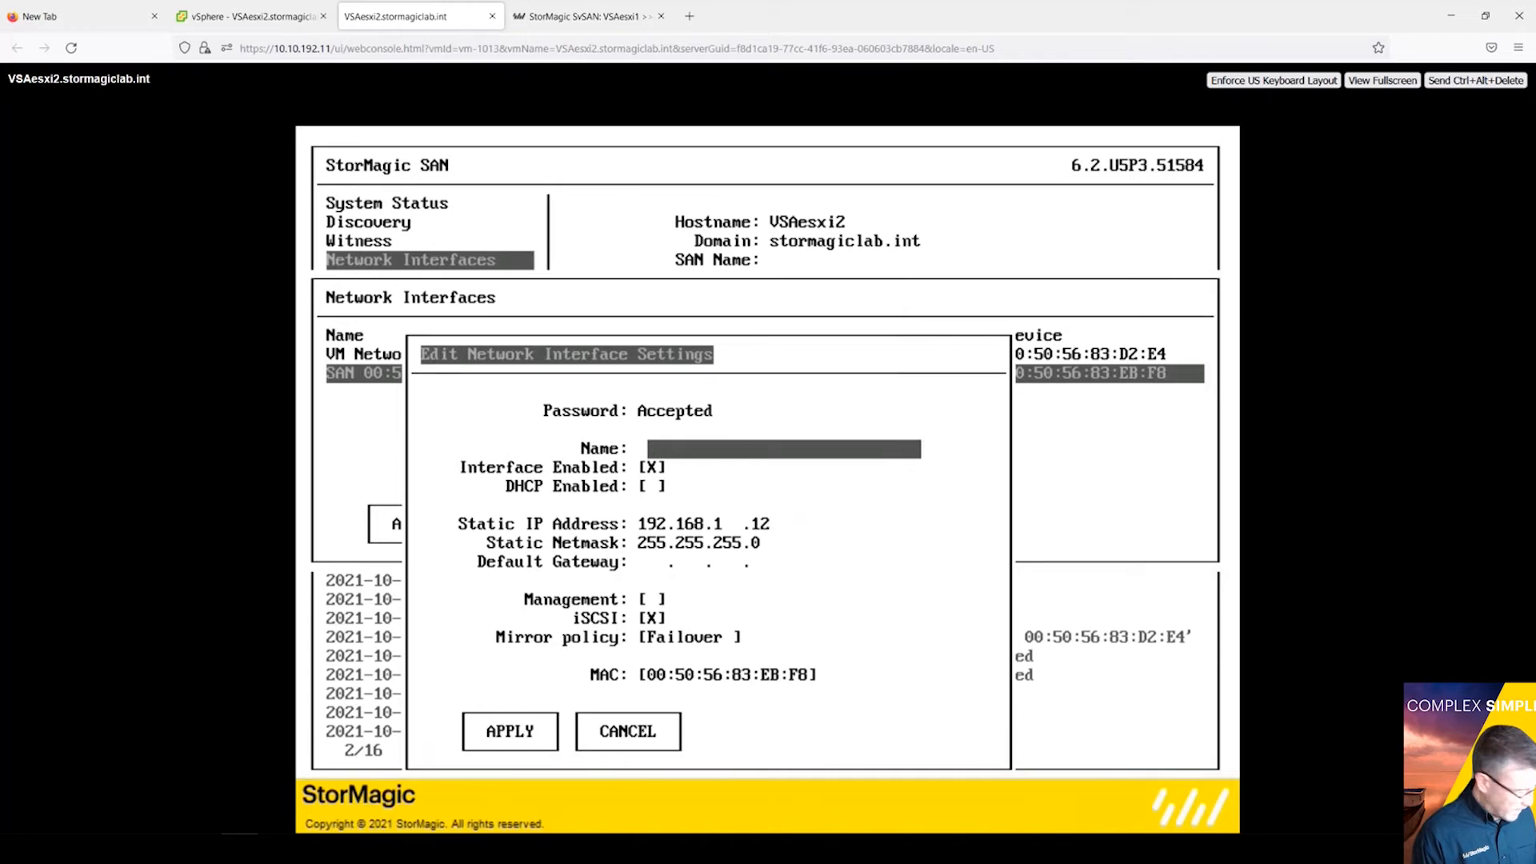
type("SvSAN1")
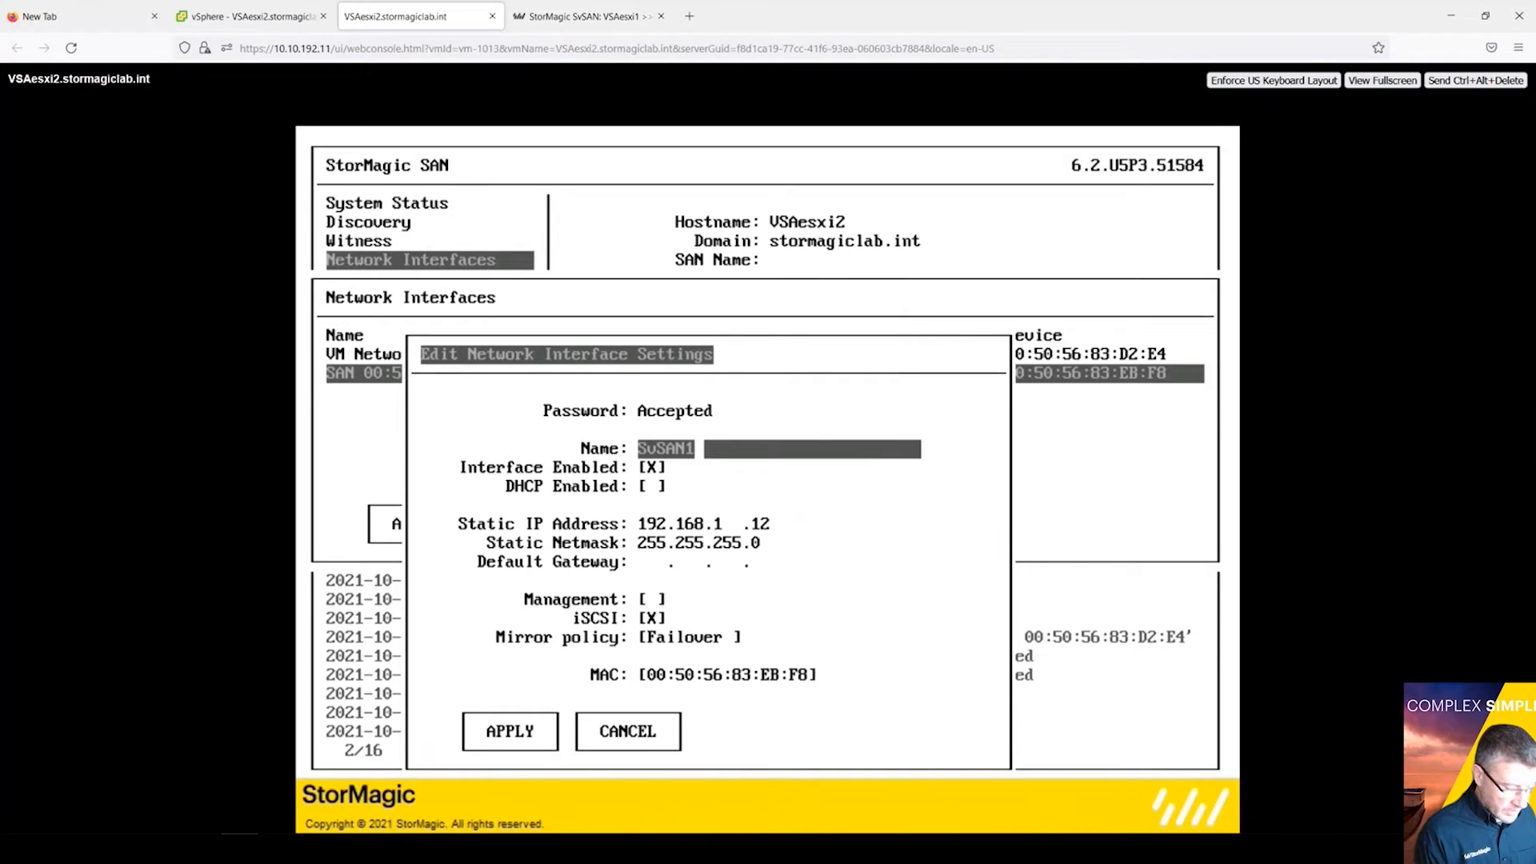
type("PG")
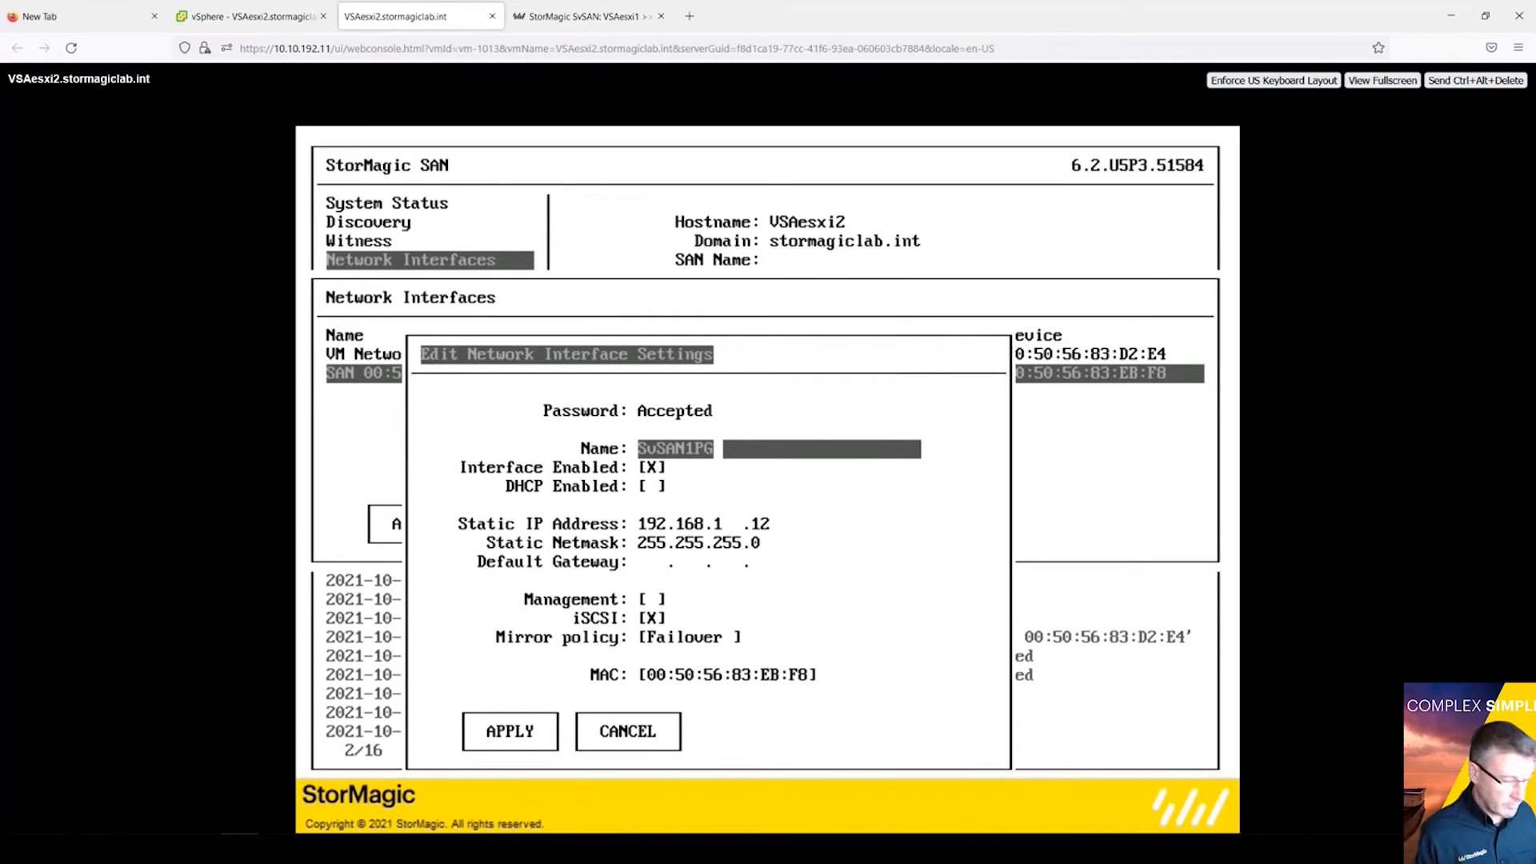
key("Tab")
key("Tab")
key("Tab")
key("Tab")
key("Tab")
key("Tab")
key("Tab")
key("Tab")
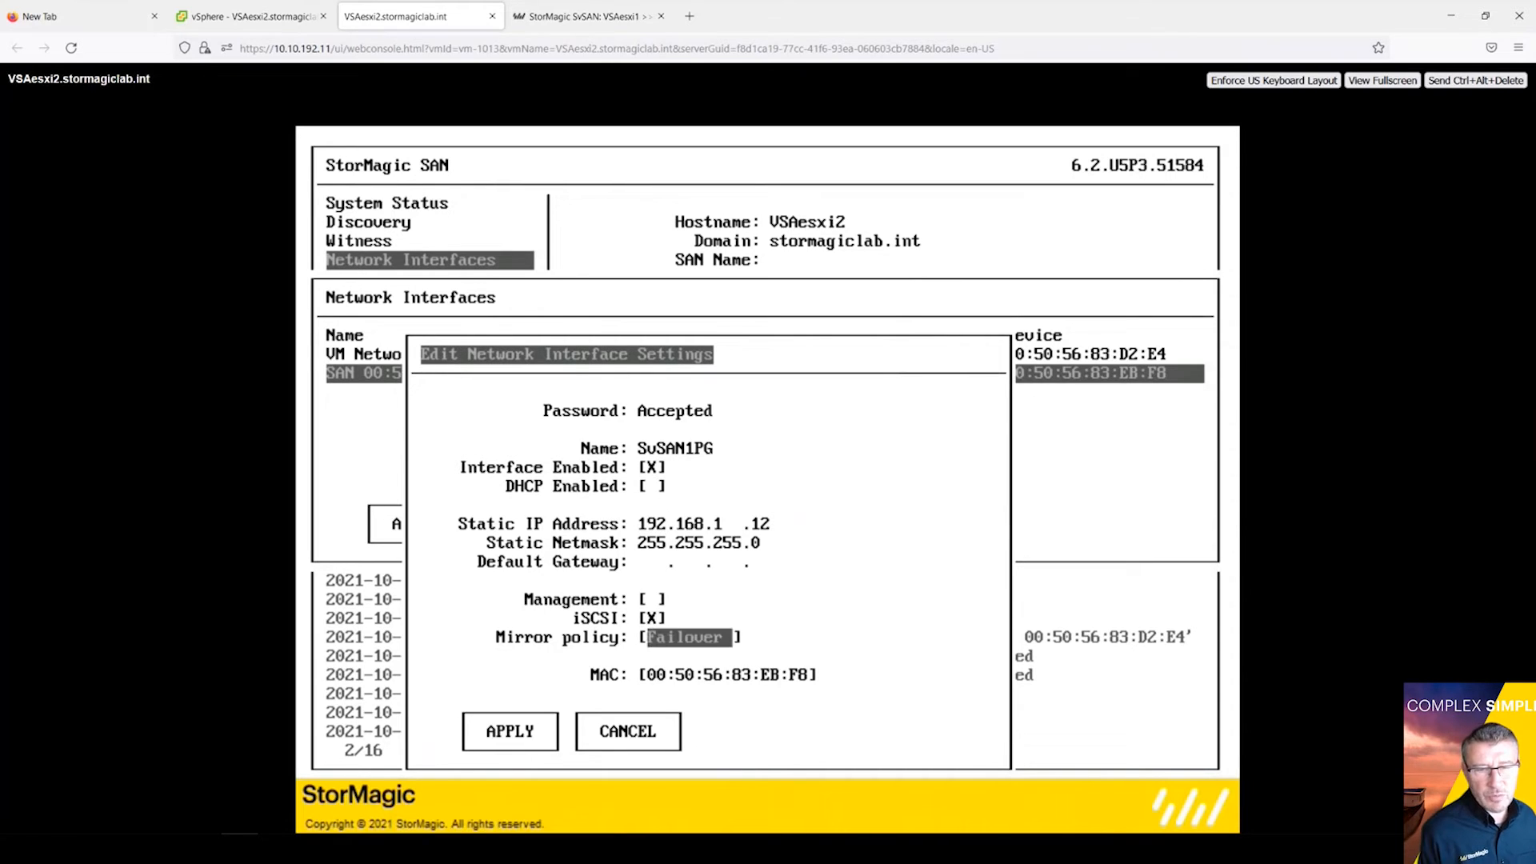
Step: Change the SvSAN1PG mirror policy from Failover to Preferred and apply
key("Return")
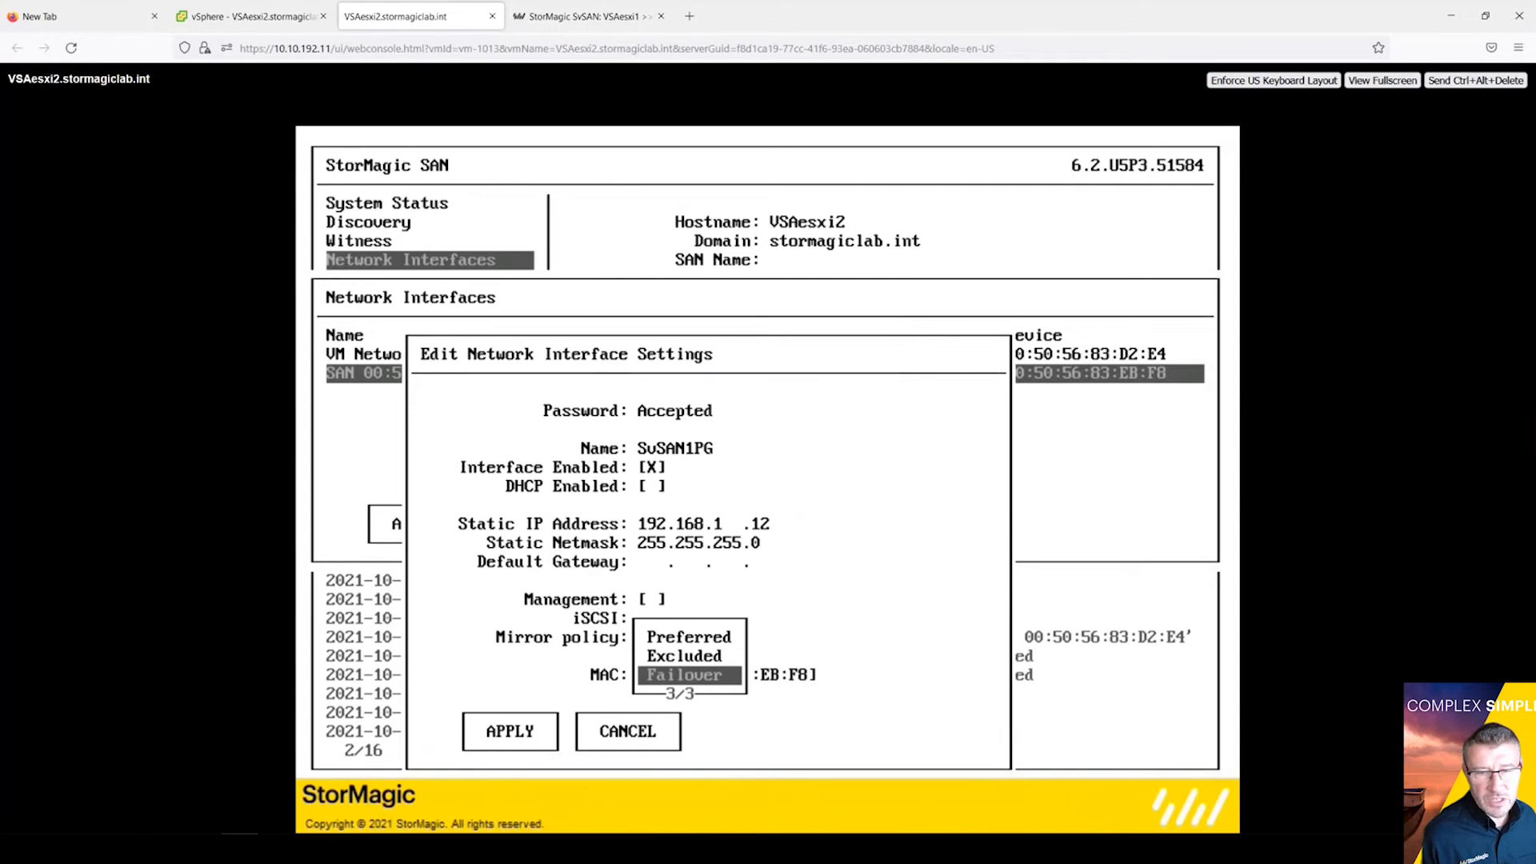
key("Up")
key("Up")
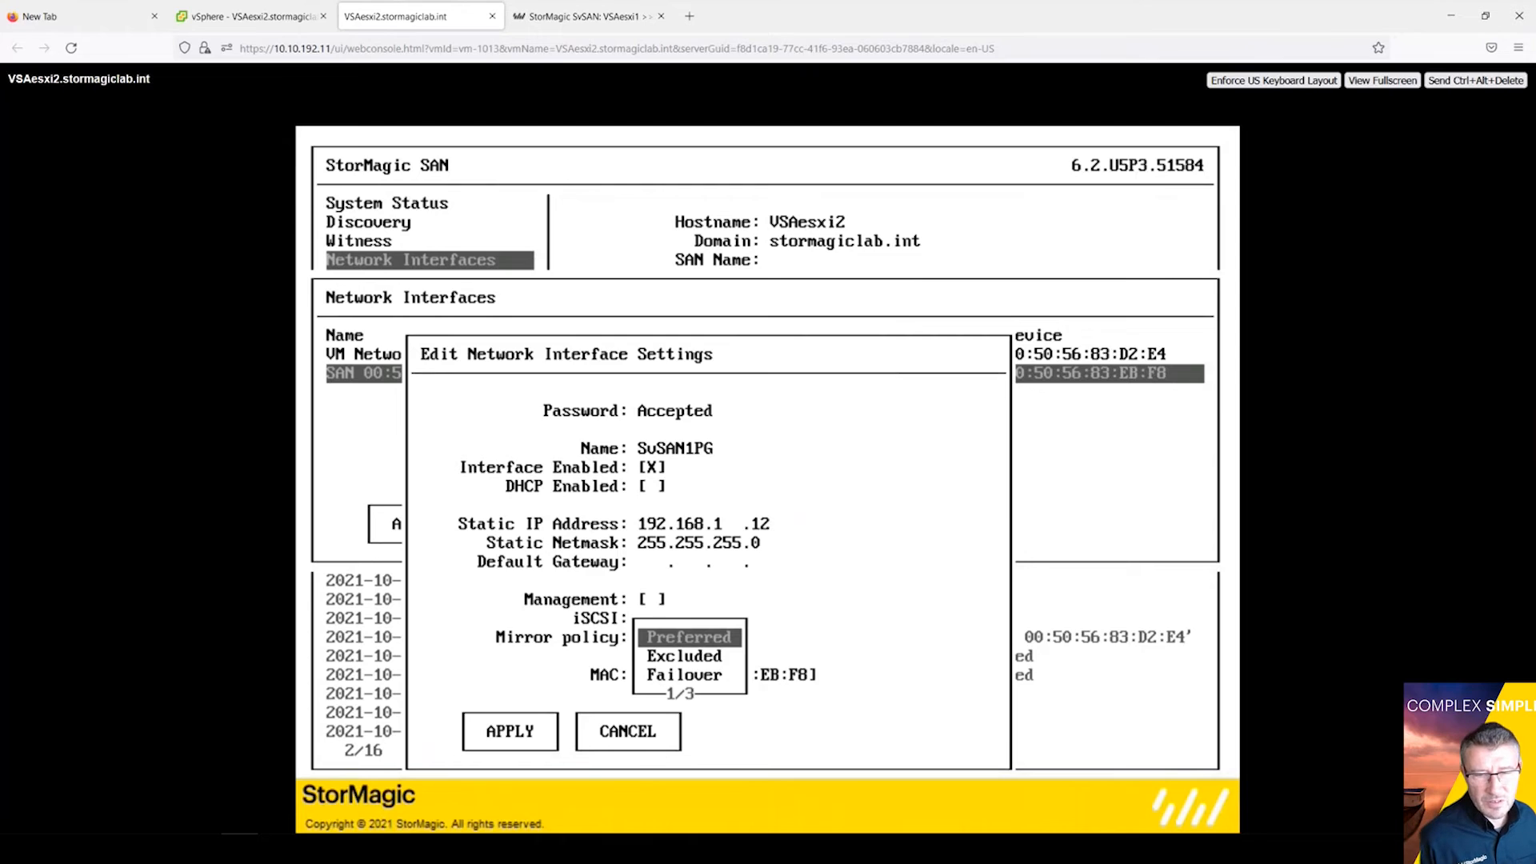
key("Return")
key("Tab")
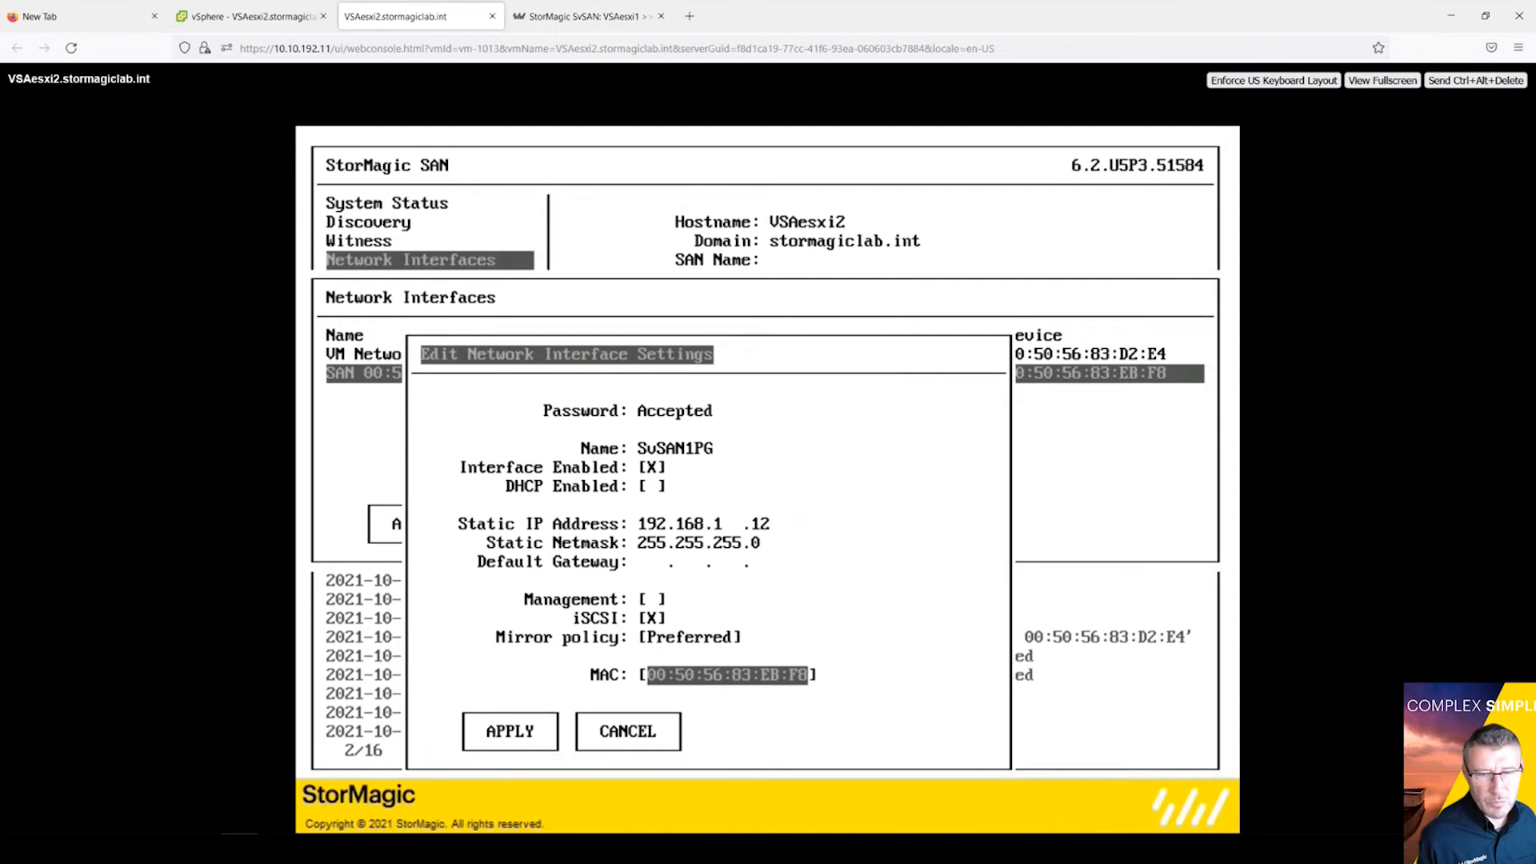
key("Tab")
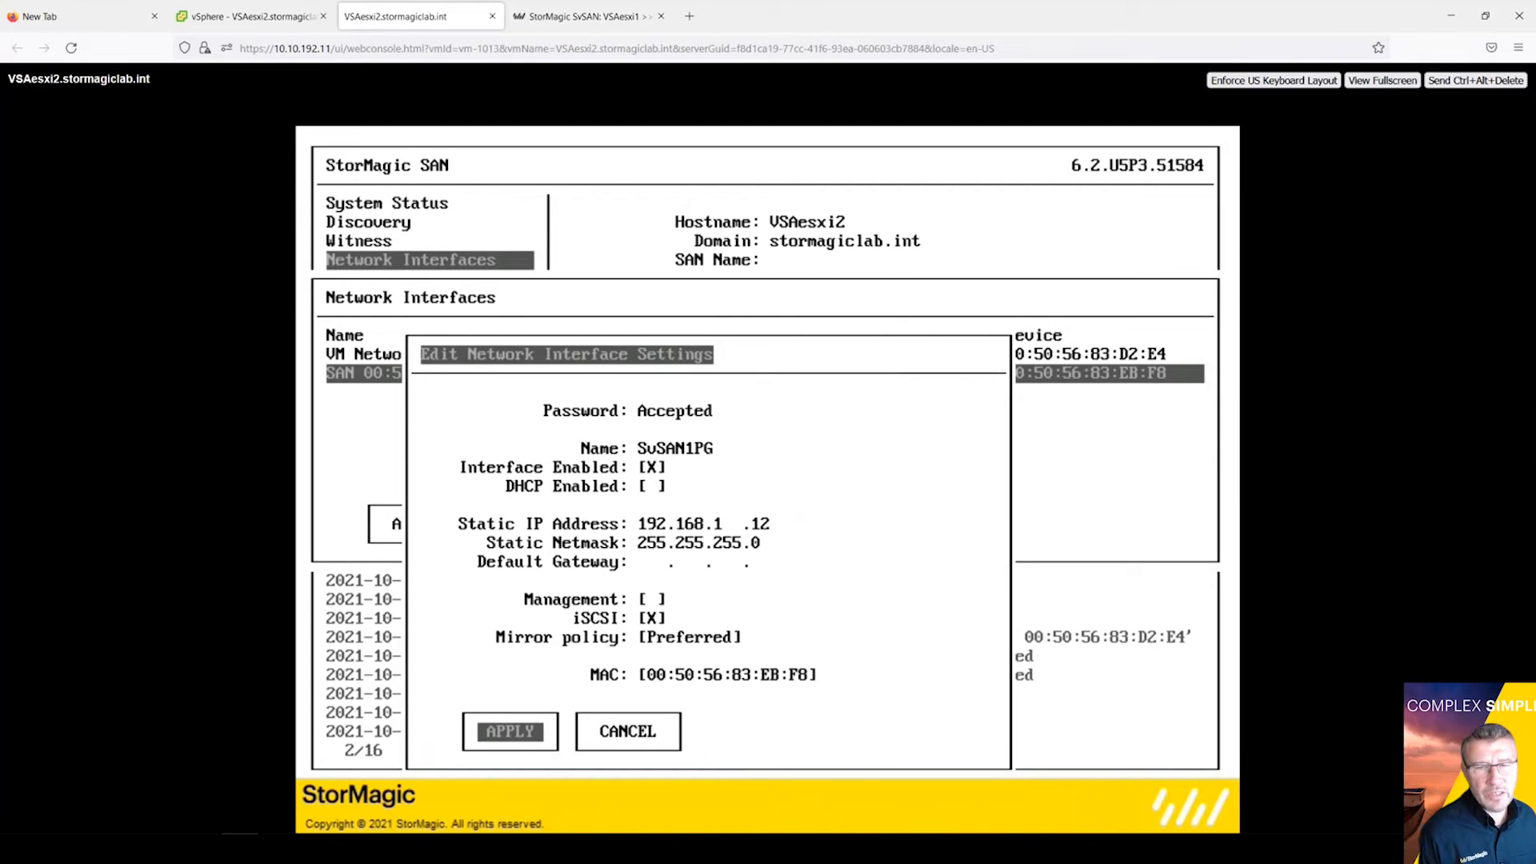
key("Return")
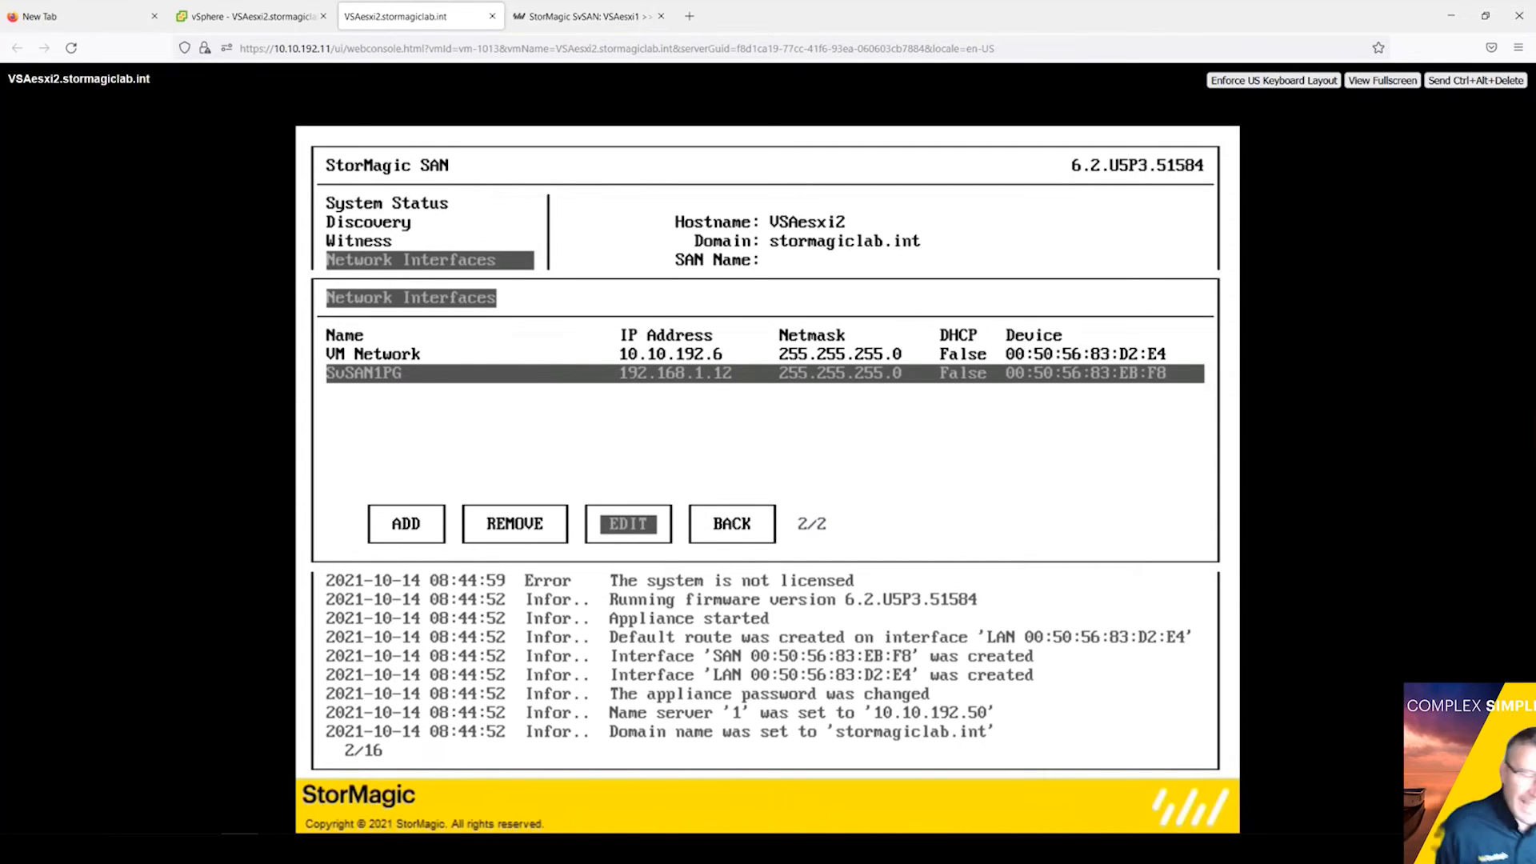
Step: Start a new interface named SvSAN2PG with static IP 192.168.2.12
key("Tab")
key("Tab")
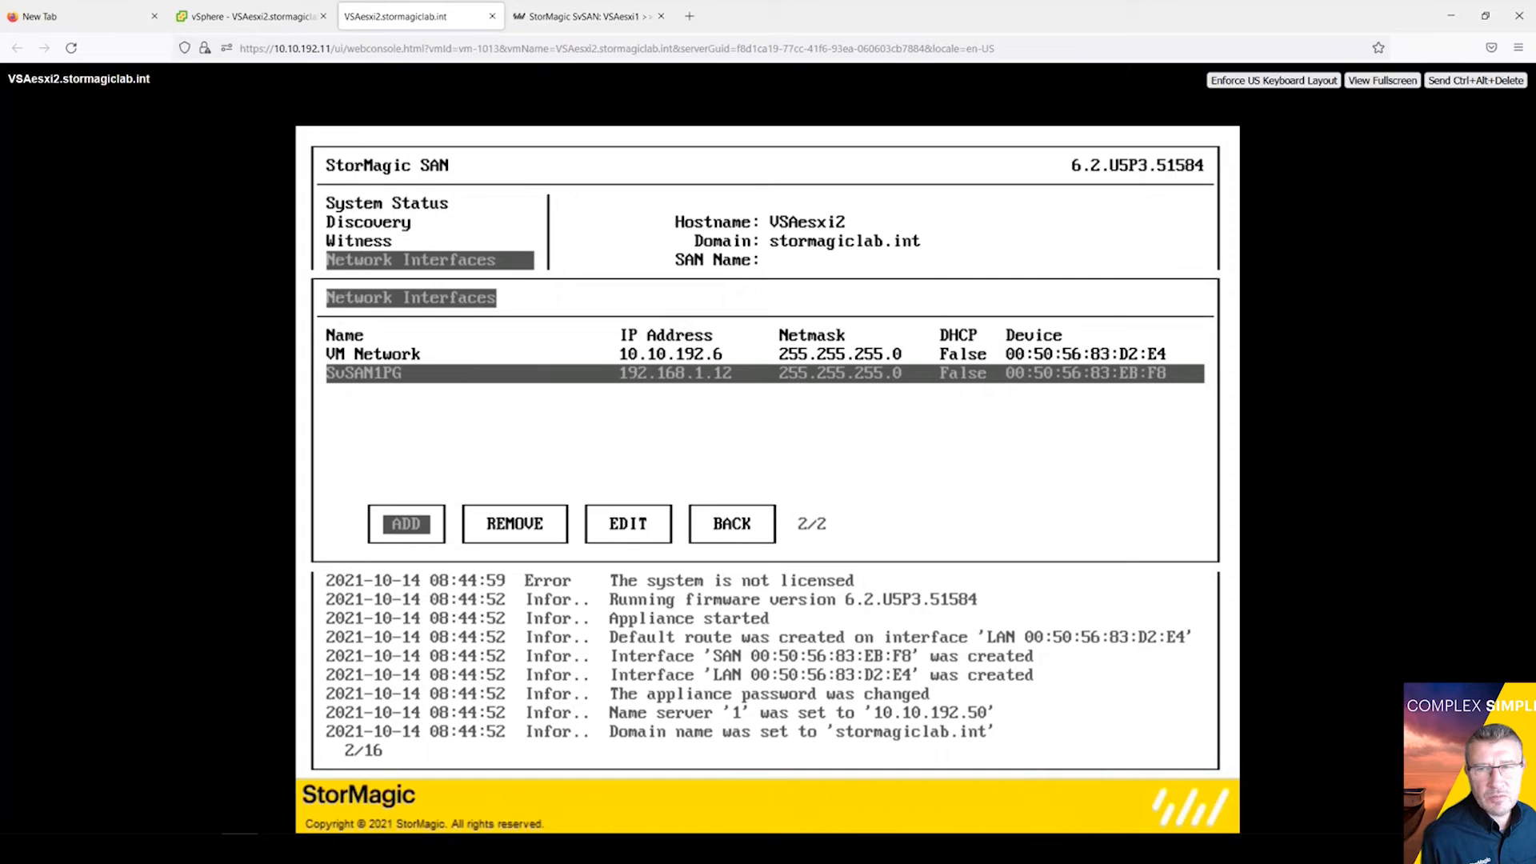
key("Return")
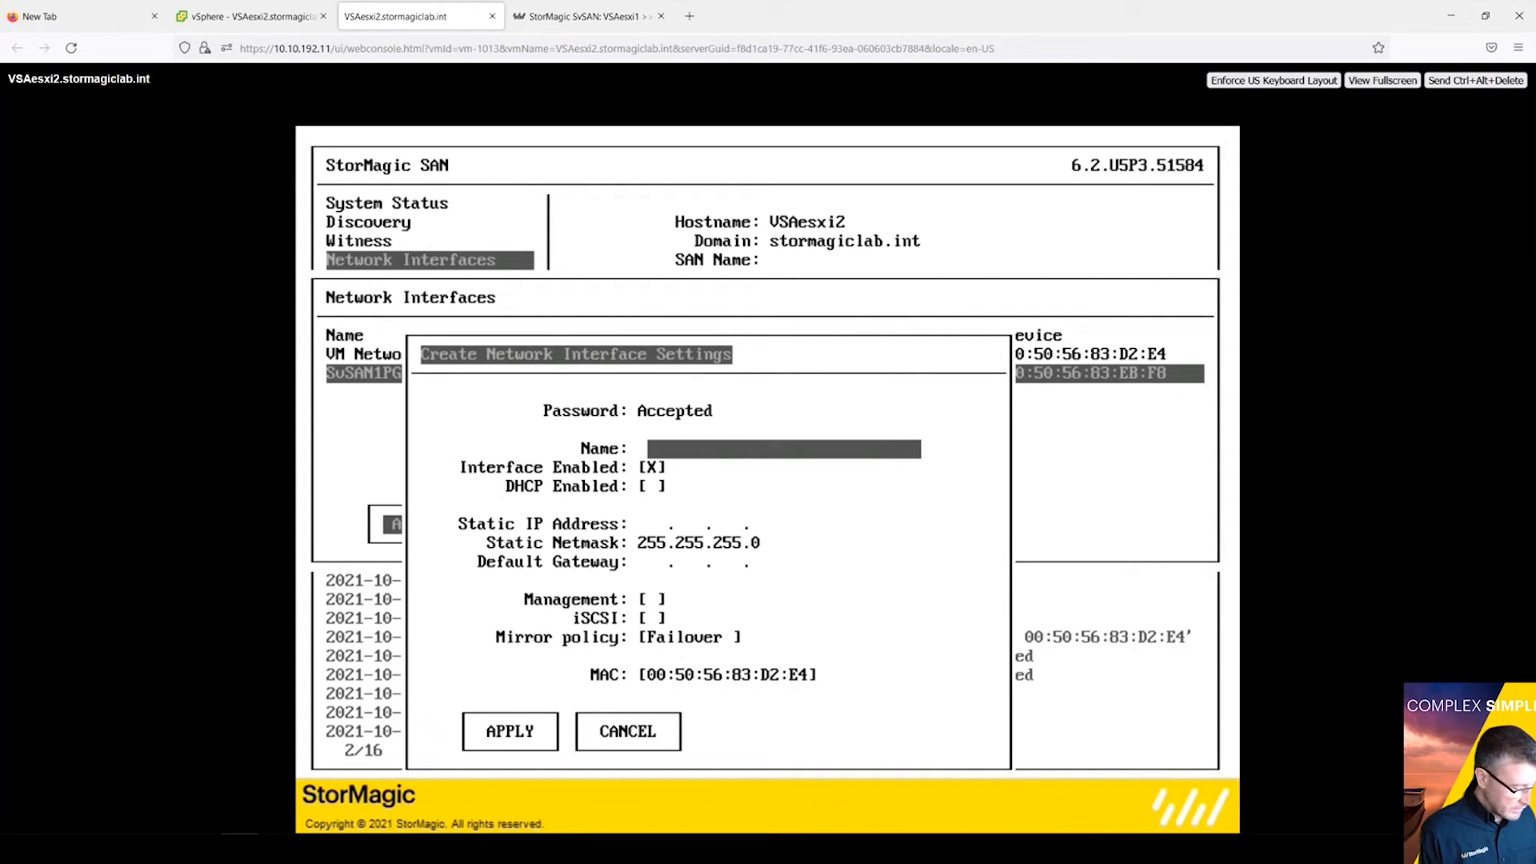
type("SvS")
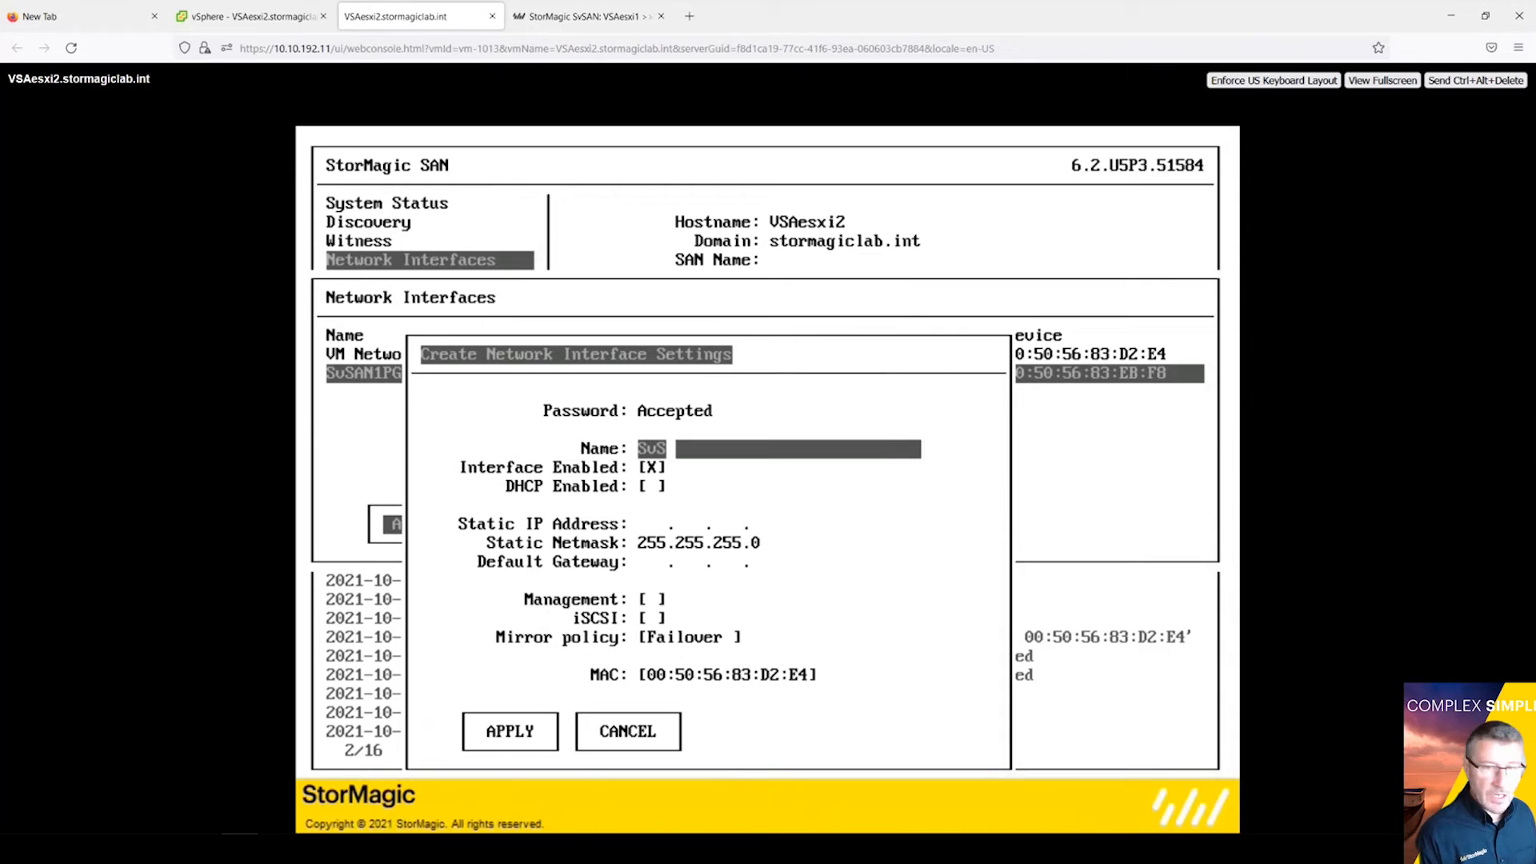
type("AN2PG")
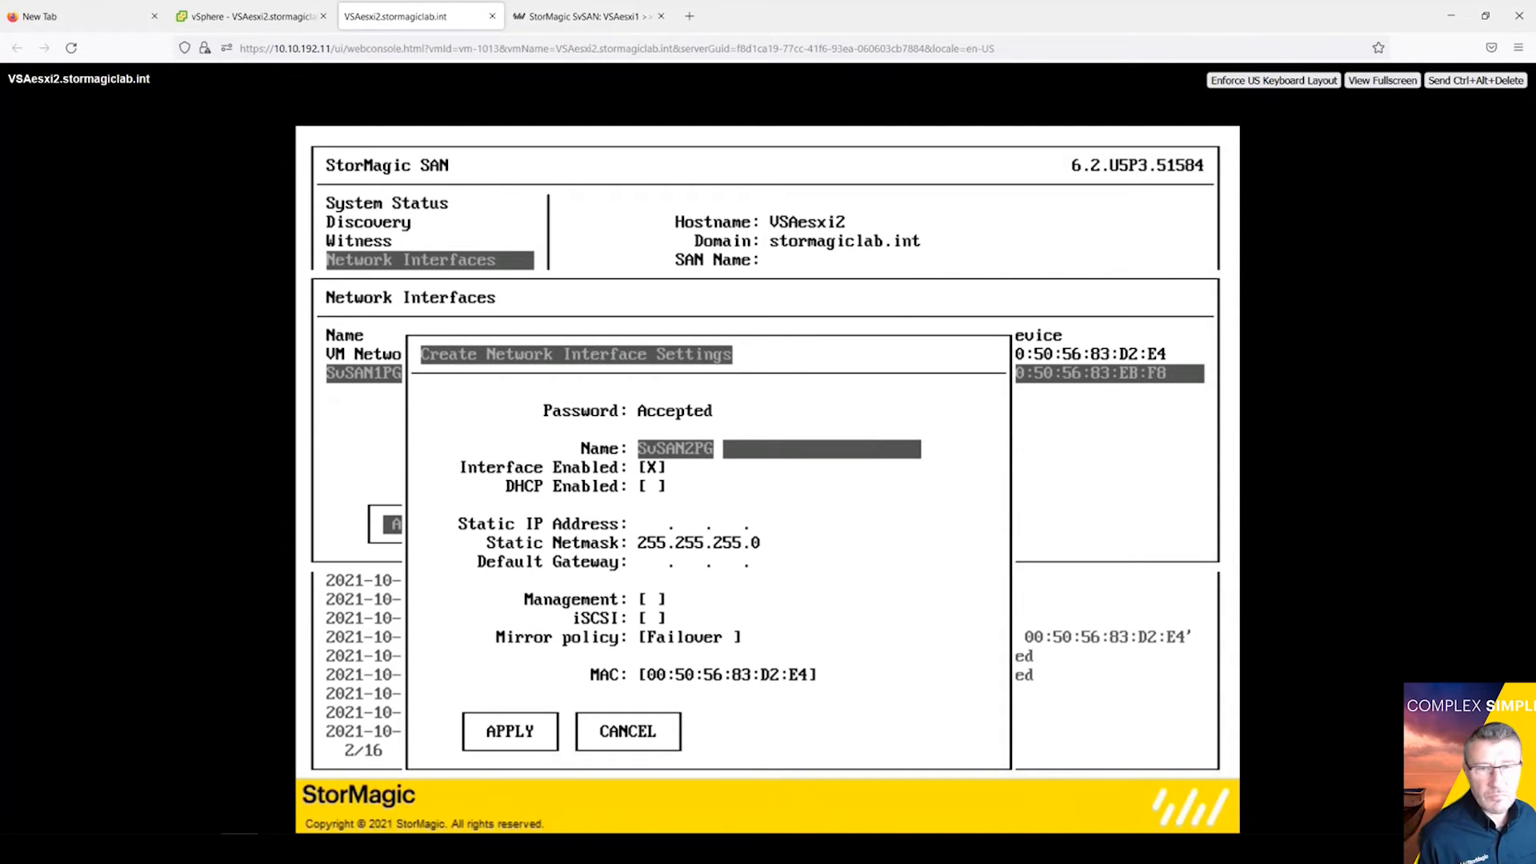
key("Tab")
key("Tab")
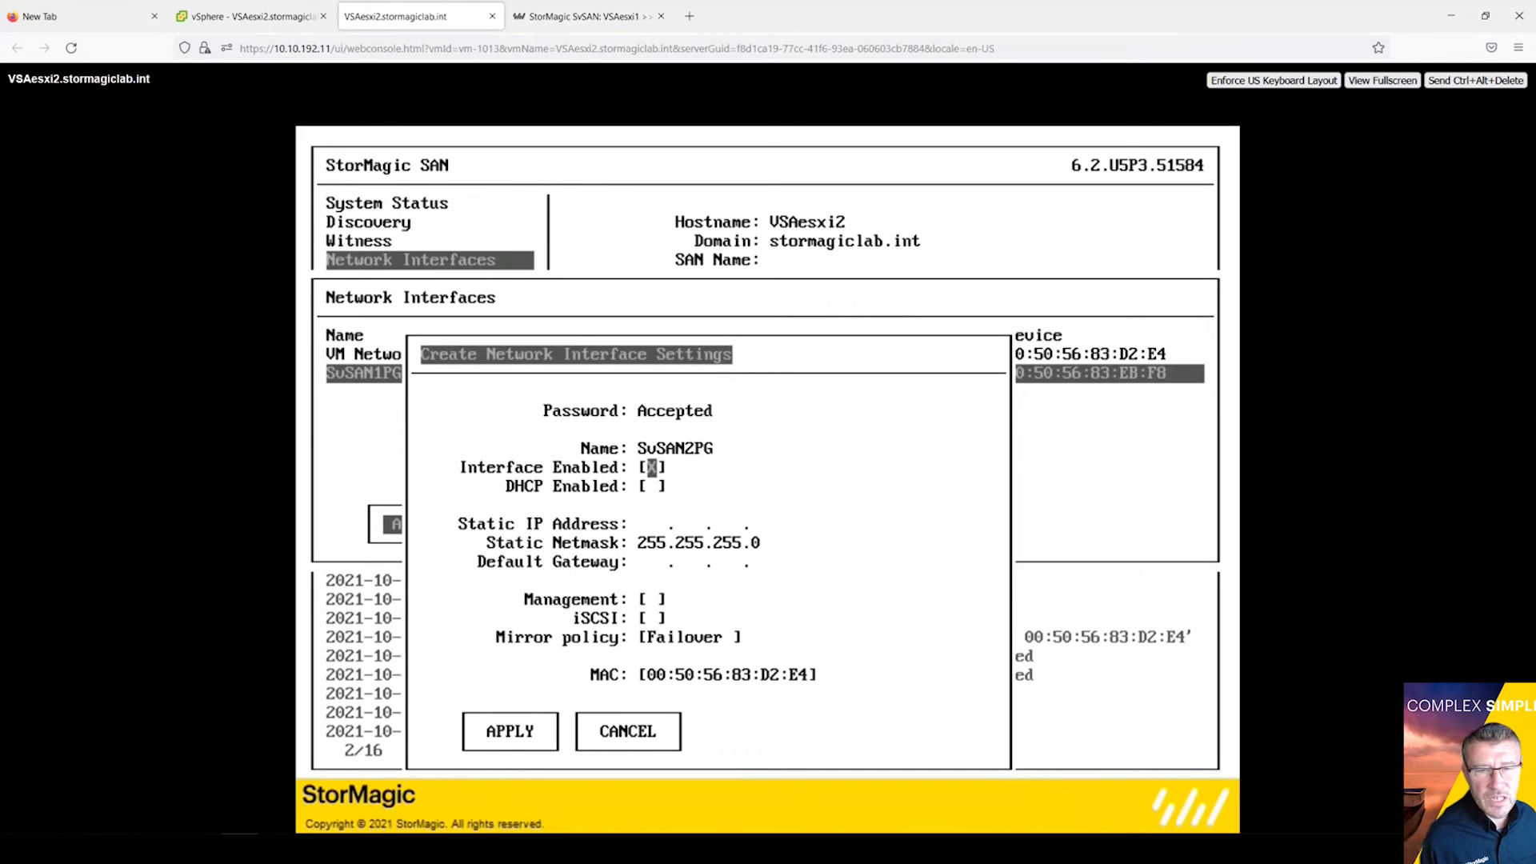
key("Tab")
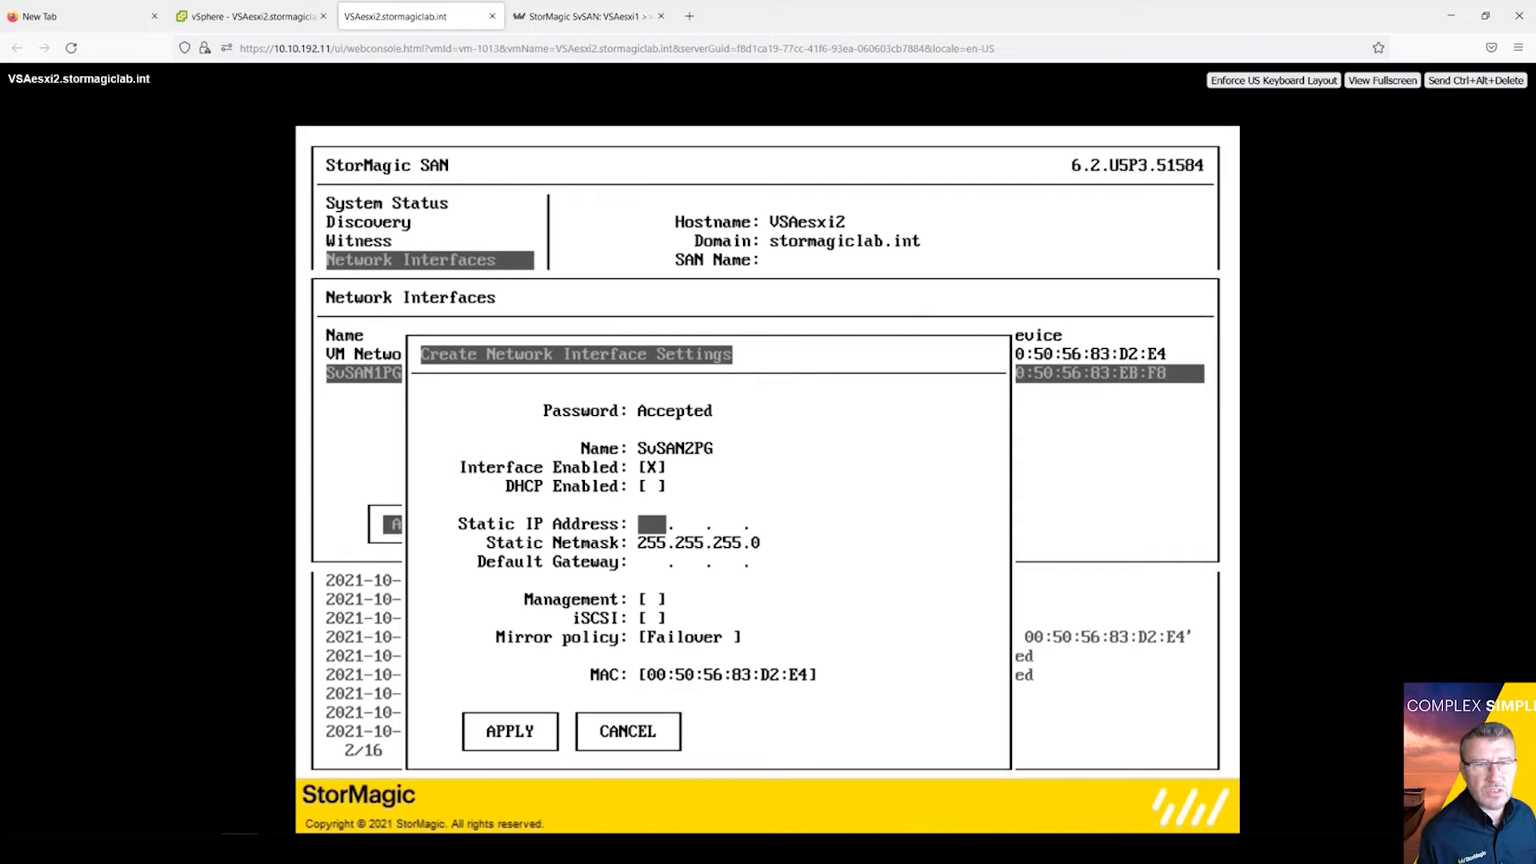
type("192.")
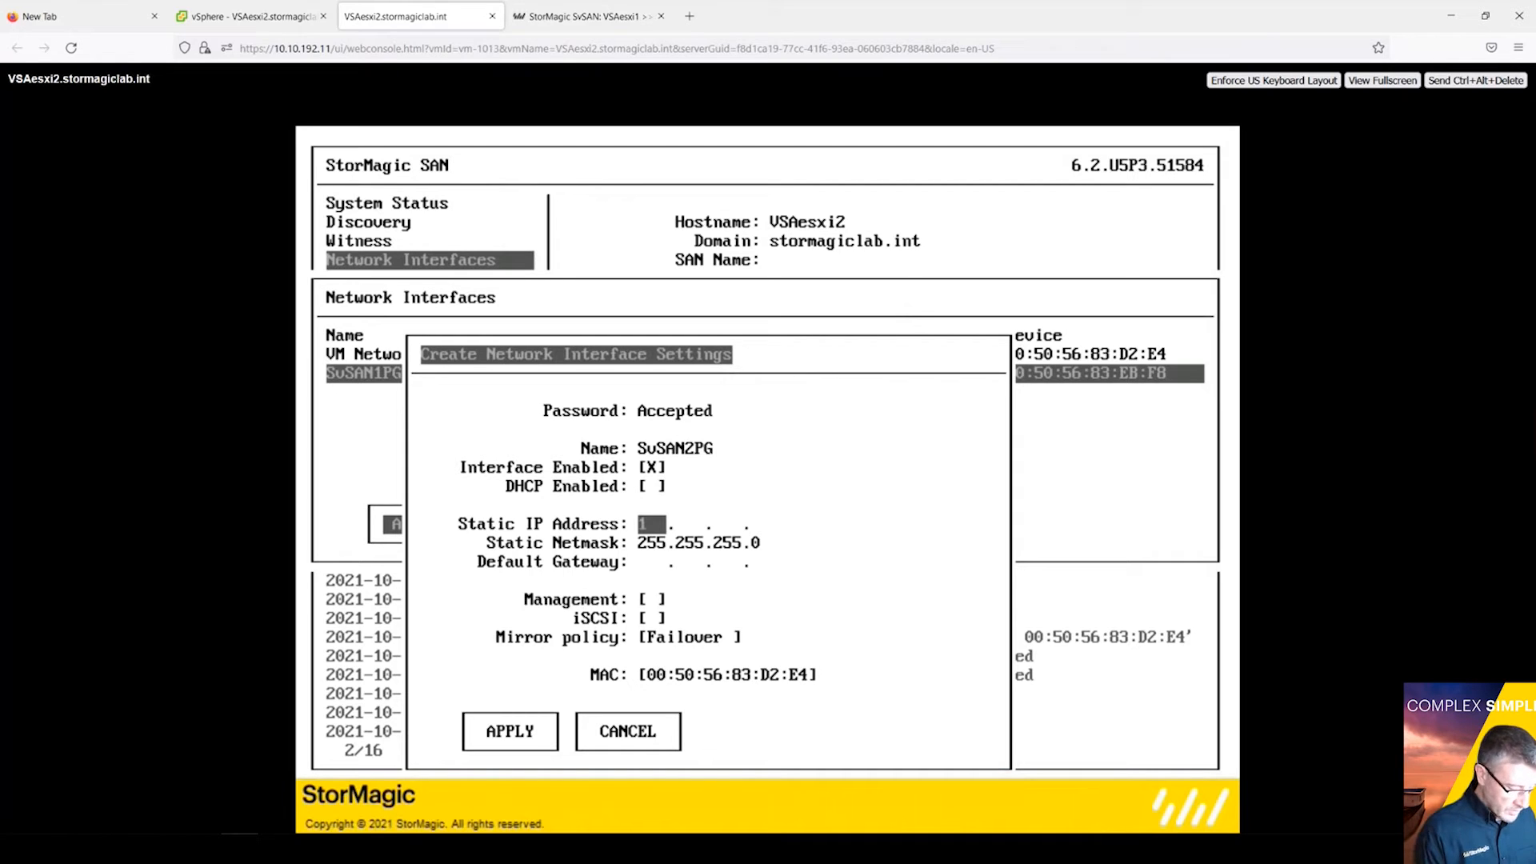
type("168.")
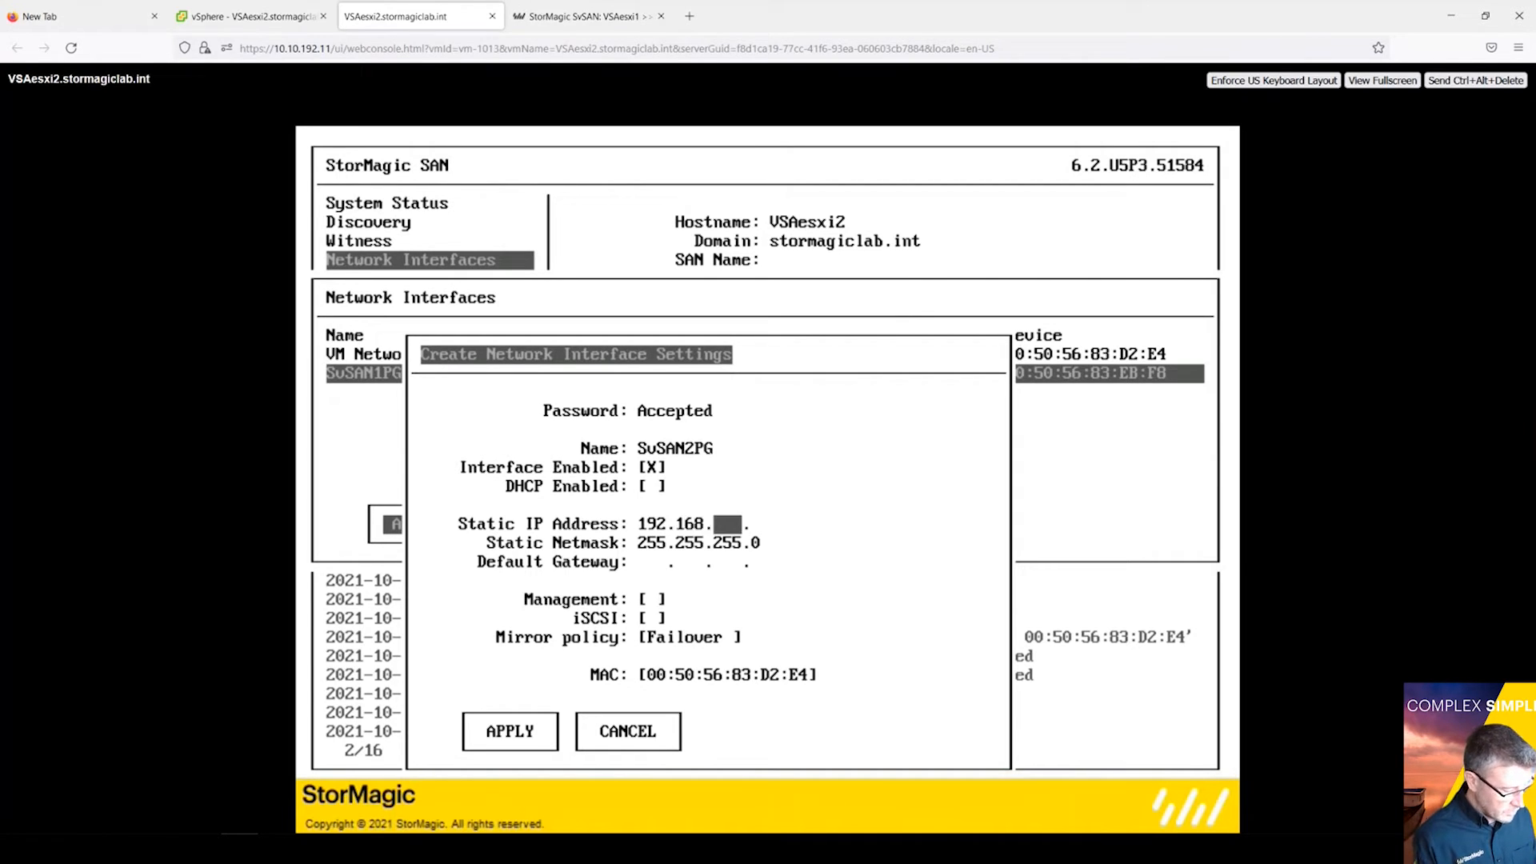
type("2  .")
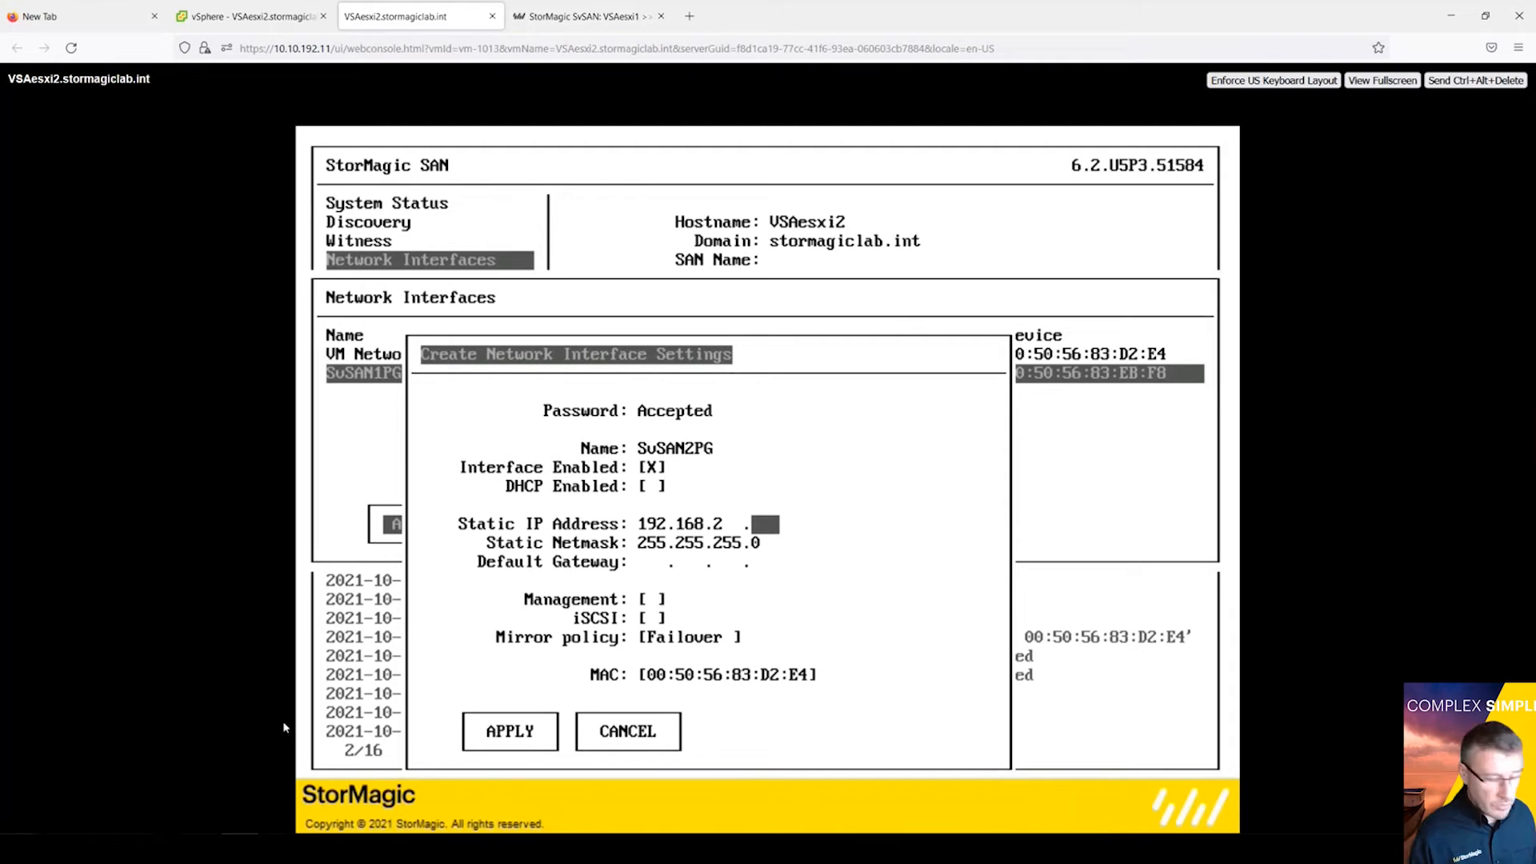
type("12")
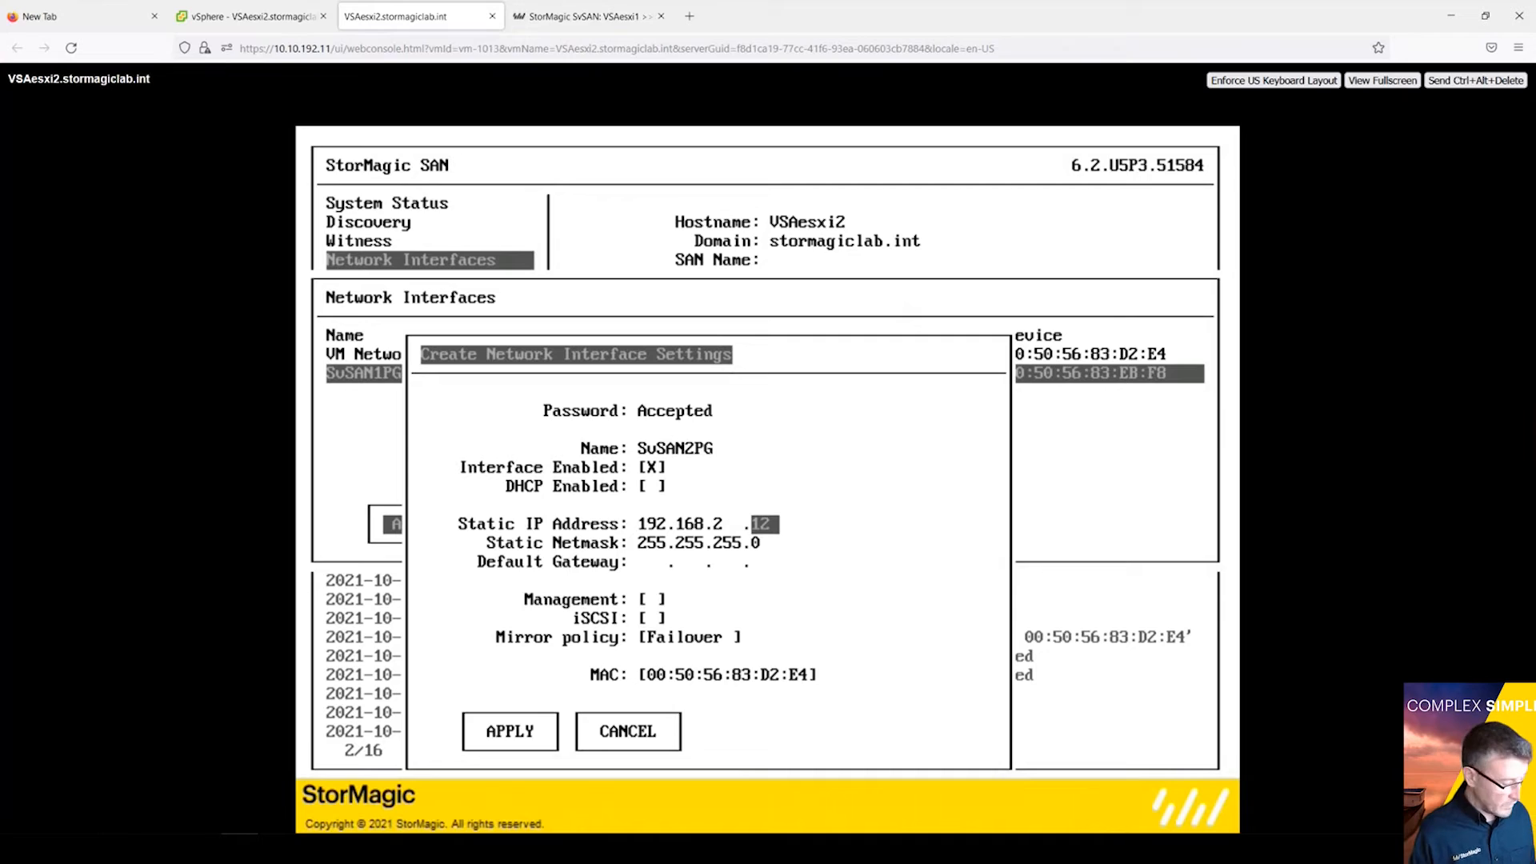
Step: Enable iSCSI on the new interface and set its mirror policy to Preferred
key("Tab")
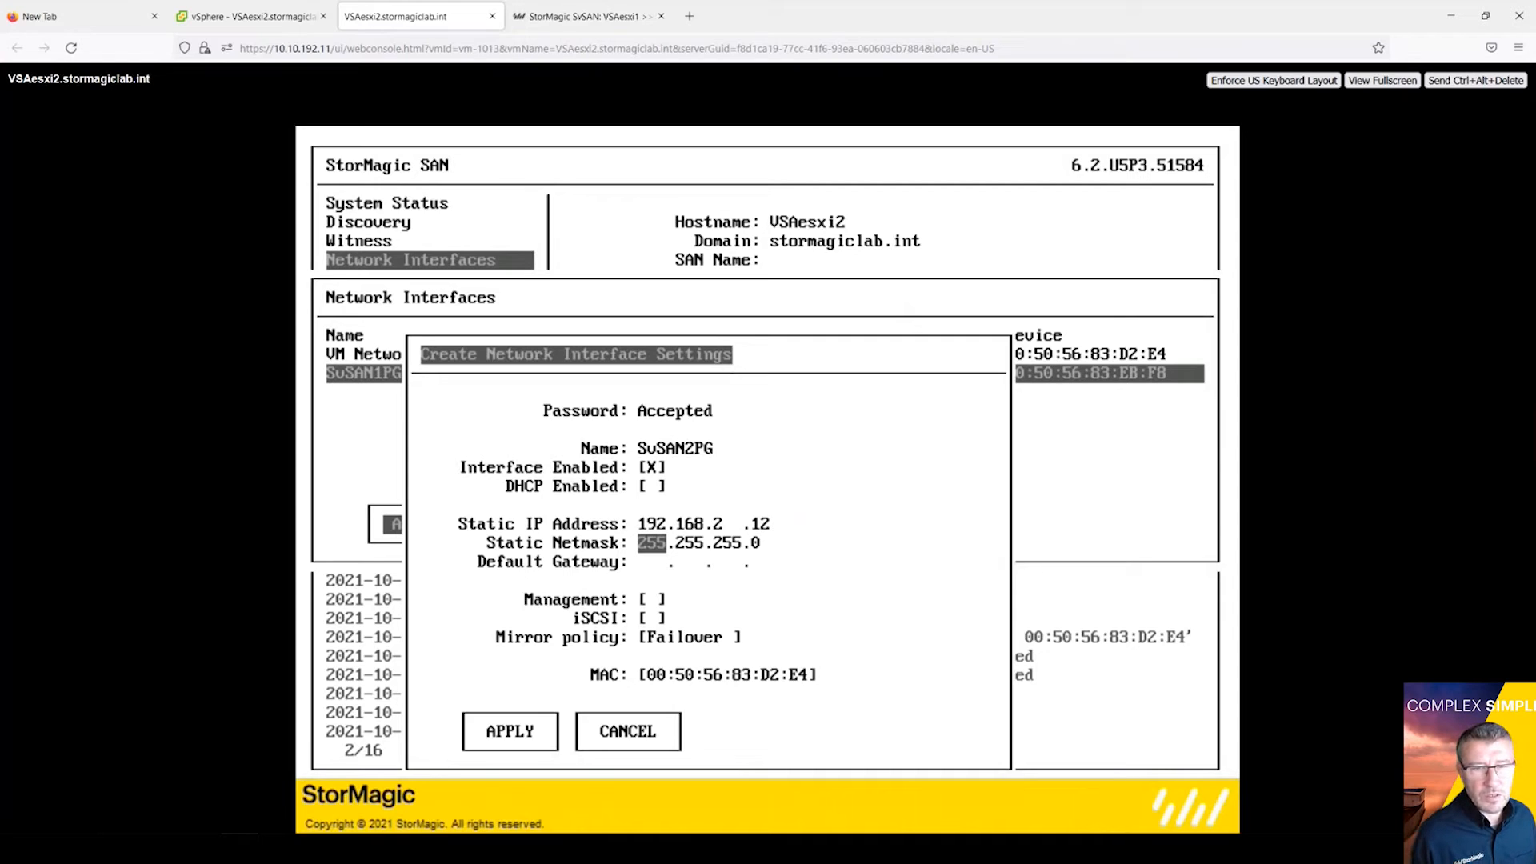
key("Tab")
key("Tab")
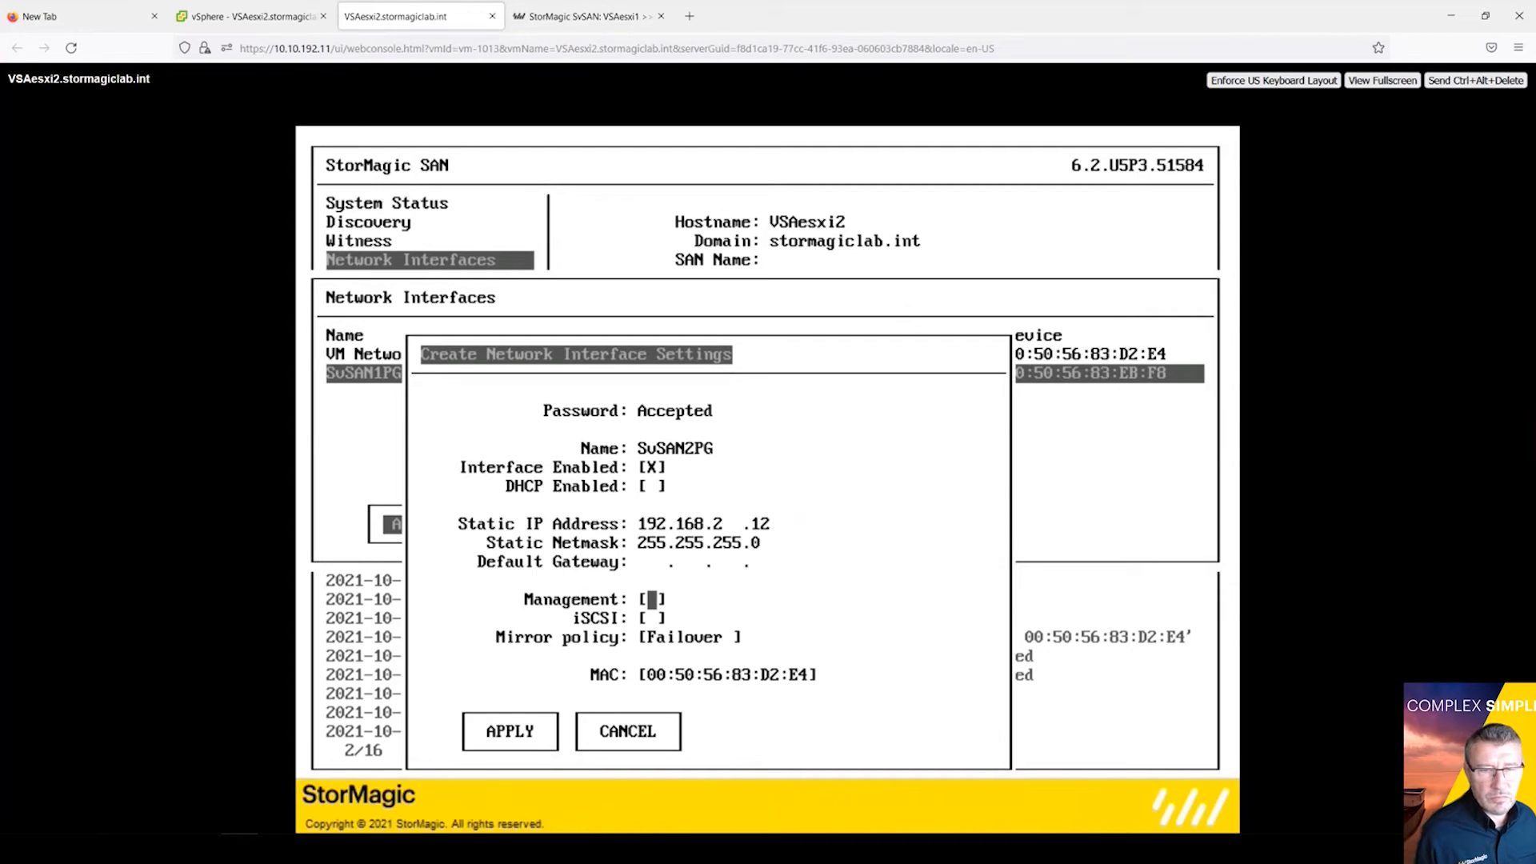
key("Tab")
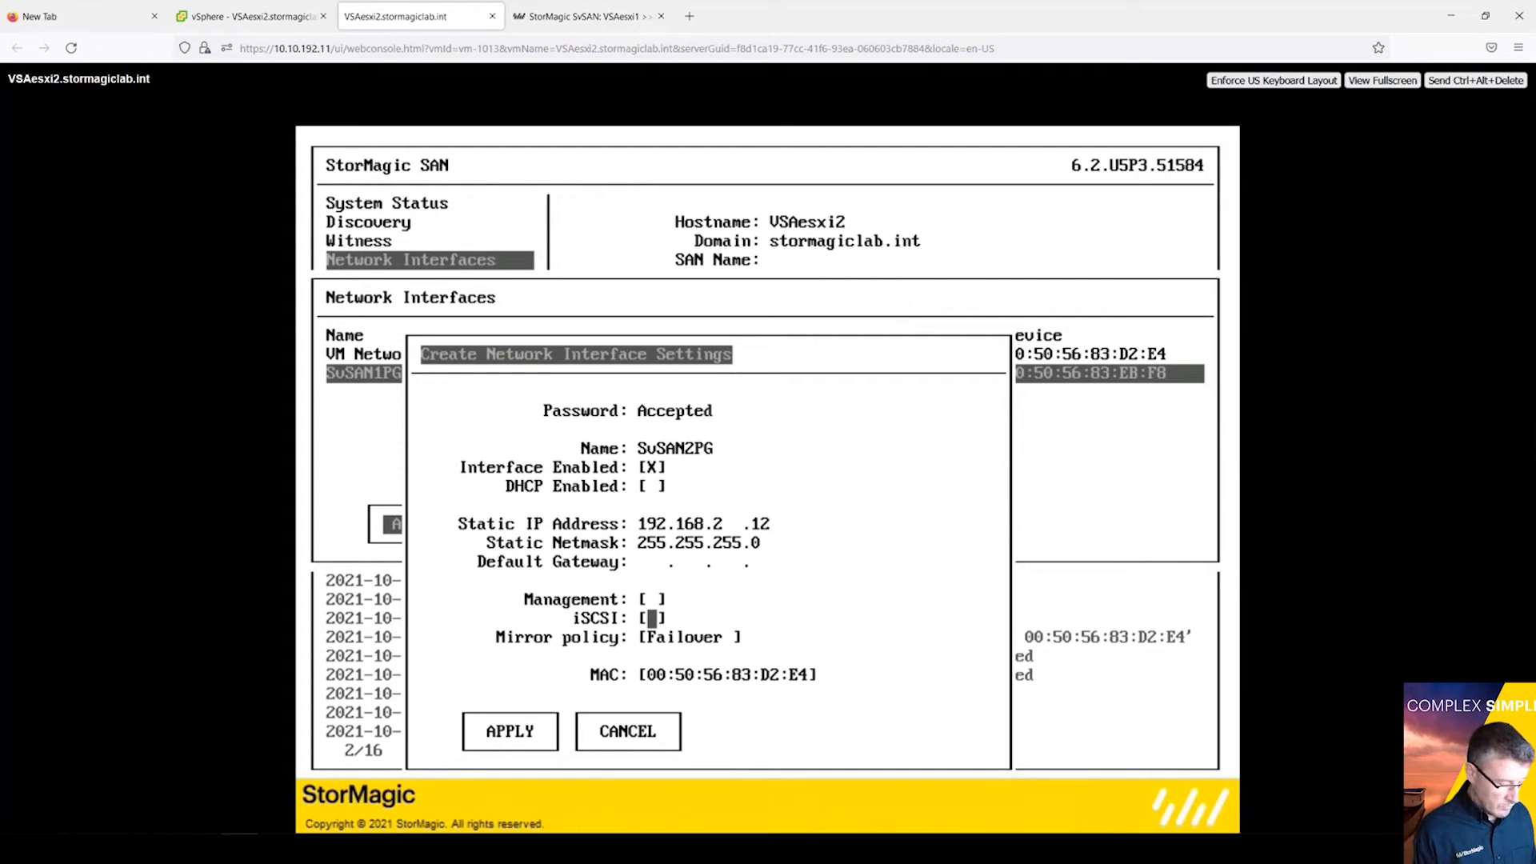
key("space")
key("Tab")
key("Return")
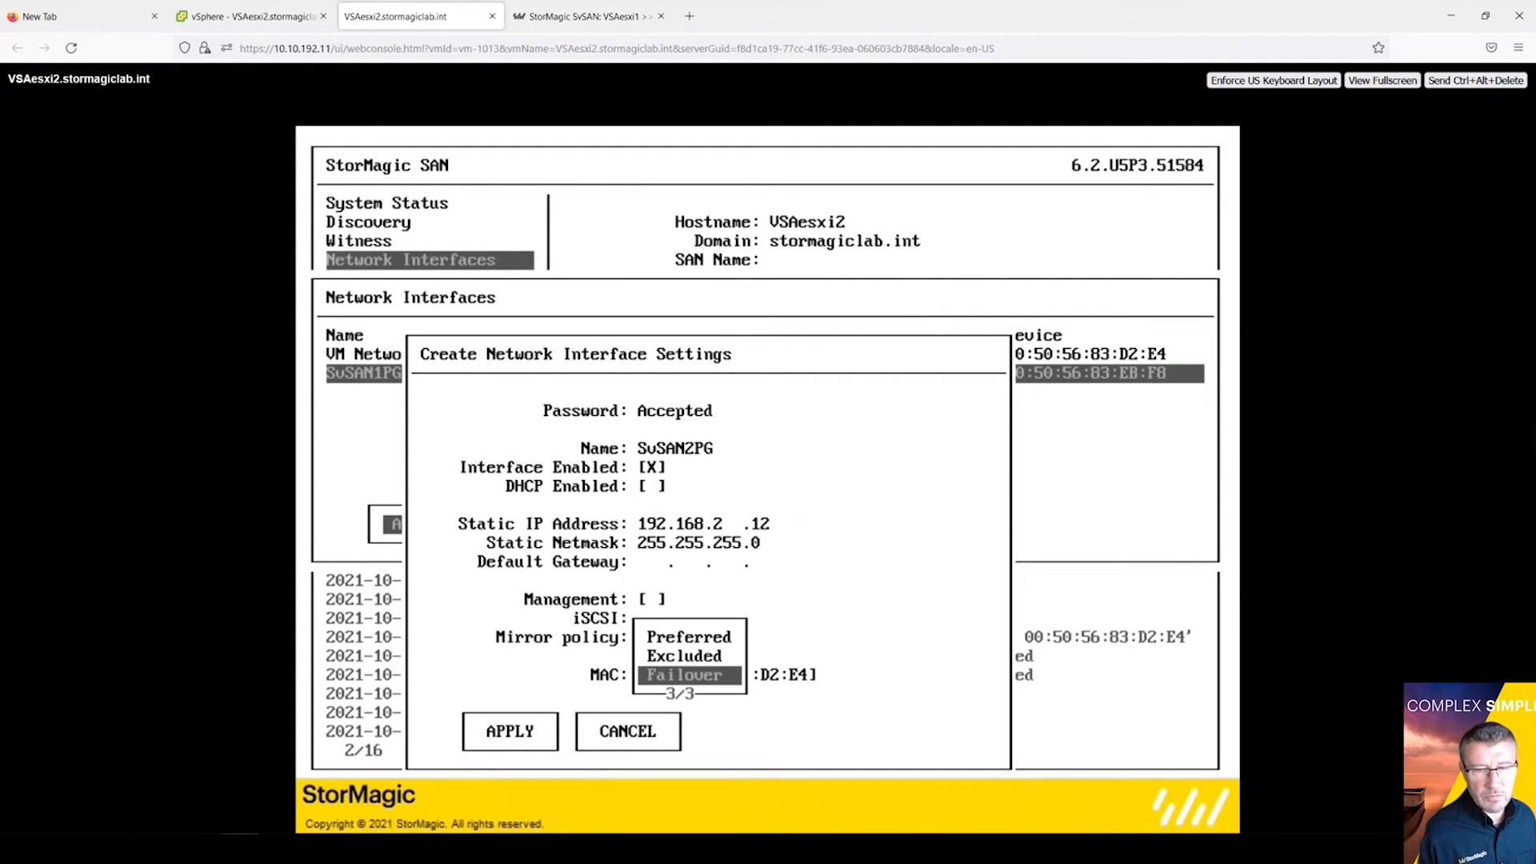
key("Up")
key("Up")
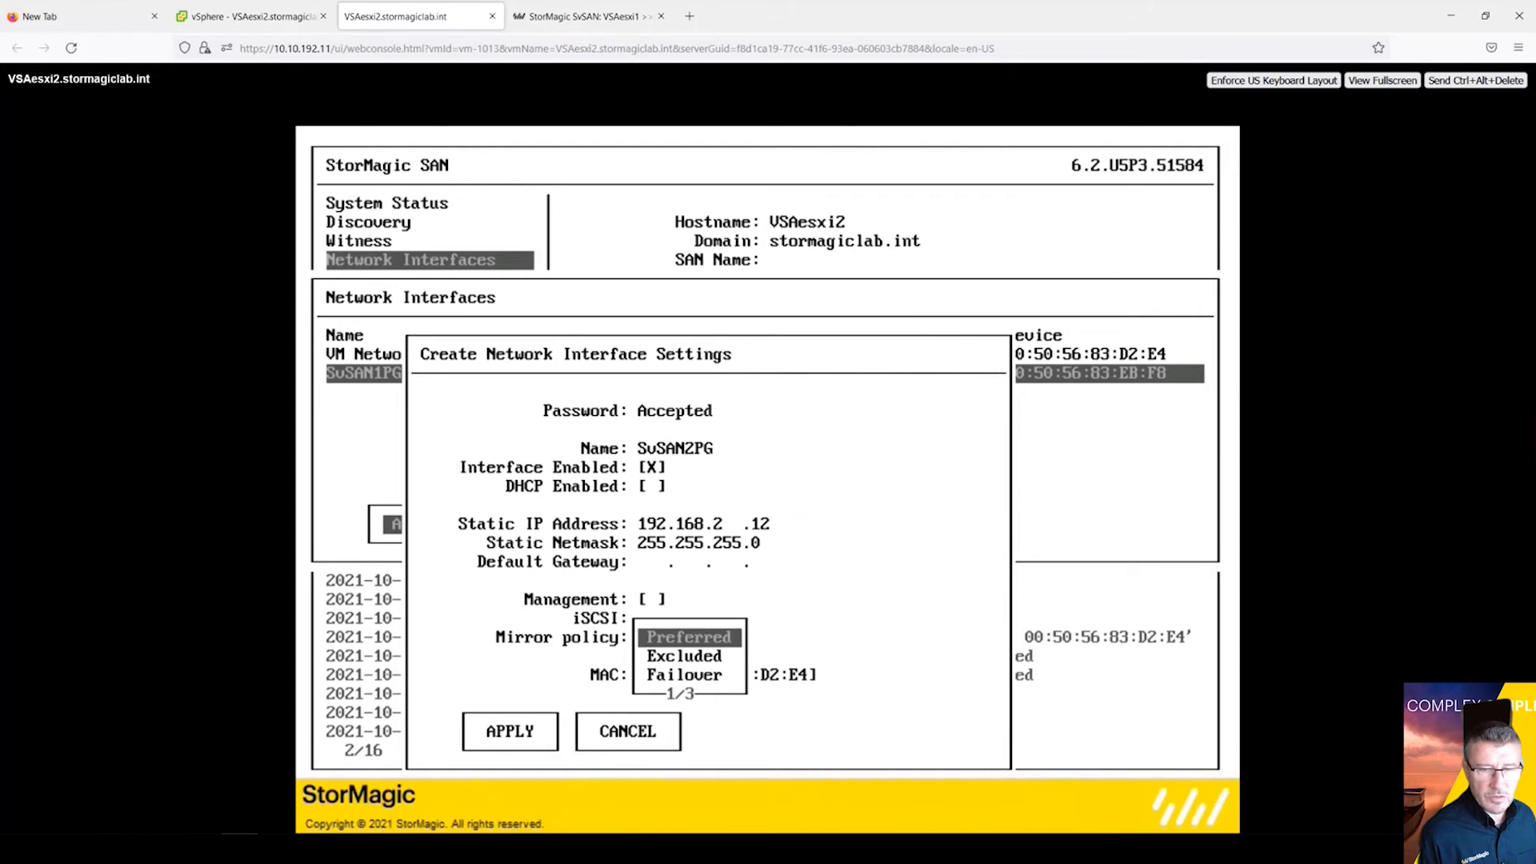
key("Return")
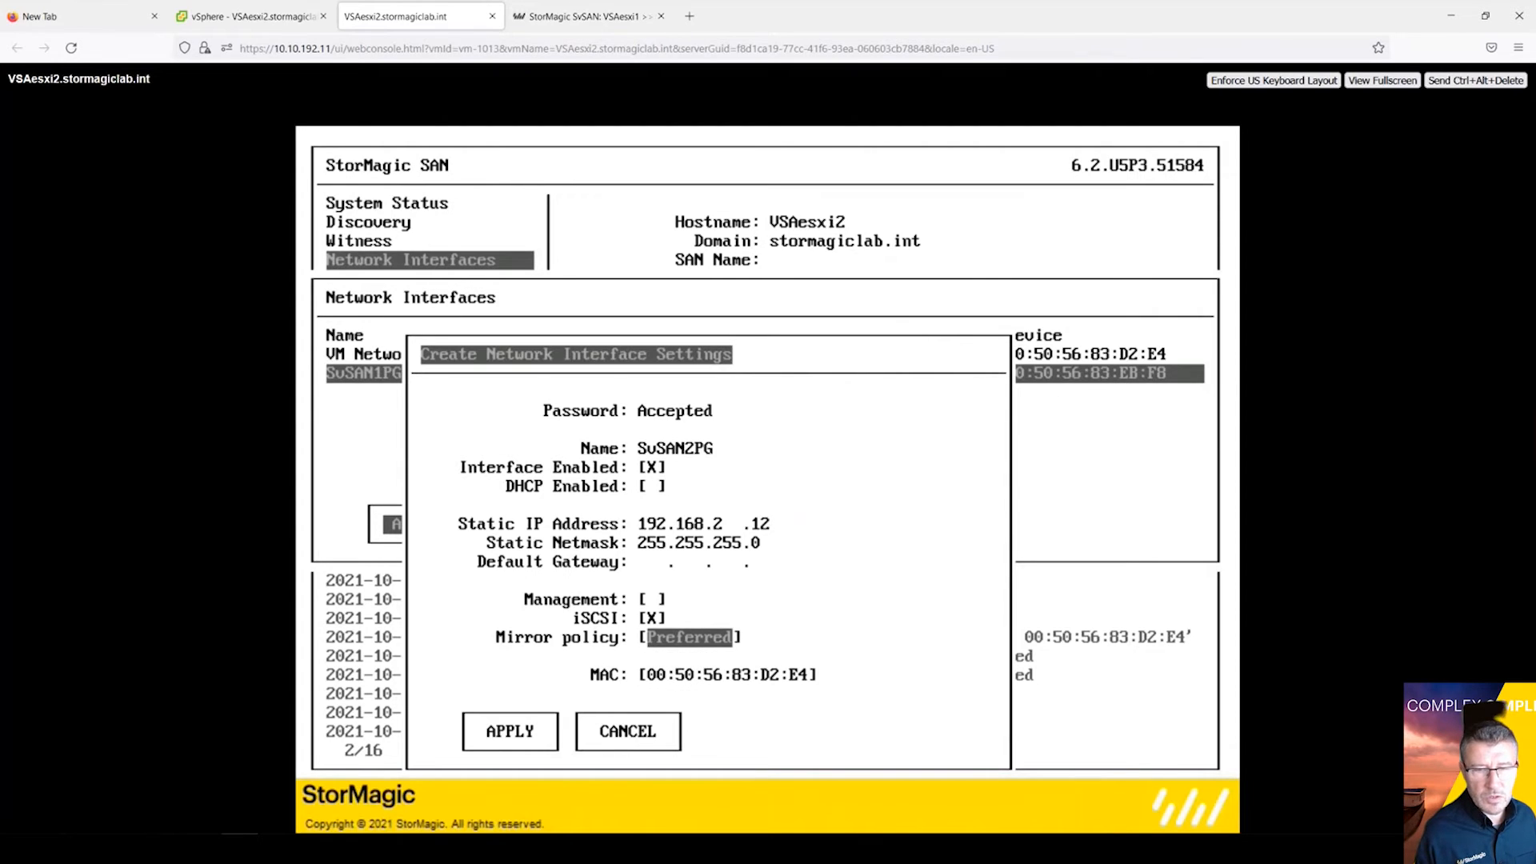
Step: Assign MAC 00:50:56:83:B9:BB to SvSAN2PG and create the interface
key("Down")
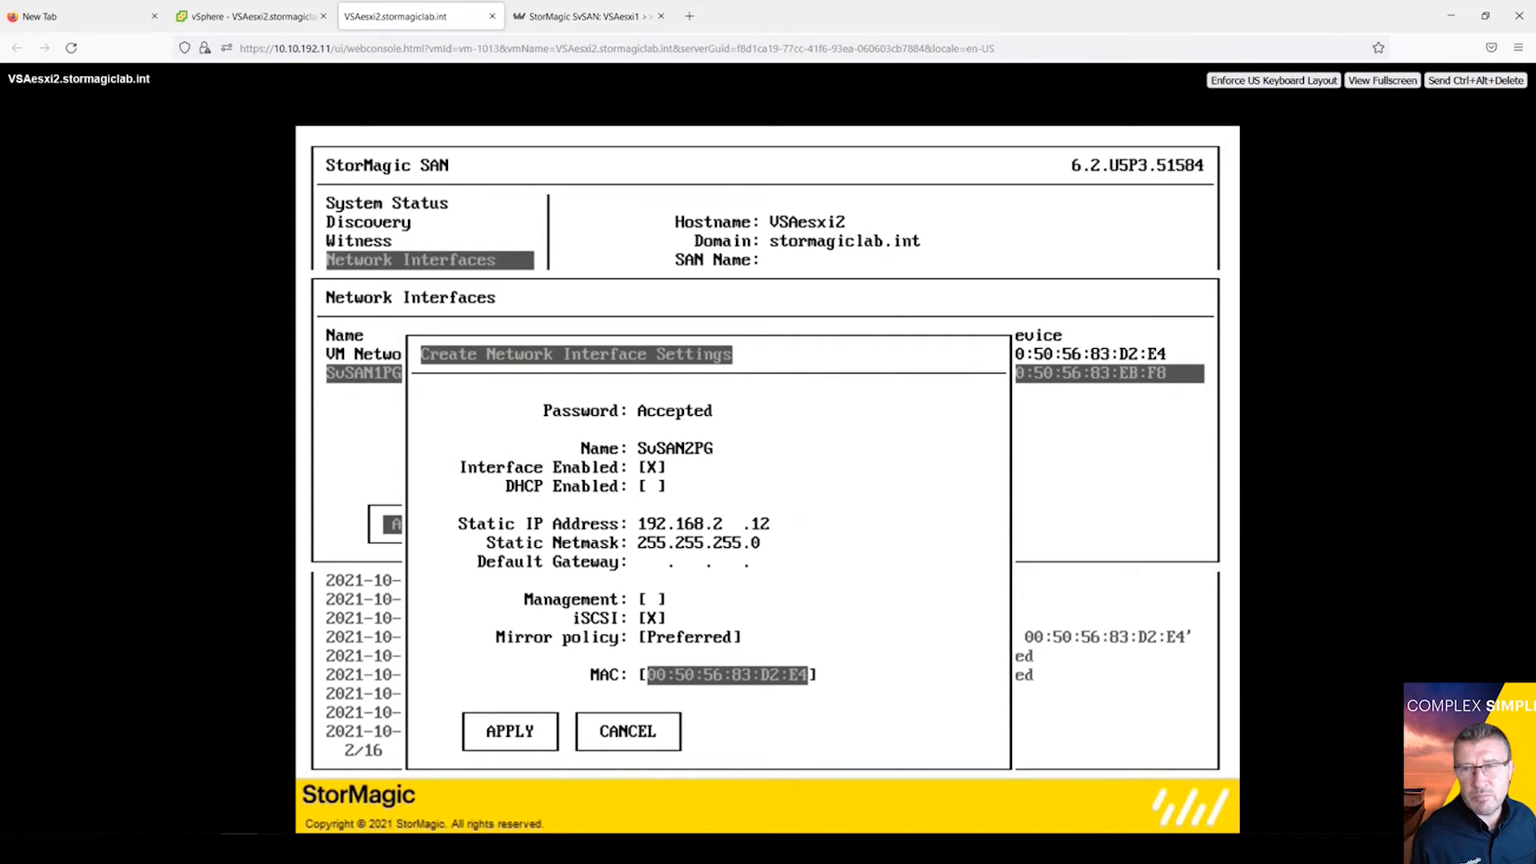
key("Return")
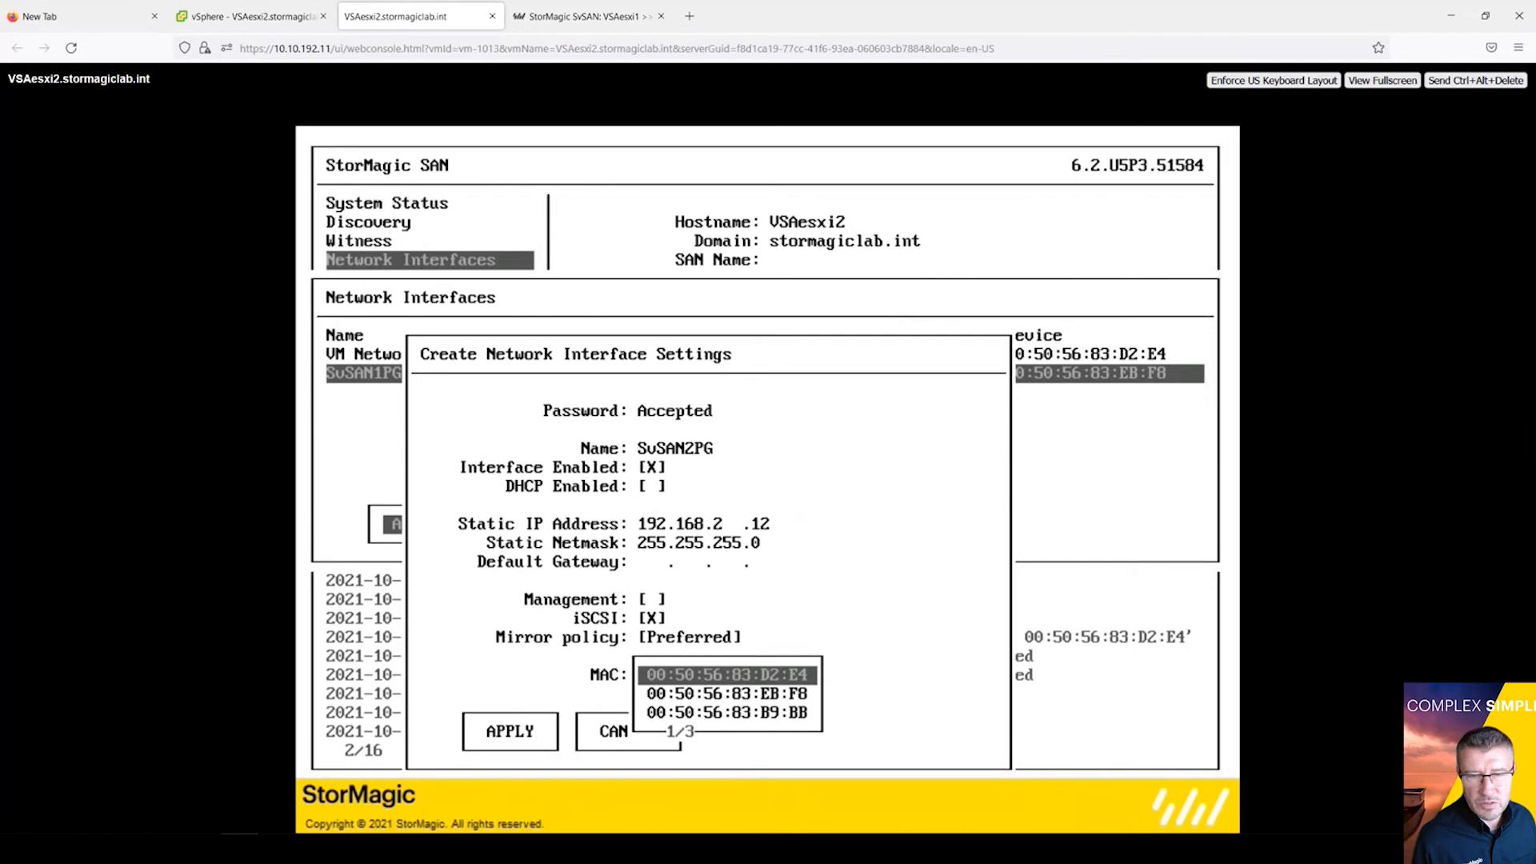
key("Down")
key("Down")
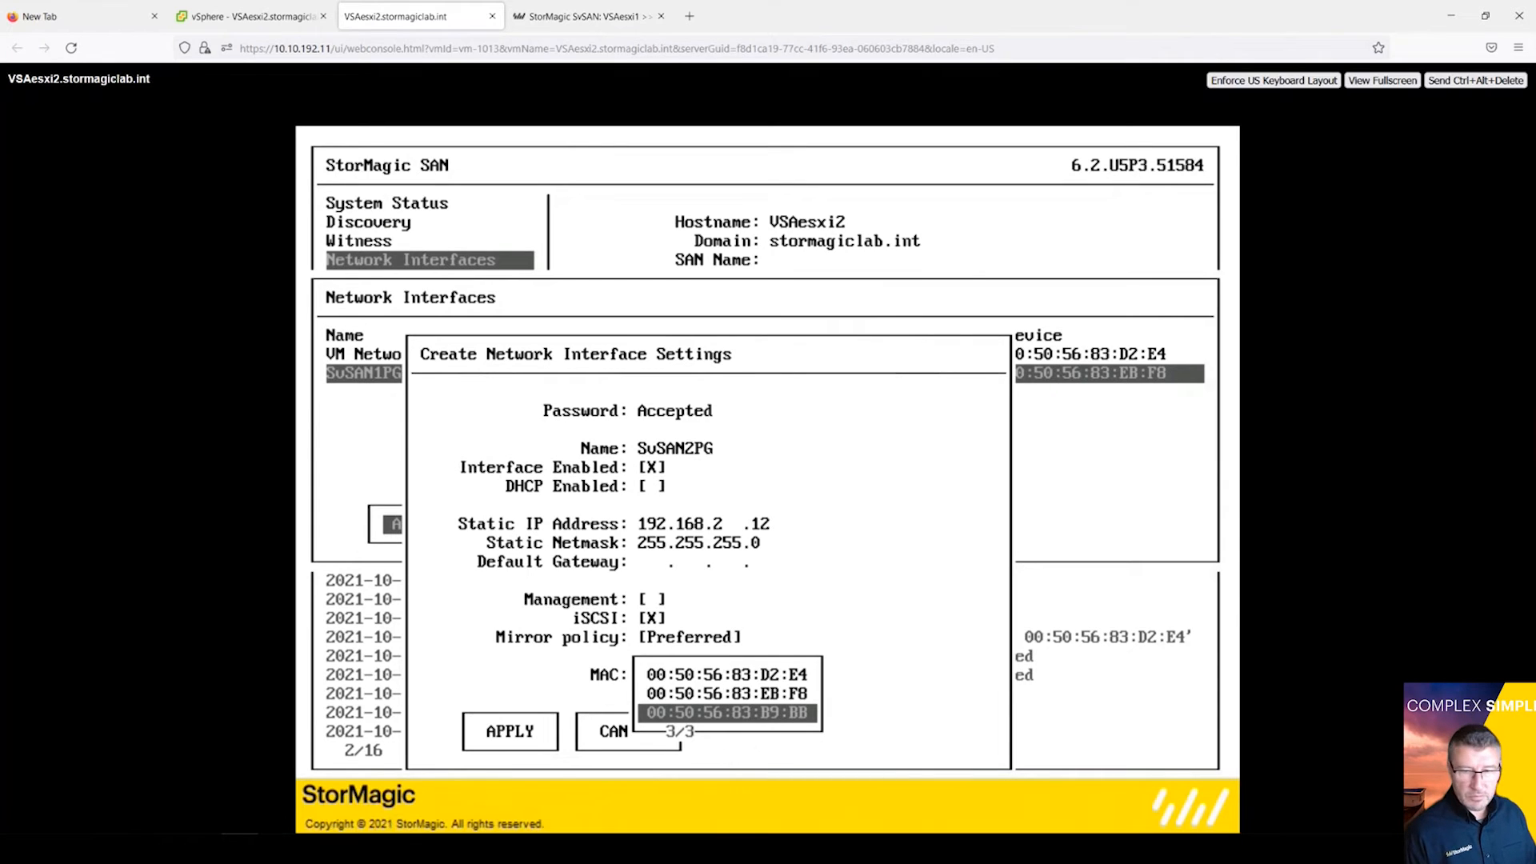
key("Return")
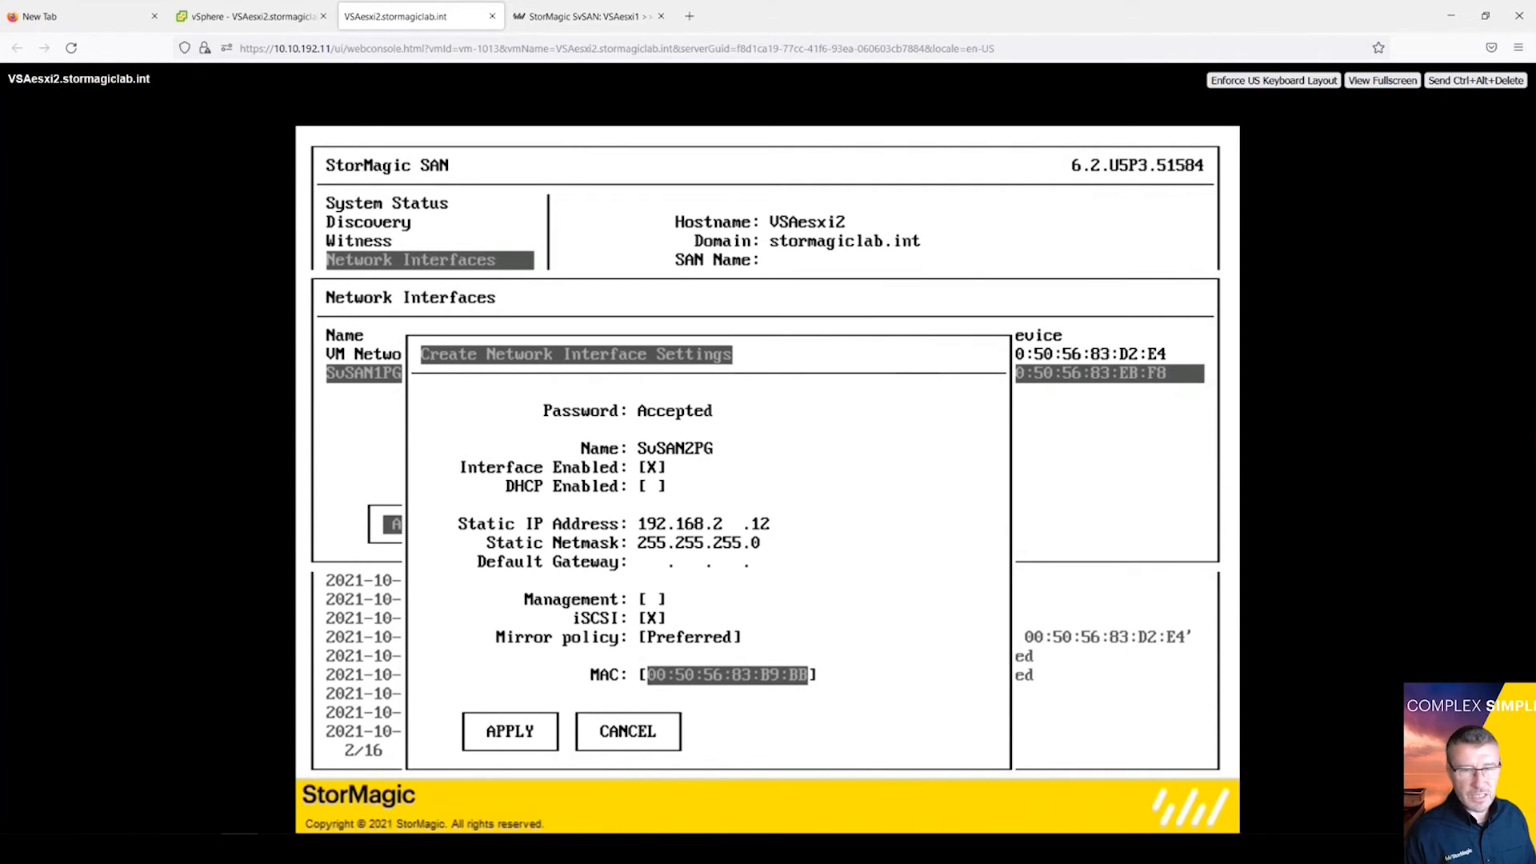
key("Tab")
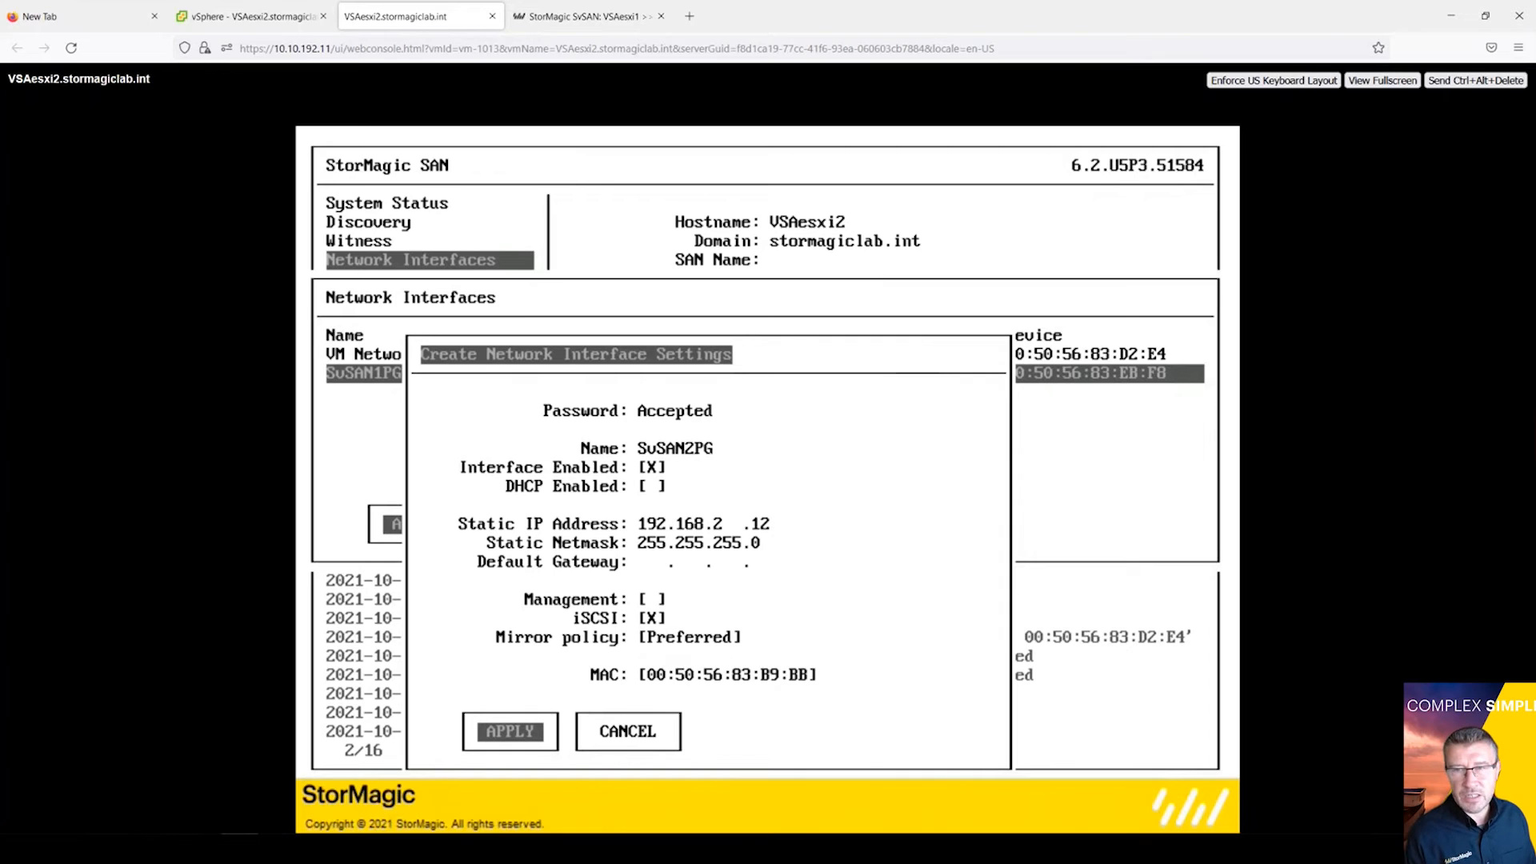
key("Return")
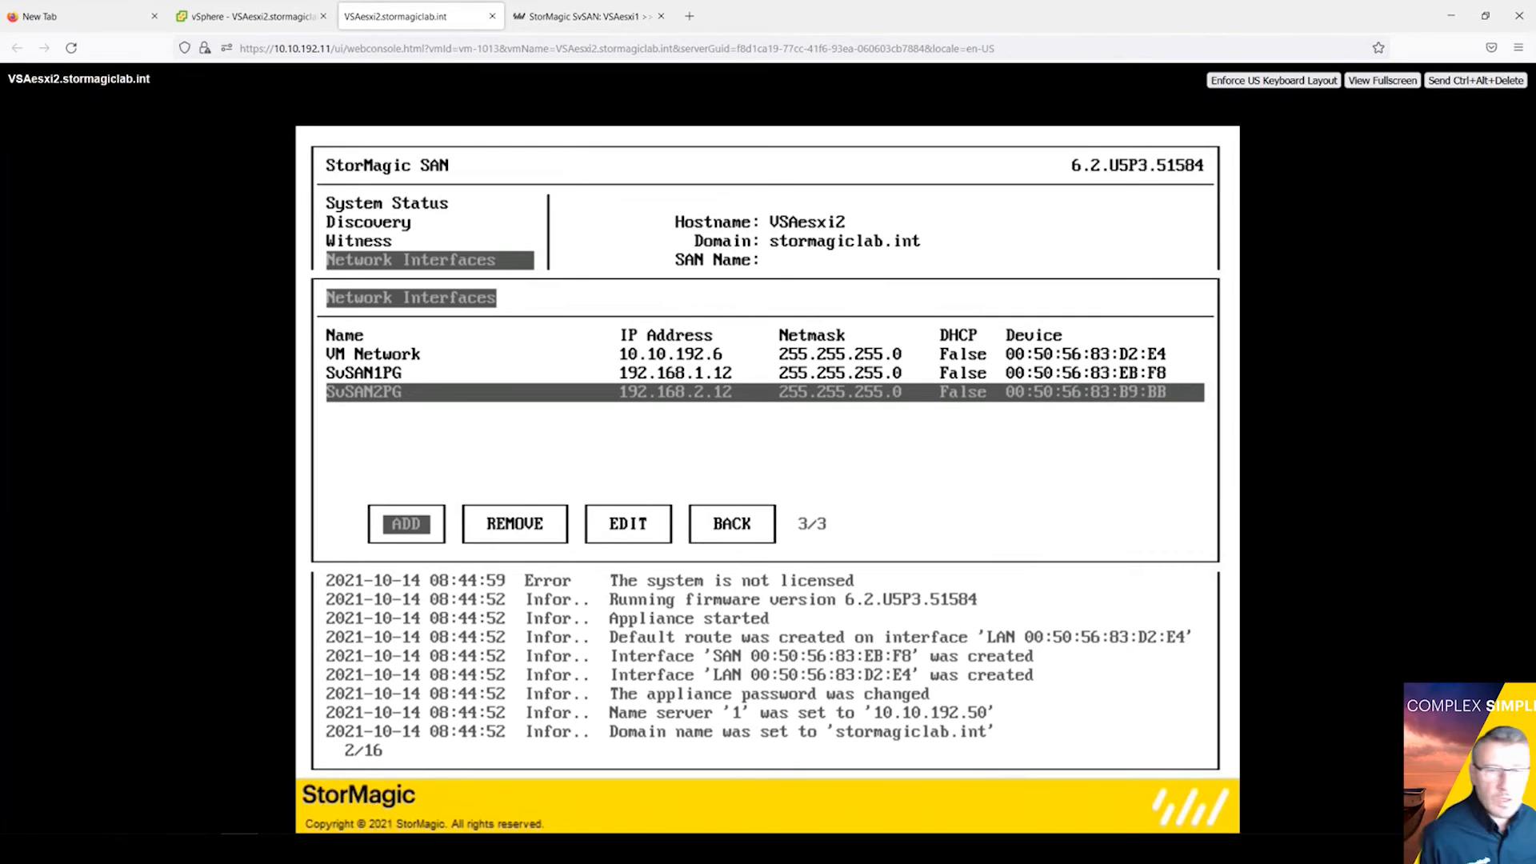
Step: Return to the main console menu and view the general Network setup without changes
key("Tab")
key("Tab")
key("Tab")
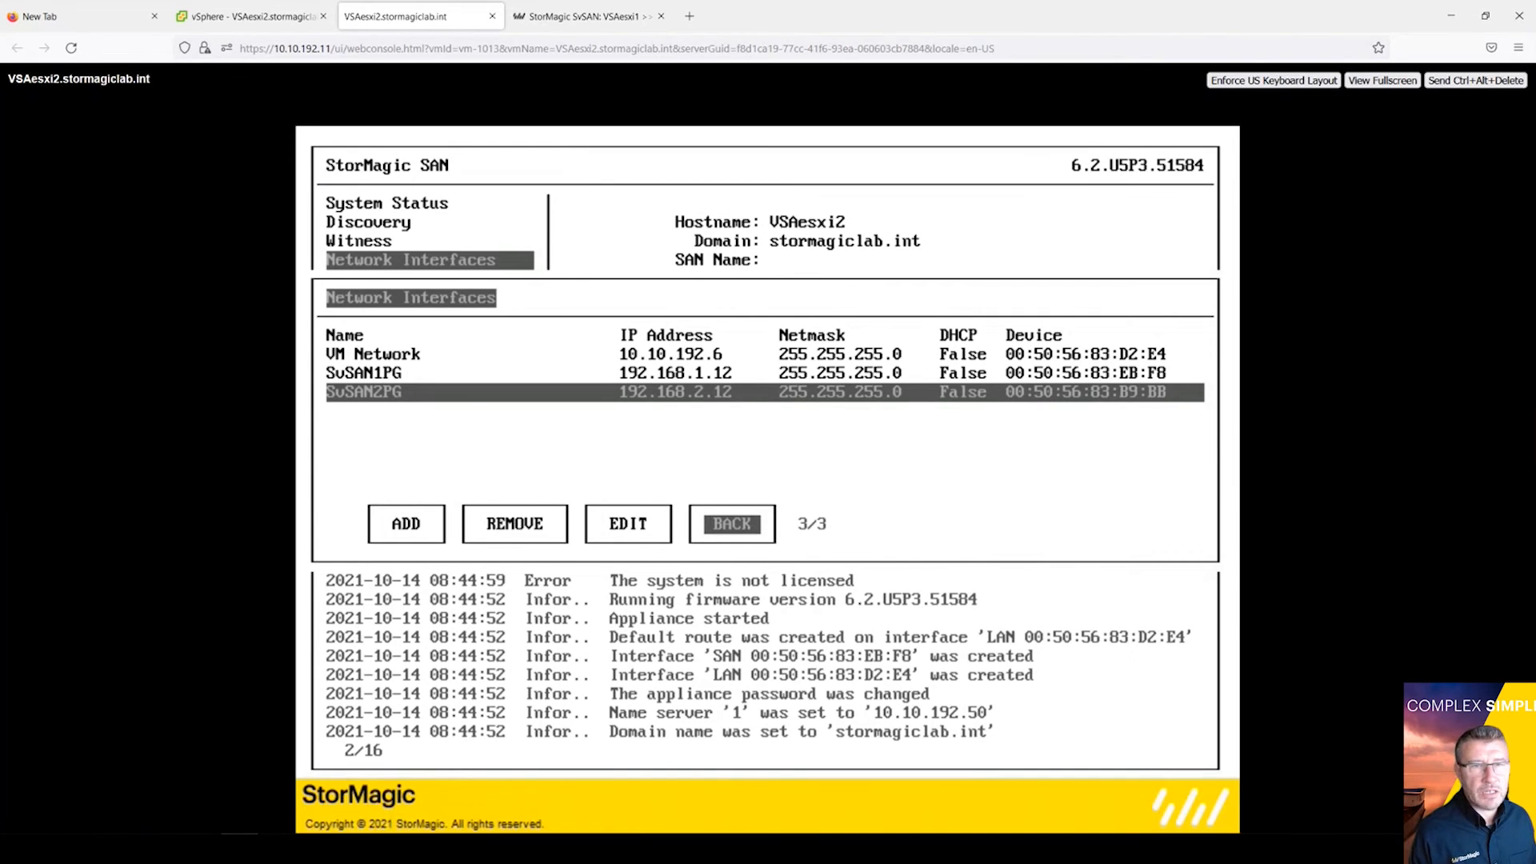
key("Return")
key("Down")
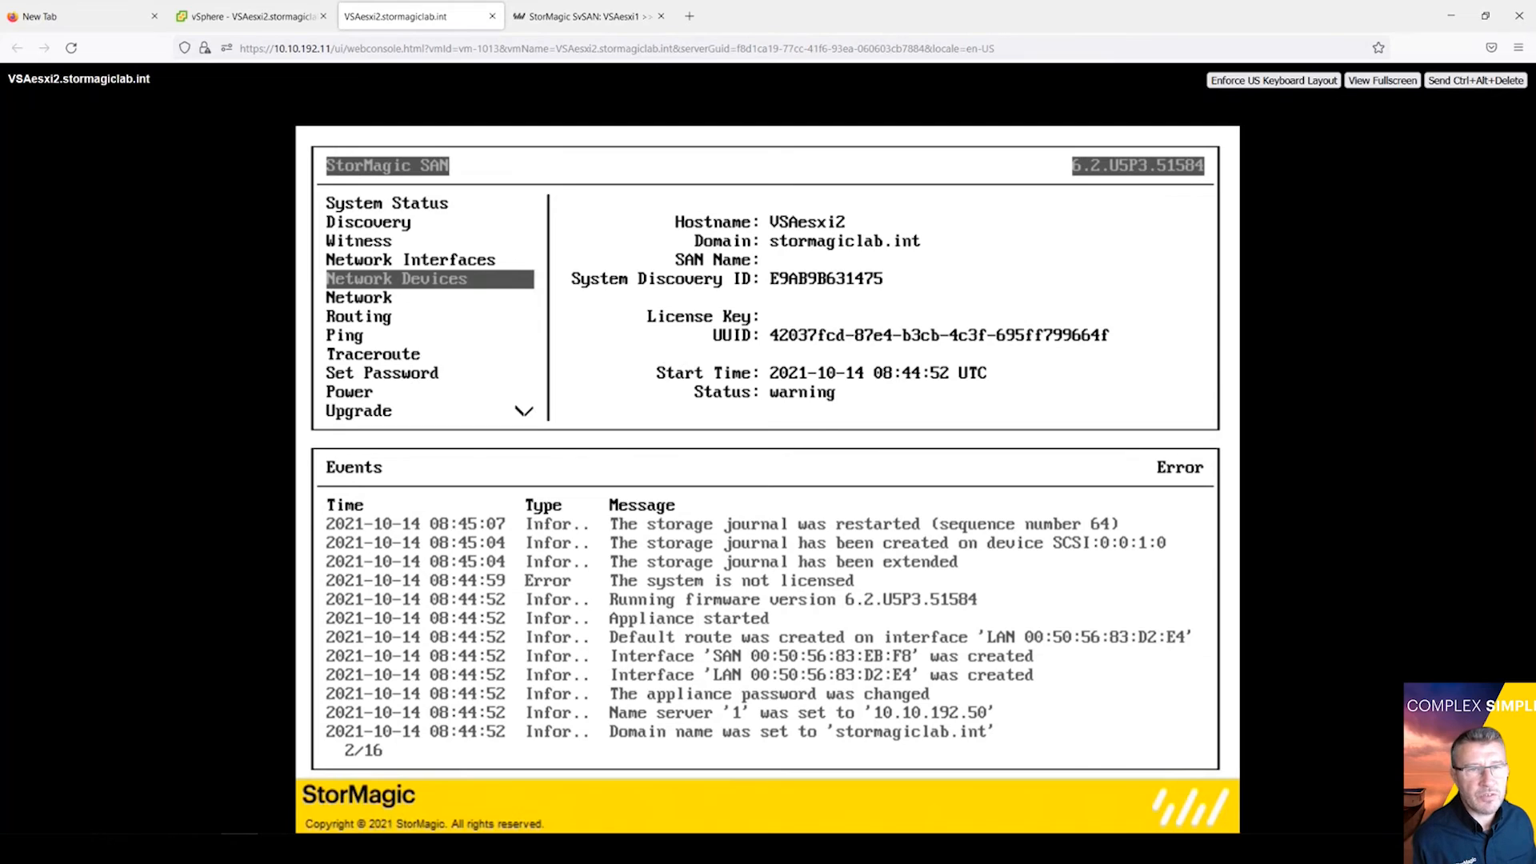
key("Down")
key("Return")
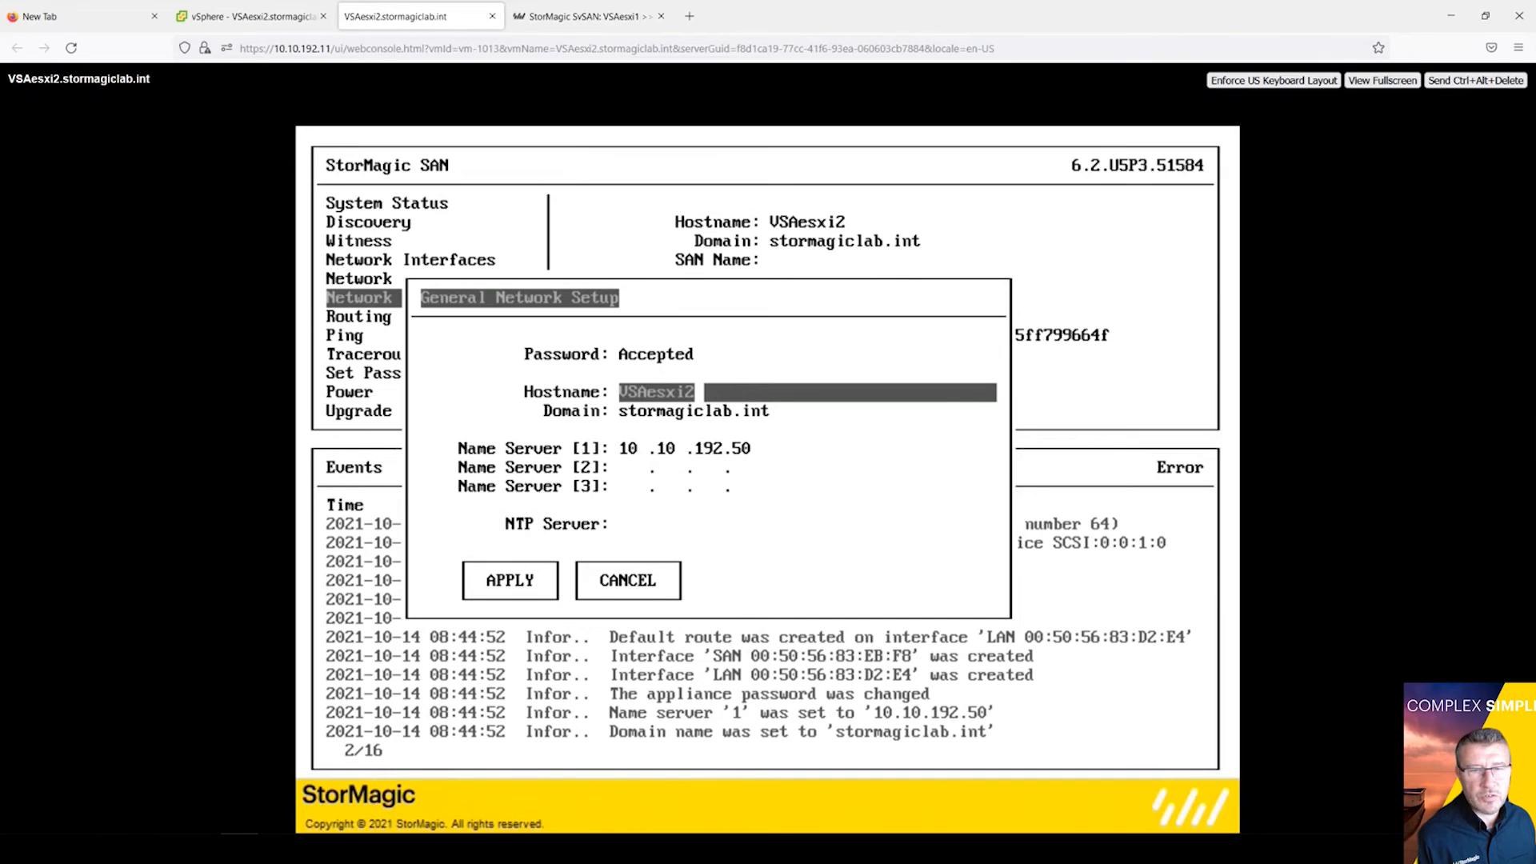
key("Tab")
key("Tab")
key("Tab")
key("Tab")
key("Tab")
key("Tab")
key("Tab")
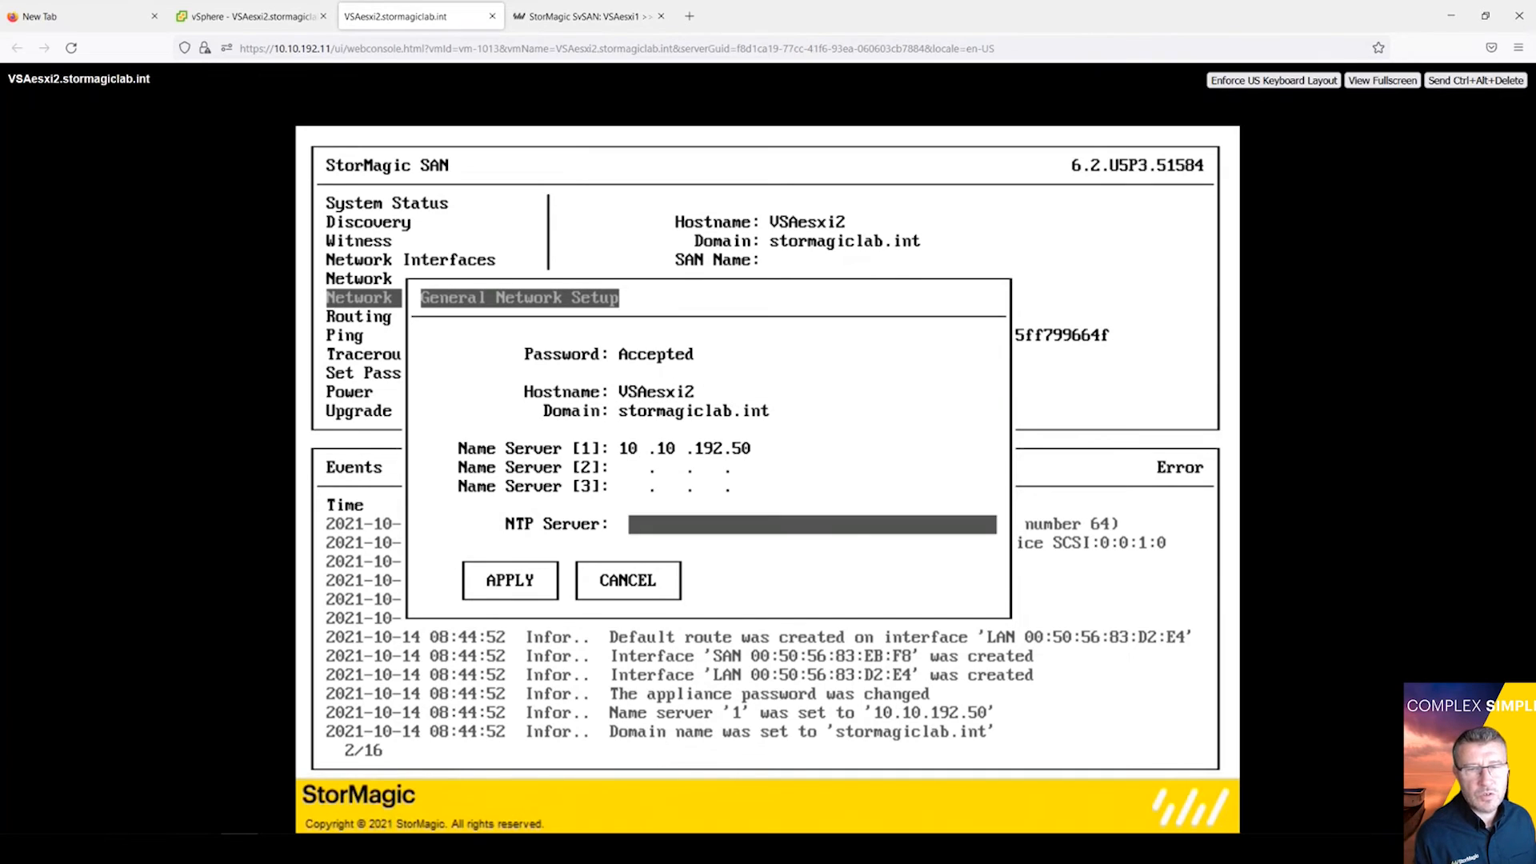
key("Return")
Step: Check the default route under Routing, then go back to the main menu
key("Down")
key("Return")
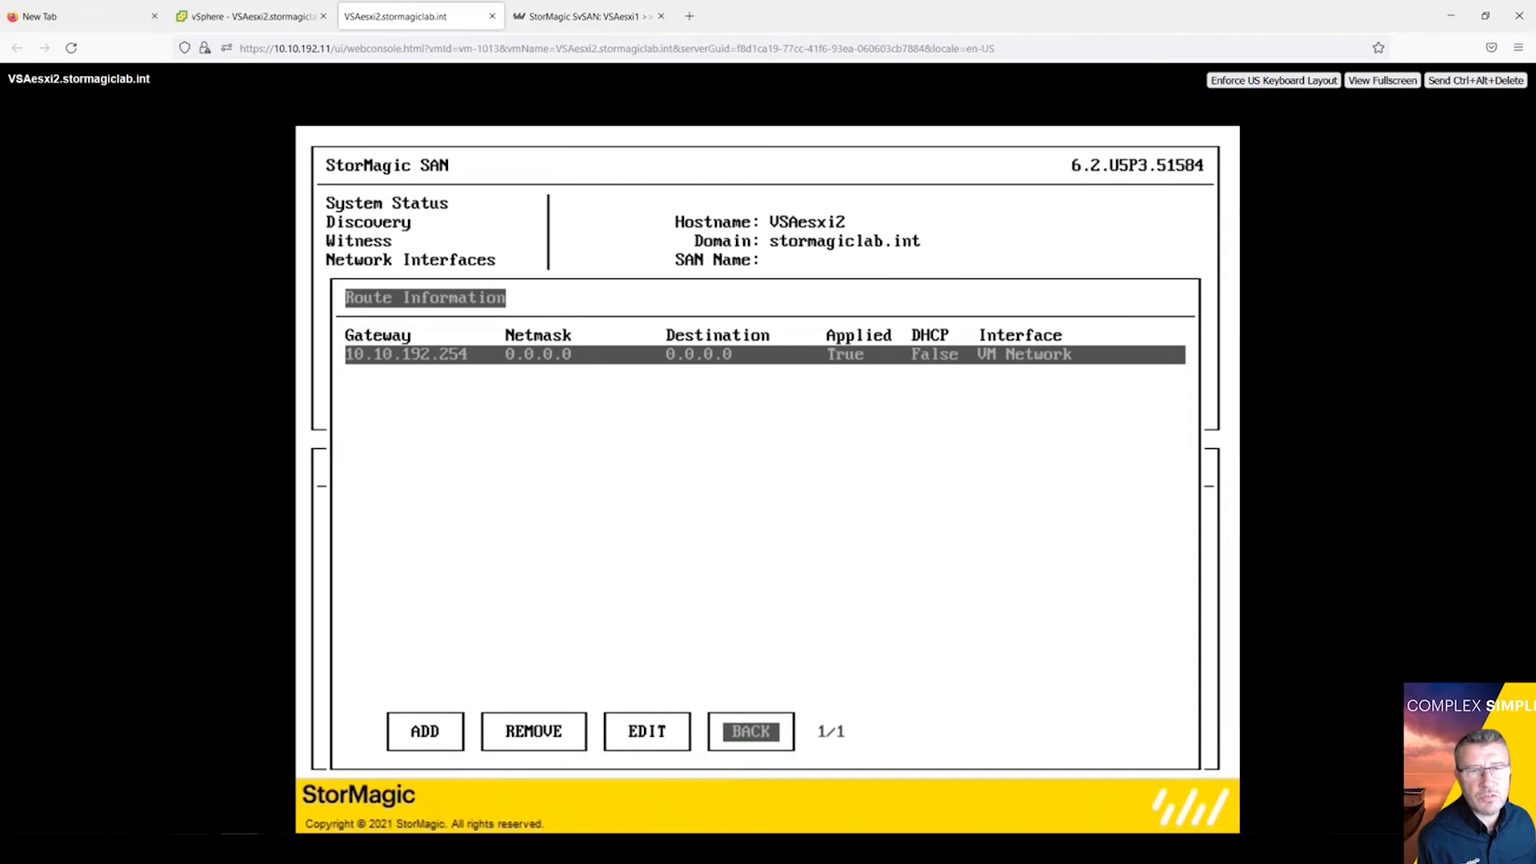
key("Tab")
key("Tab")
key("Tab")
key("Tab")
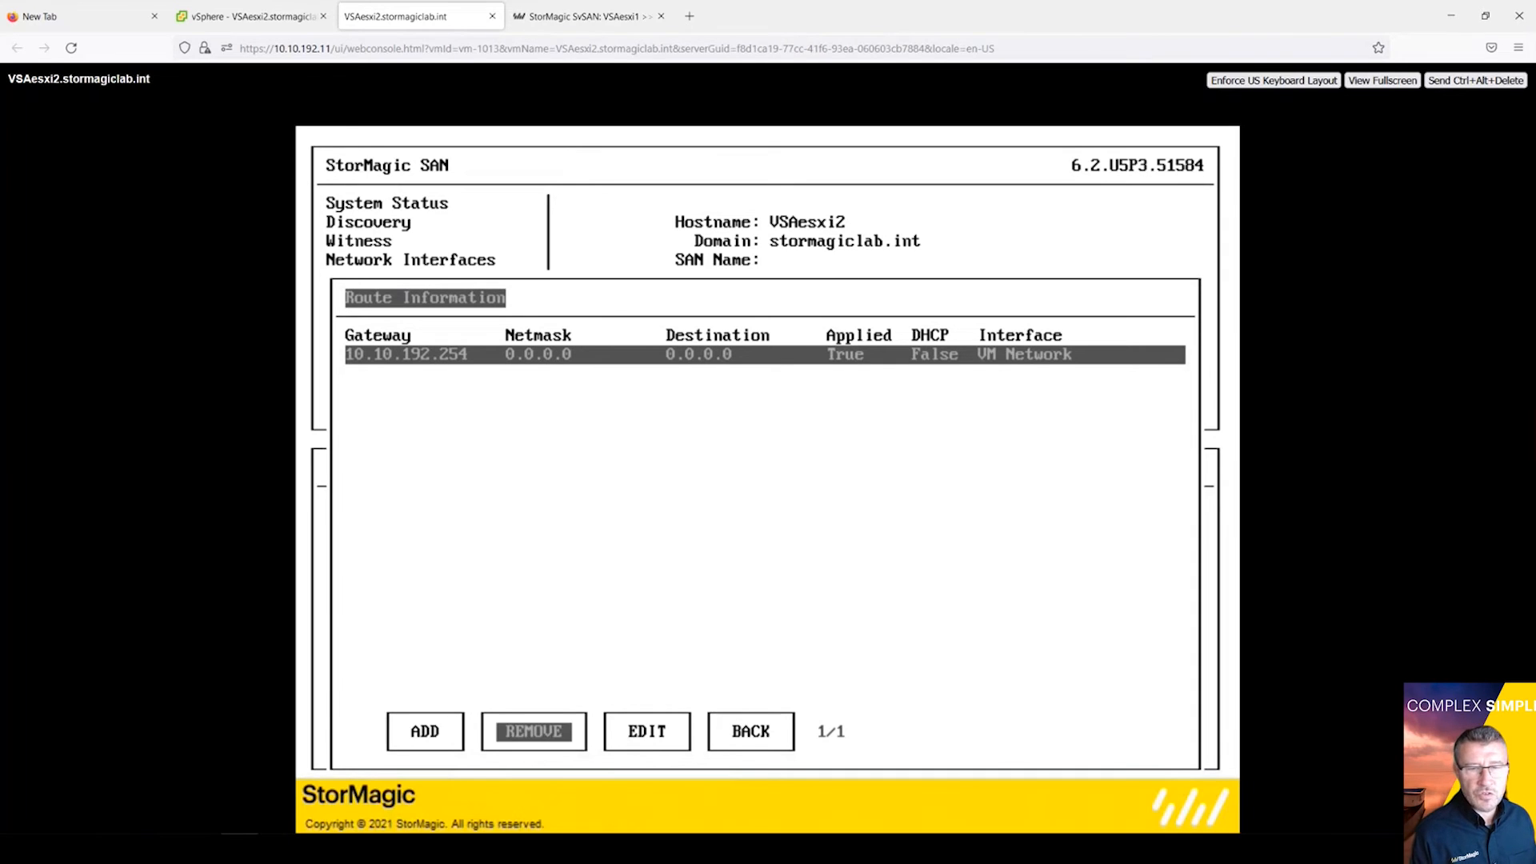
key("Return")
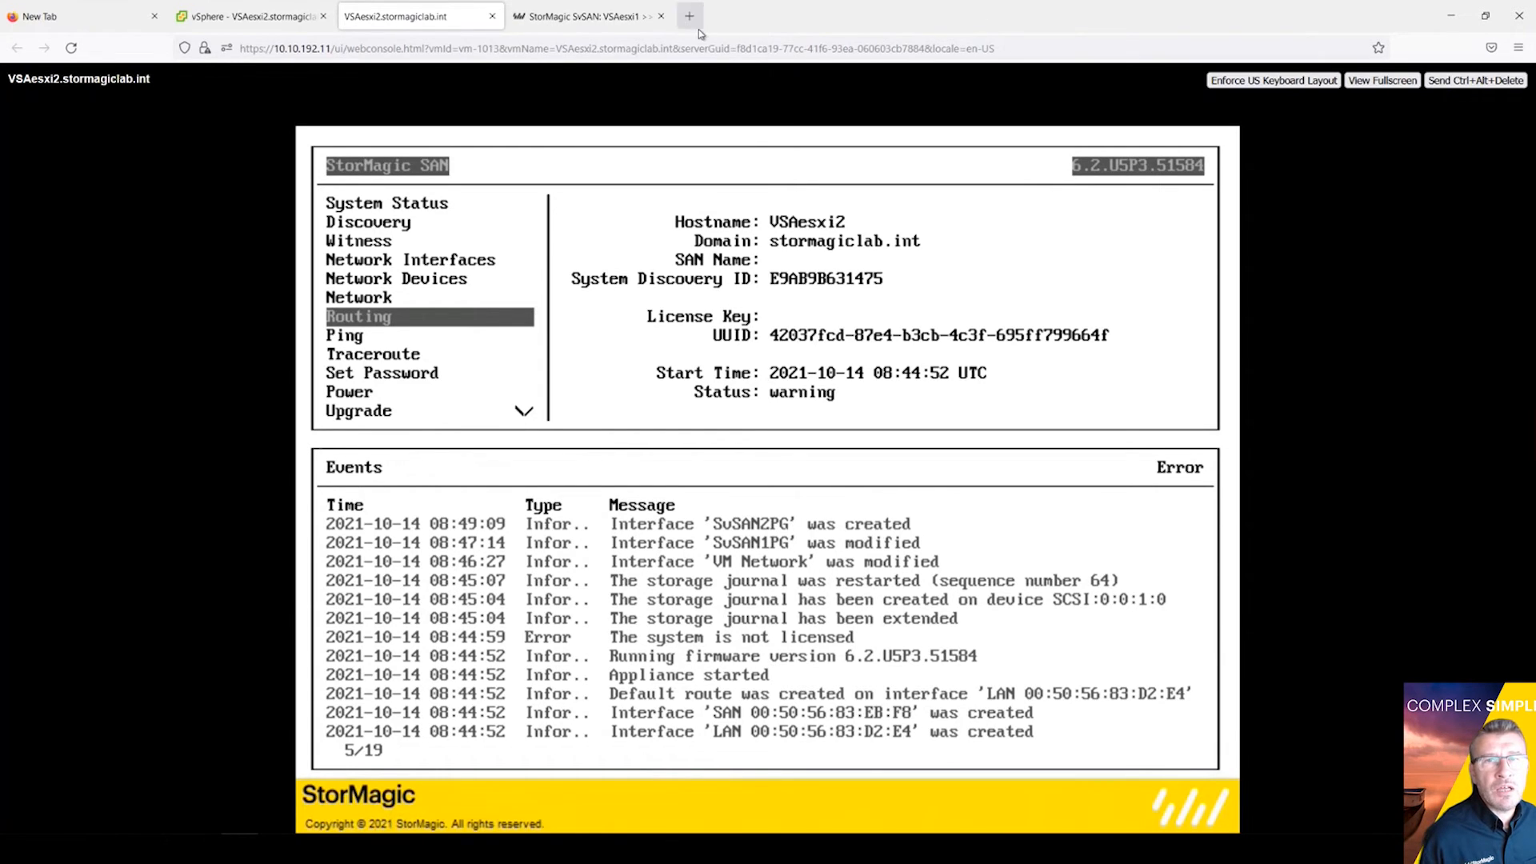
Step: Close the console tab and load 10.10.192.6 in a new tab, expanding the warning's Advanced options
left_click(493, 16)
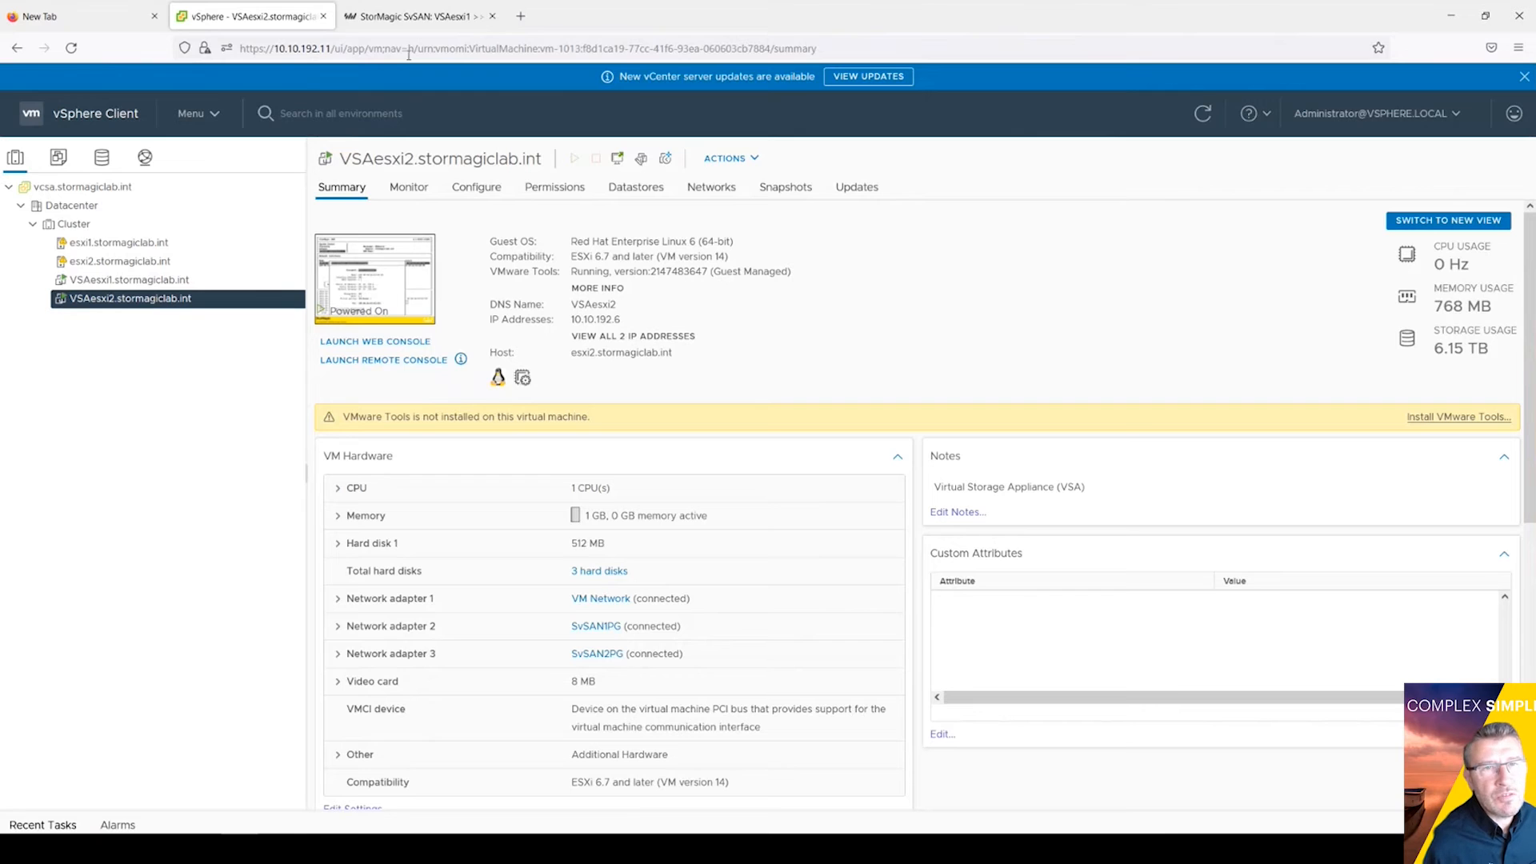
left_click(453, 23)
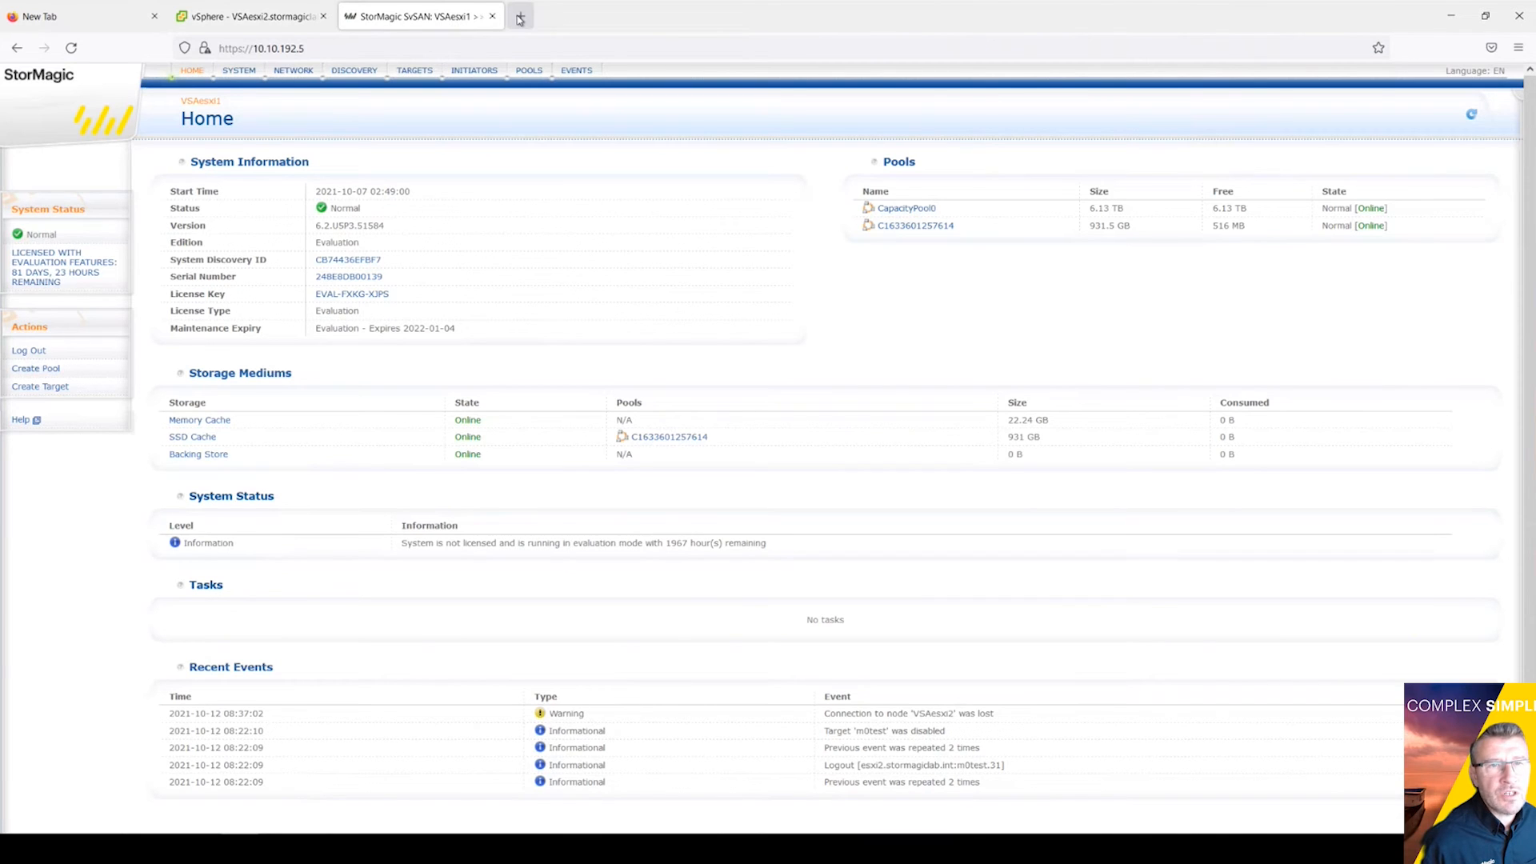
left_click(518, 17)
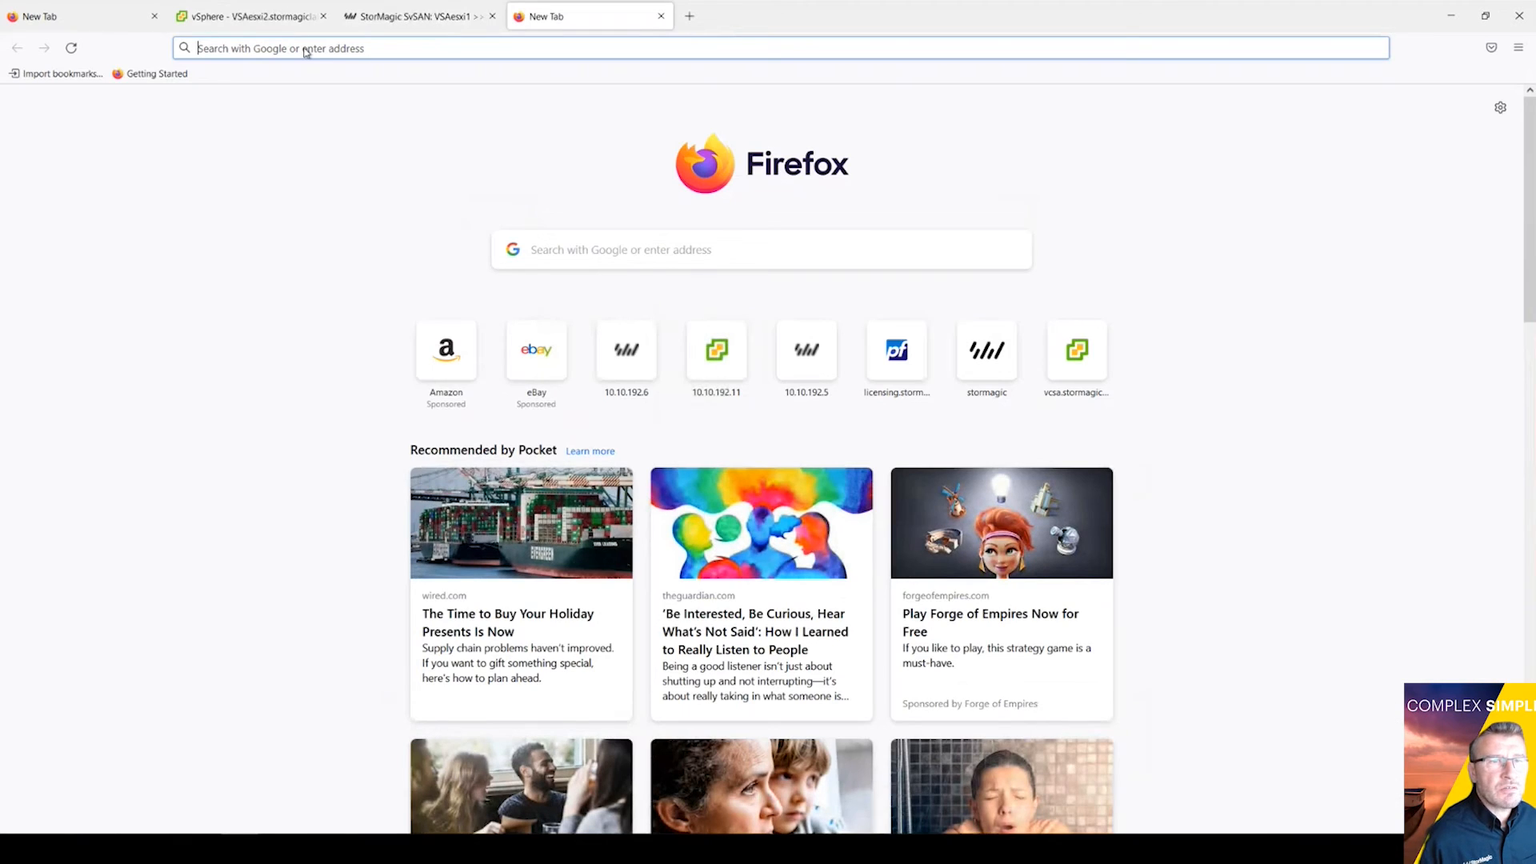
type("10")
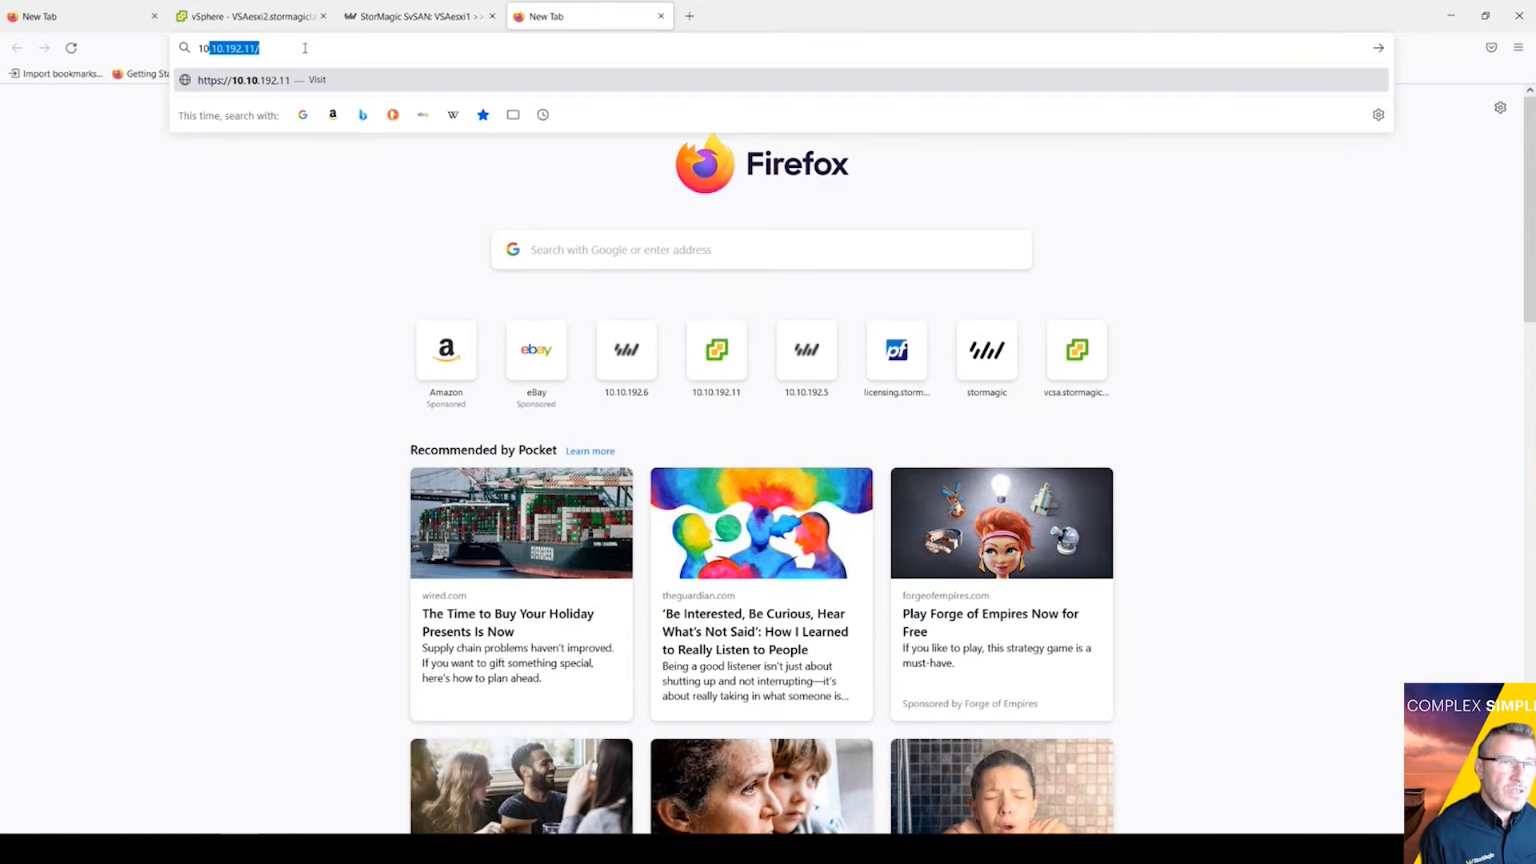
type(".10.192")
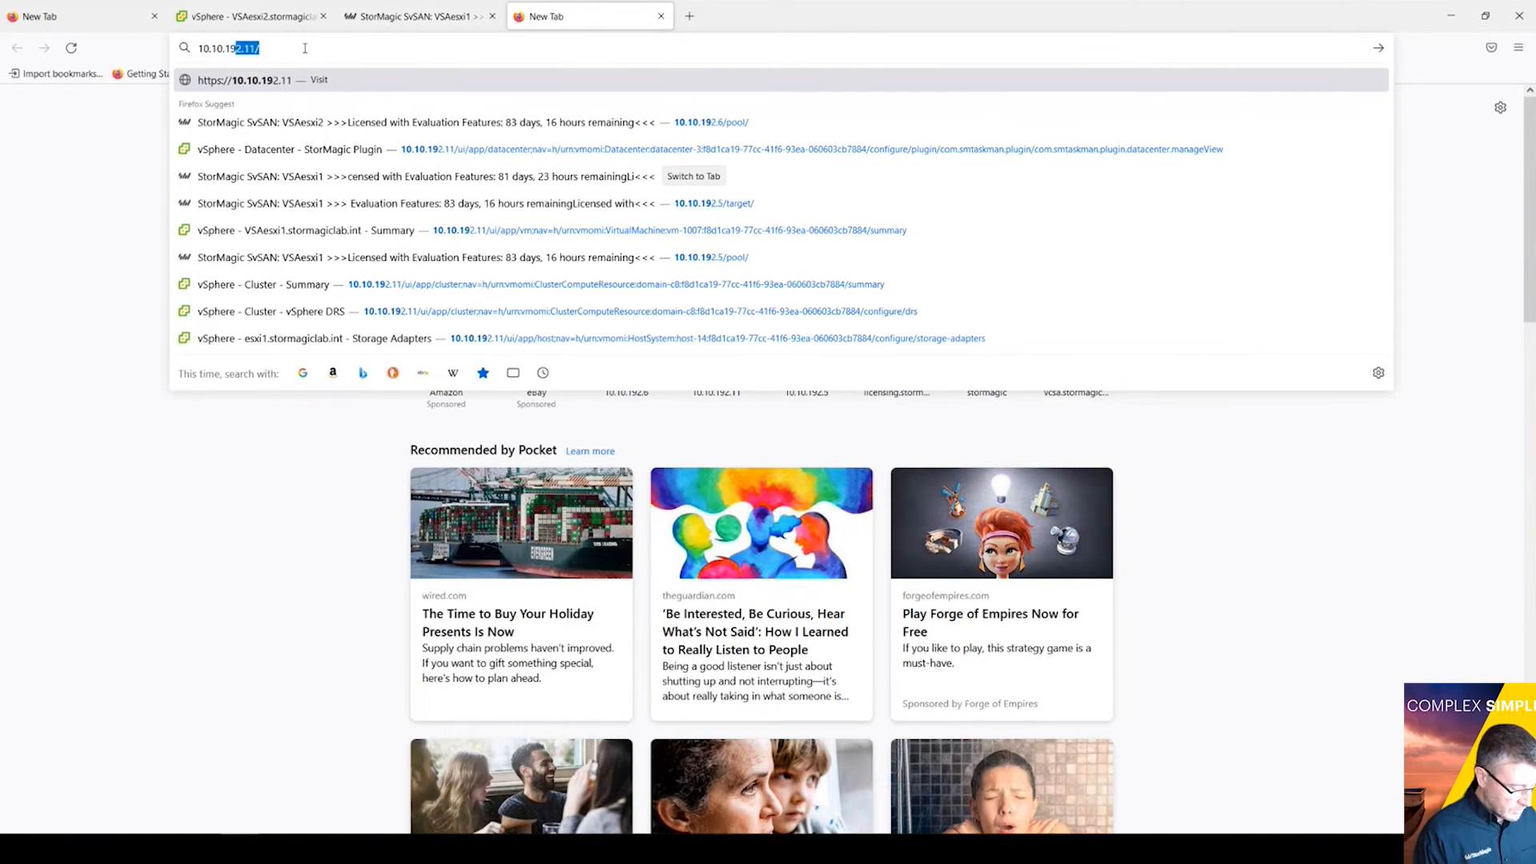
type(".6")
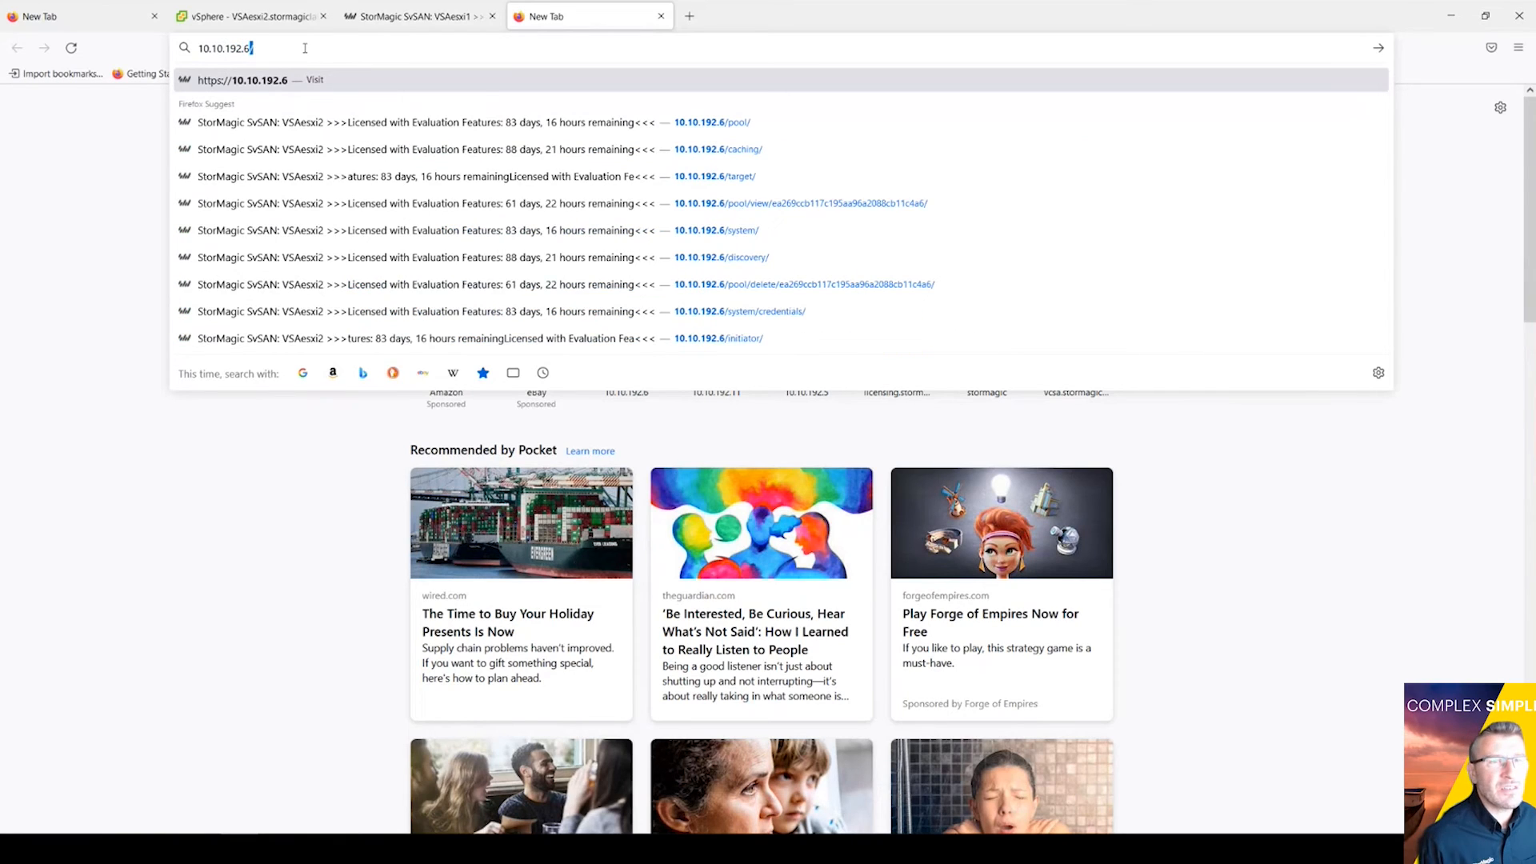
key("Return")
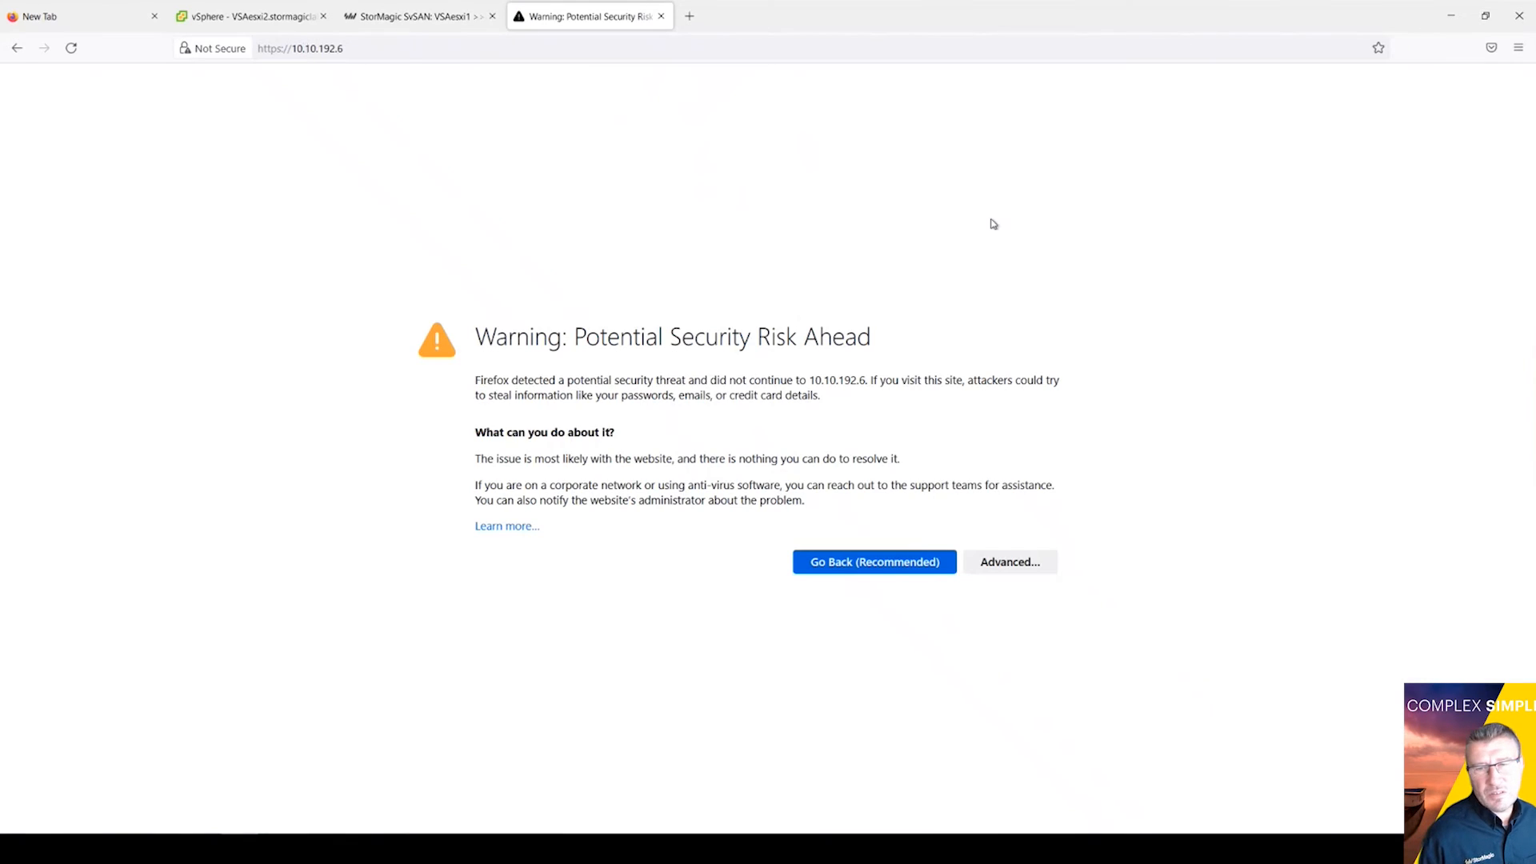
left_click(1006, 563)
Step: Accept the certificate risk, open VSAesxi2's licensing page, and bring up the Notepad evaluation keys
left_click(949, 791)
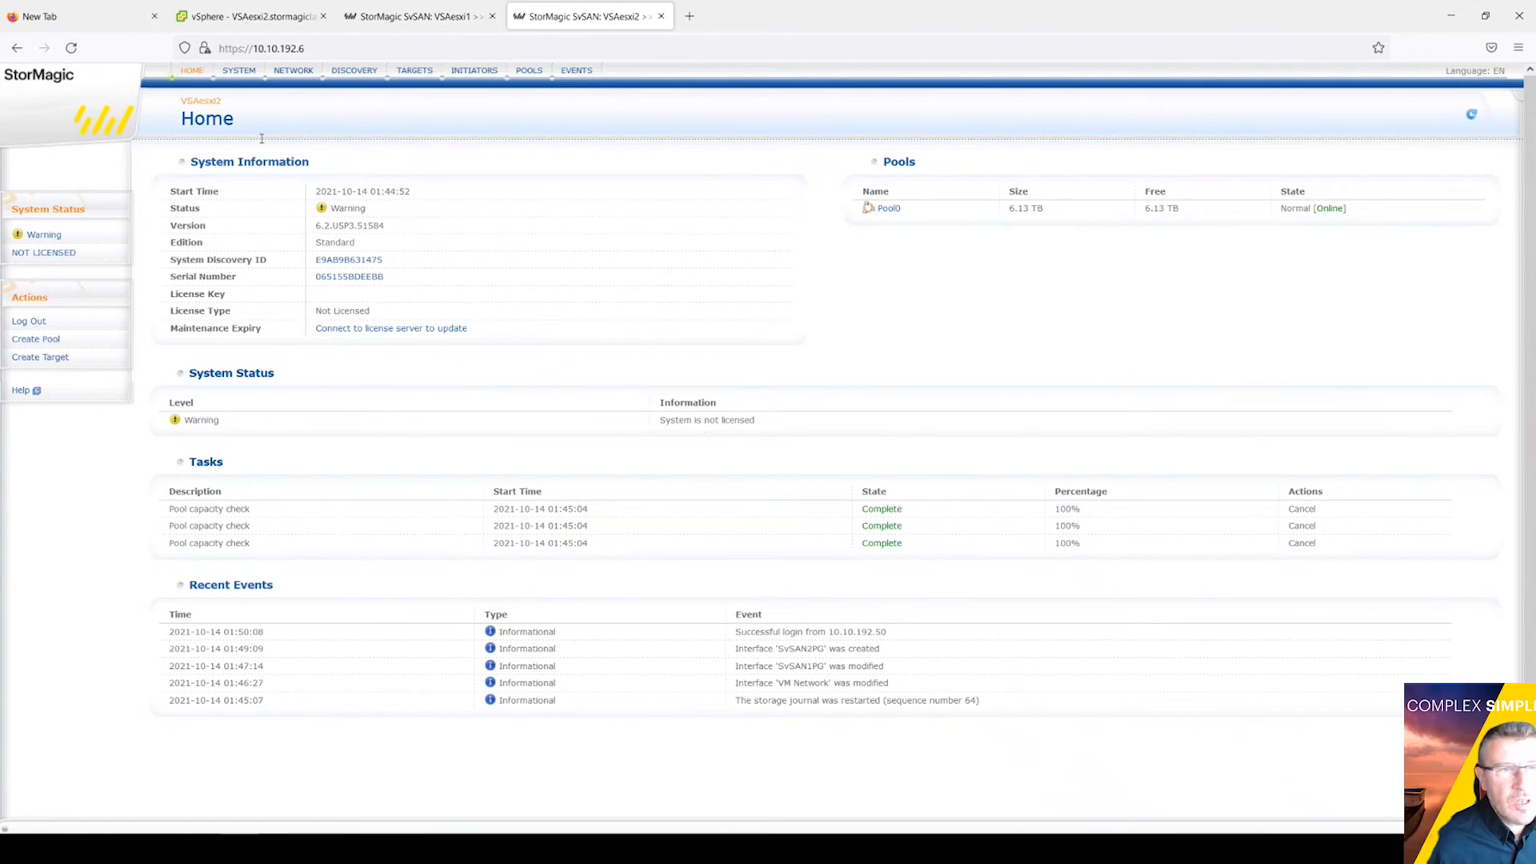
left_click(33, 255)
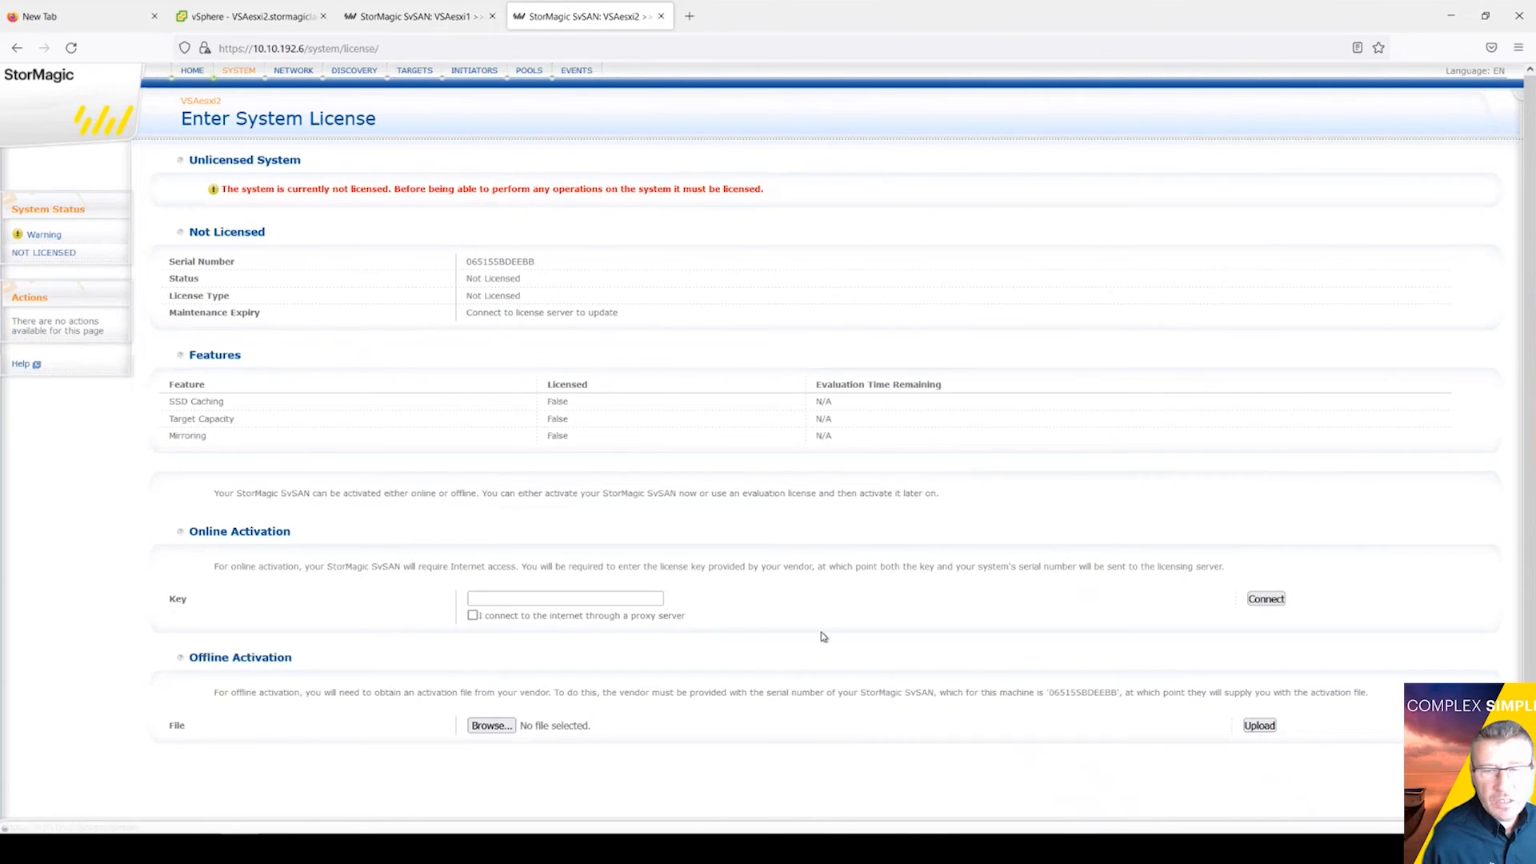
key("alt+Tab")
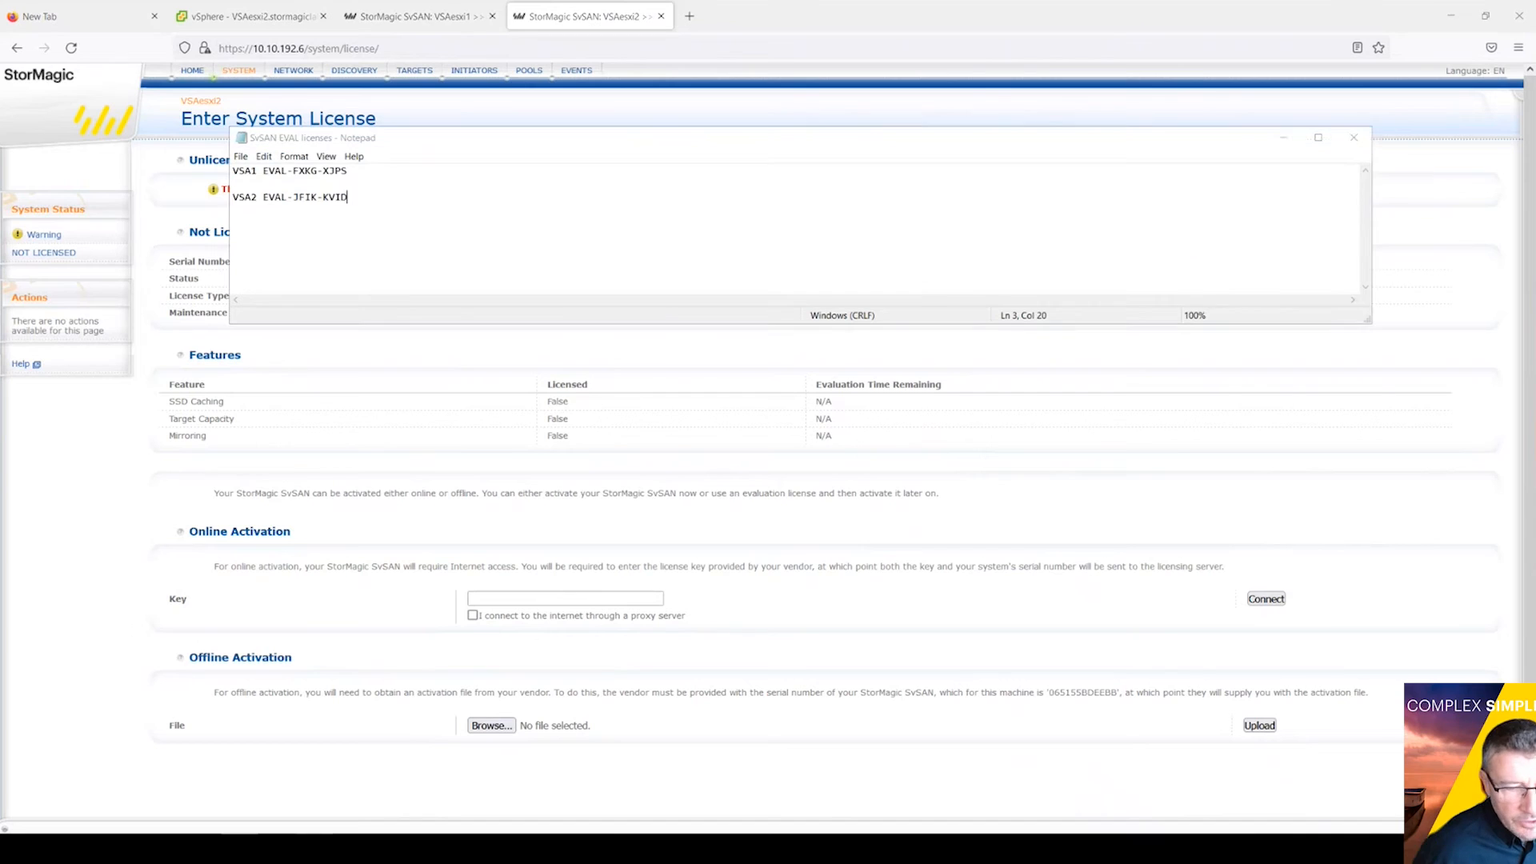
key("alt+Tab")
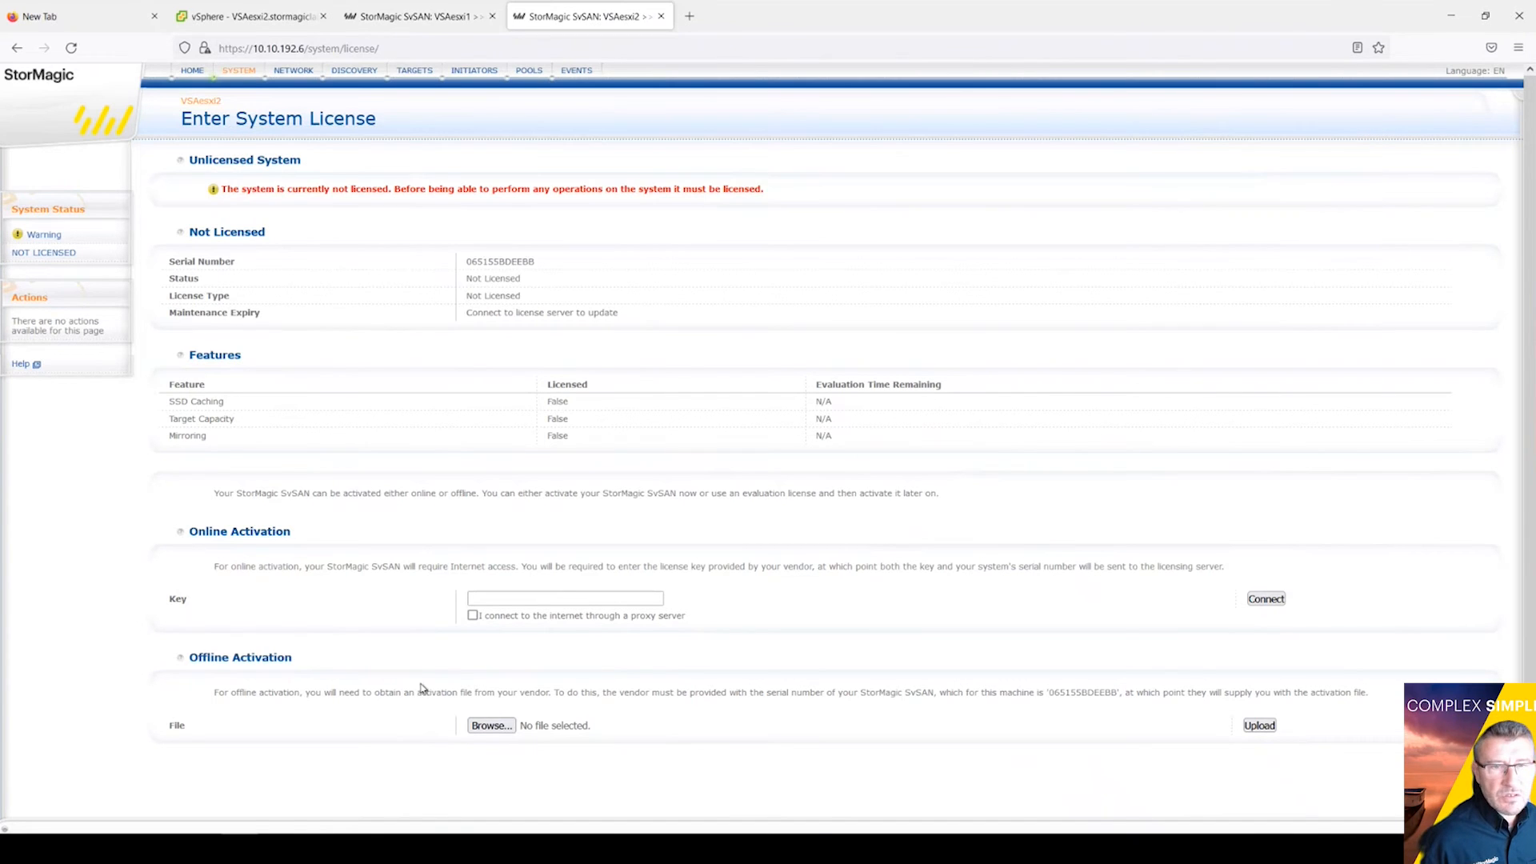
key("alt+Tab")
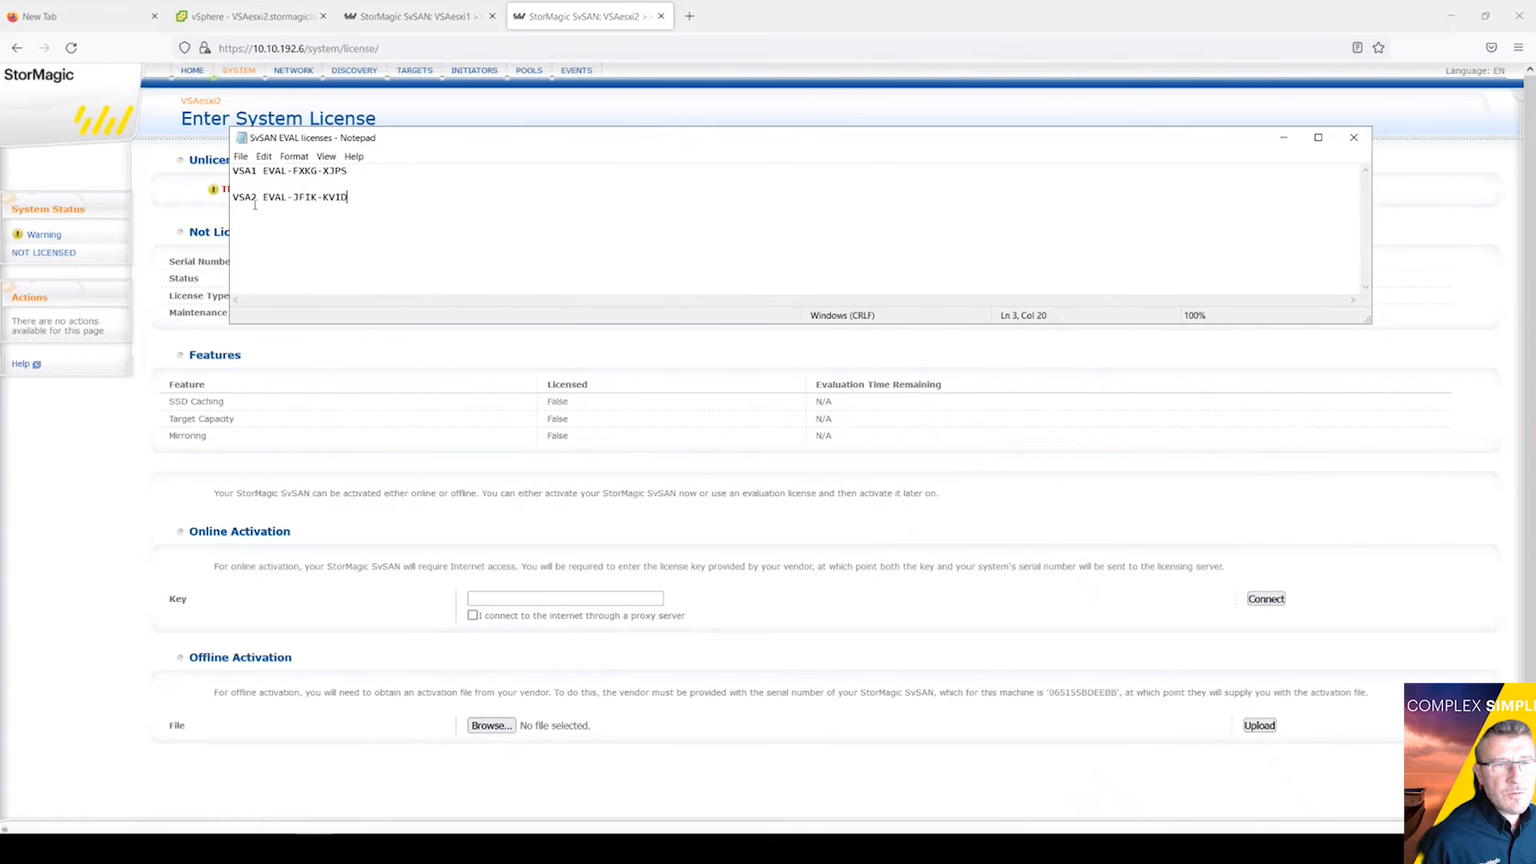
Step: Paste the VSA2 evaluation key into the Key field, activate it online, and return Home
left_click_drag(264, 197, 349, 200)
right_click(337, 197)
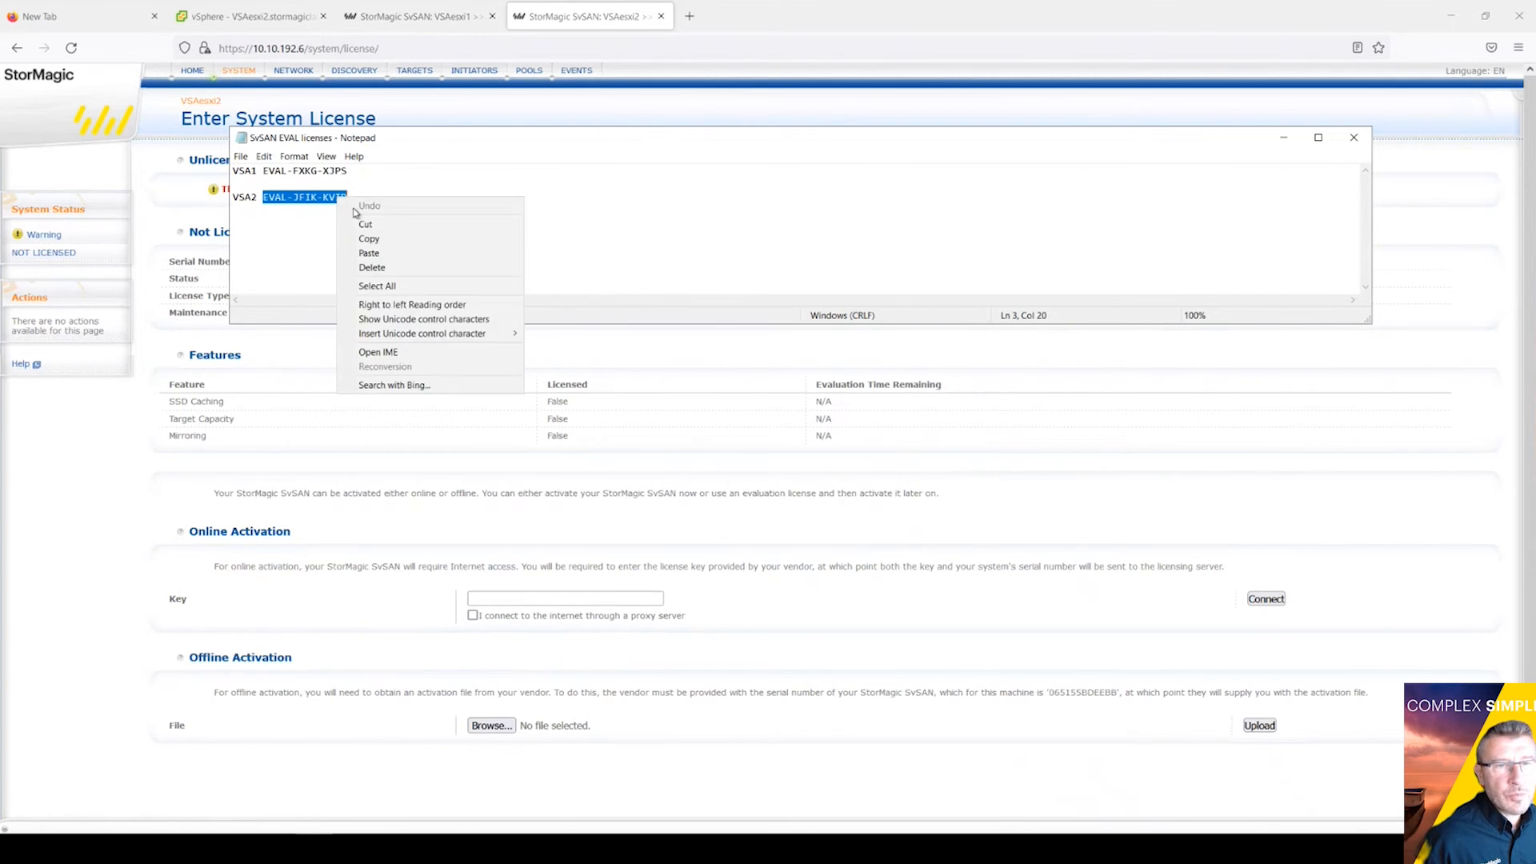
left_click(387, 238)
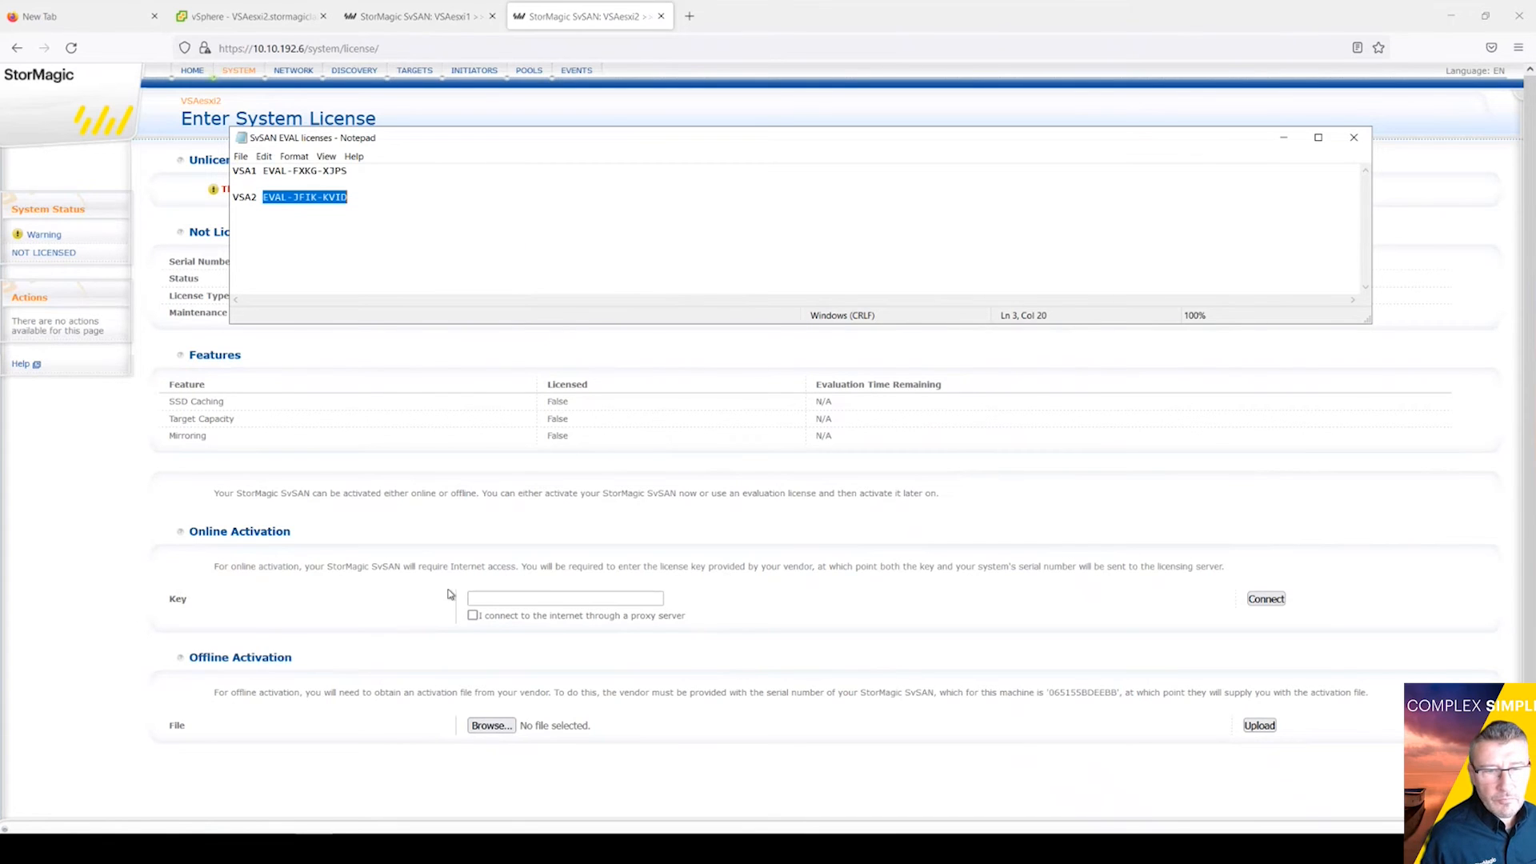
left_click(521, 598)
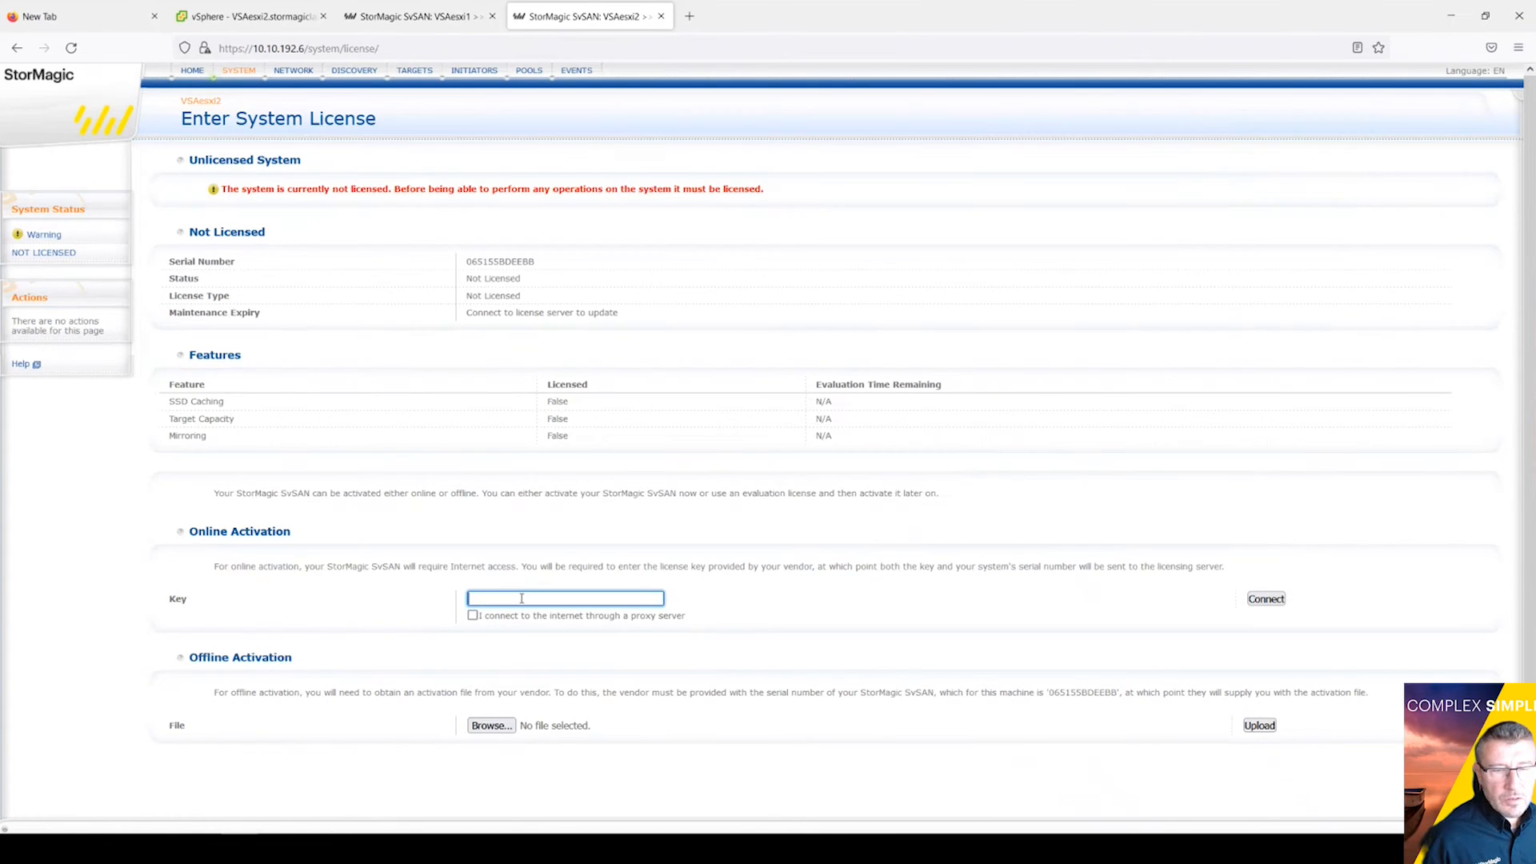
key("ctrl+v")
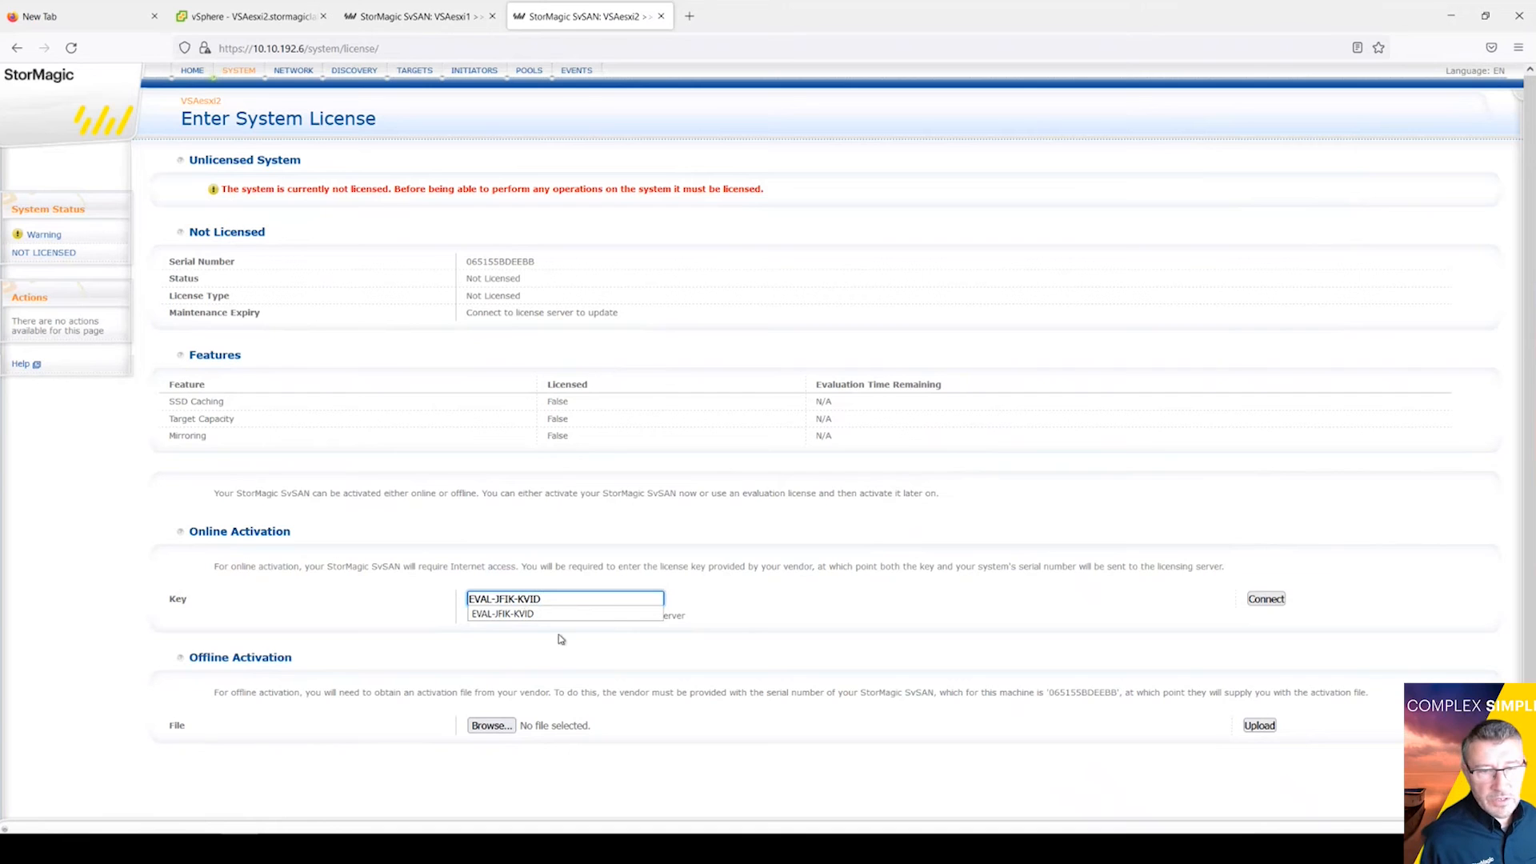
left_click(520, 614)
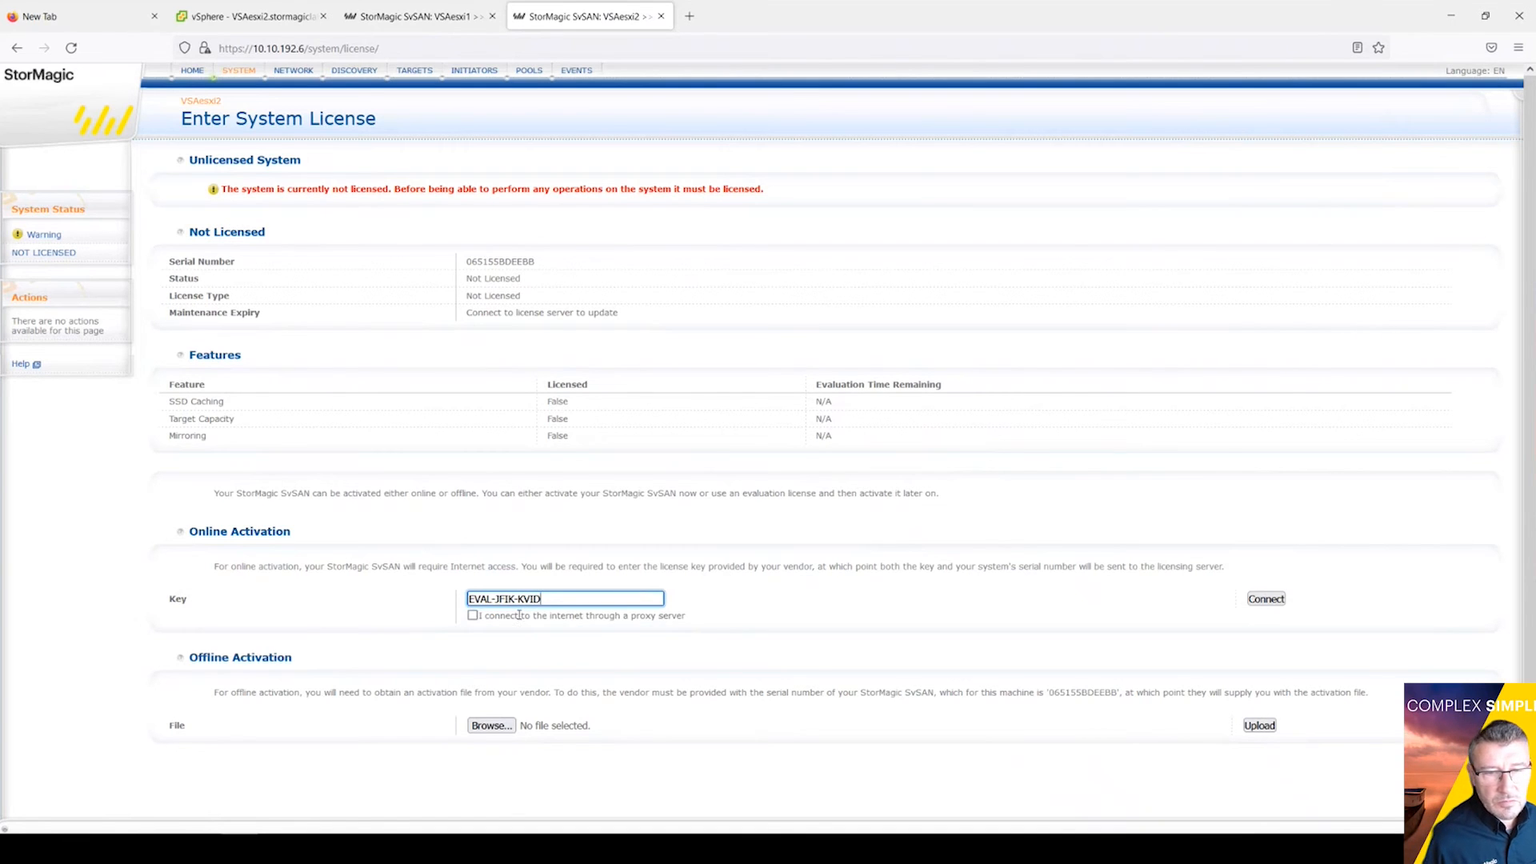
left_click(1266, 602)
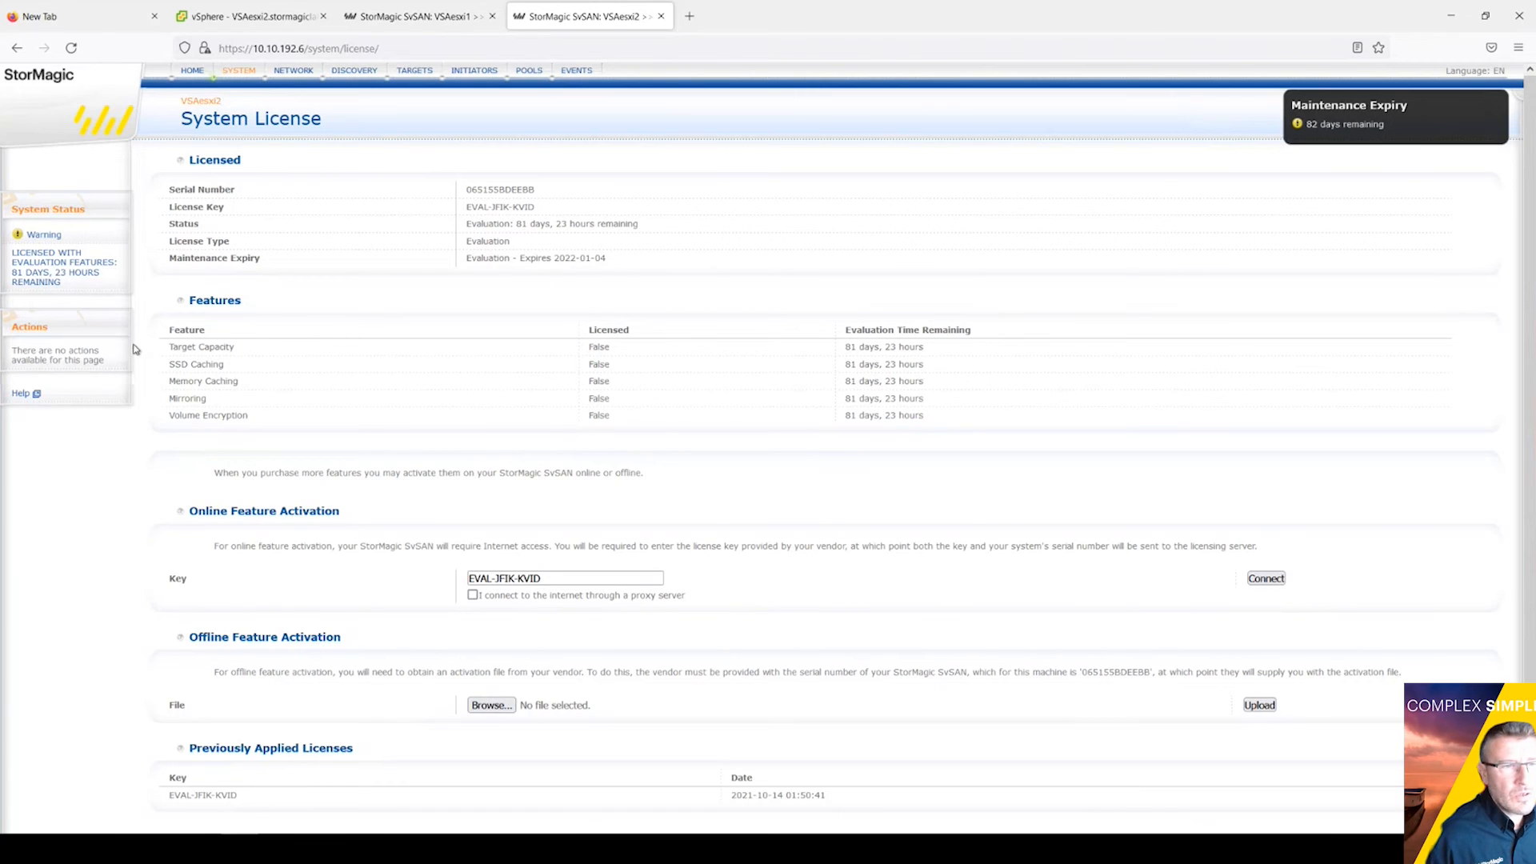
left_click(38, 235)
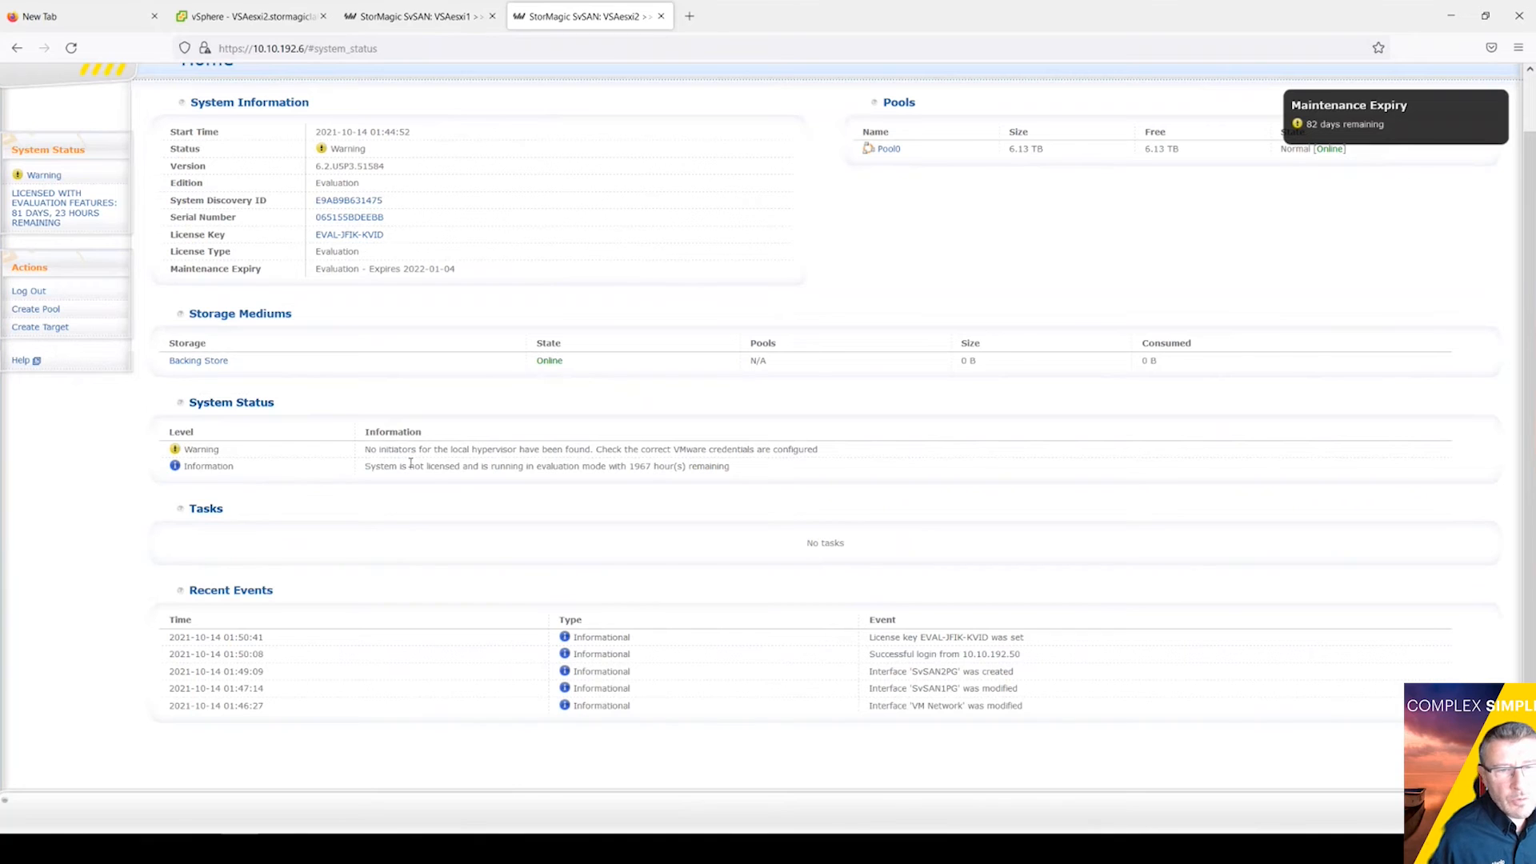
Step: Show VSAesxi2's Initiators page, which reports no initiators known to the system
scroll(881, 538, "up", 1)
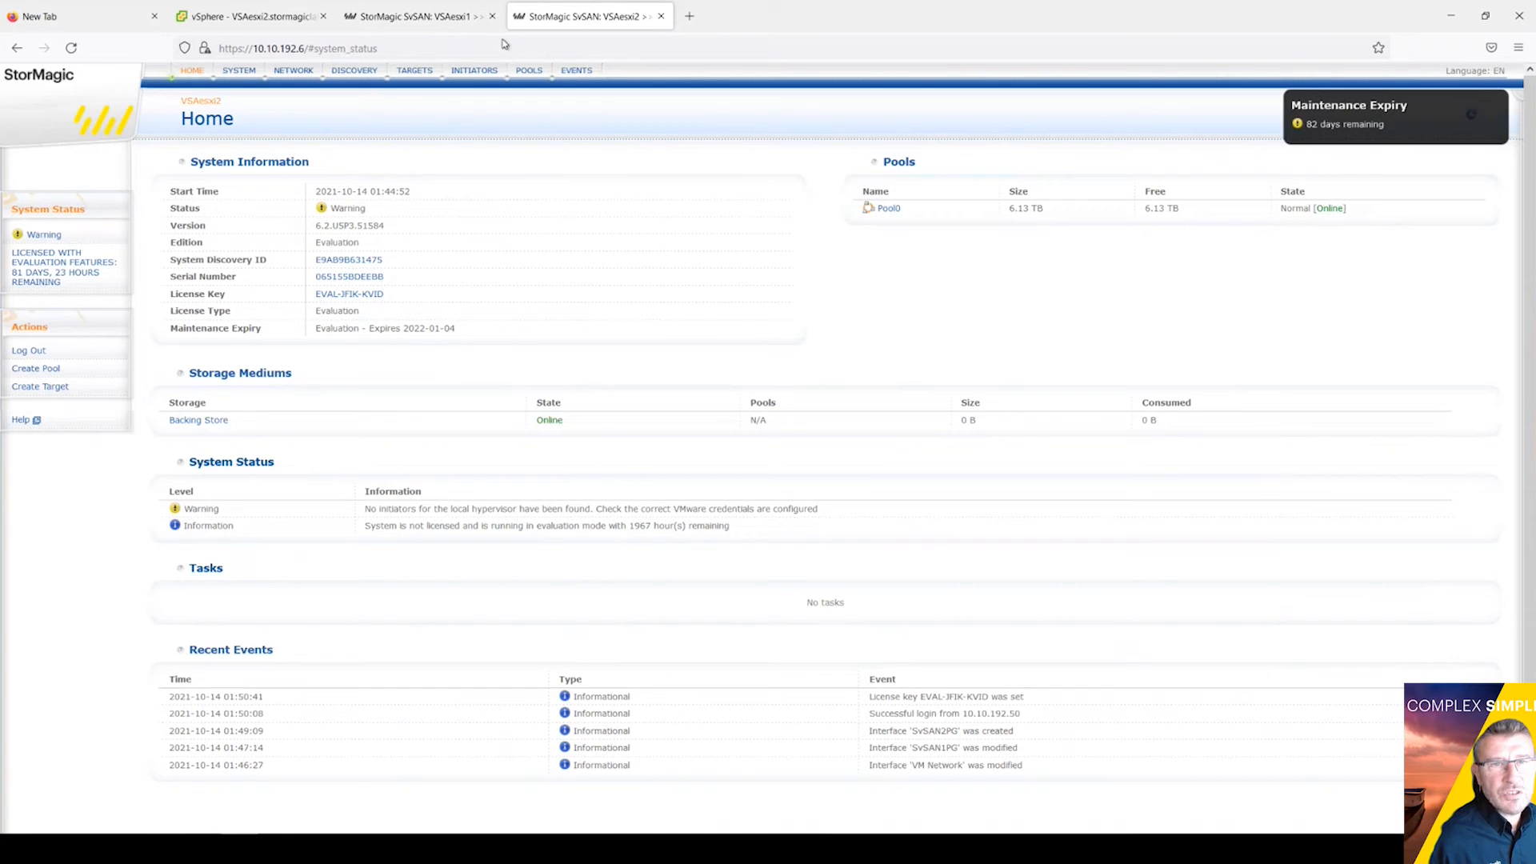
left_click(474, 70)
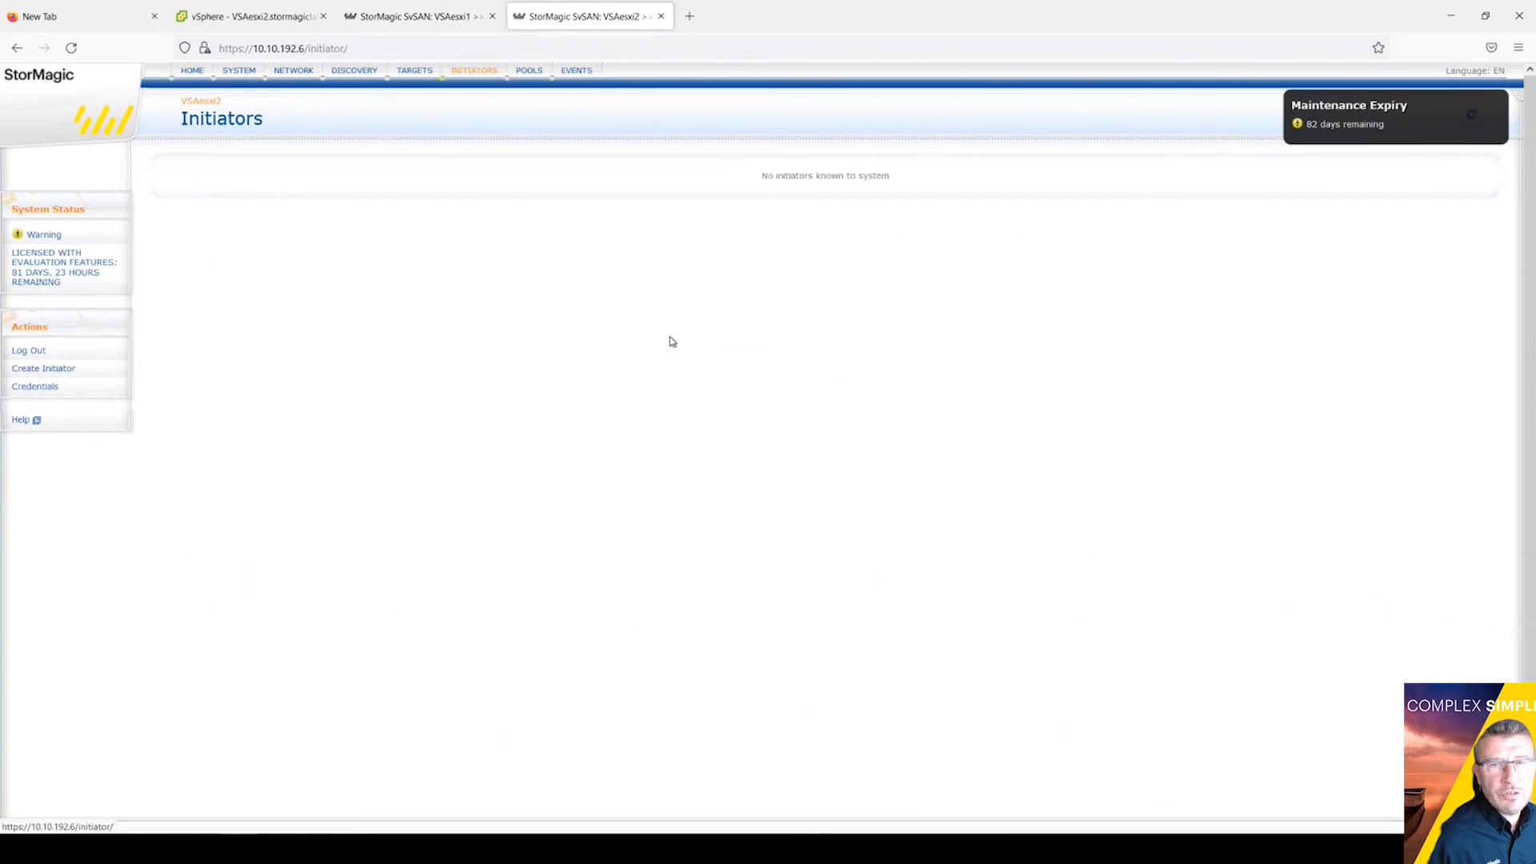
left_click(256, 18)
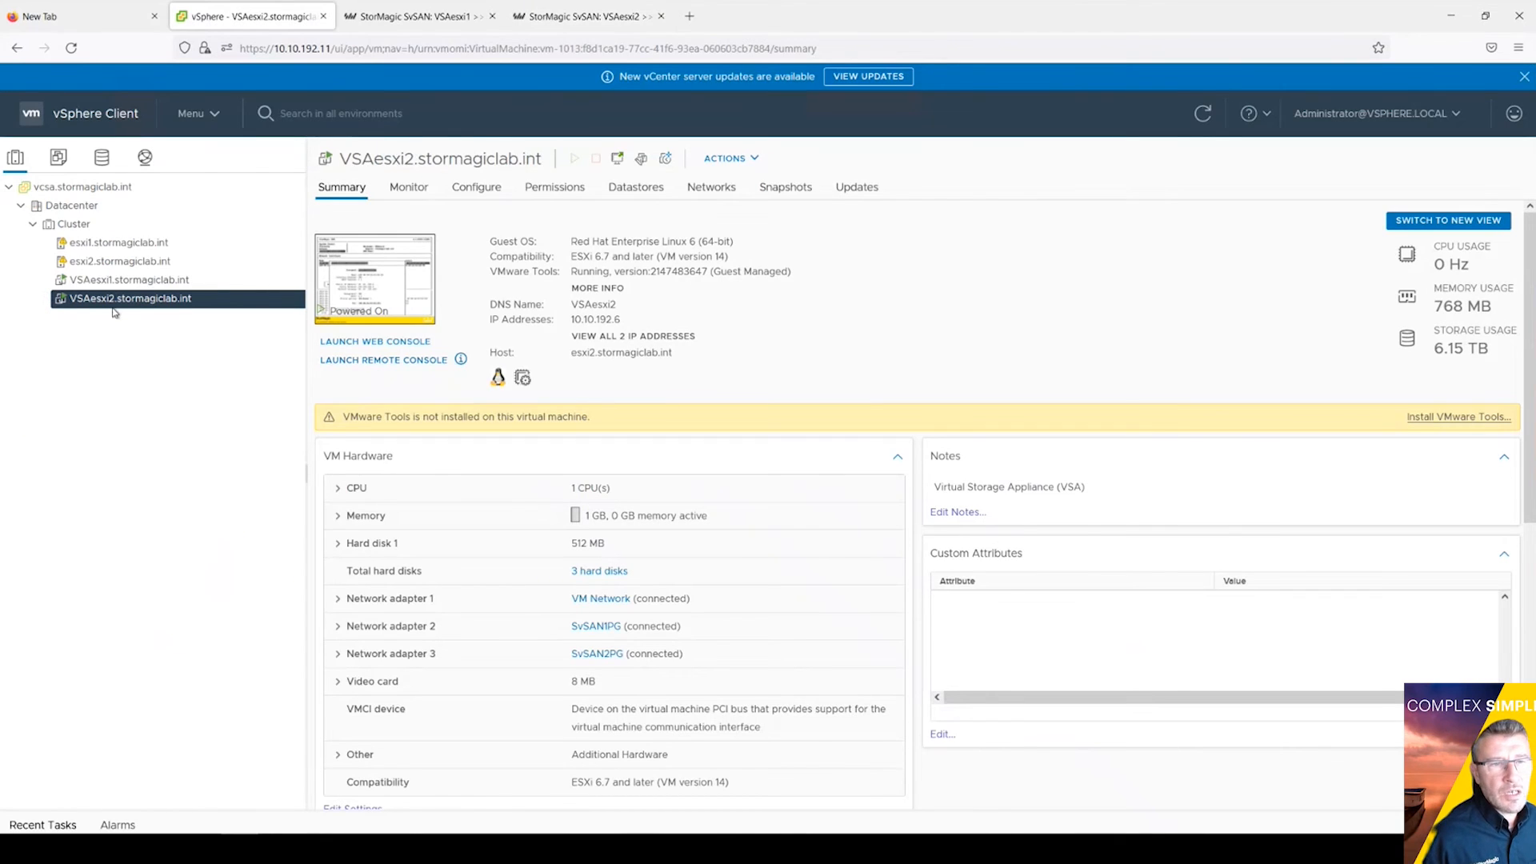
Step: Show the Storage Adapters configuration of host esxi2.stormagiclab.int
left_click(485, 193)
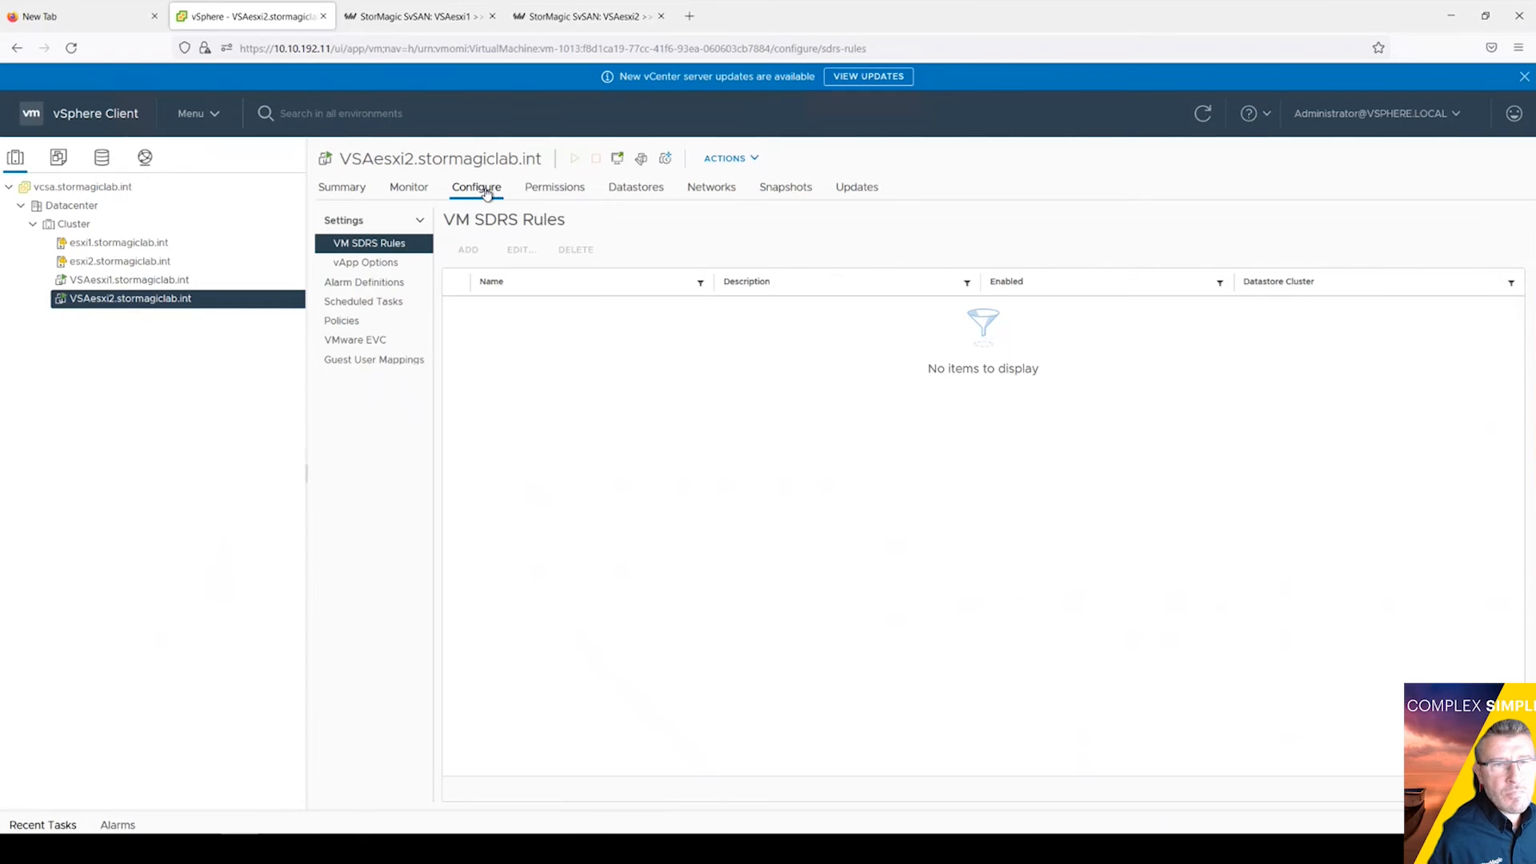
left_click(116, 262)
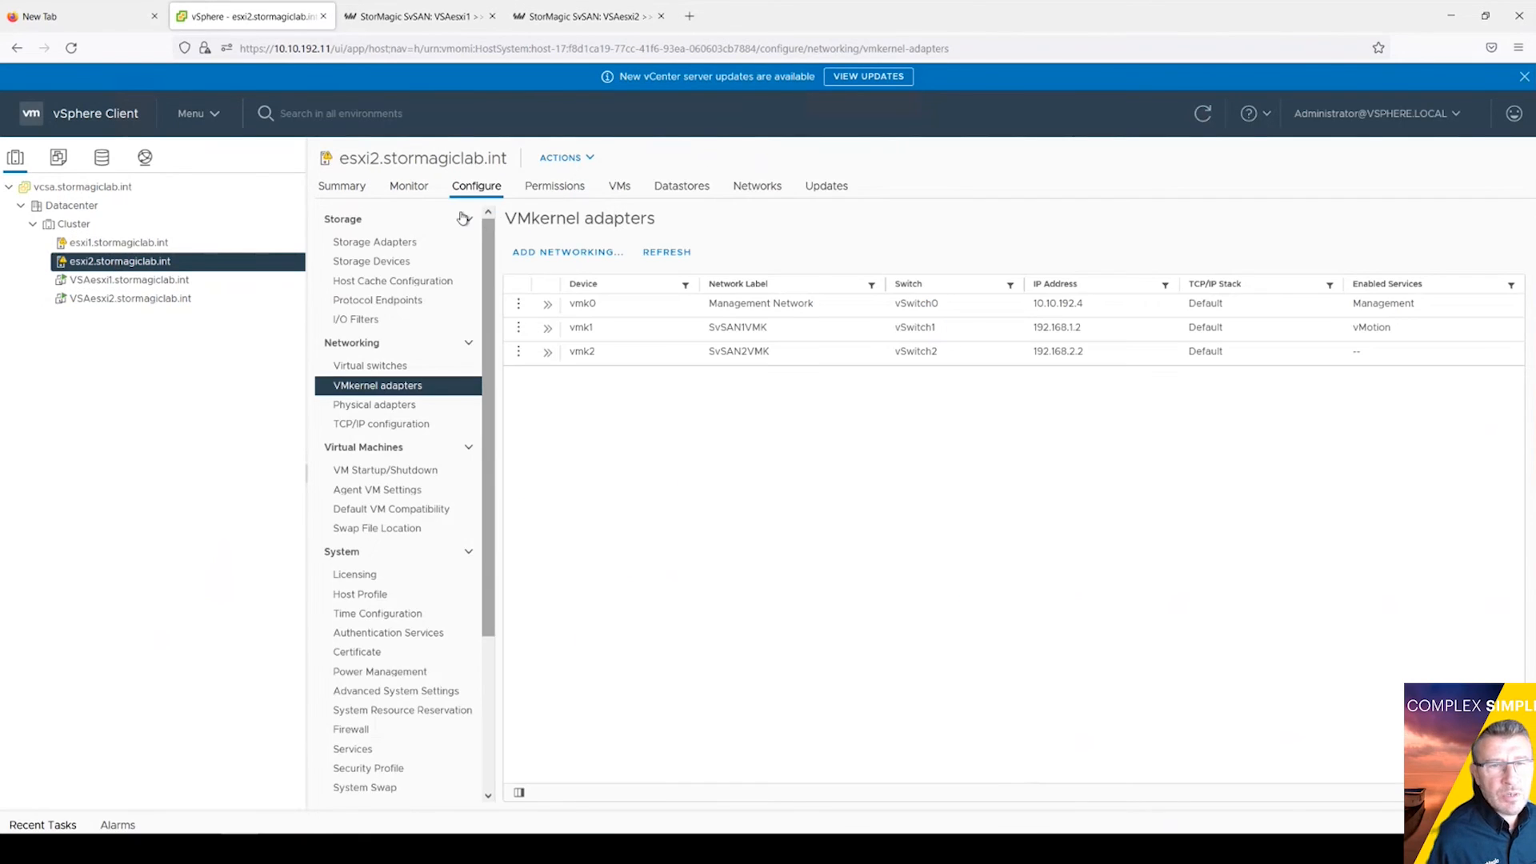
left_click(398, 245)
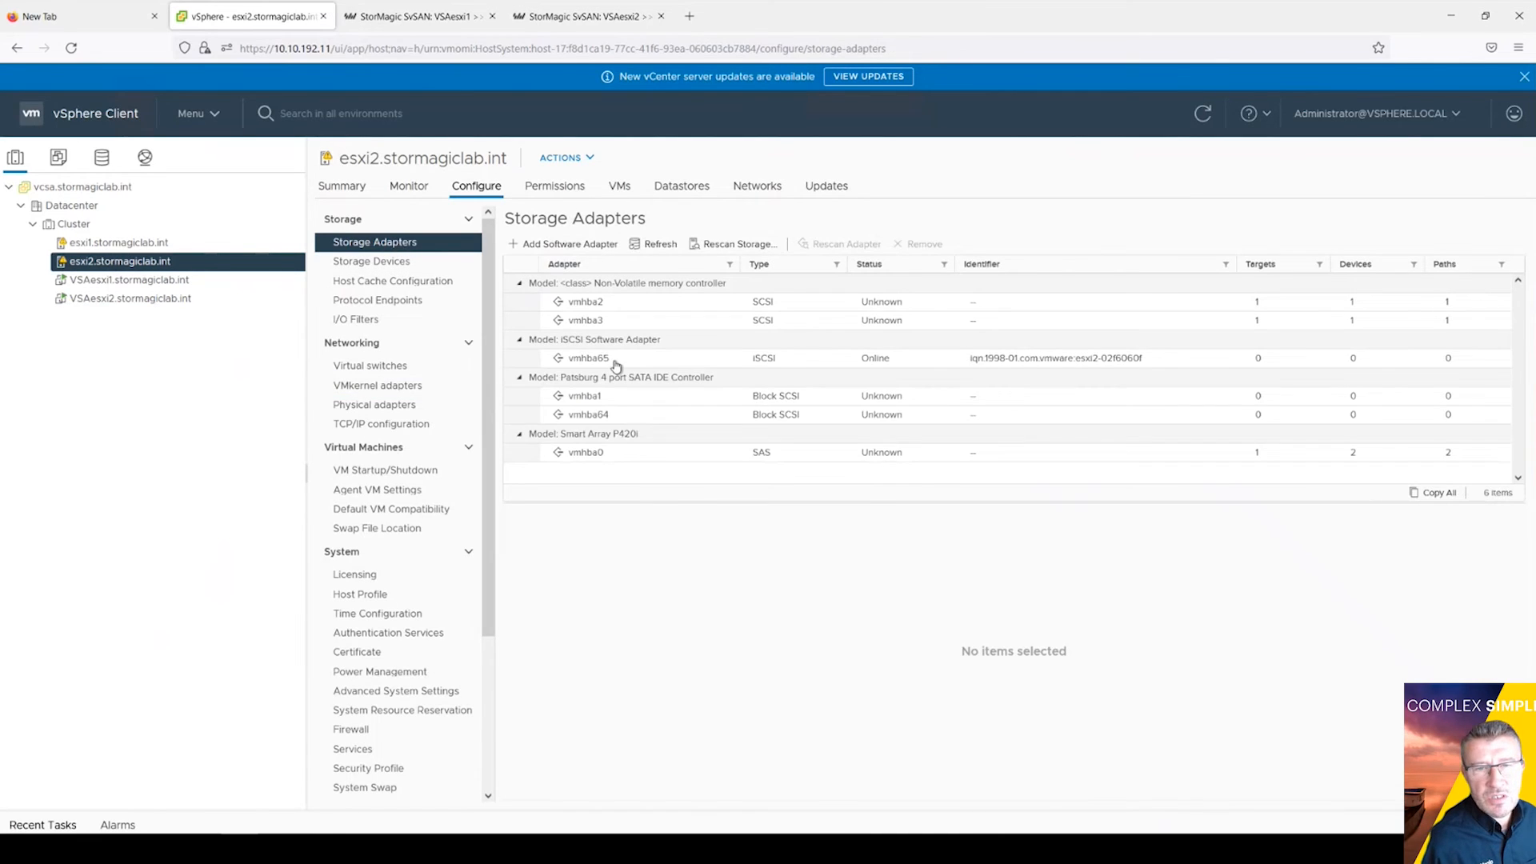
Step: Rescan the iSCSI adapter vmhba65 and then all storage on esxi2
left_click(716, 359)
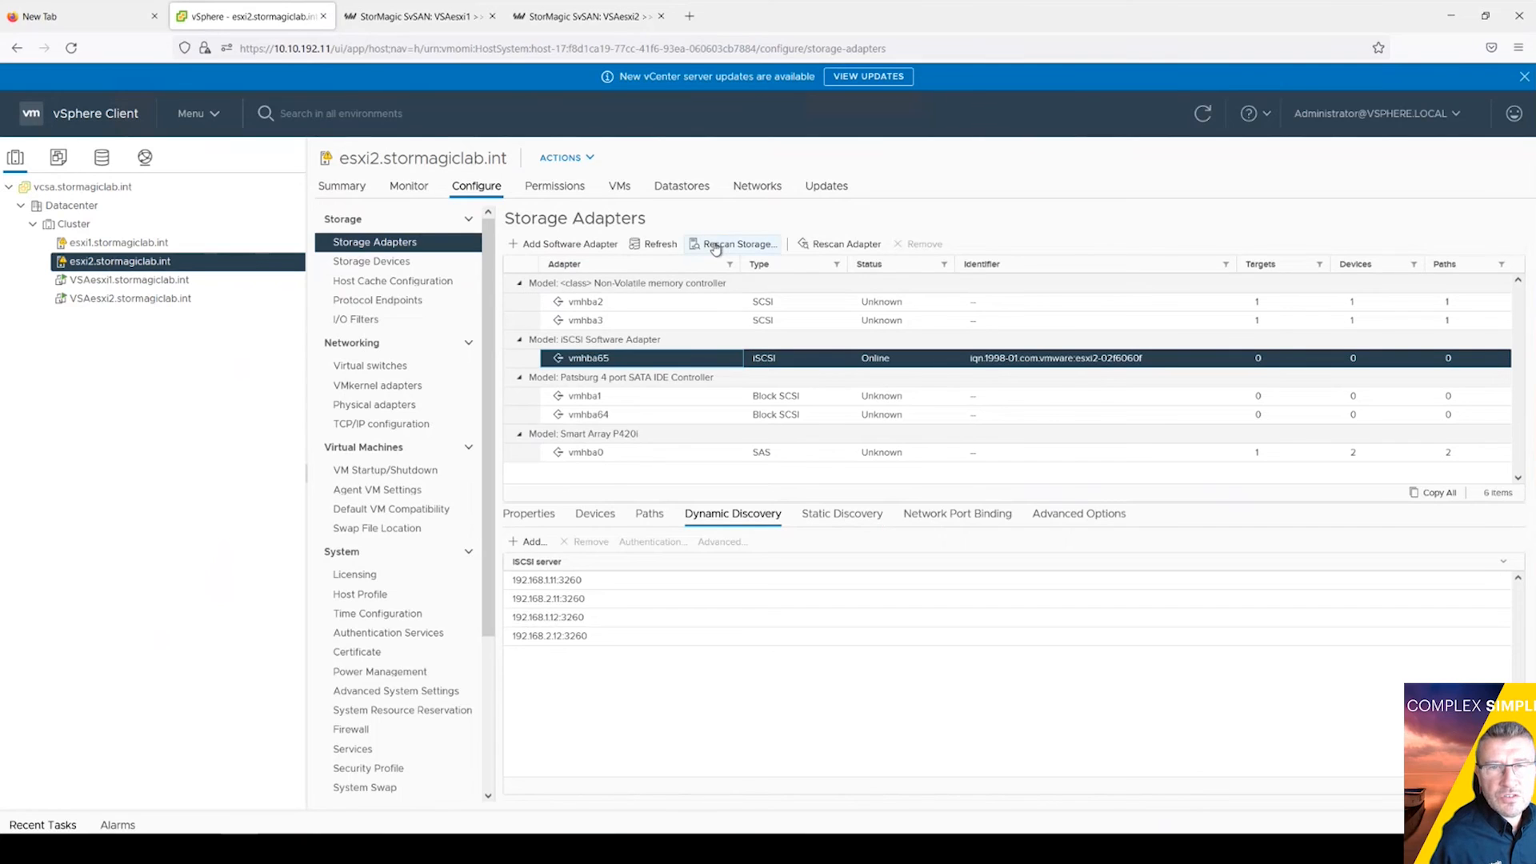
left_click(846, 246)
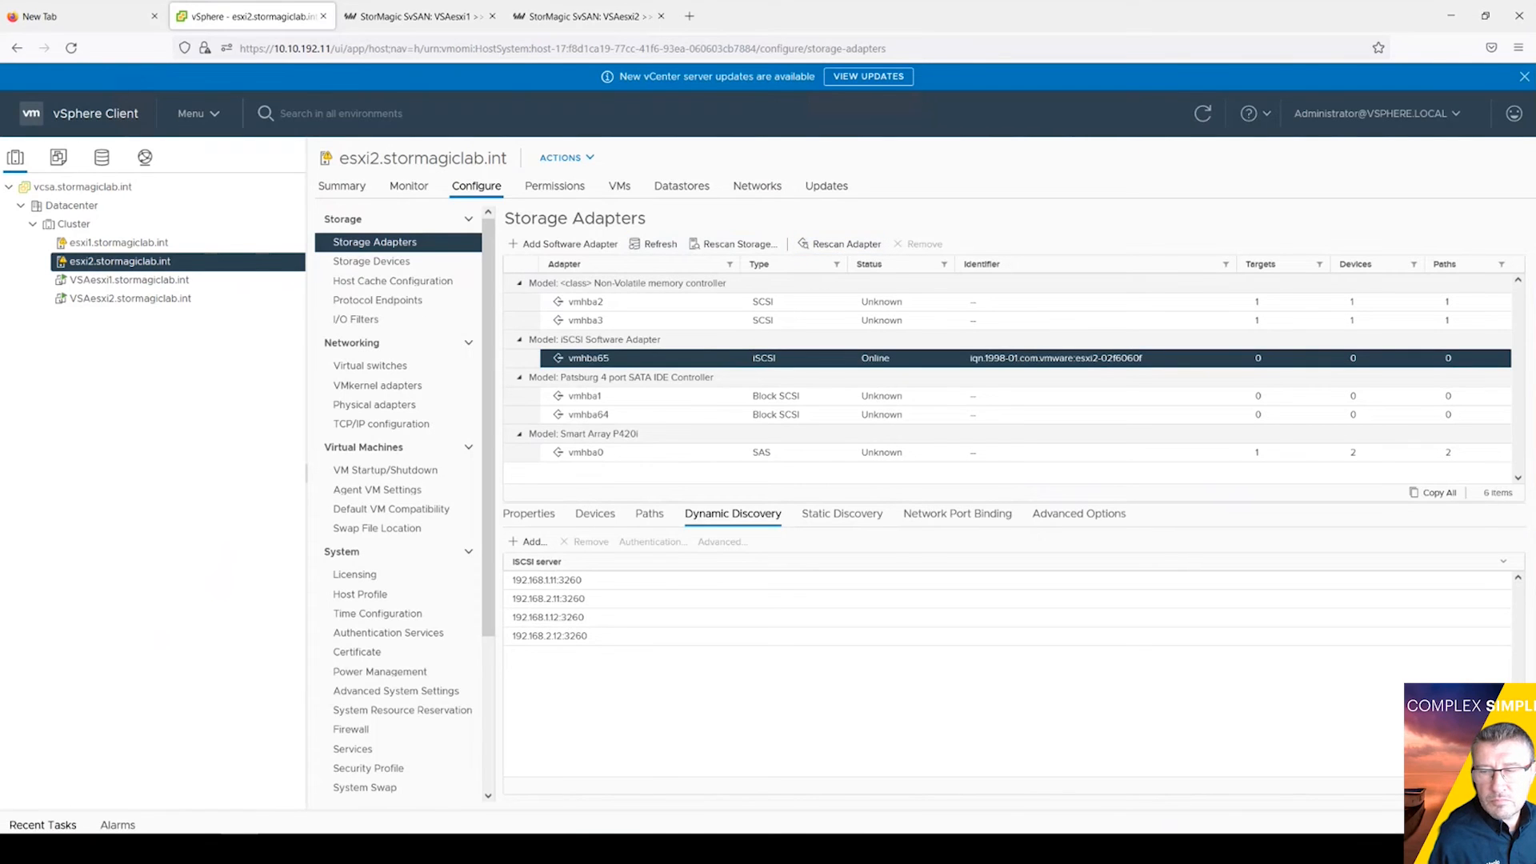
left_click(43, 825)
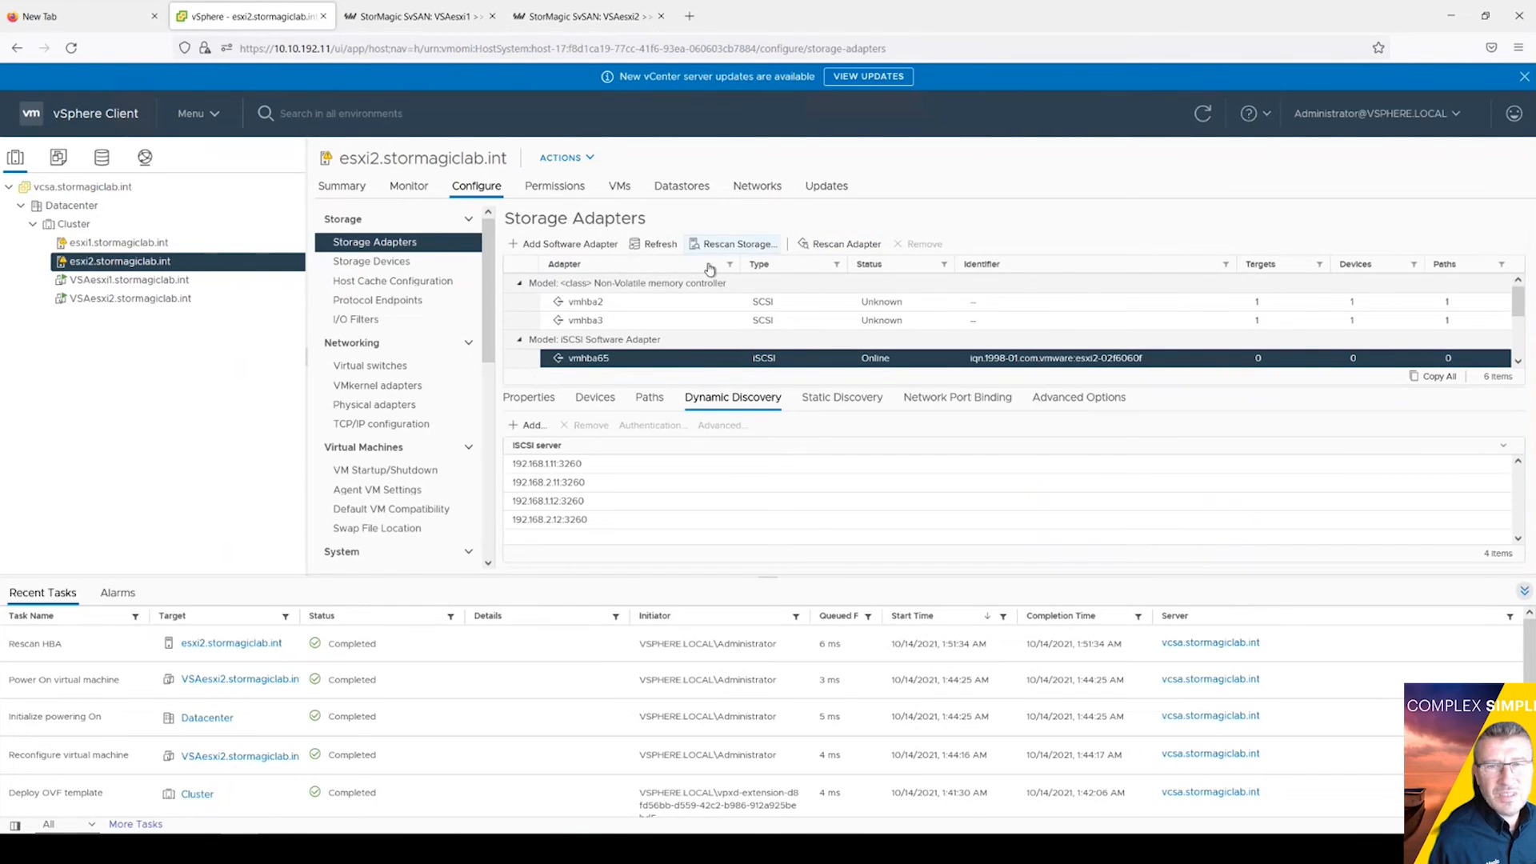
left_click(734, 246)
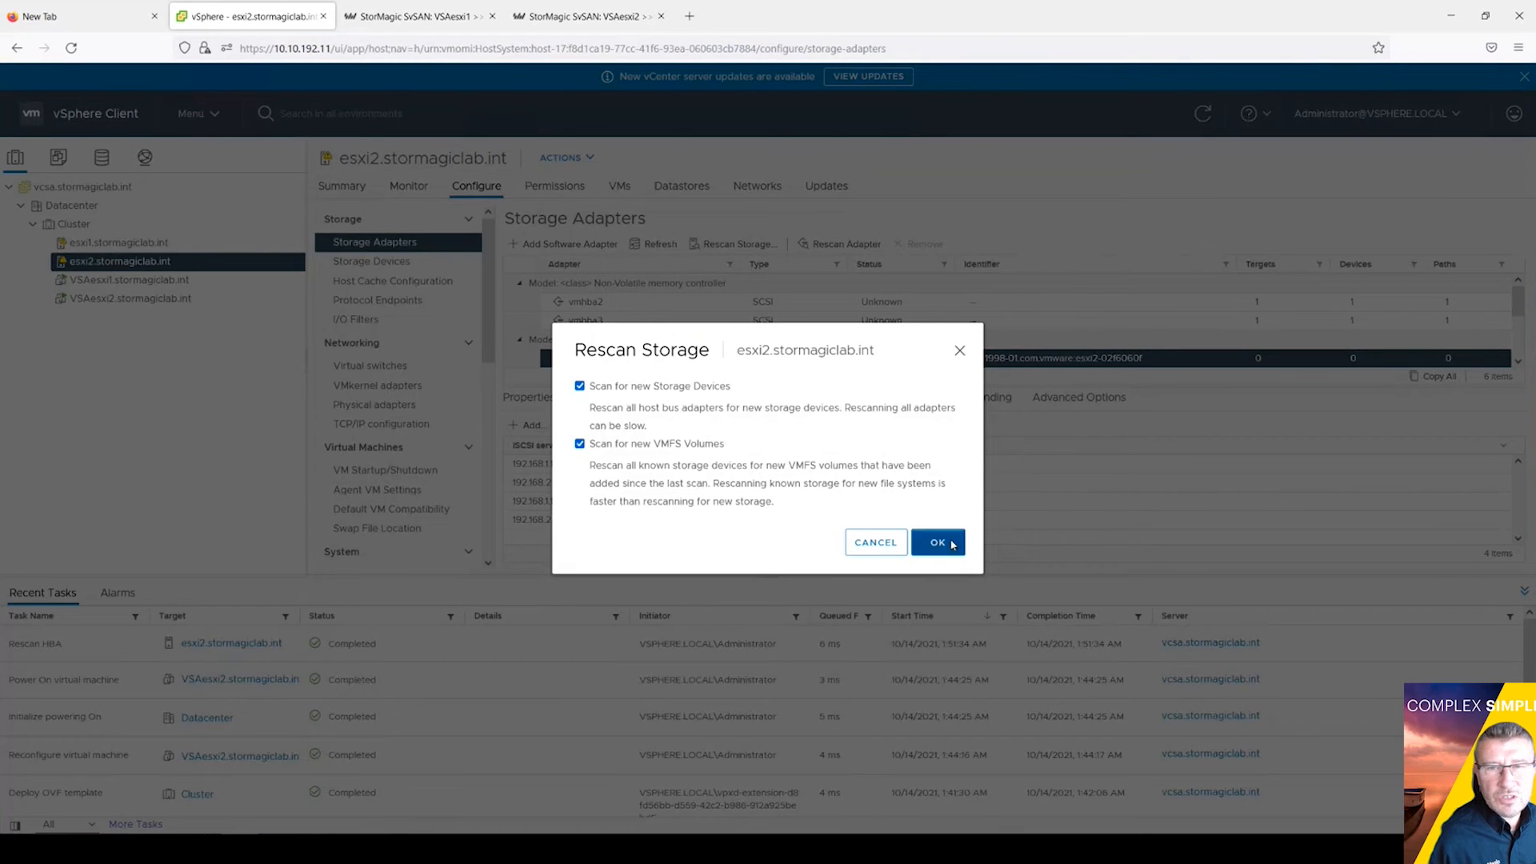
left_click(952, 544)
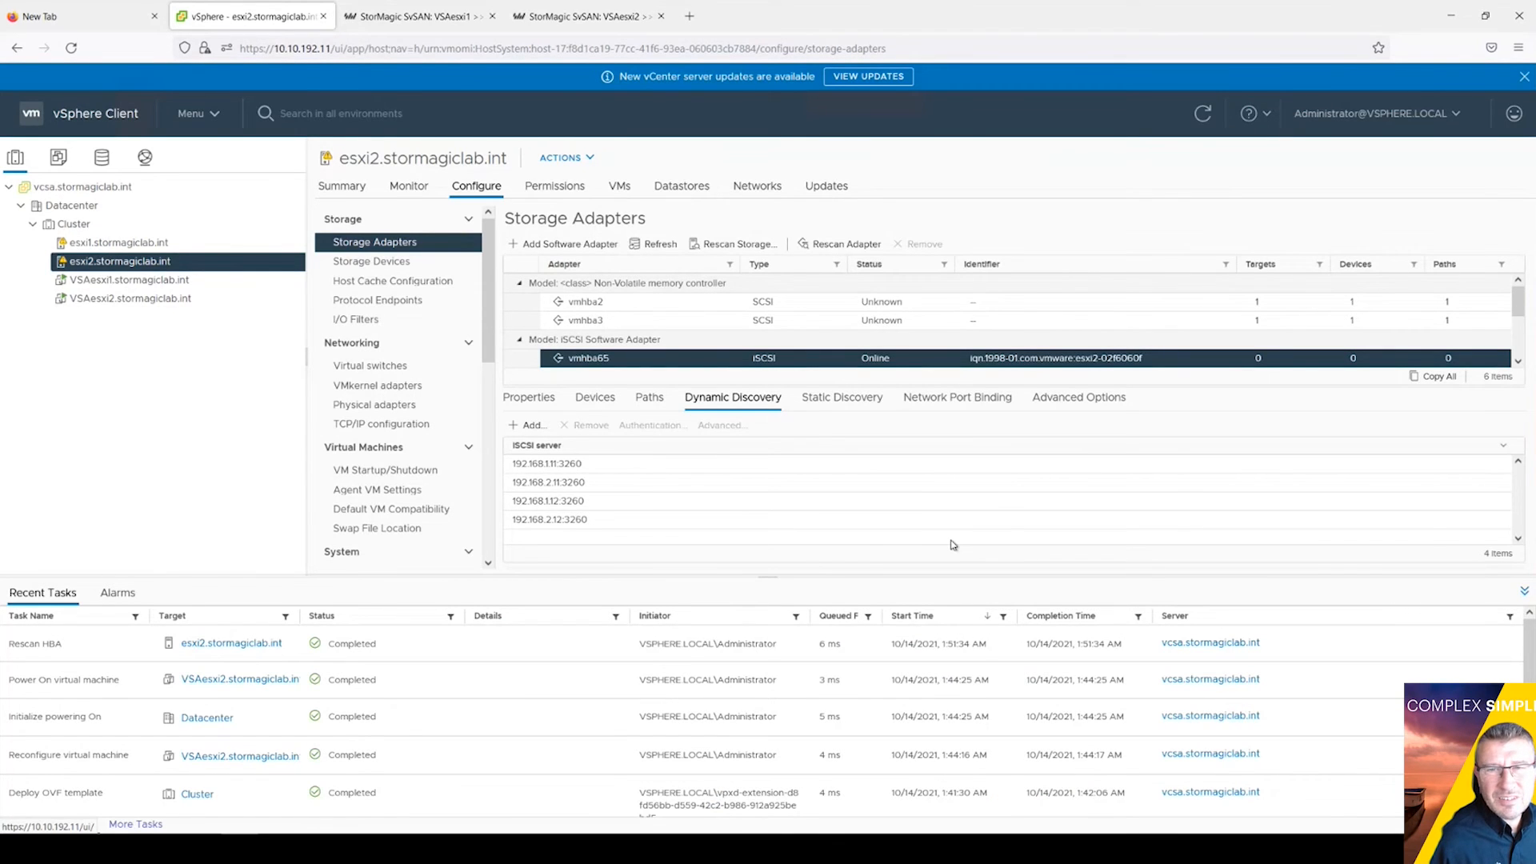
left_click(1523, 592)
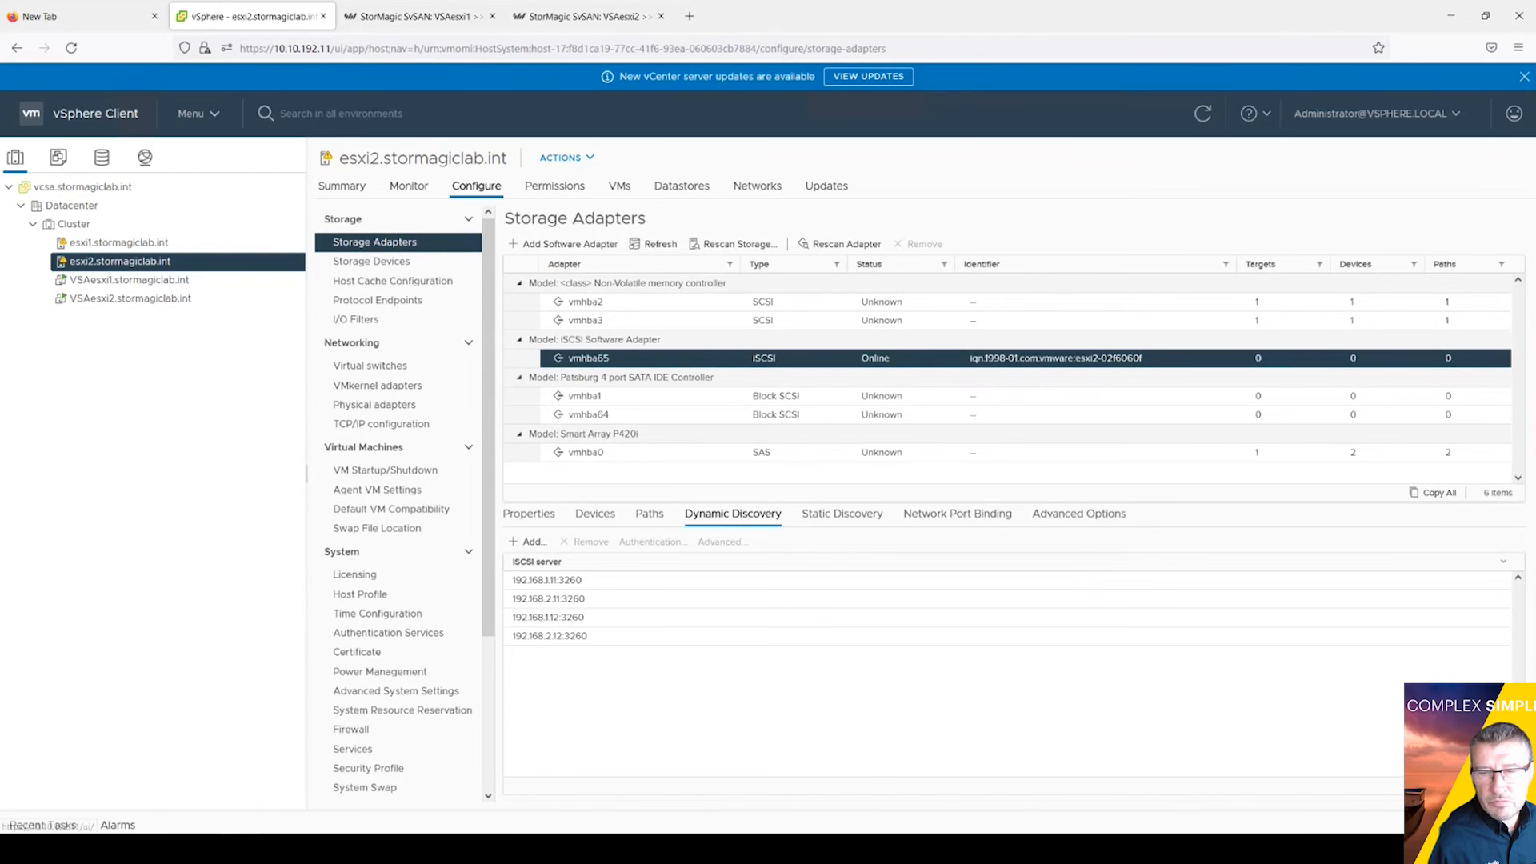
Step: Rescan storage on esxi1, then go back to esxi2's storage adapters
left_click(48, 825)
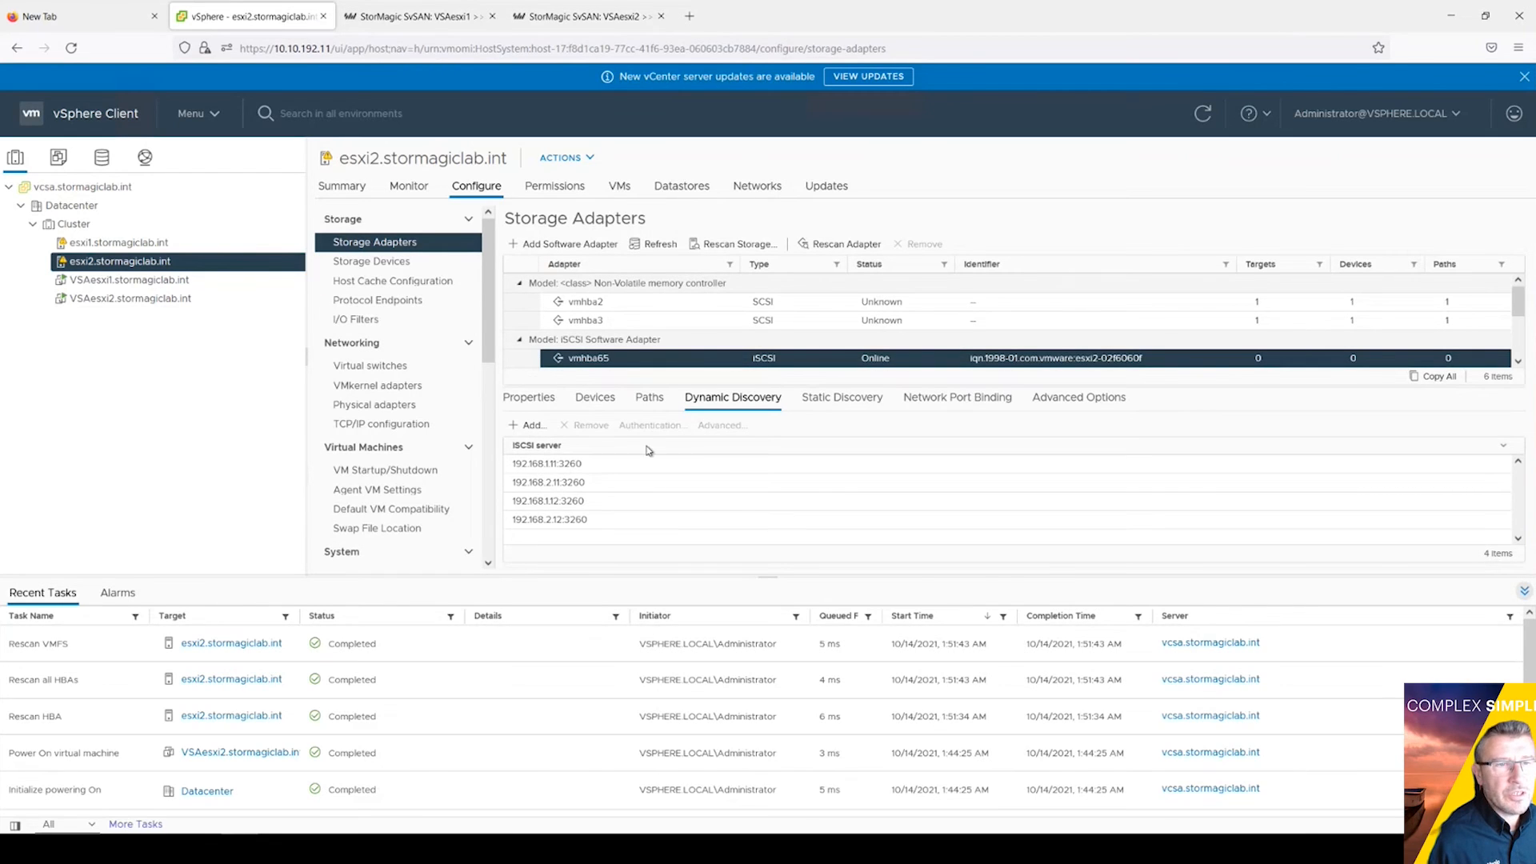
left_click(118, 245)
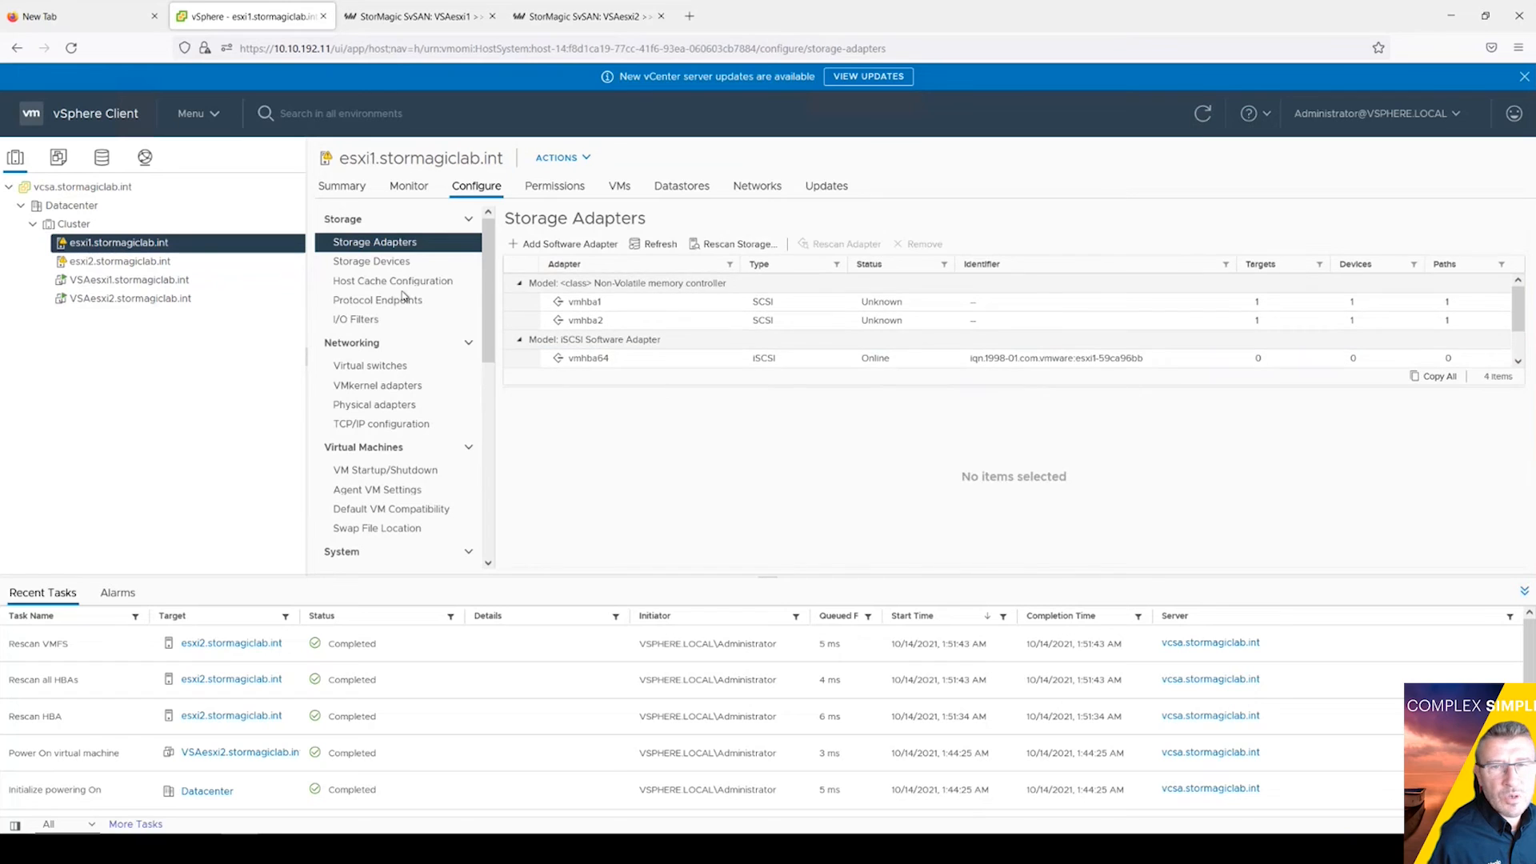
left_click(716, 247)
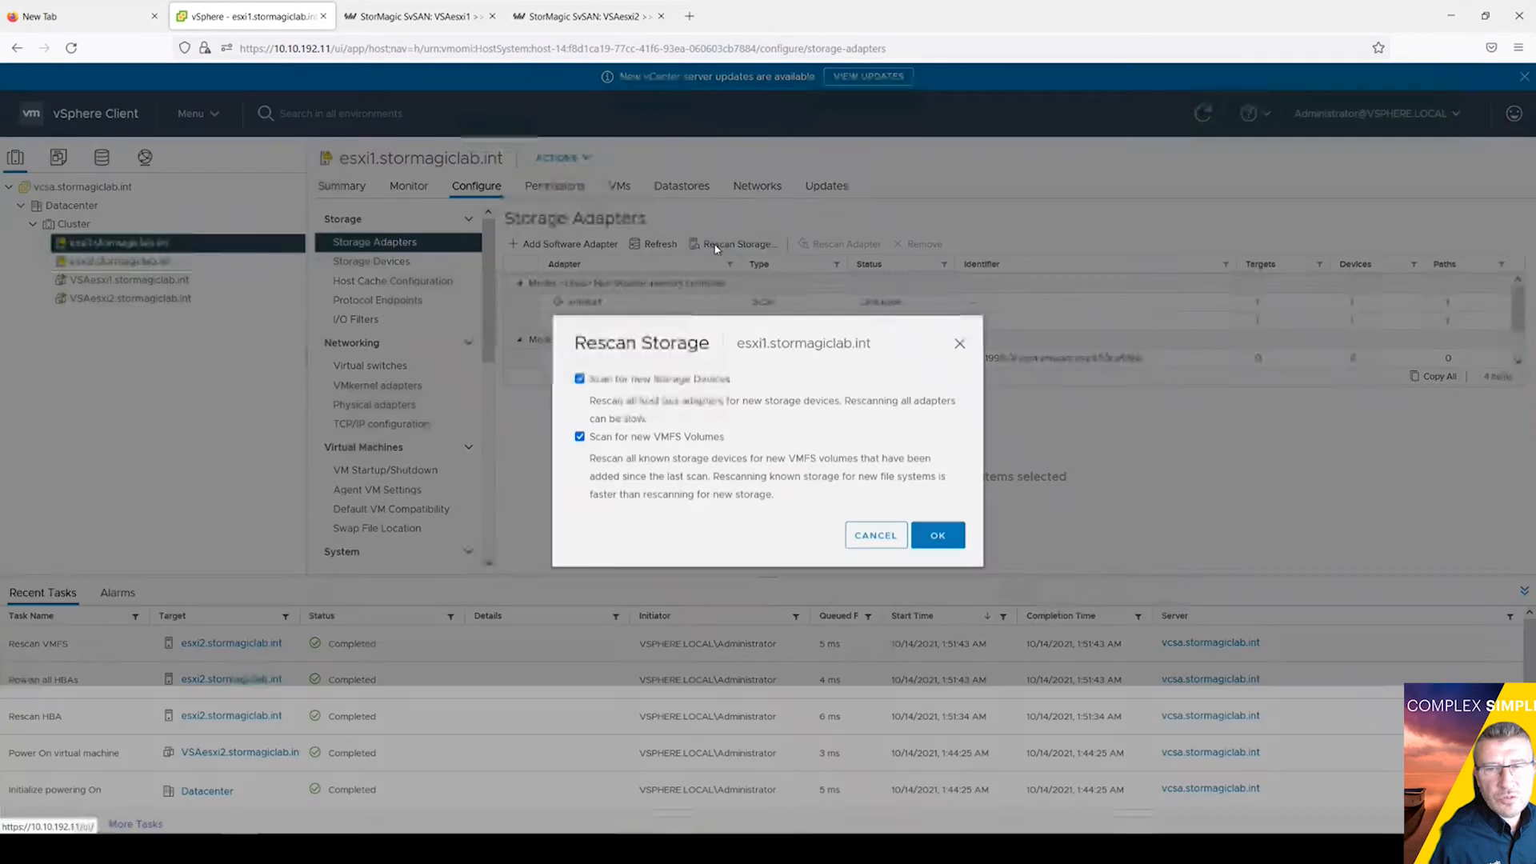
left_click(931, 543)
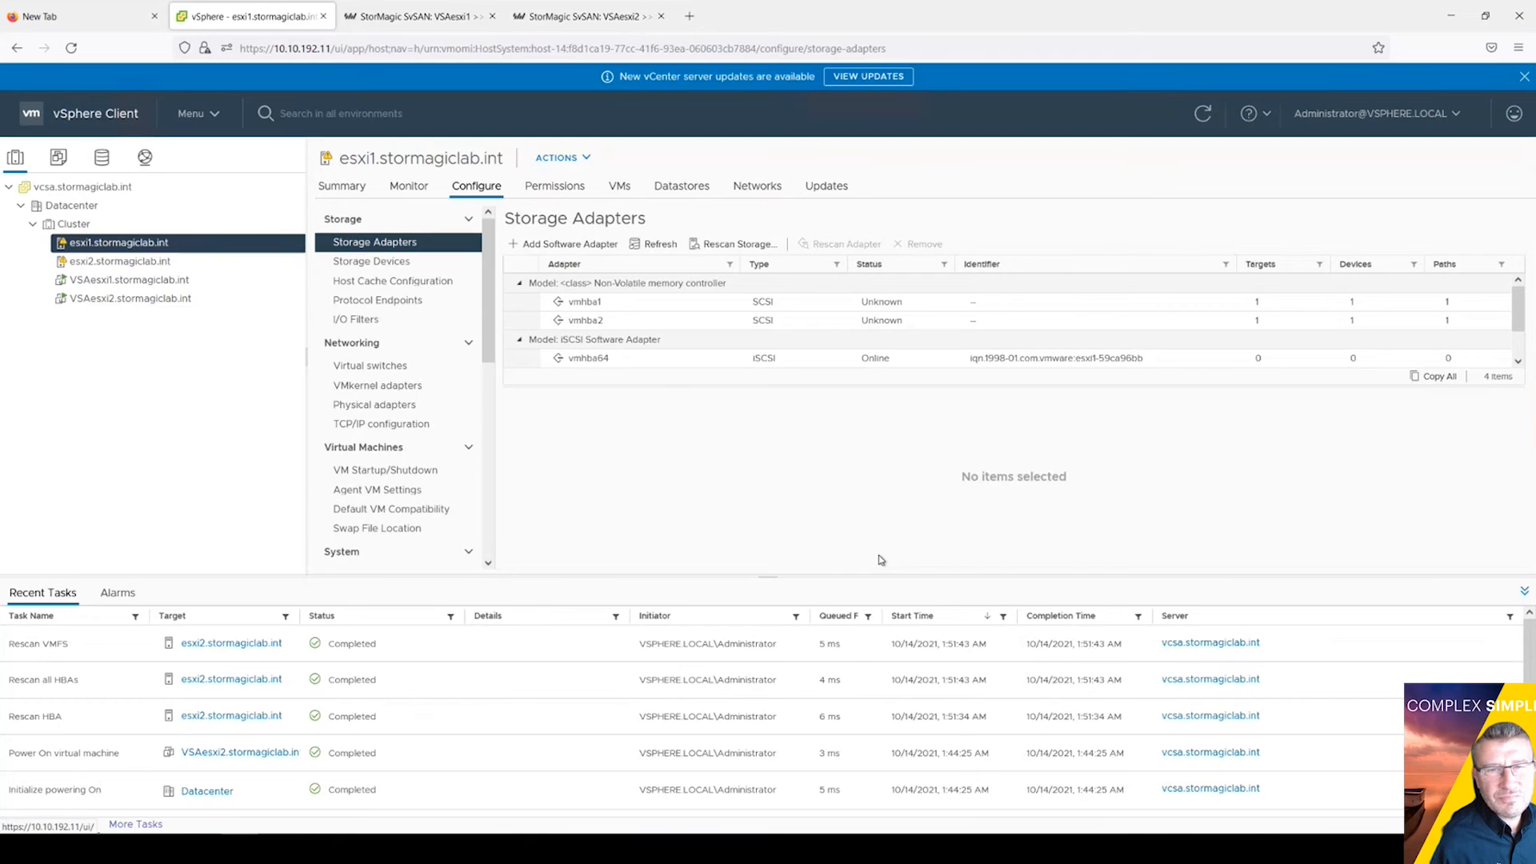
left_click(1524, 591)
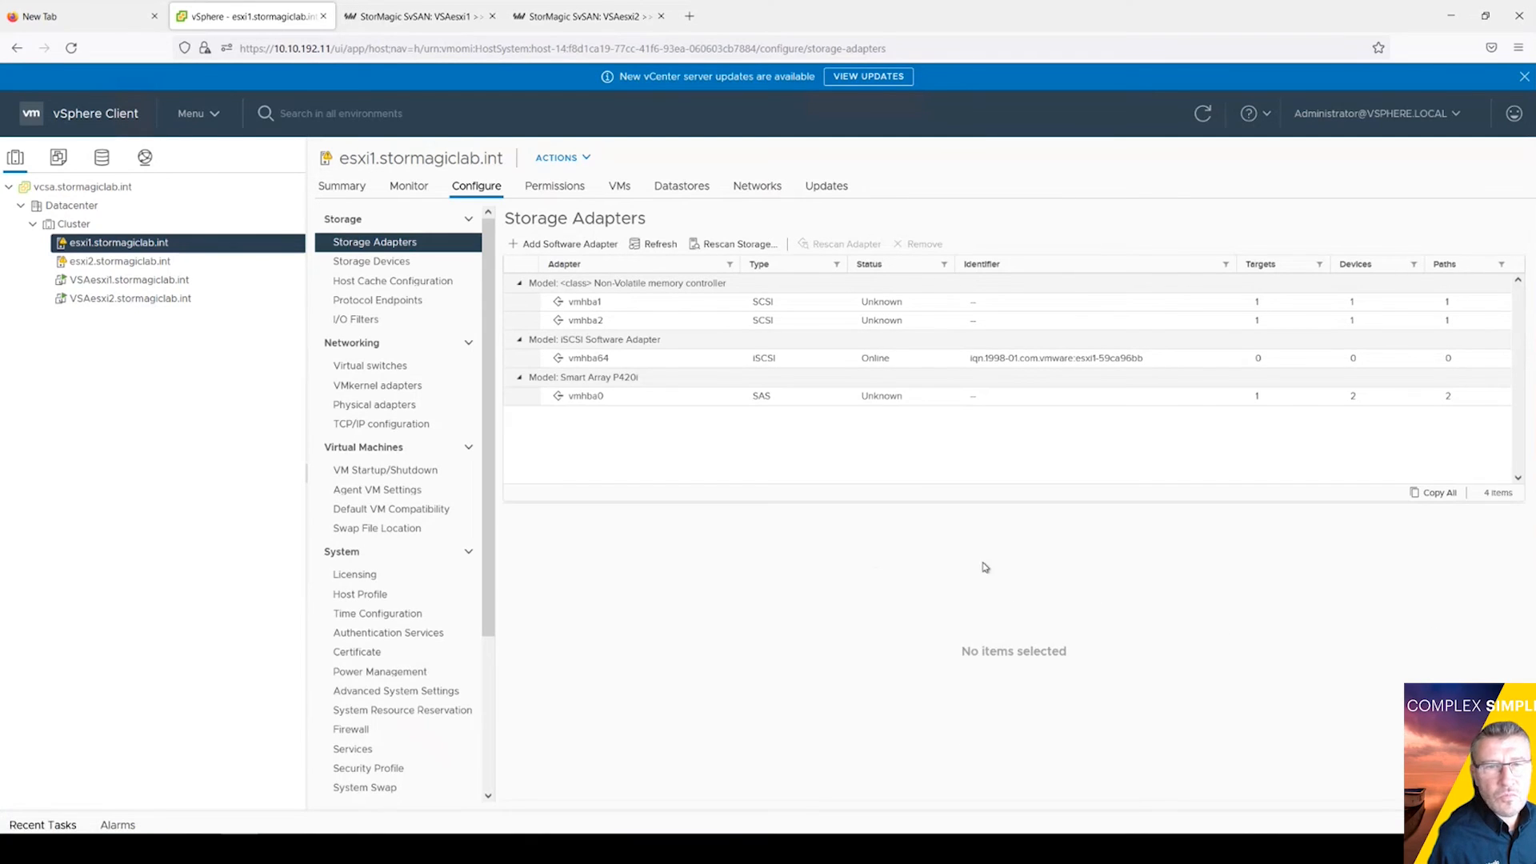
left_click(137, 263)
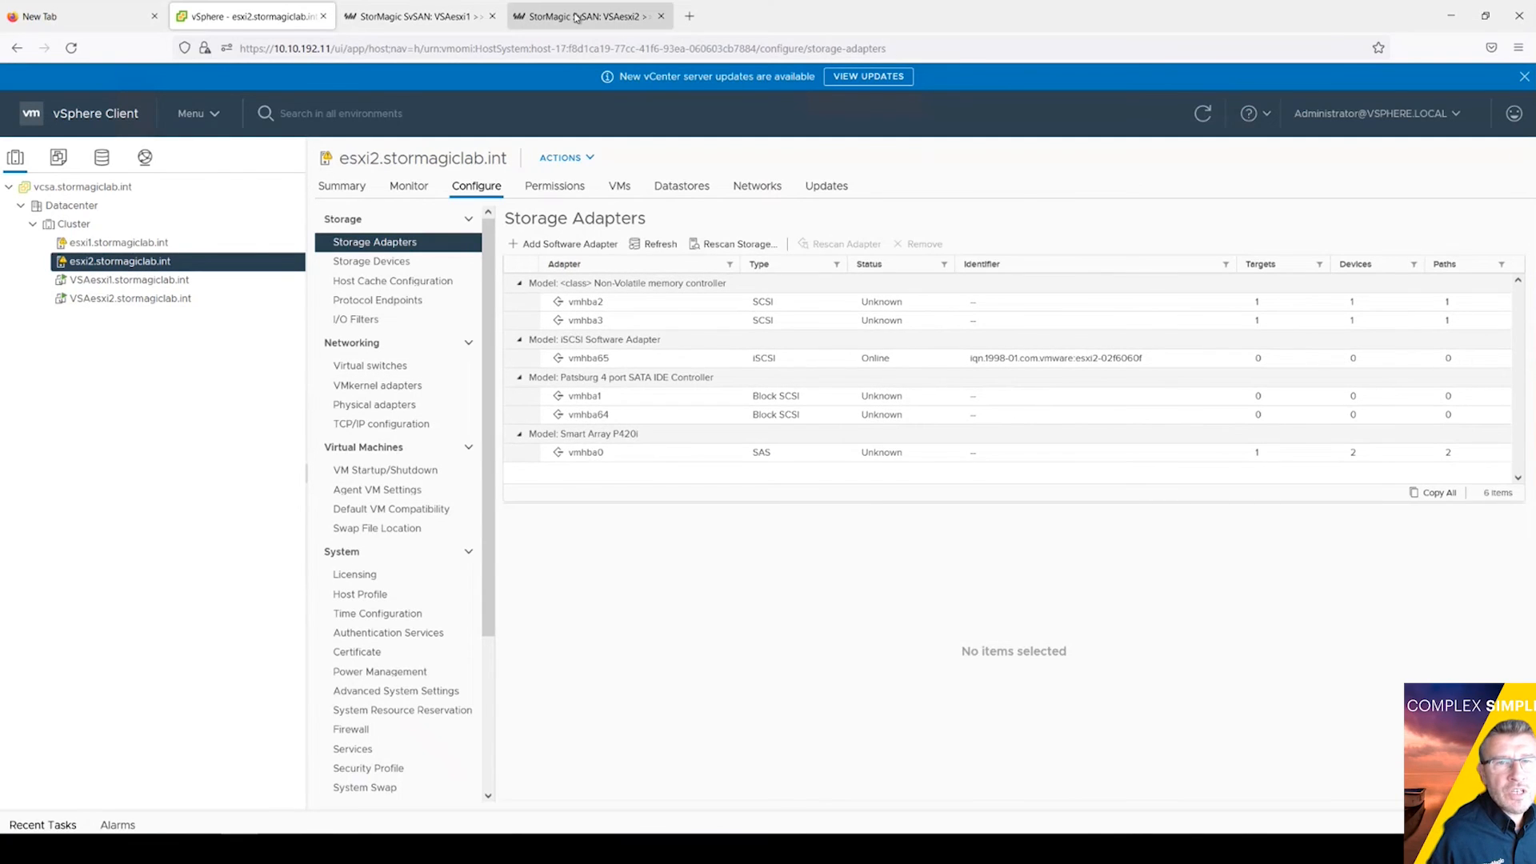
Step: Open the Add Credentials form on VSAesxi2's SvSAN pages
left_click(577, 18)
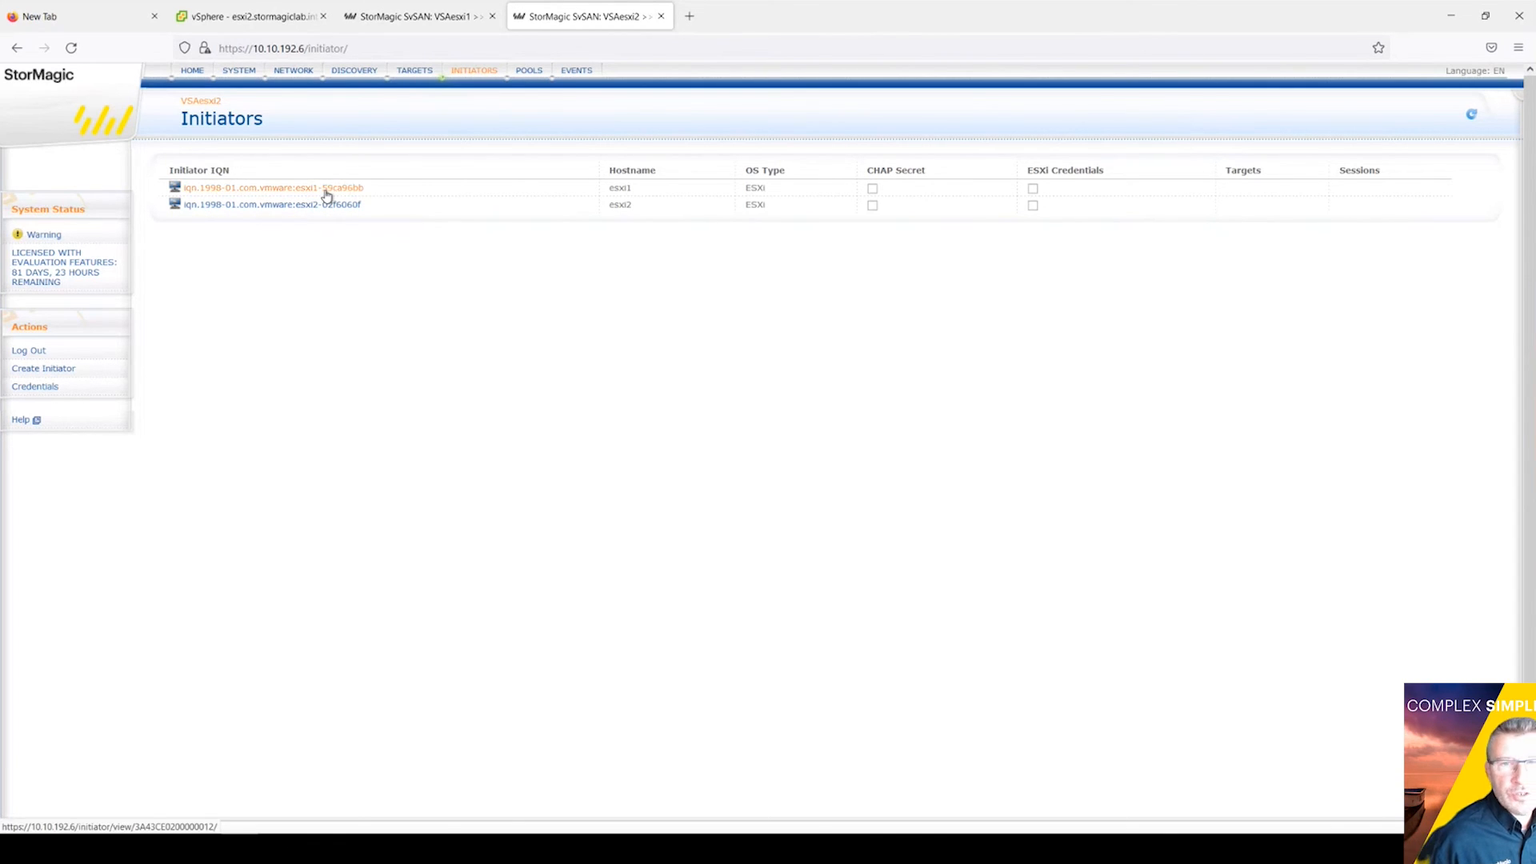
left_click(40, 389)
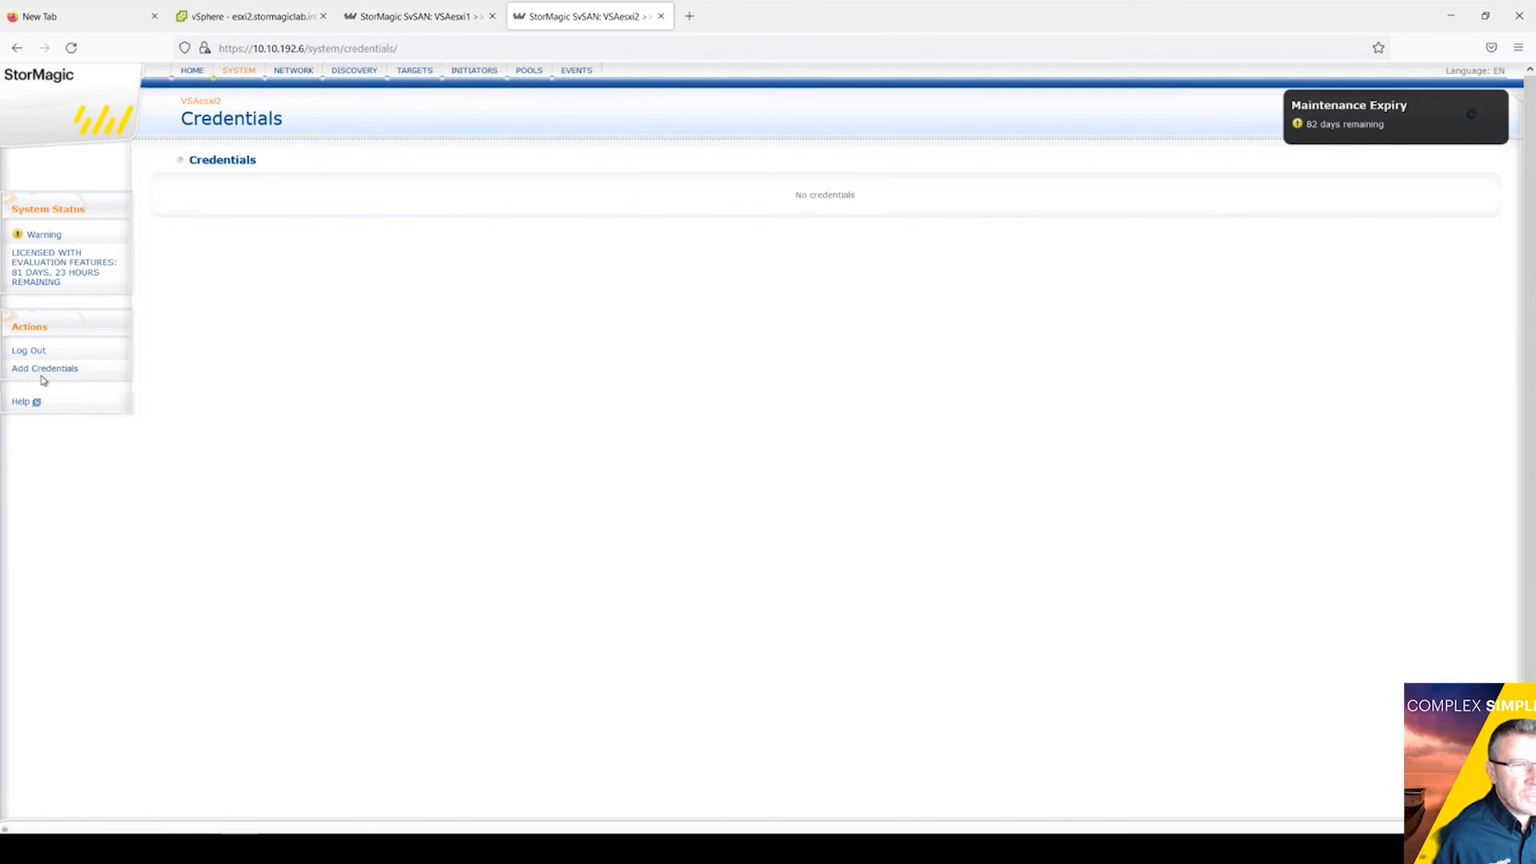
left_click(45, 370)
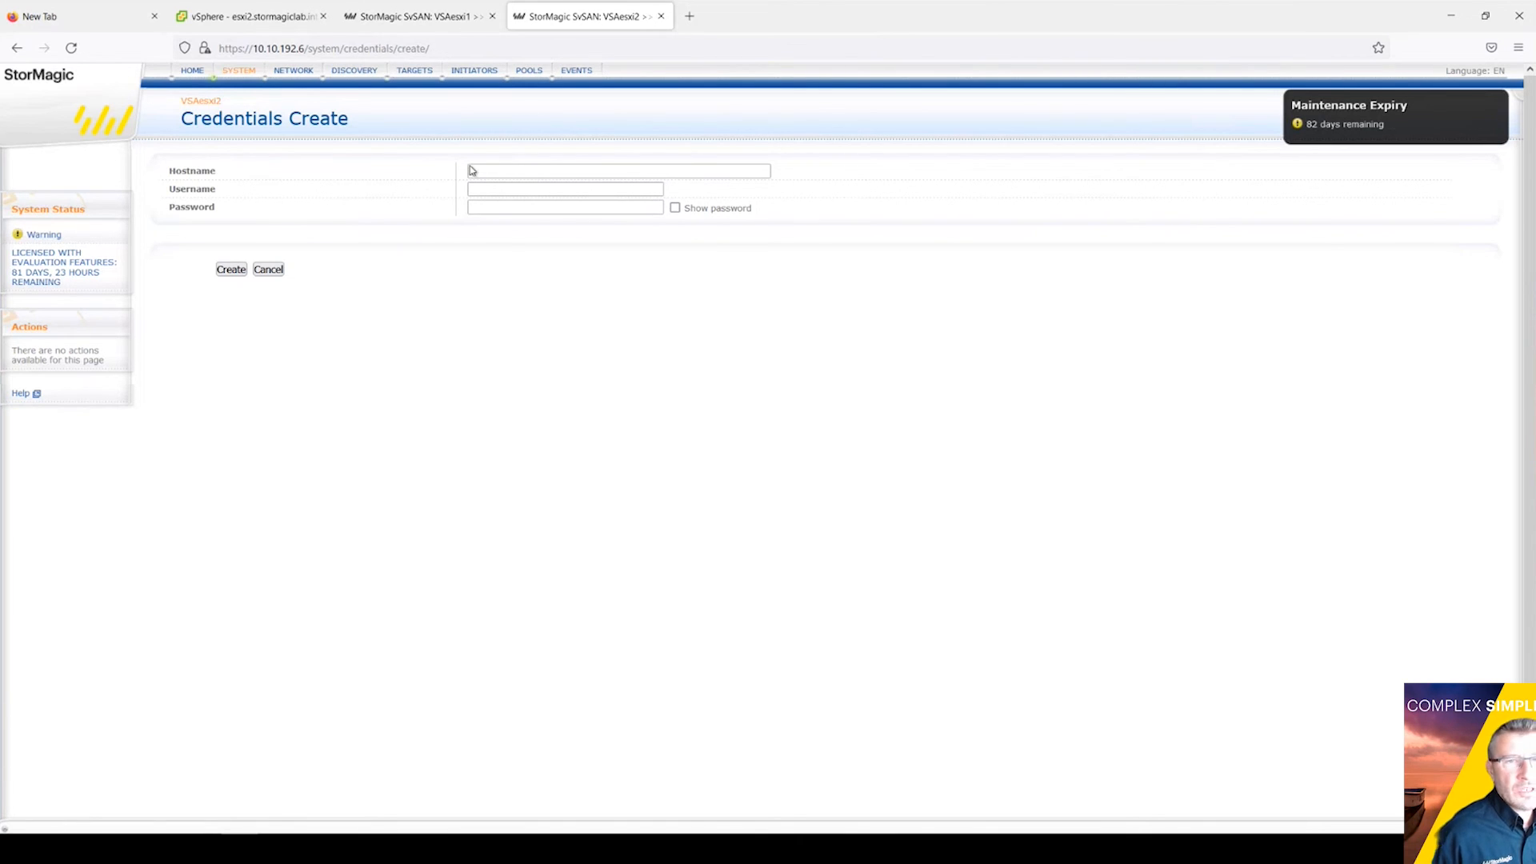
Step: Create credentials for esxi1.stormagiclab.int with user root and its password, declining the browser save
left_click(503, 174)
type("es")
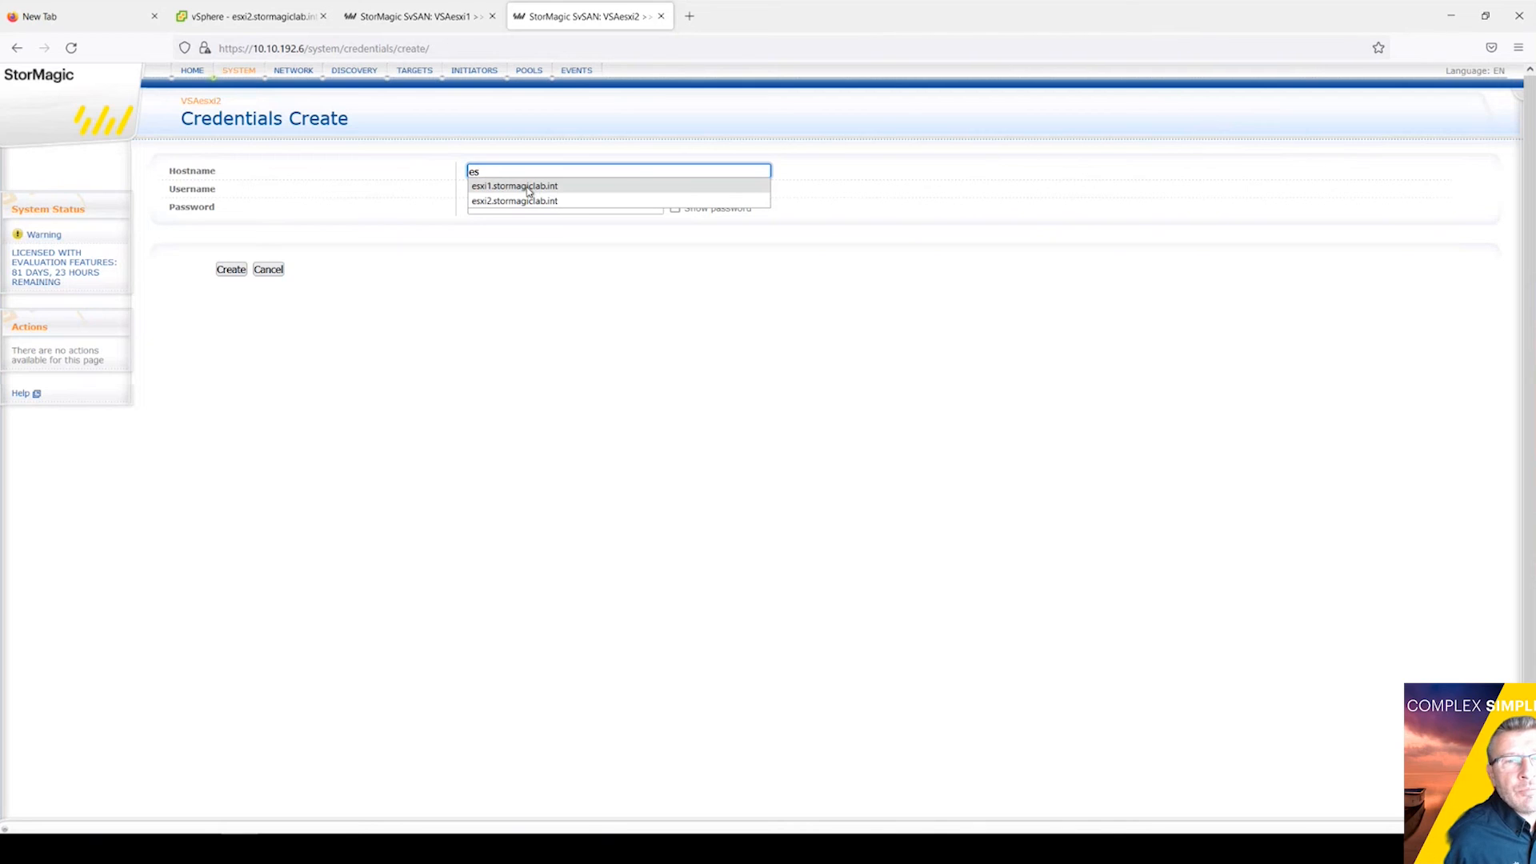
left_click(528, 188)
left_click(512, 188)
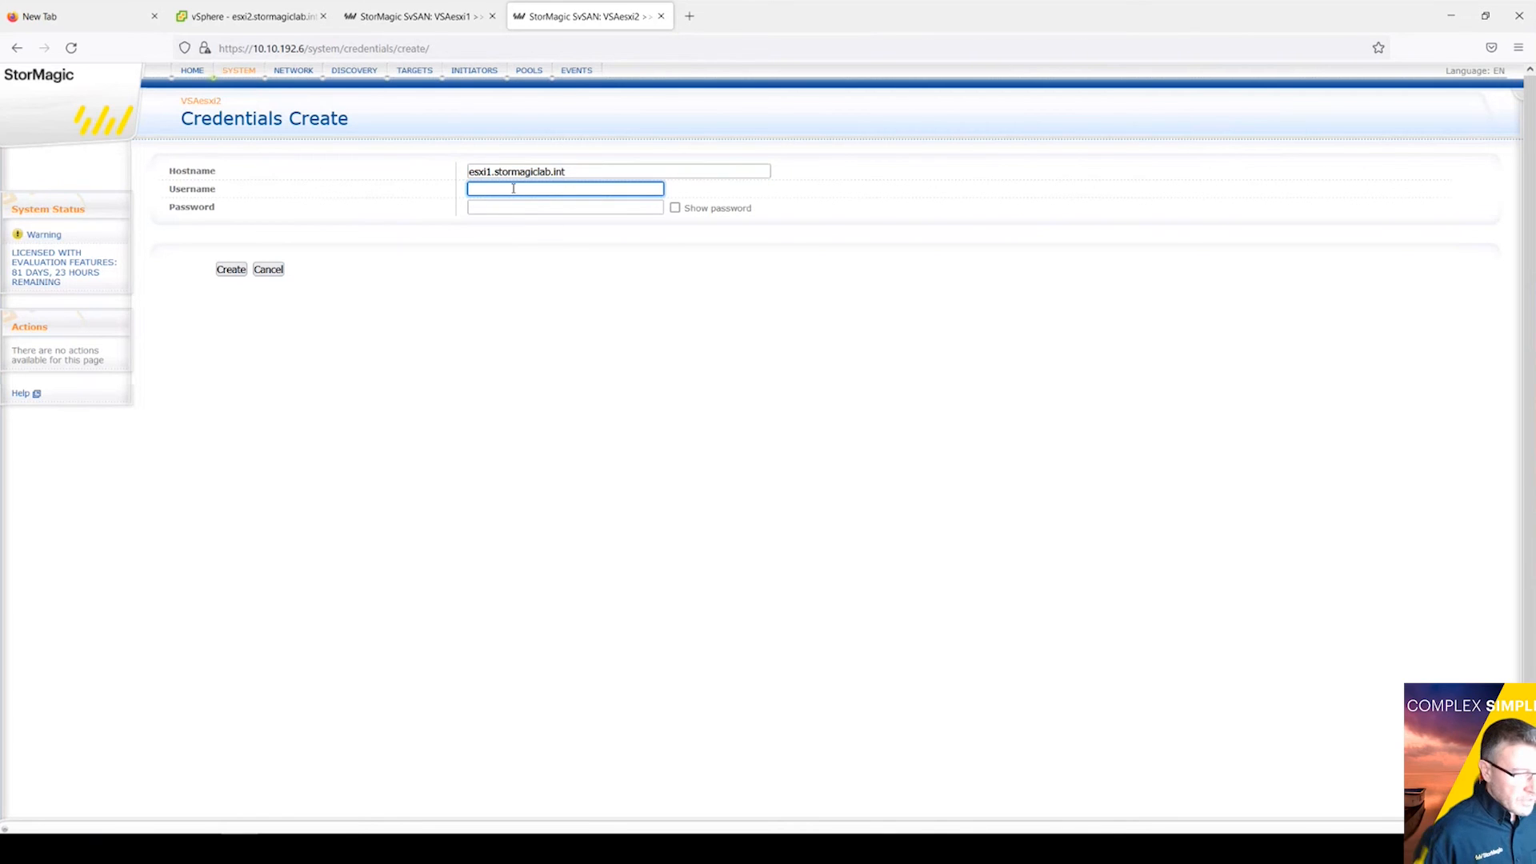
type("root")
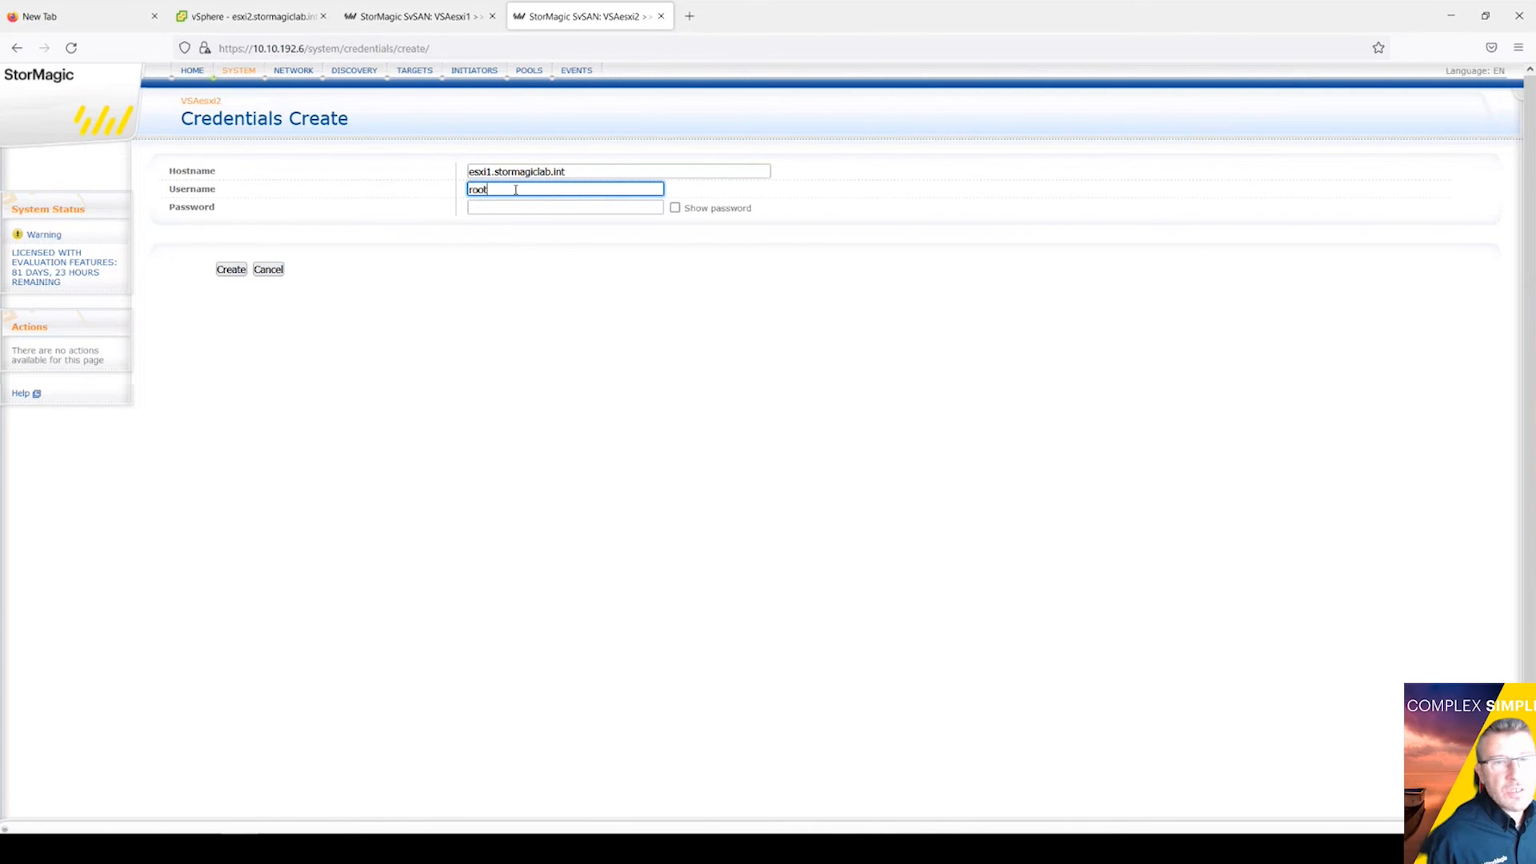
left_click(500, 206)
type("pass")
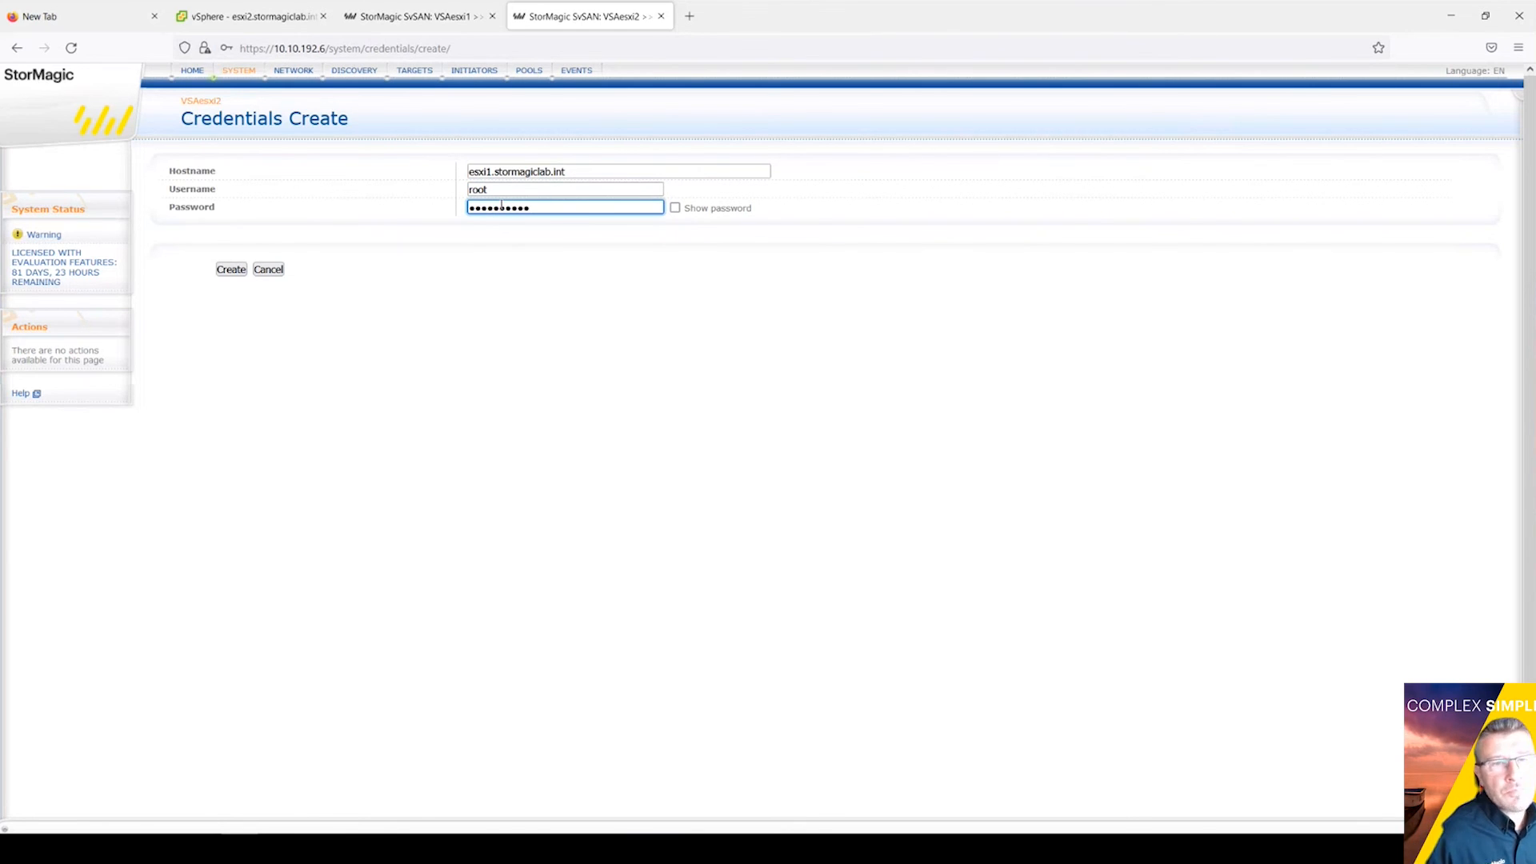
left_click(239, 271)
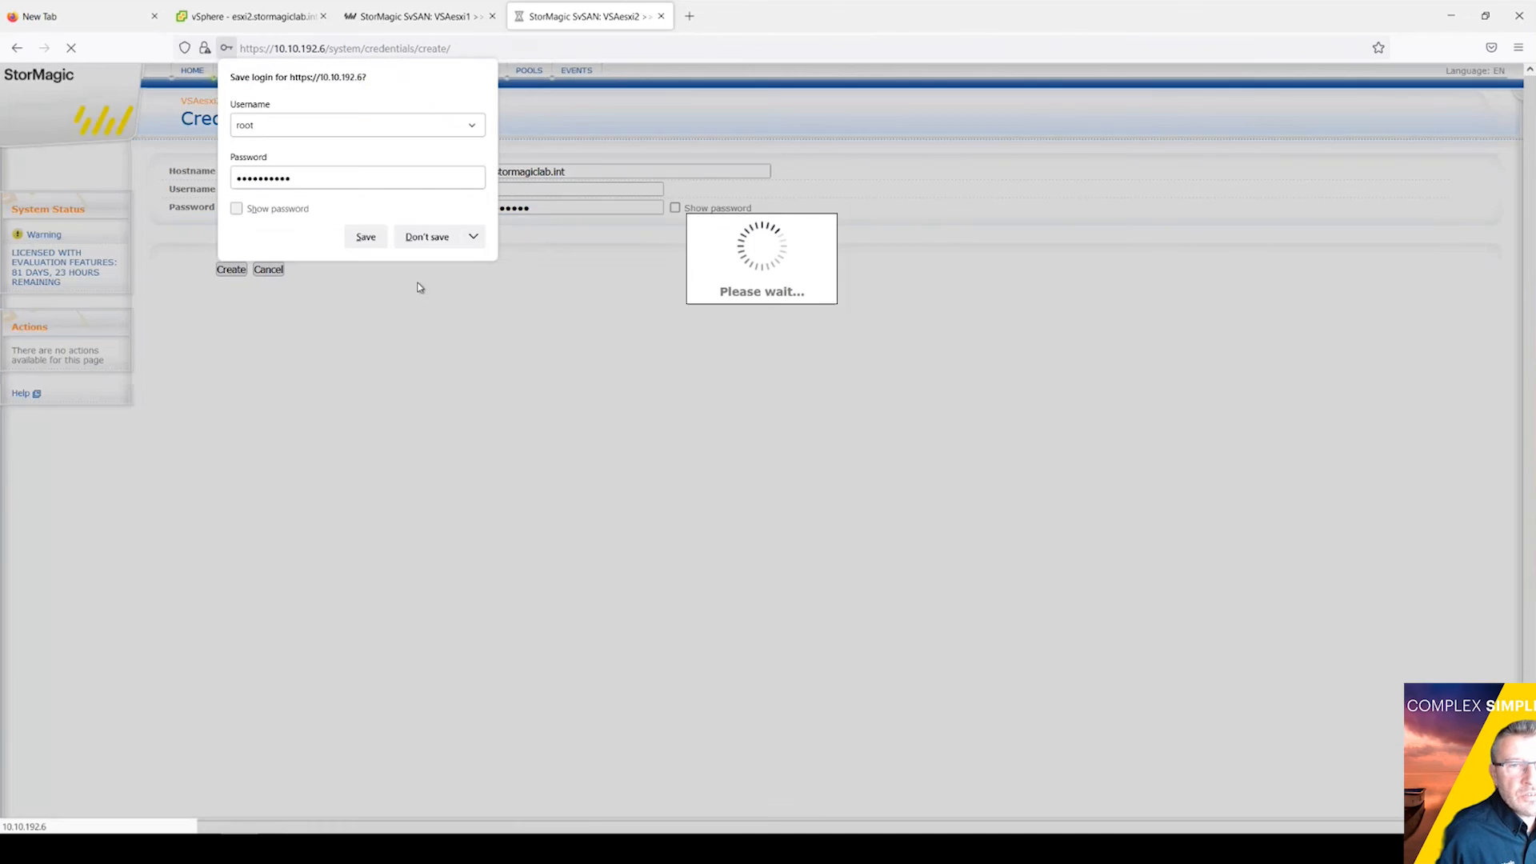
left_click(438, 240)
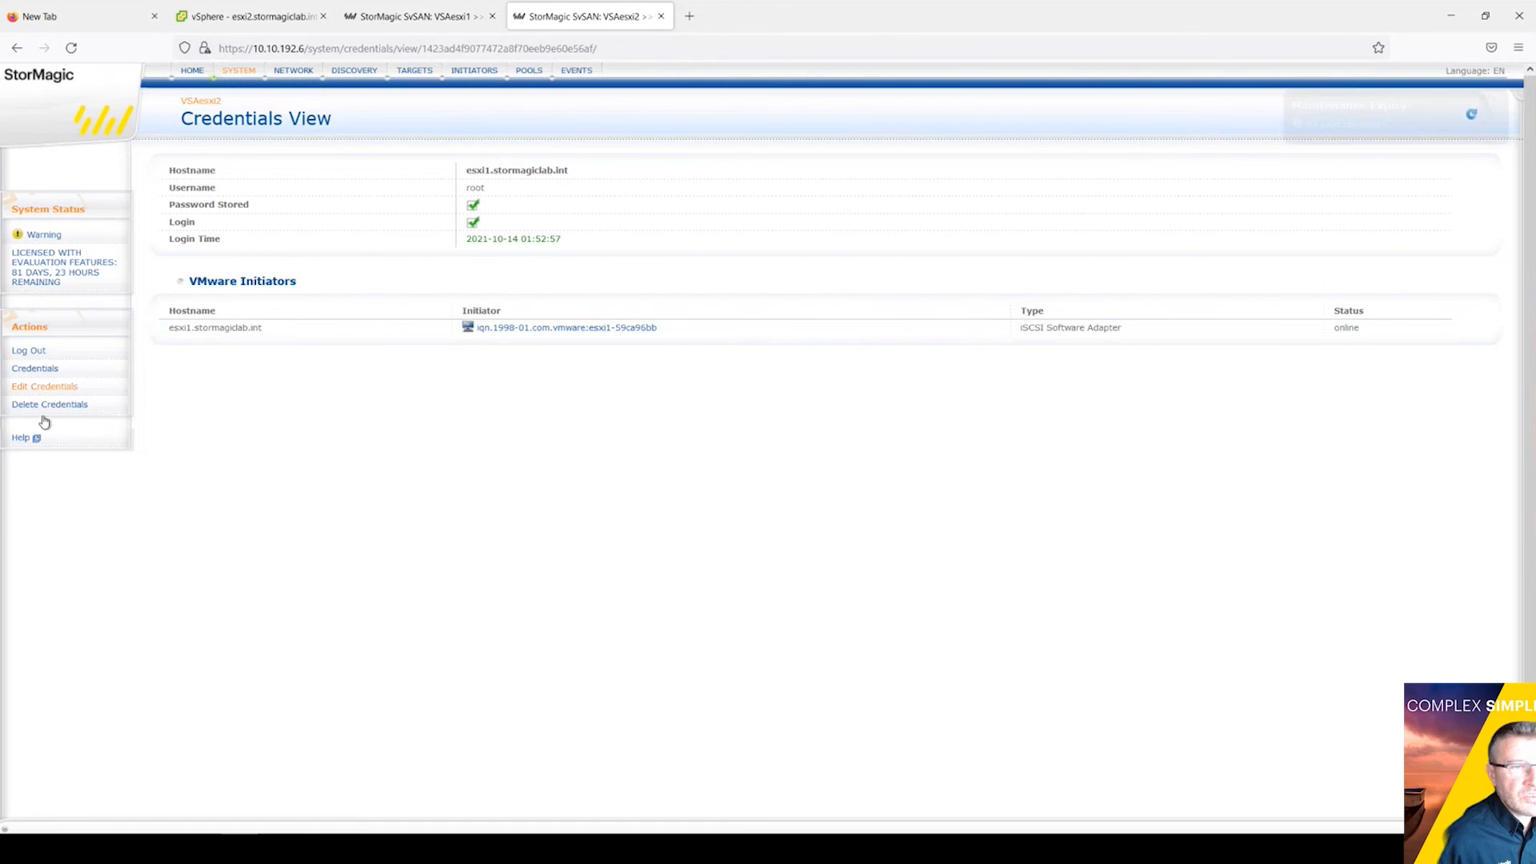
left_click(43, 370)
Step: Add root credentials for esxi2.stormagiclab.int, decline the browser's login save, and return Home
left_click(46, 369)
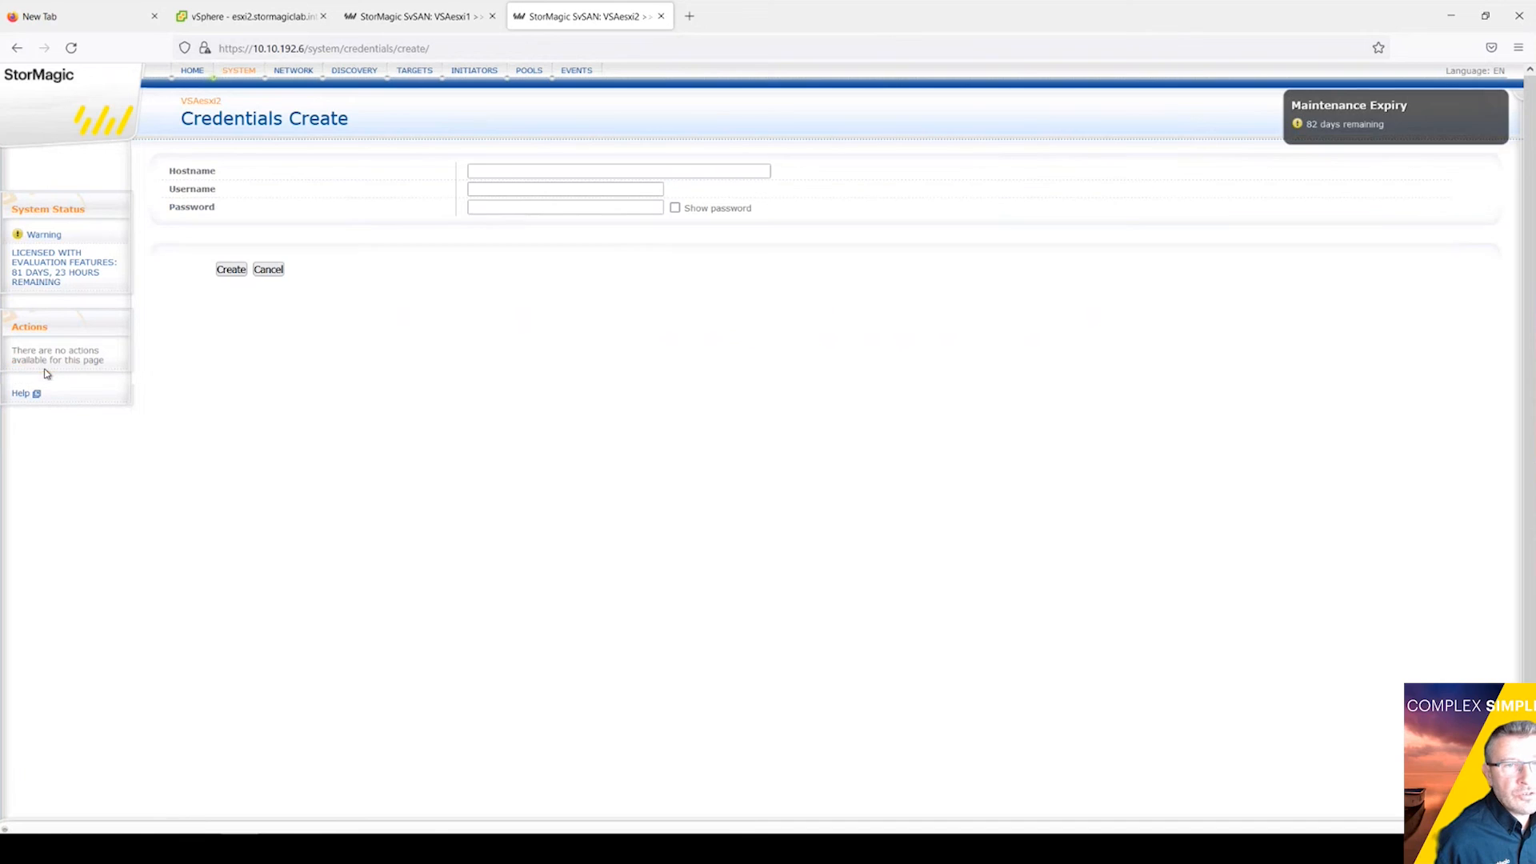
left_click(610, 170)
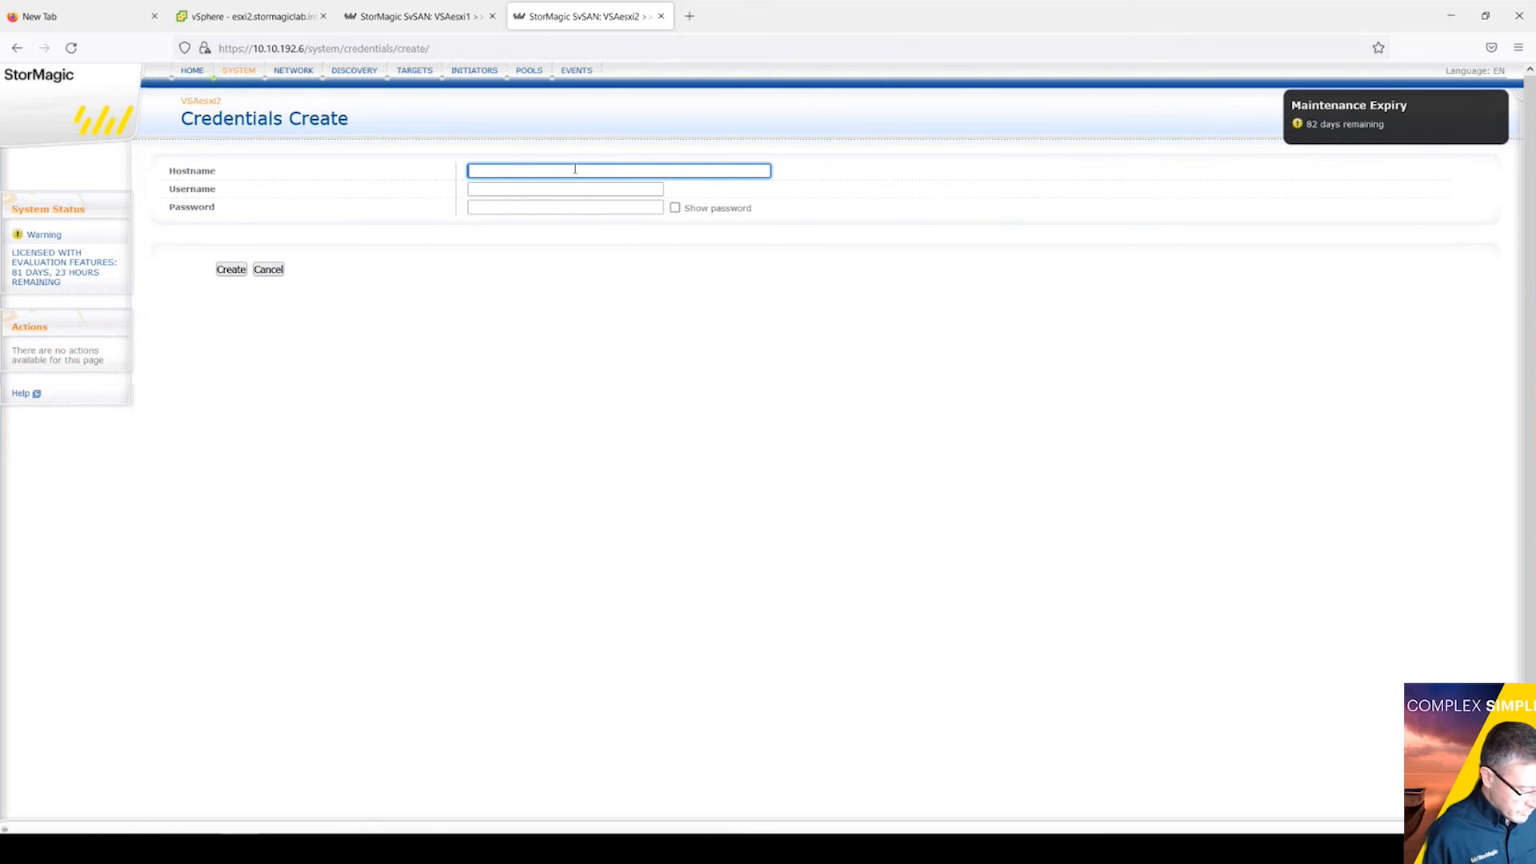
type("we")
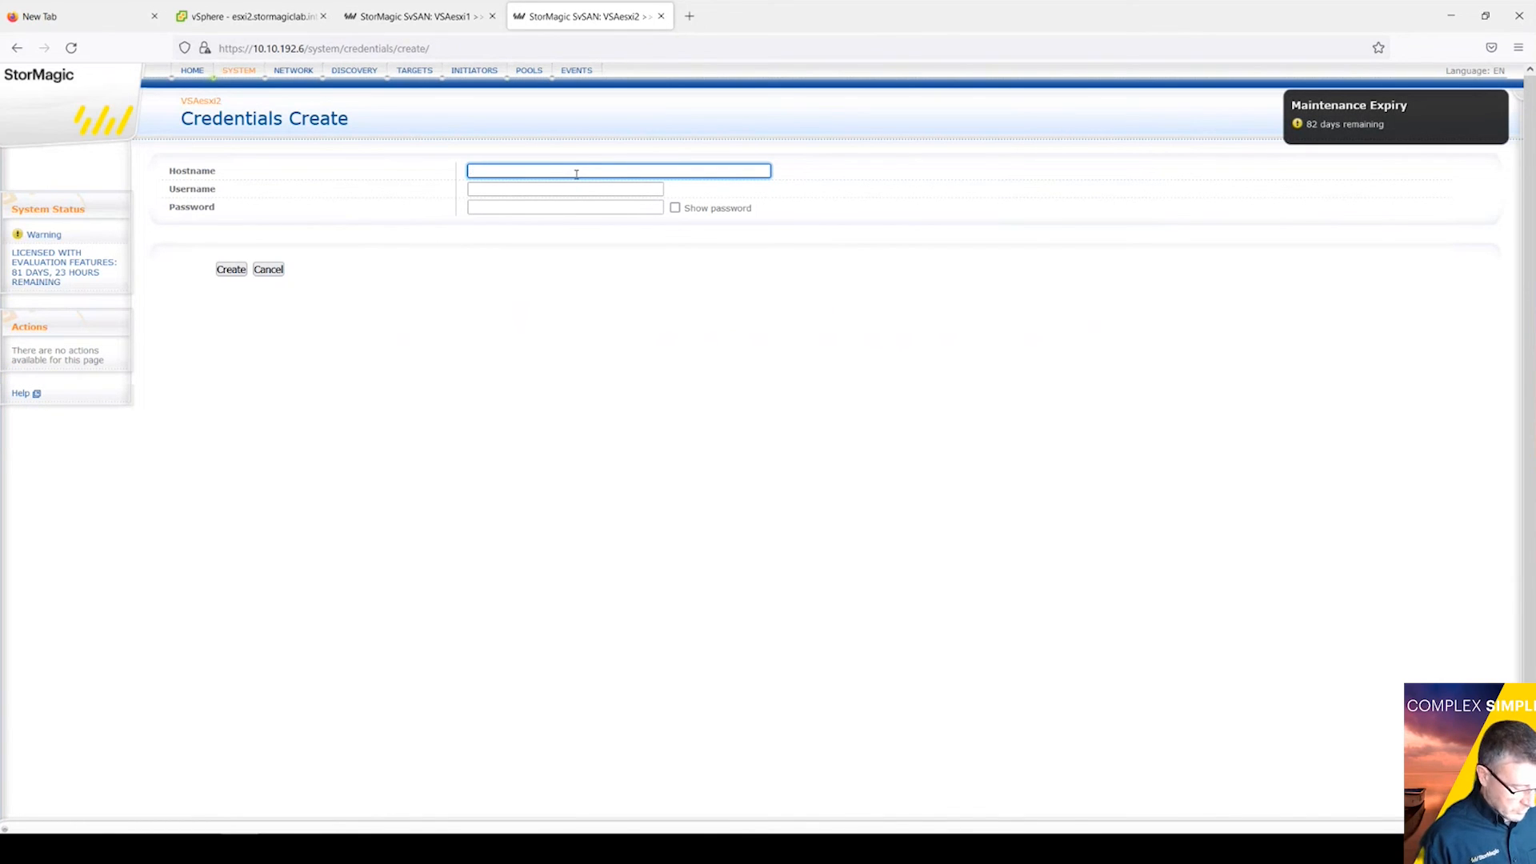
left_click(505, 197)
left_click(505, 192)
type("root")
left_click(493, 206)
type("••")
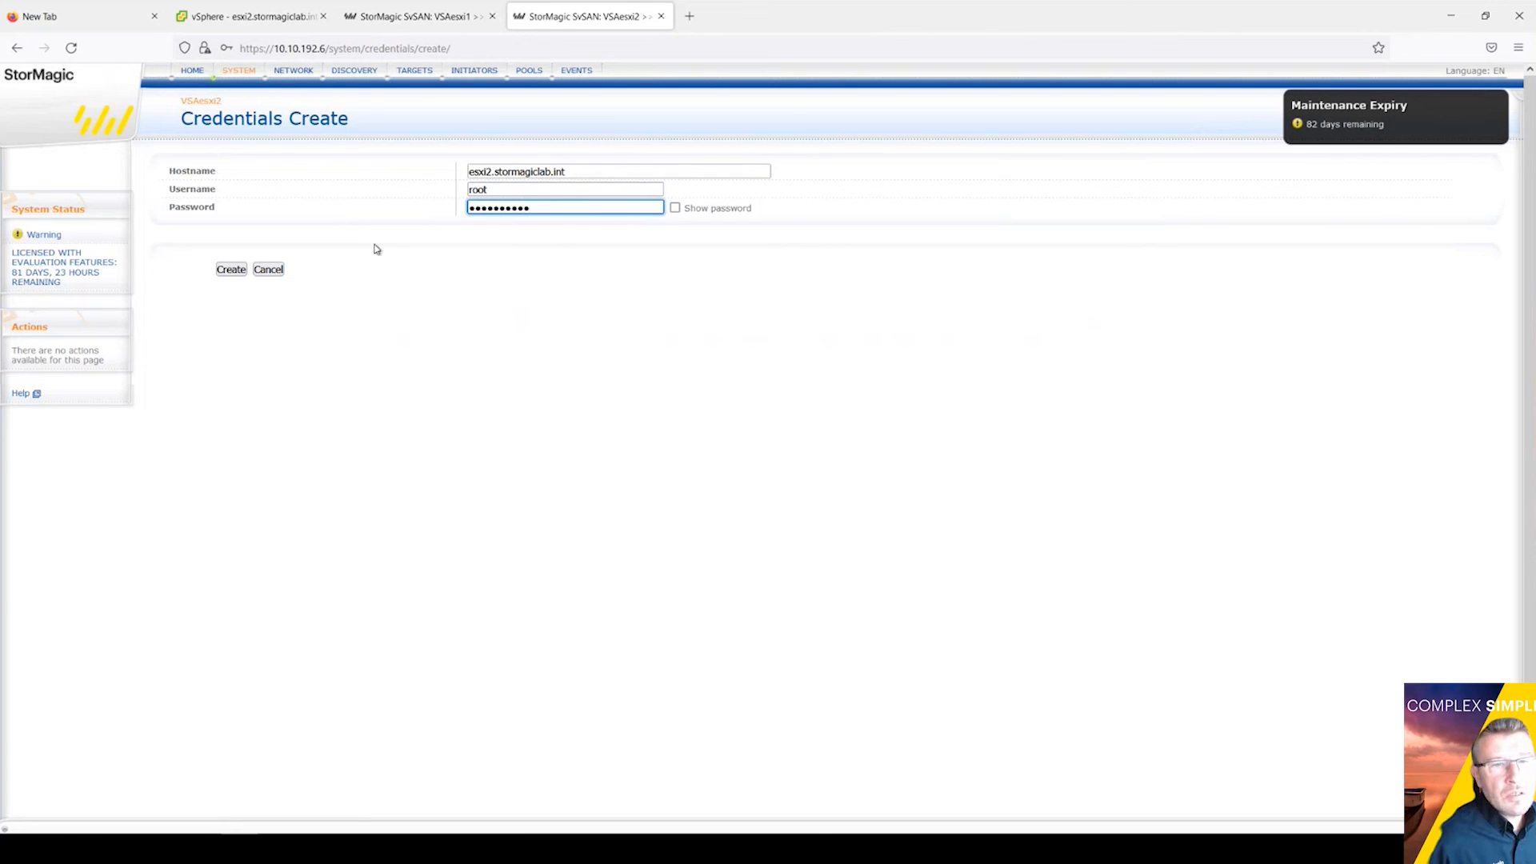
left_click(231, 270)
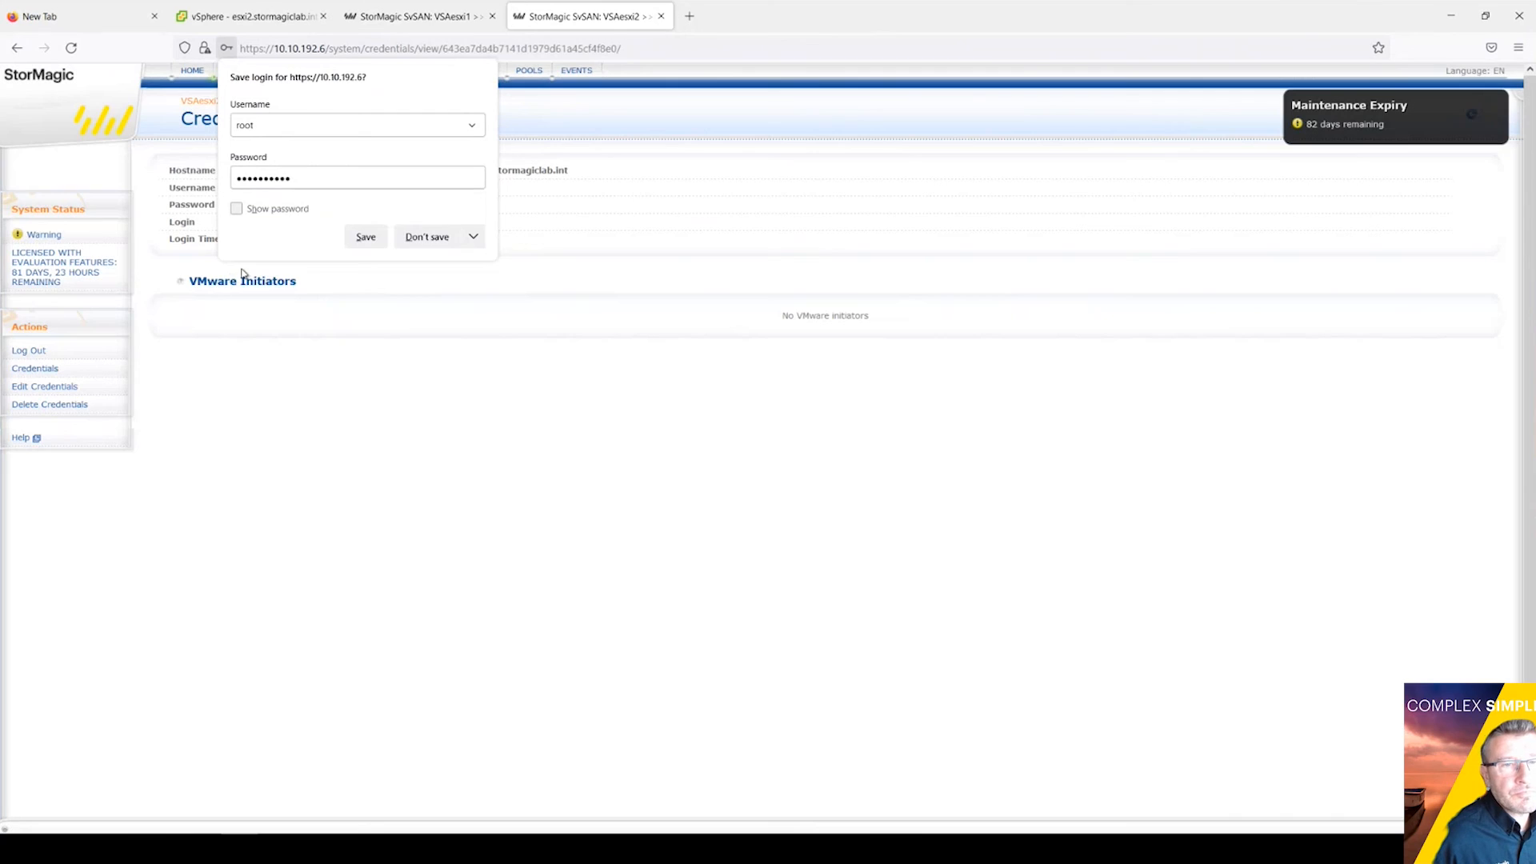
left_click(432, 238)
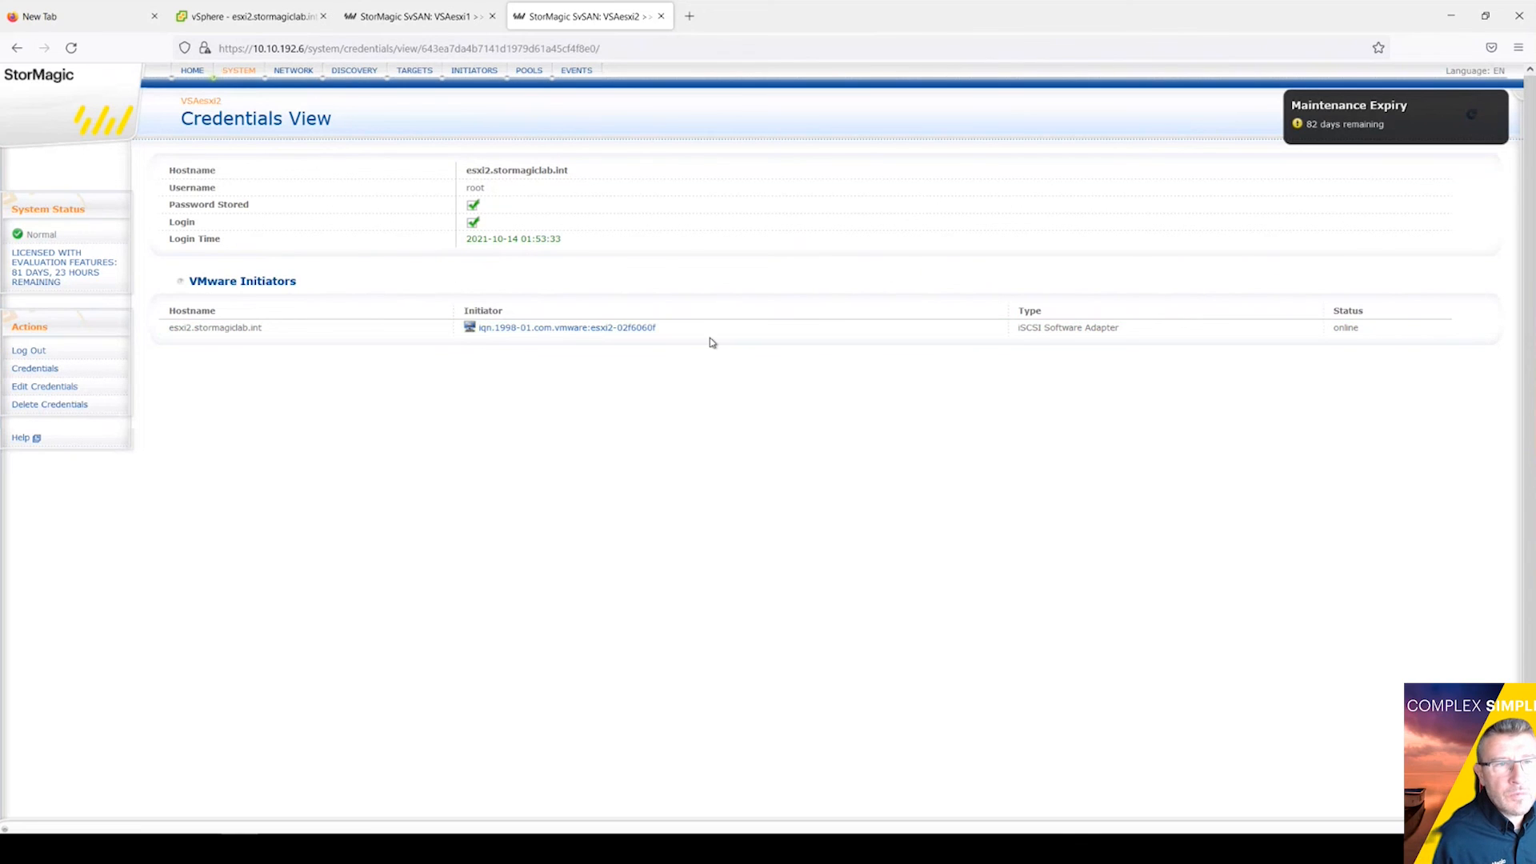
left_click(193, 71)
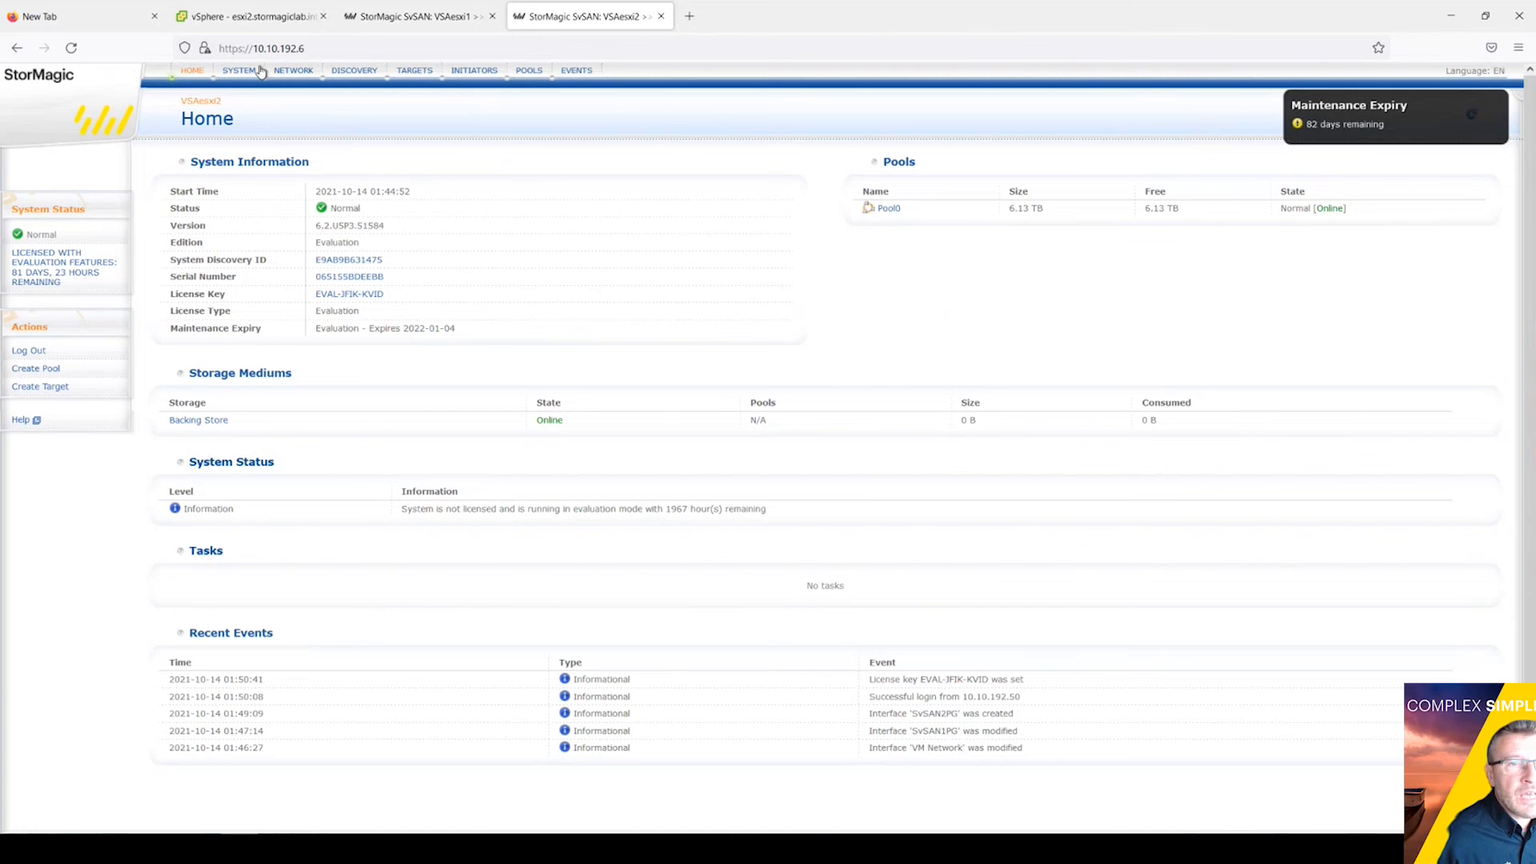
Step: Start a new target on VSAesxi2 named test with a size of 5 GB
left_click(433, 23)
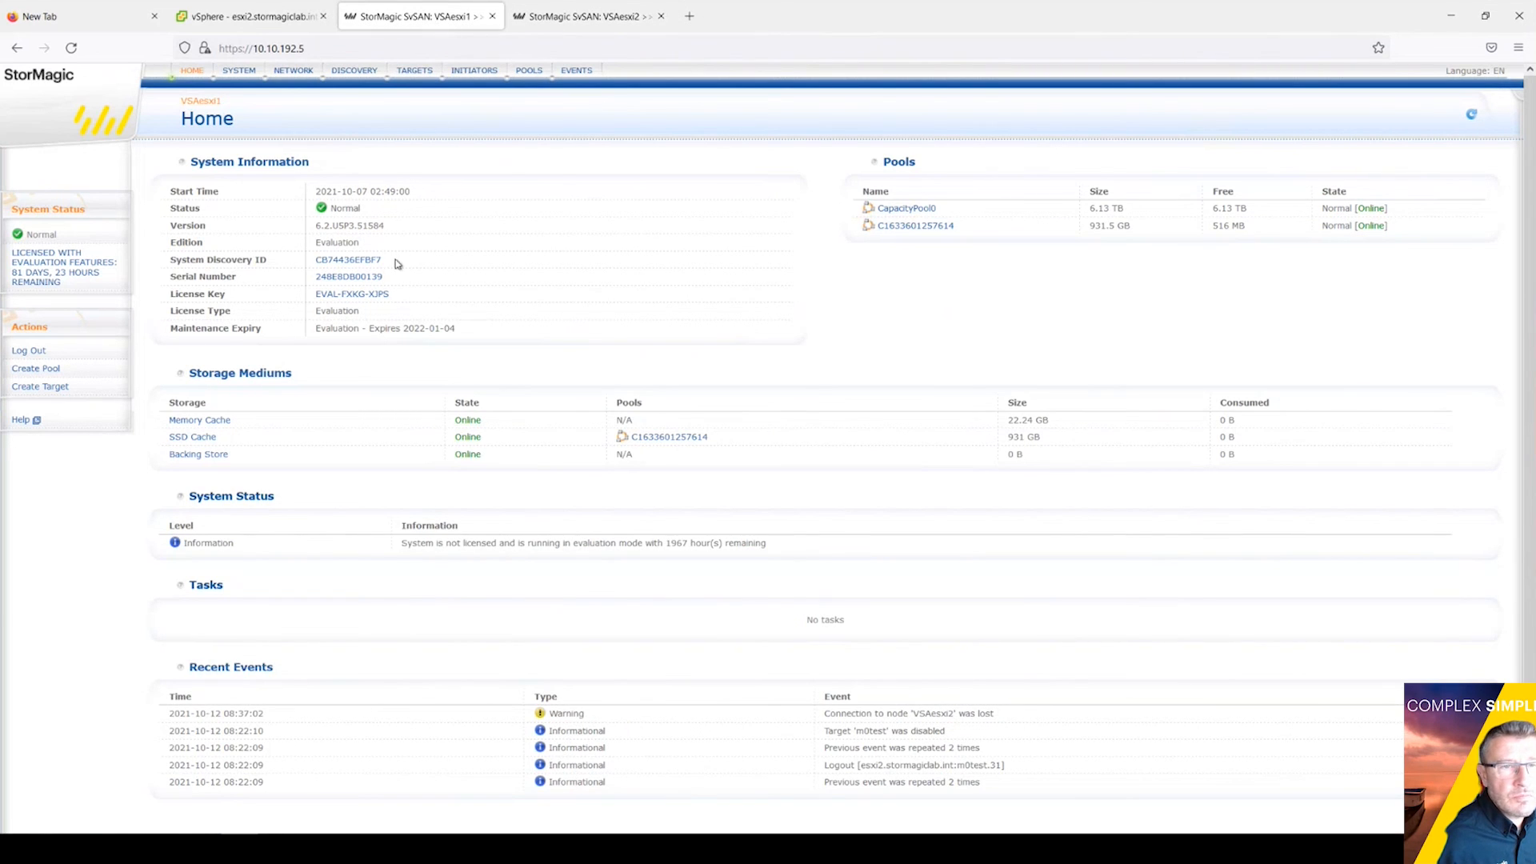
left_click(566, 19)
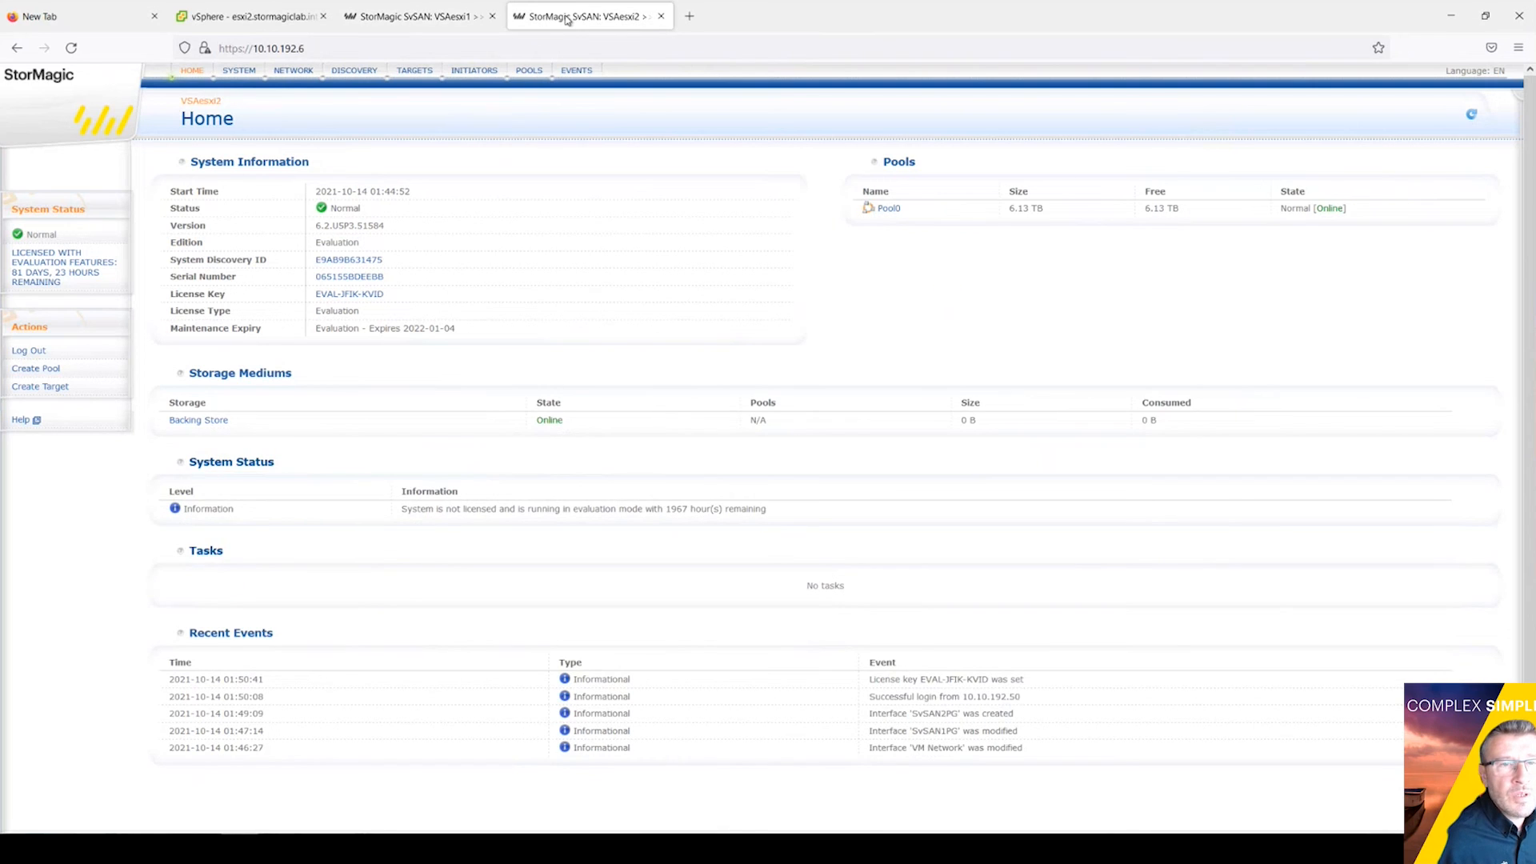
left_click(413, 72)
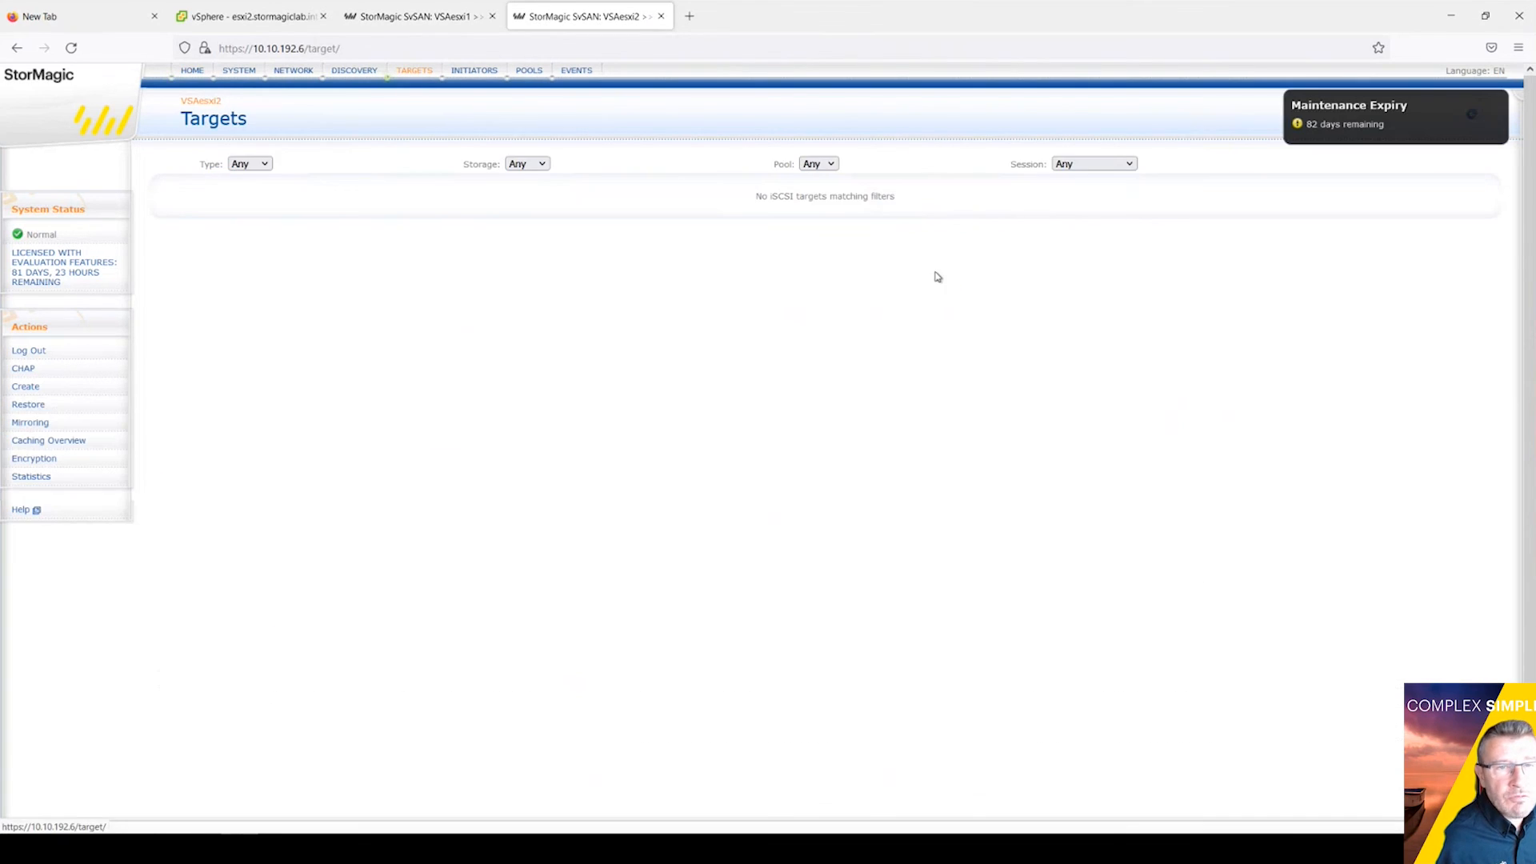
left_click(32, 385)
left_click(500, 172)
type("test")
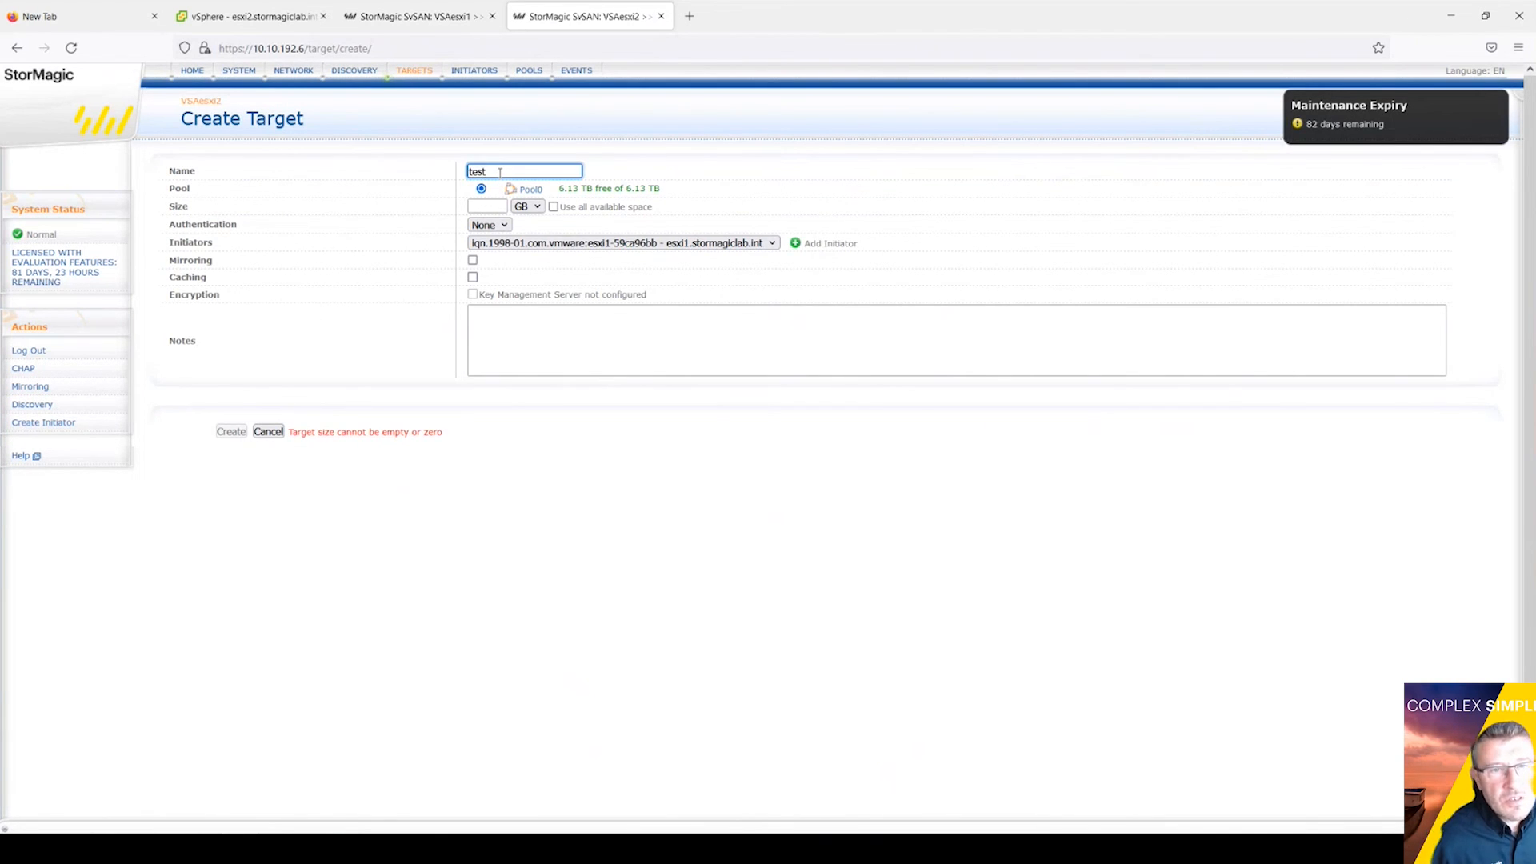
left_click(487, 205)
type("5")
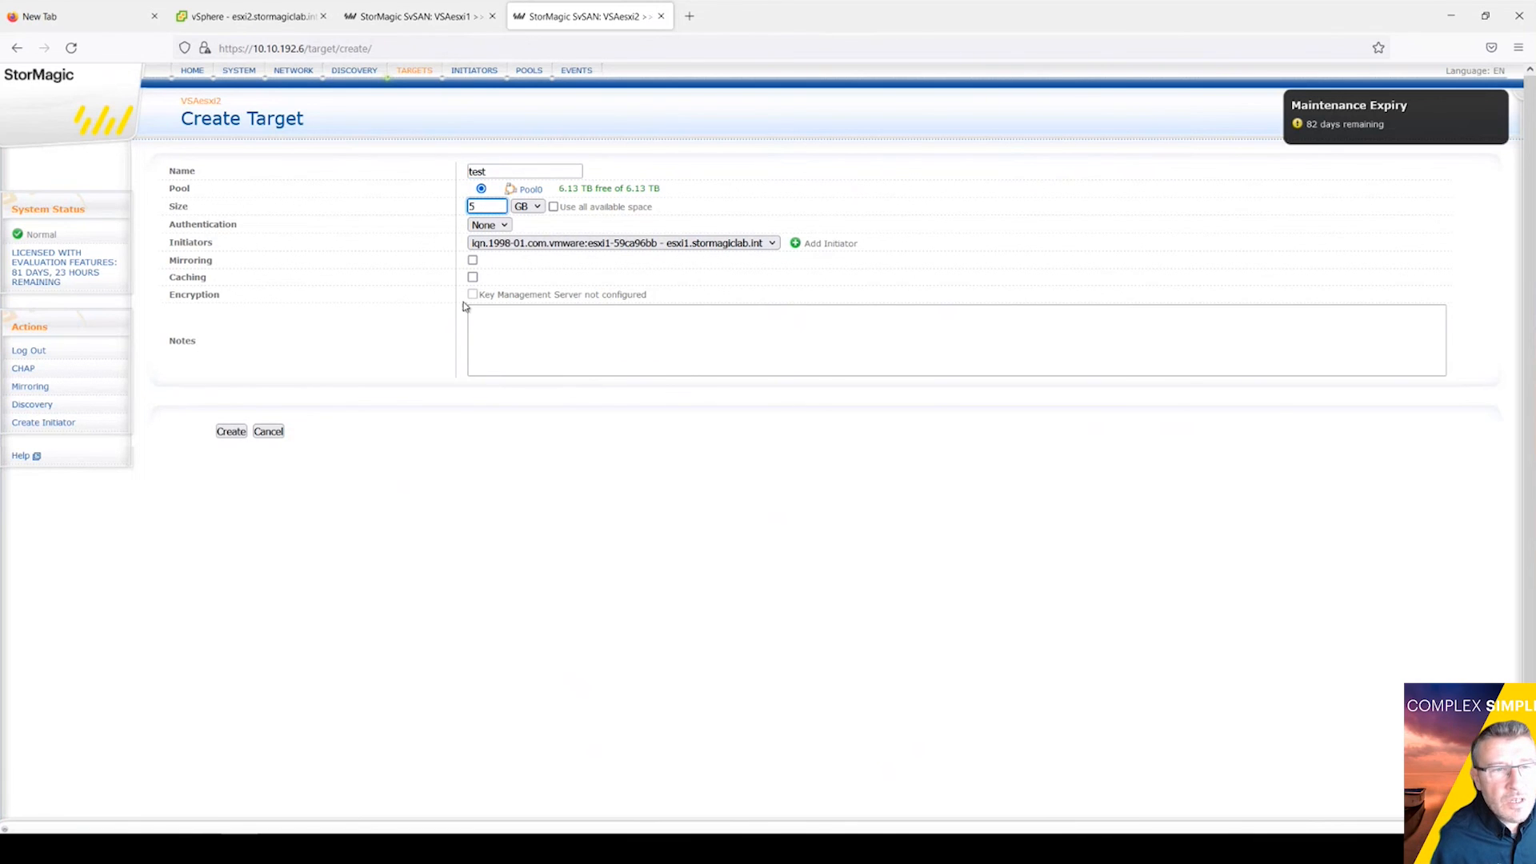
Step: Mirror it with Majority policy, witness vcsa, partner VSAesxi1 CapacityPool0, and create it
left_click(472, 261)
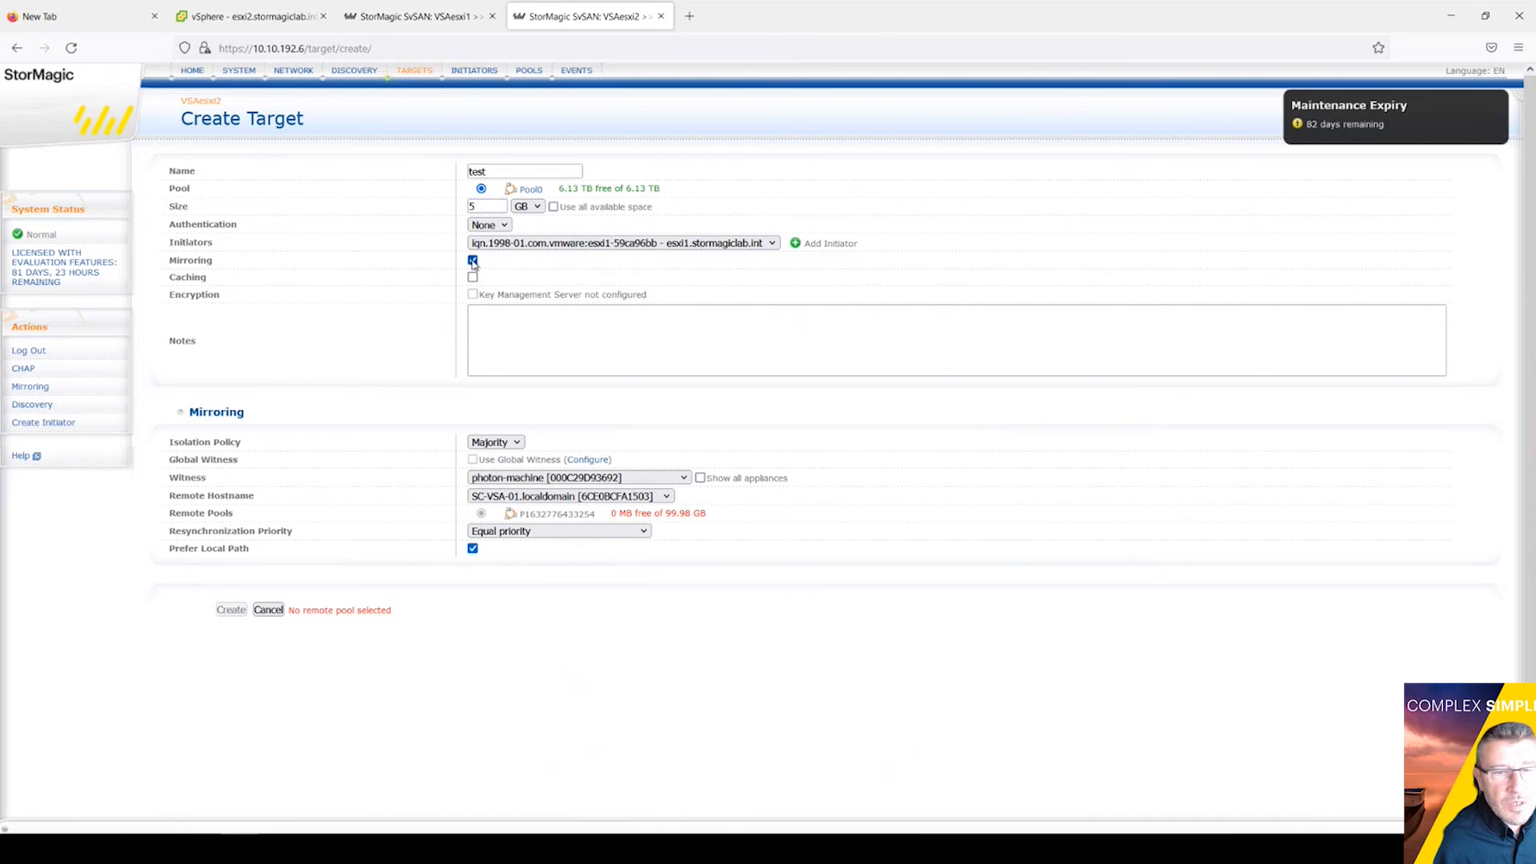
left_click(516, 444)
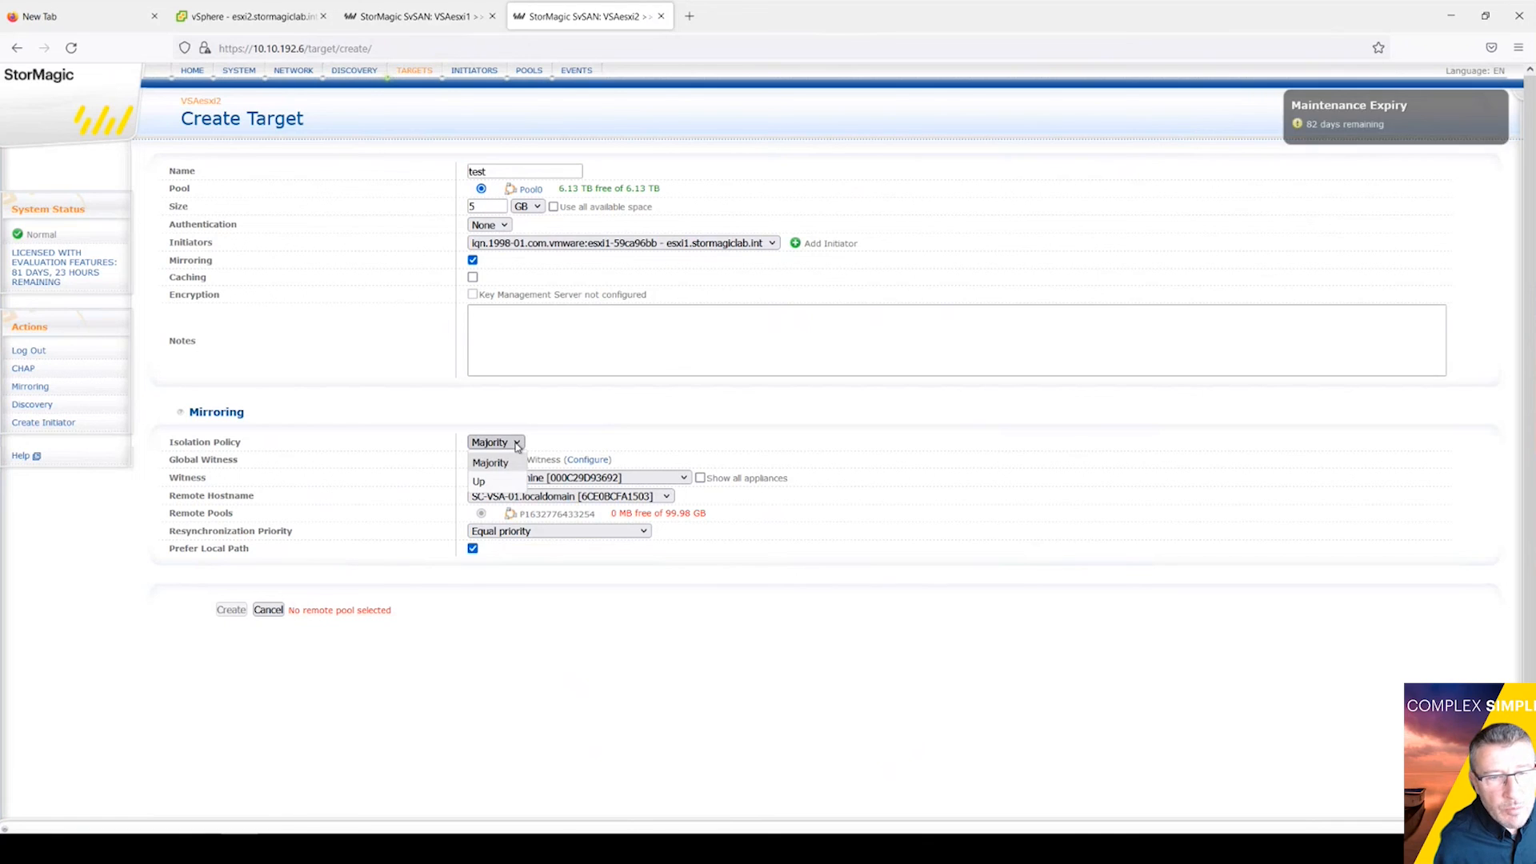
left_click(512, 463)
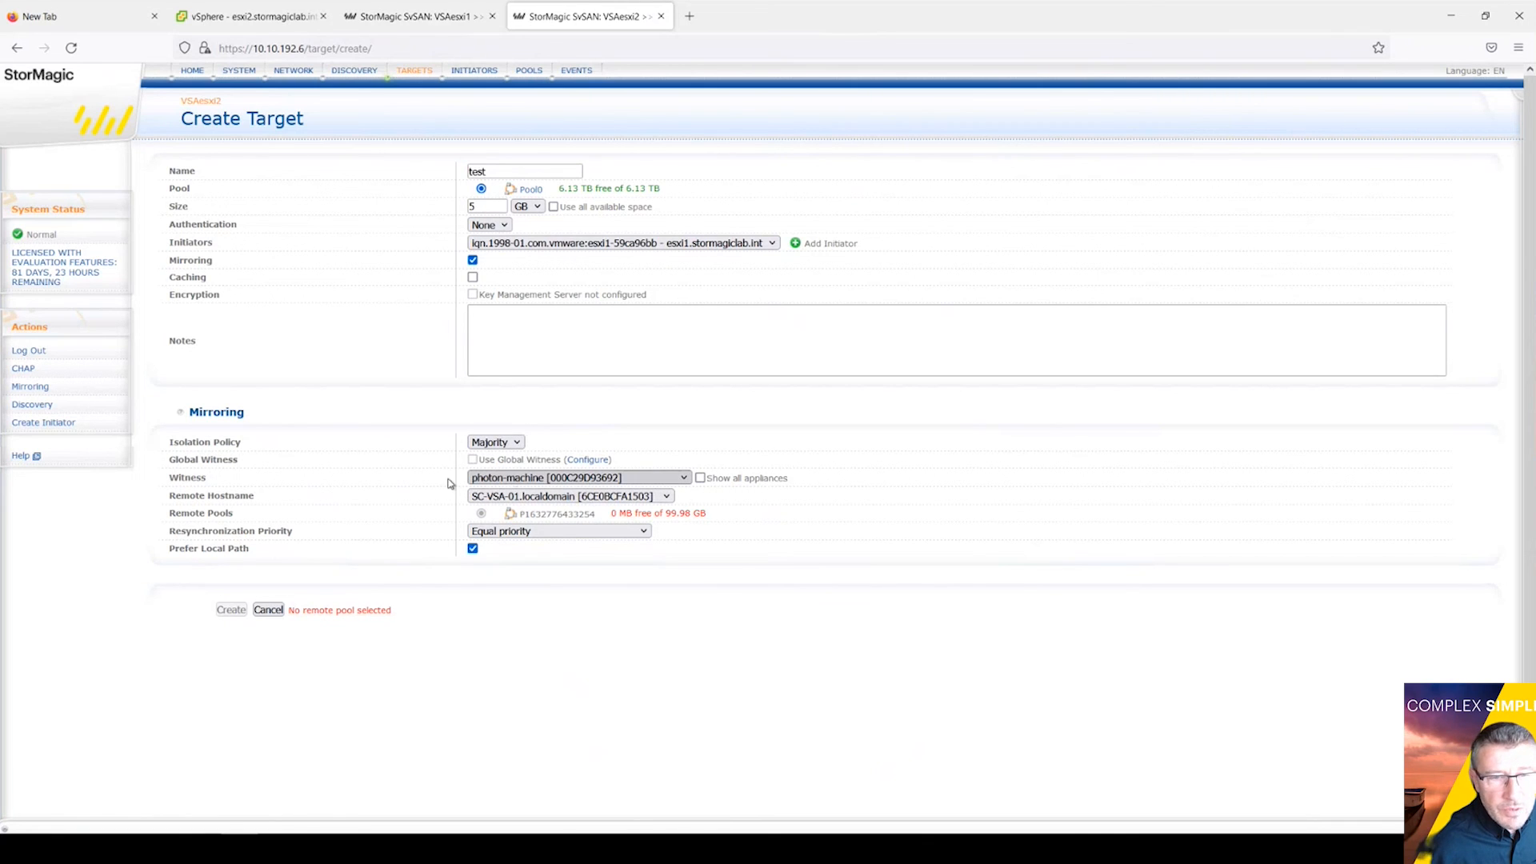
left_click(685, 478)
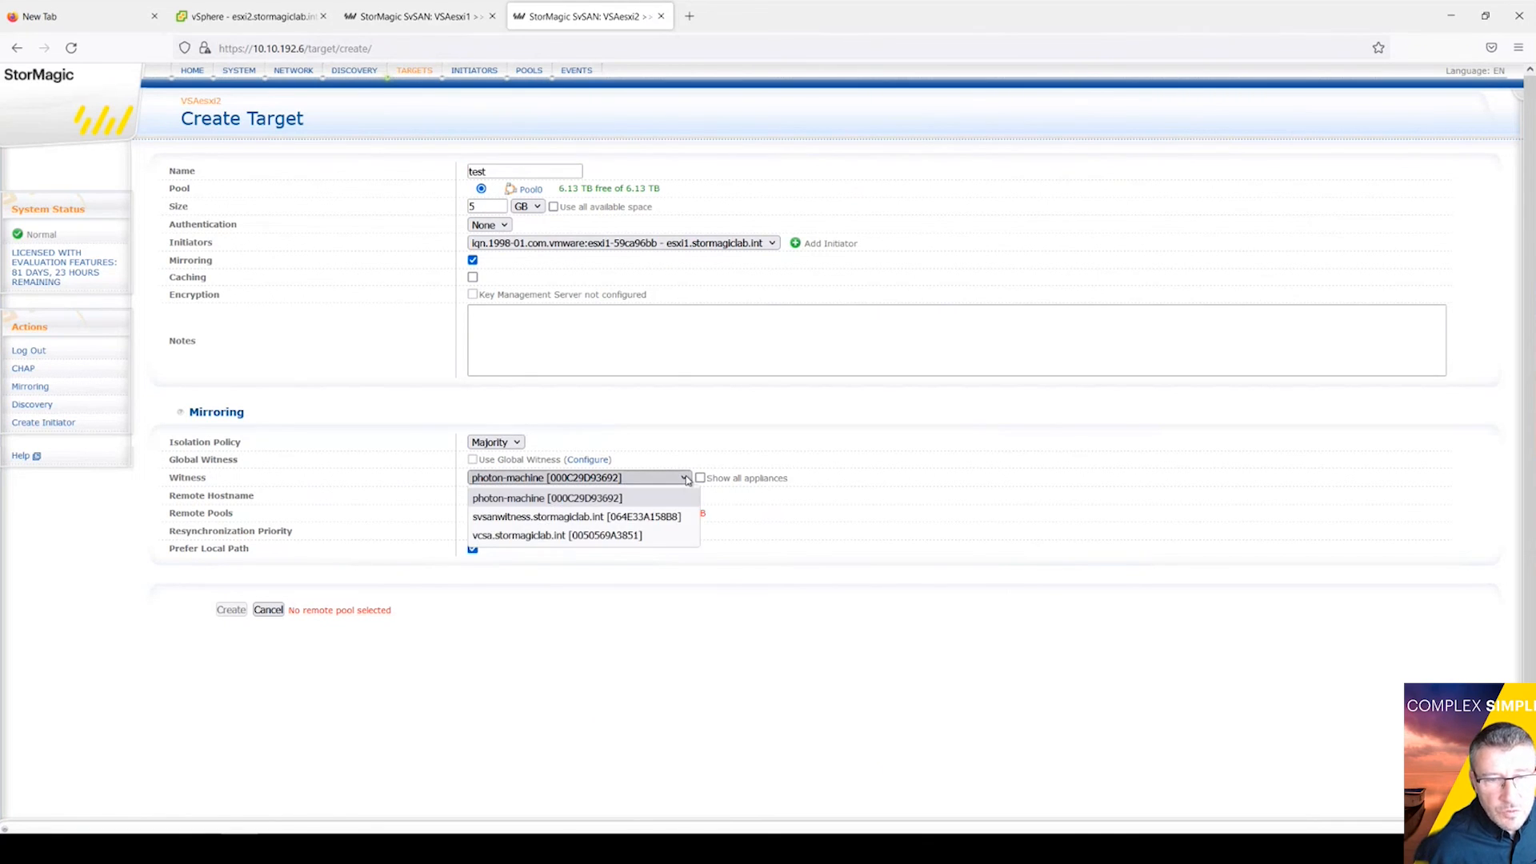
left_click(509, 536)
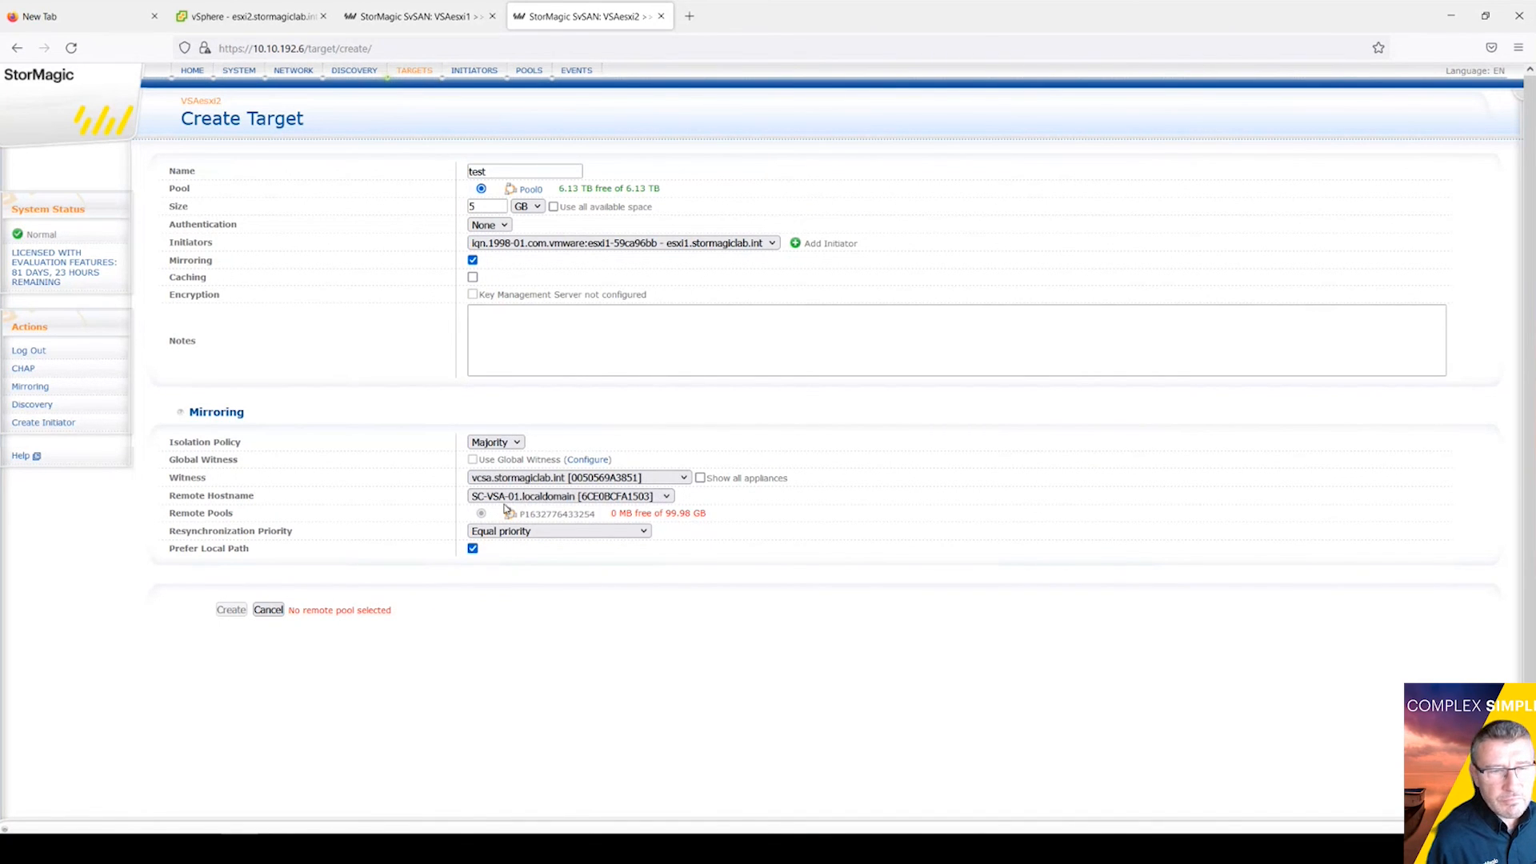
left_click(624, 499)
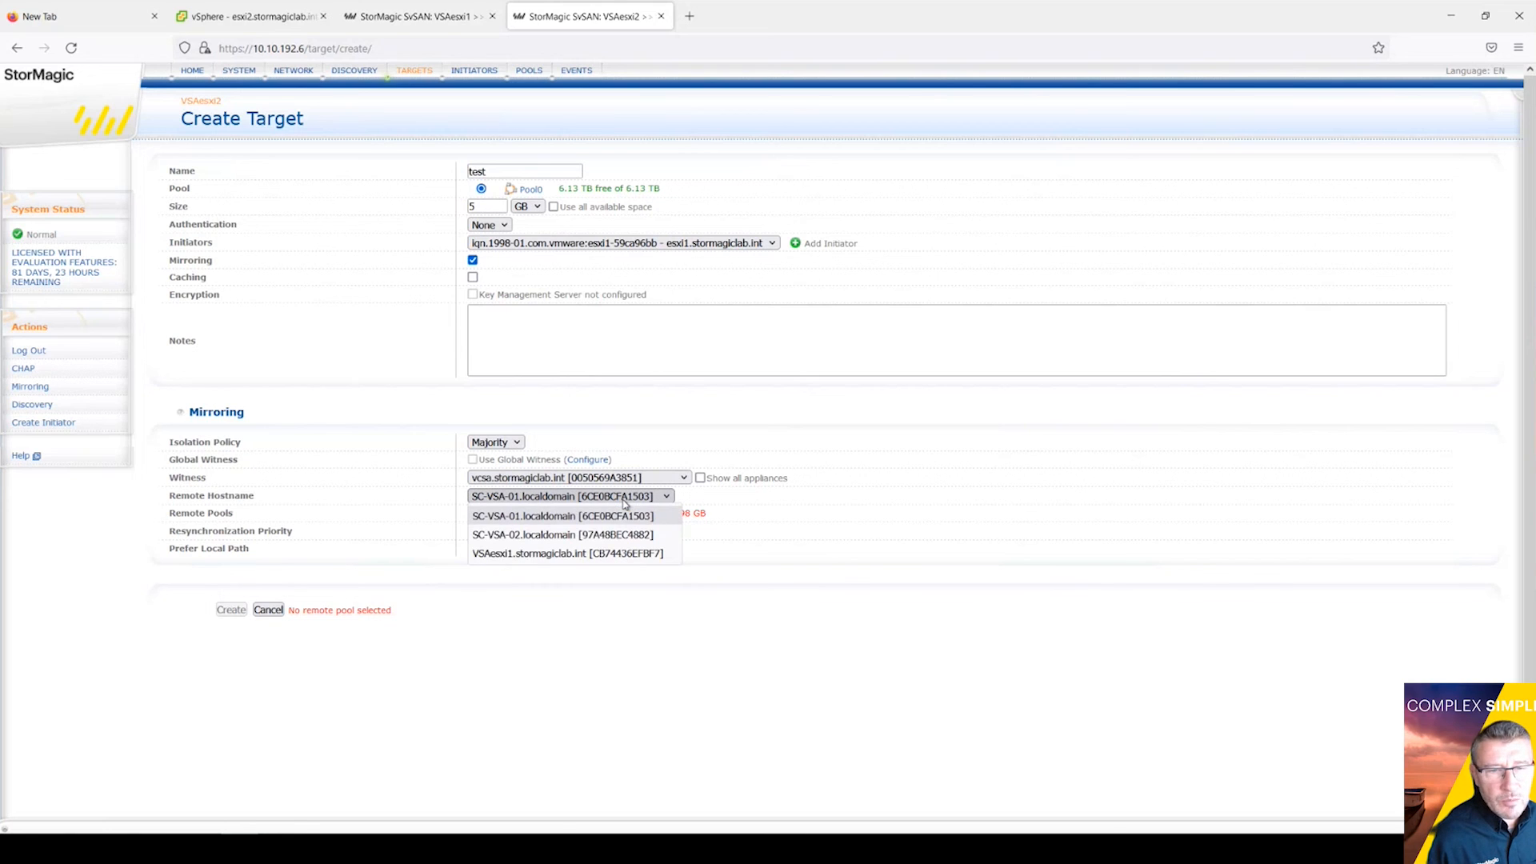
left_click(499, 559)
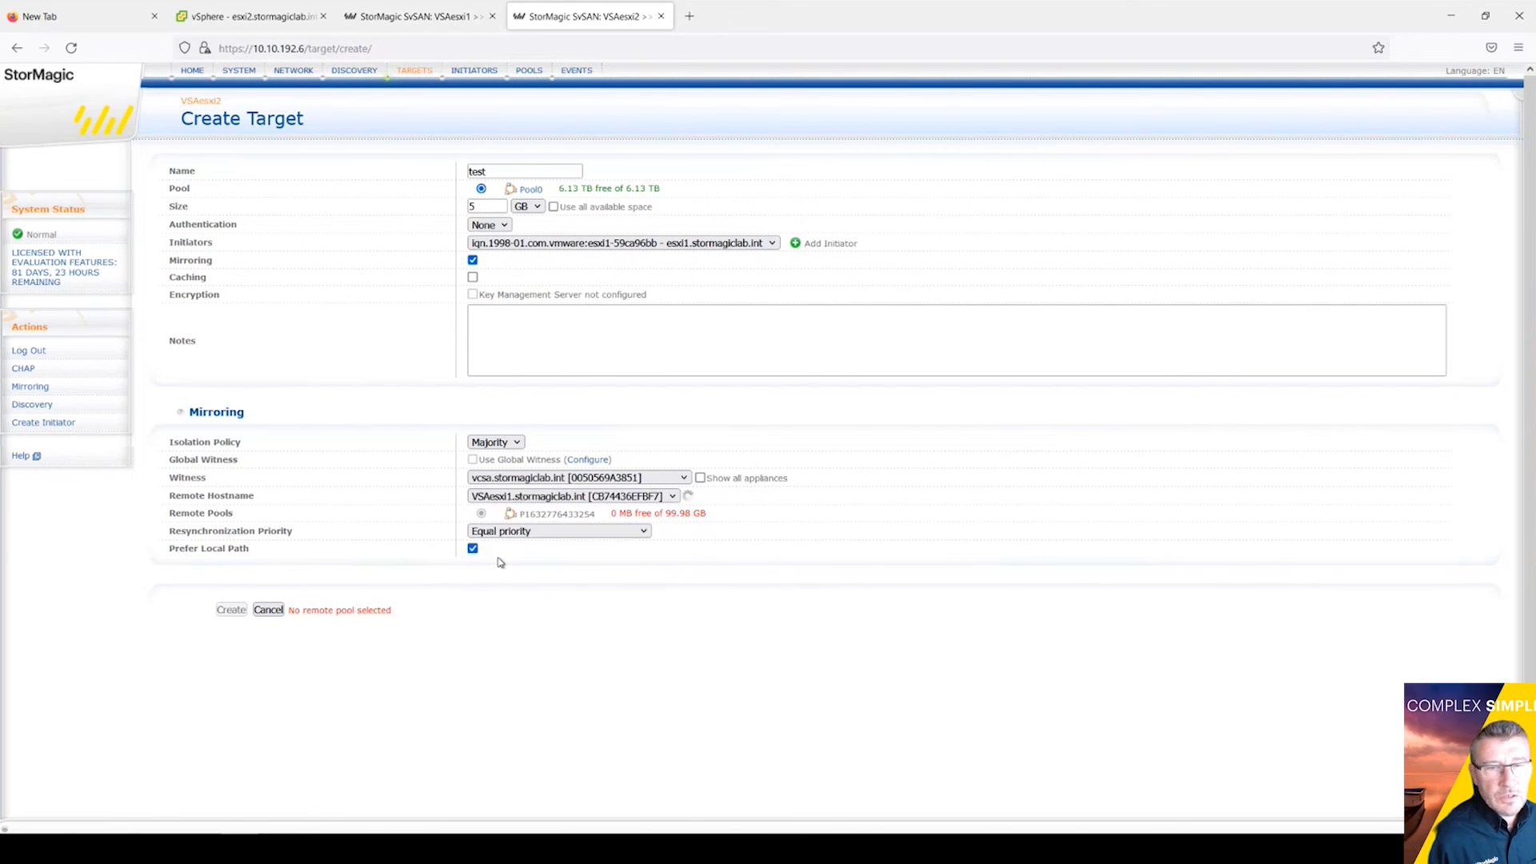
left_click(482, 528)
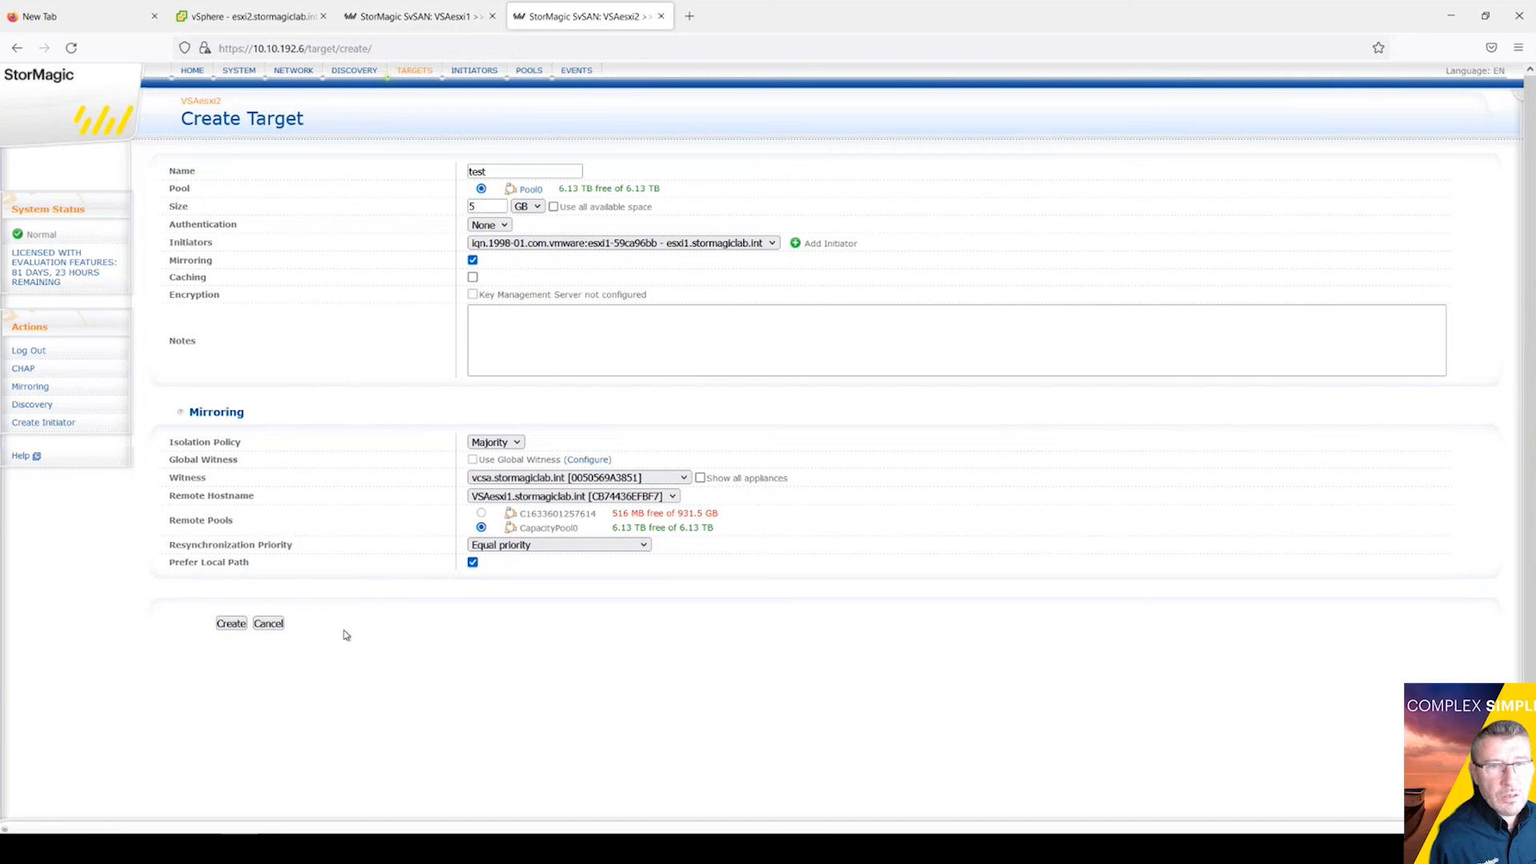
left_click(232, 624)
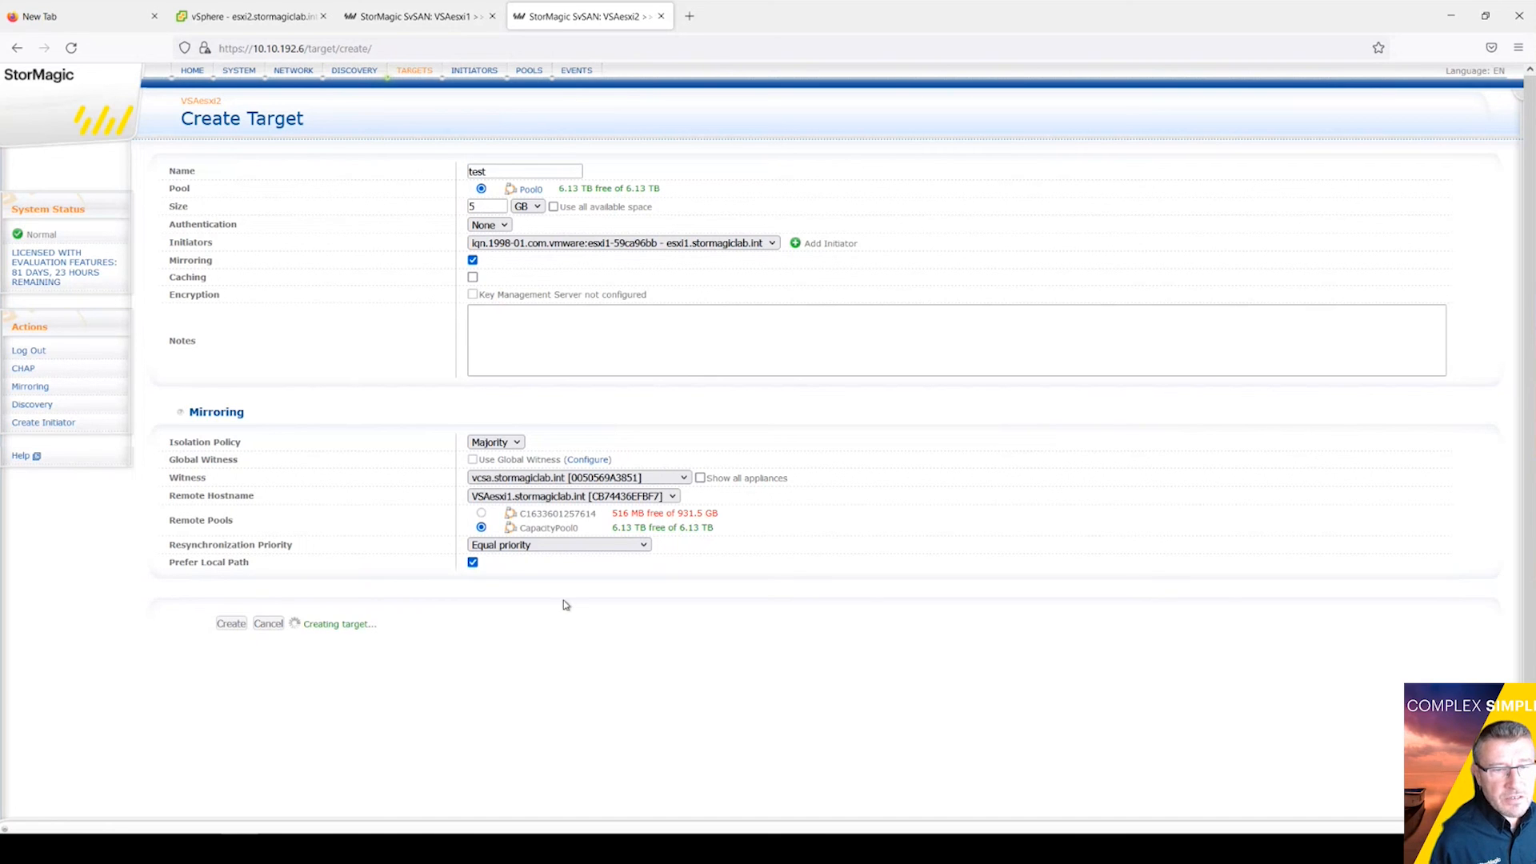
left_click(423, 72)
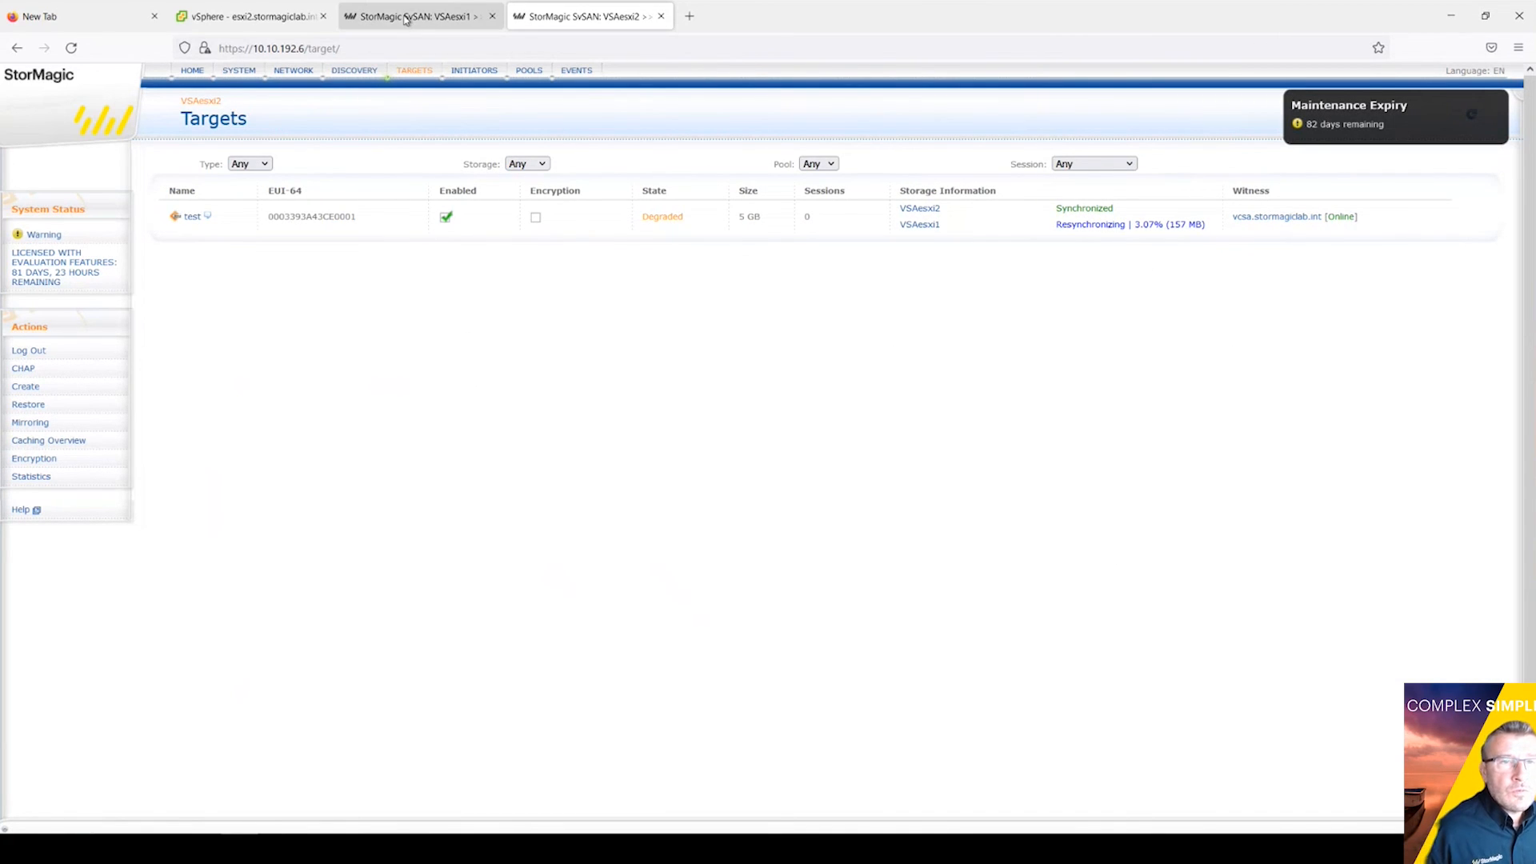
left_click(289, 20)
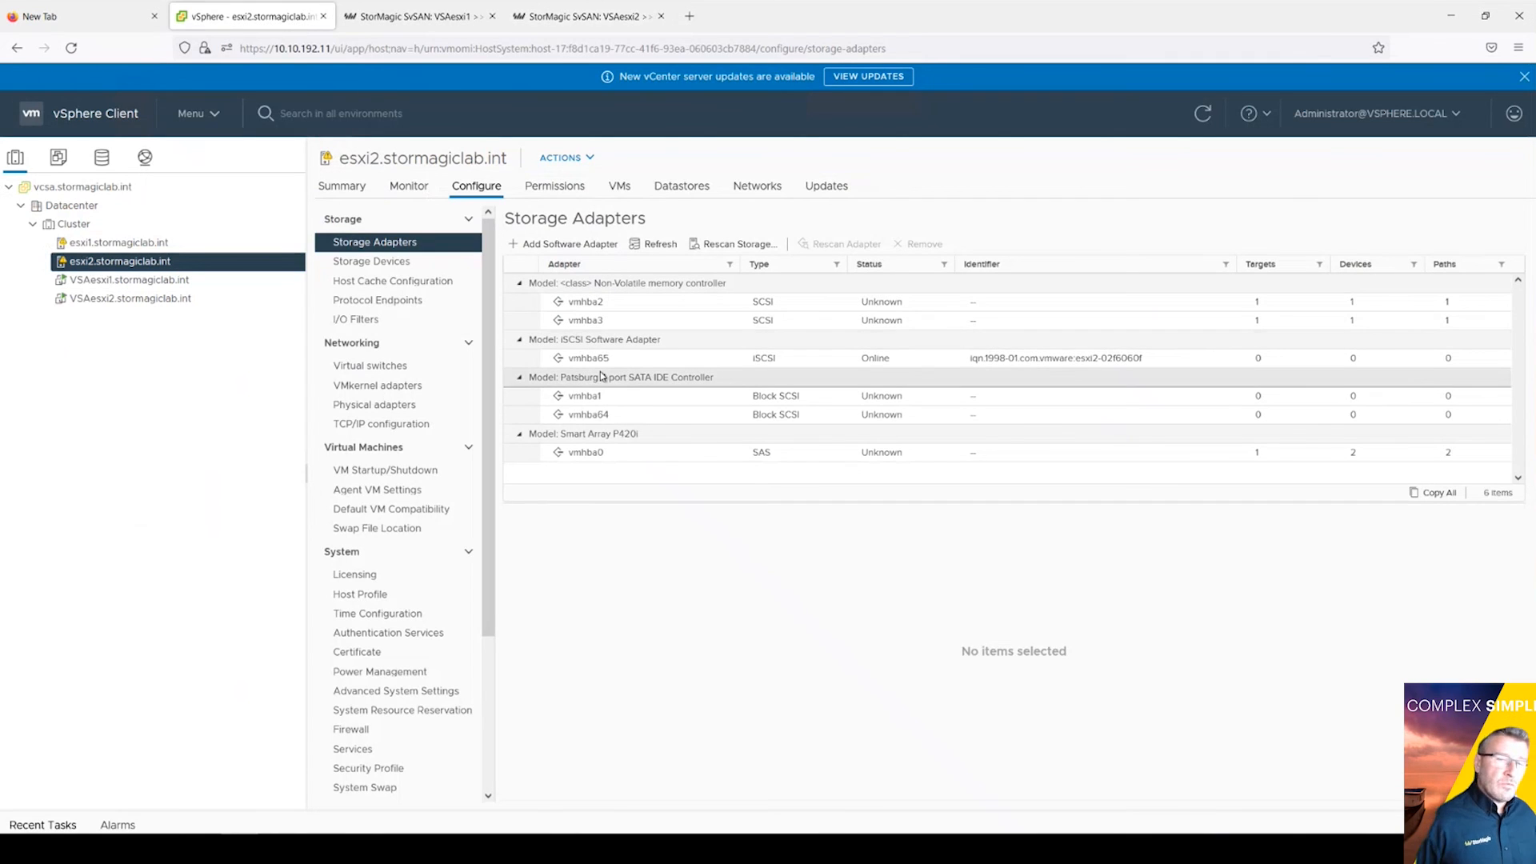